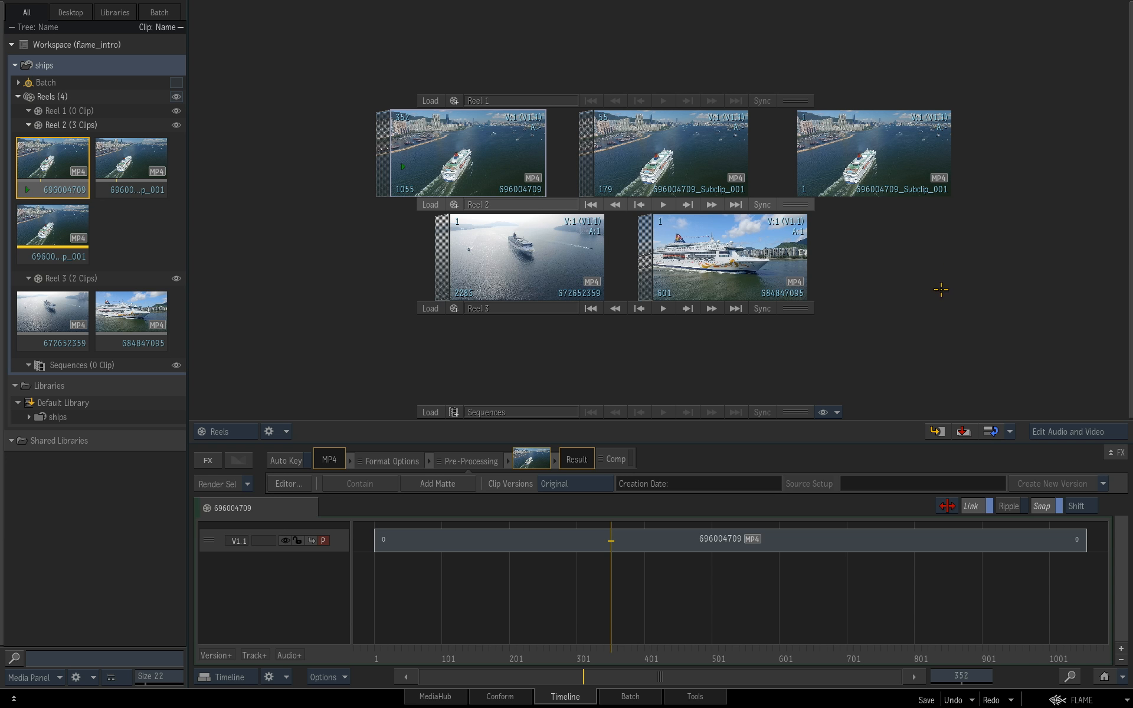
View the subclip in Reel 2 and the ship clip 684847095 in Reel 3 in the player, returning to the reels view
{"action": "left_click", "coordinate": [684, 161]}
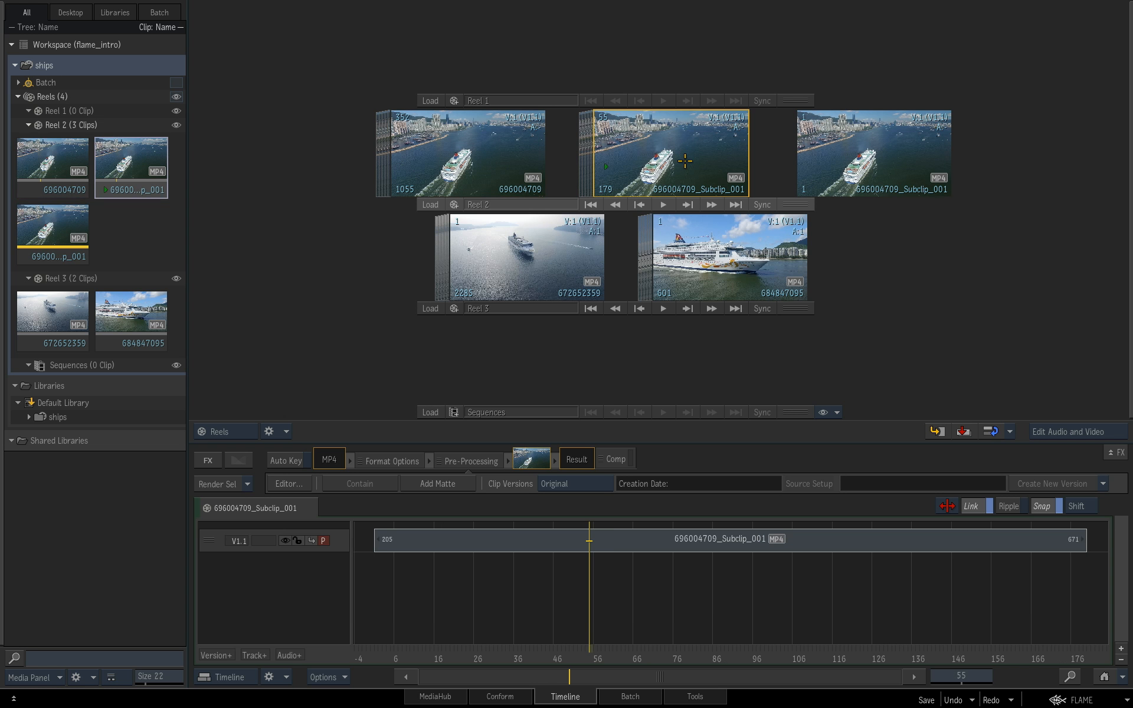
{"action": "double_click", "coordinate": [686, 163]}
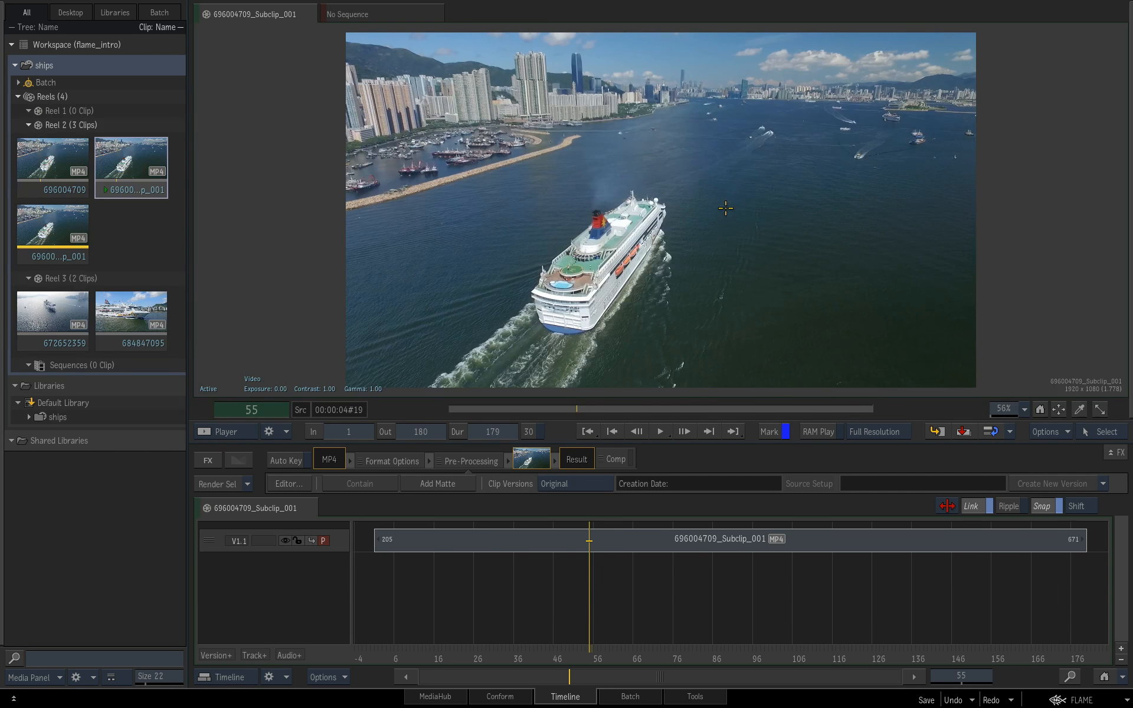
{"action": "key", "text": "Escape"}
{"action": "double_click", "coordinate": [726, 222]}
{"action": "key", "text": "Escape"}
{"action": "double_click", "coordinate": [723, 220]}
{"action": "key", "text": "Escape"}
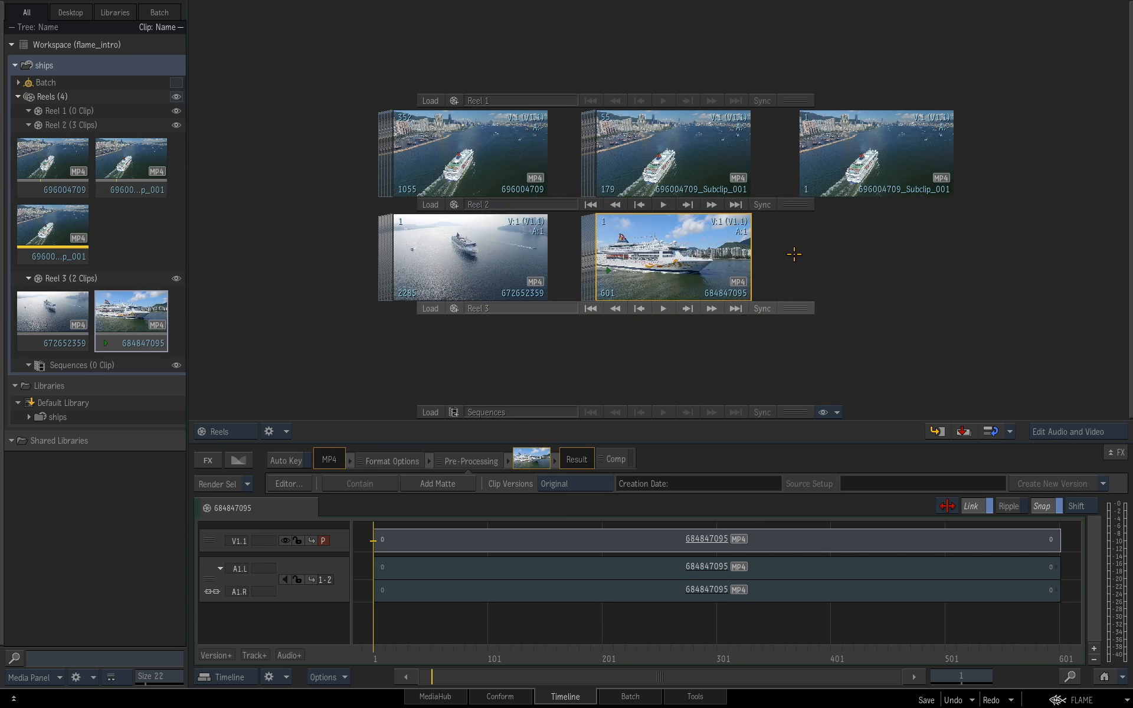
Open 696004709_Subclip_001 from Reel 2 in the player and set the image zoom to 100%
{"action": "left_click", "coordinate": [686, 153]}
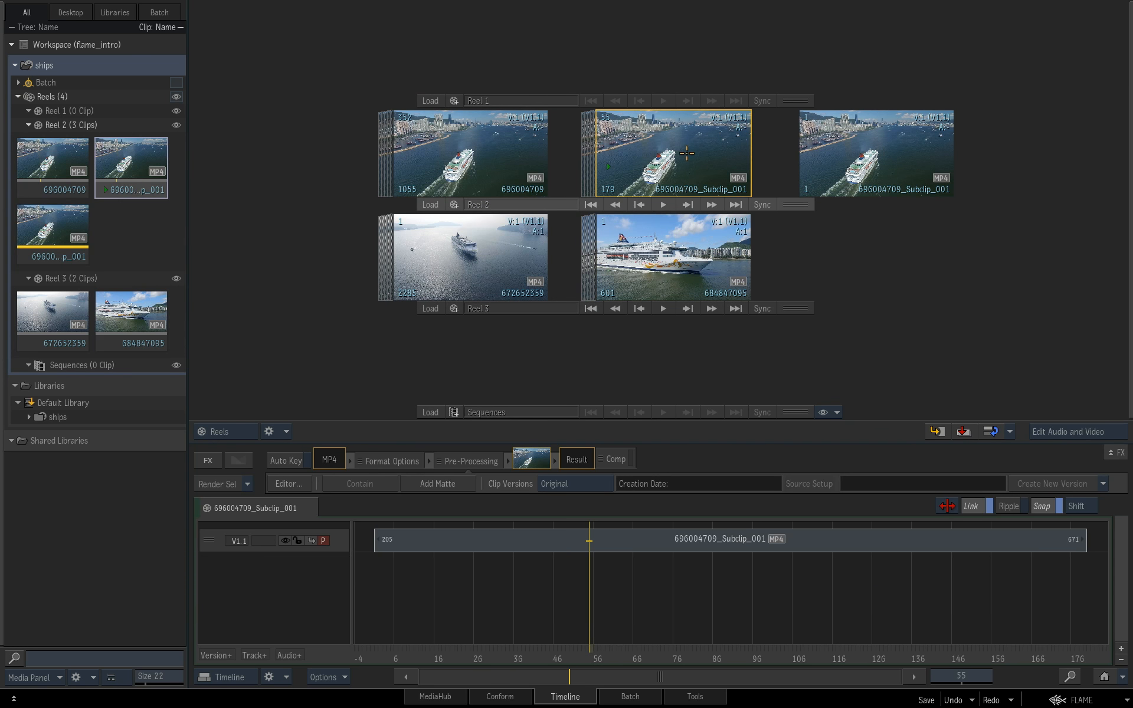
{"action": "double_click", "coordinate": [685, 166]}
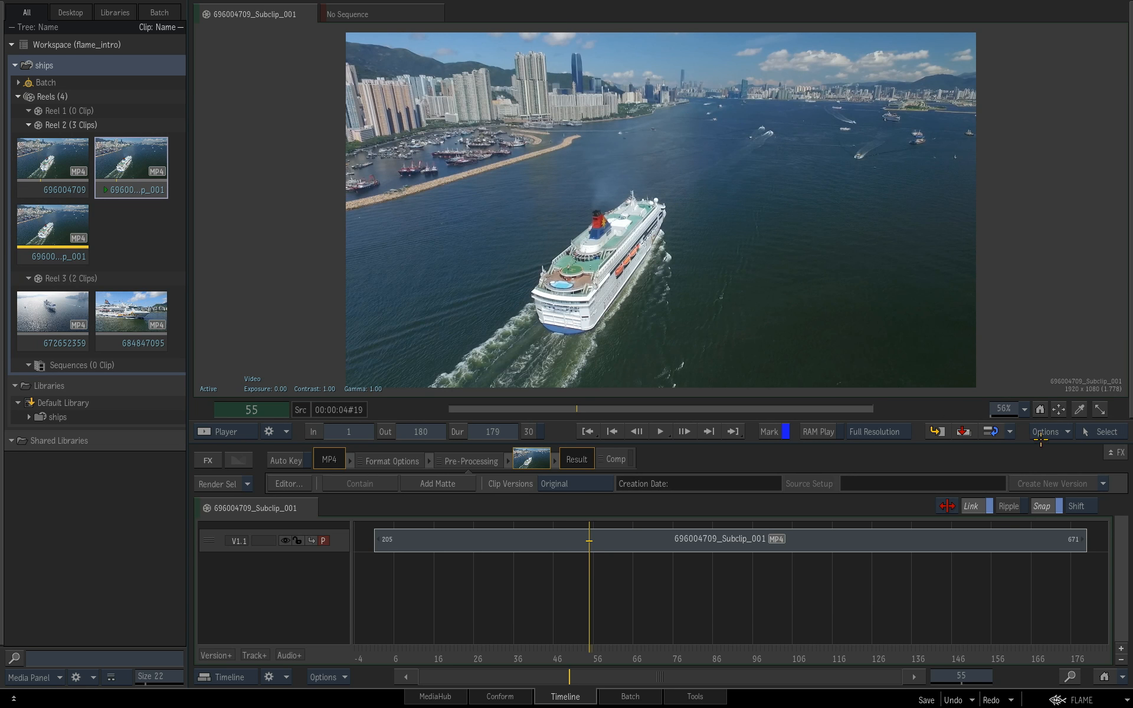
{"action": "left_click", "coordinate": [1025, 410]}
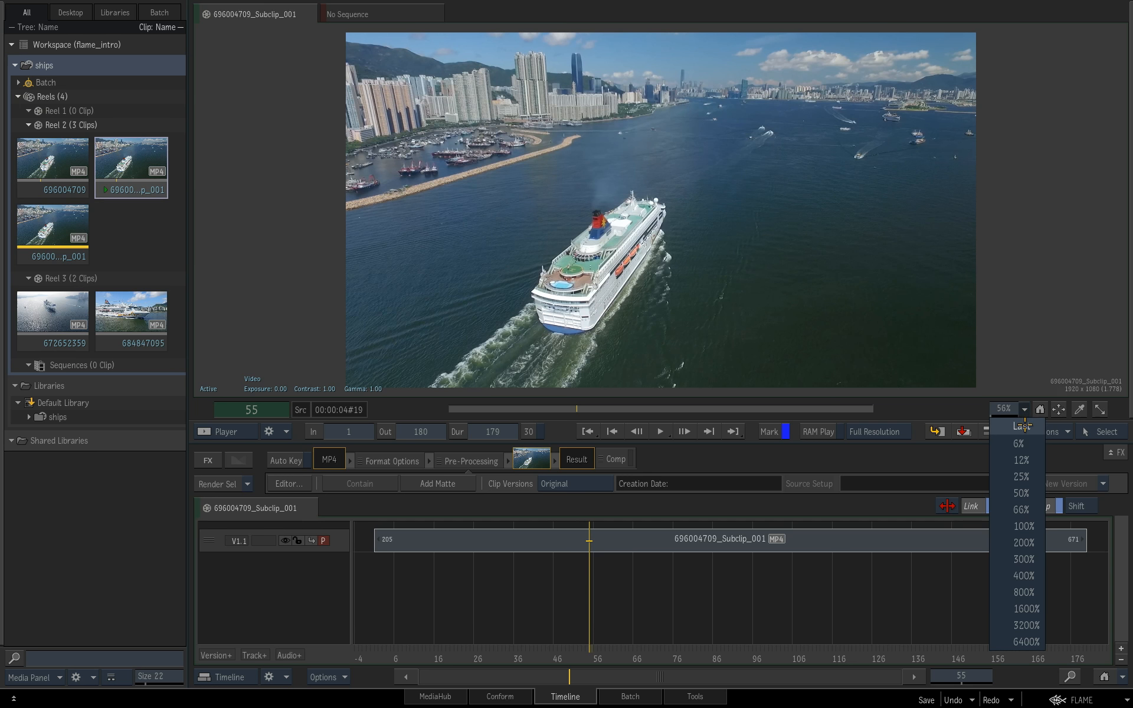
{"action": "left_click", "coordinate": [1023, 526]}
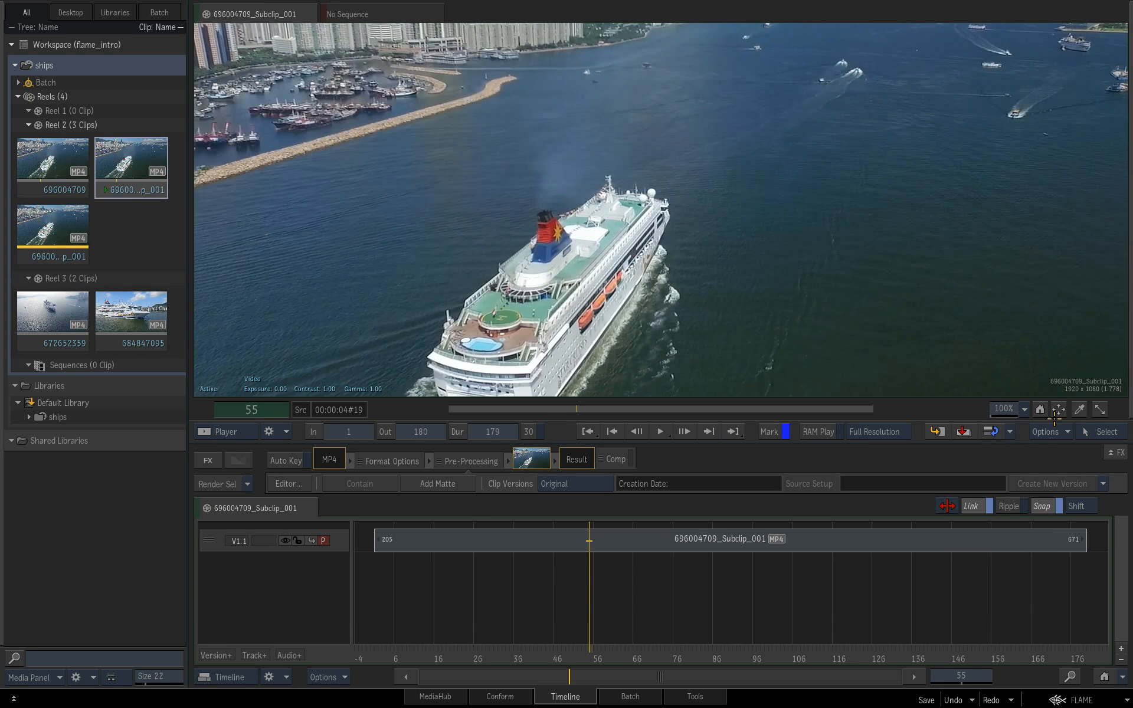
Fit the subclip's image to the player viewport and reset the view to its home position
{"action": "left_click", "coordinate": [1058, 413]}
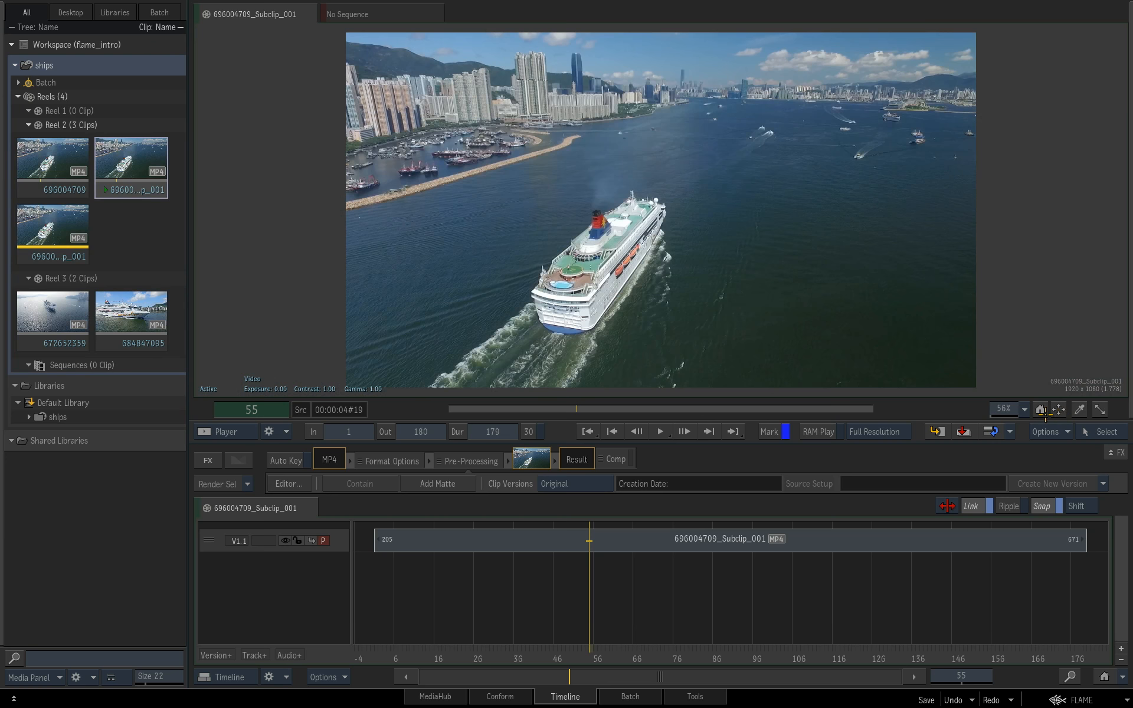
{"action": "left_click", "coordinate": [1041, 413]}
{"action": "left_click", "coordinate": [1041, 413]}
{"action": "left_click", "coordinate": [1041, 412]}
{"action": "left_click", "coordinate": [1041, 414]}
Pan the player image, the timeline and the media list to explore continuous panning
{"action": "mouse_move", "coordinate": [703, 257]}
{"action": "left_mouse_down"}
{"action": "mouse_move", "coordinate": [713, 220]}
{"action": "mouse_move", "coordinate": [734, 266]}
{"action": "mouse_move", "coordinate": [710, 262]}
{"action": "mouse_move", "coordinate": [787, 252]}
{"action": "mouse_move", "coordinate": [682, 266]}
{"action": "mouse_move", "coordinate": [703, 269]}
{"action": "left_mouse_up"}
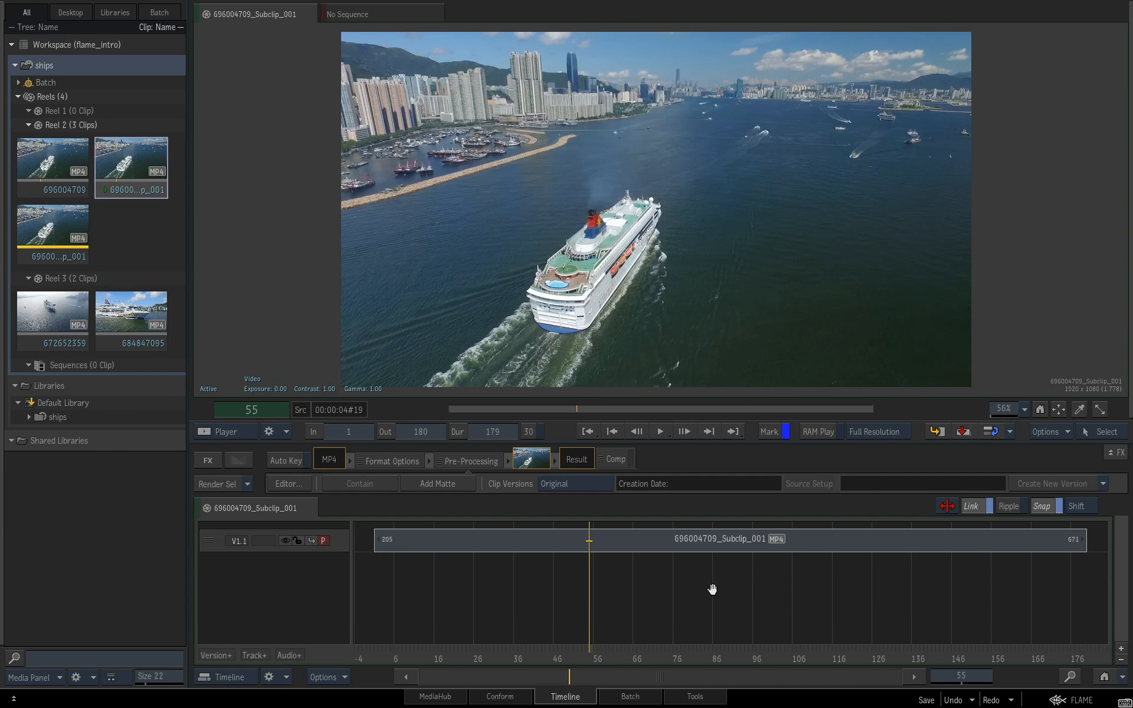
{"action": "mouse_move", "coordinate": [711, 593]}
{"action": "left_mouse_down"}
{"action": "mouse_move", "coordinate": [642, 592]}
{"action": "mouse_move", "coordinate": [720, 599]}
{"action": "left_mouse_up"}
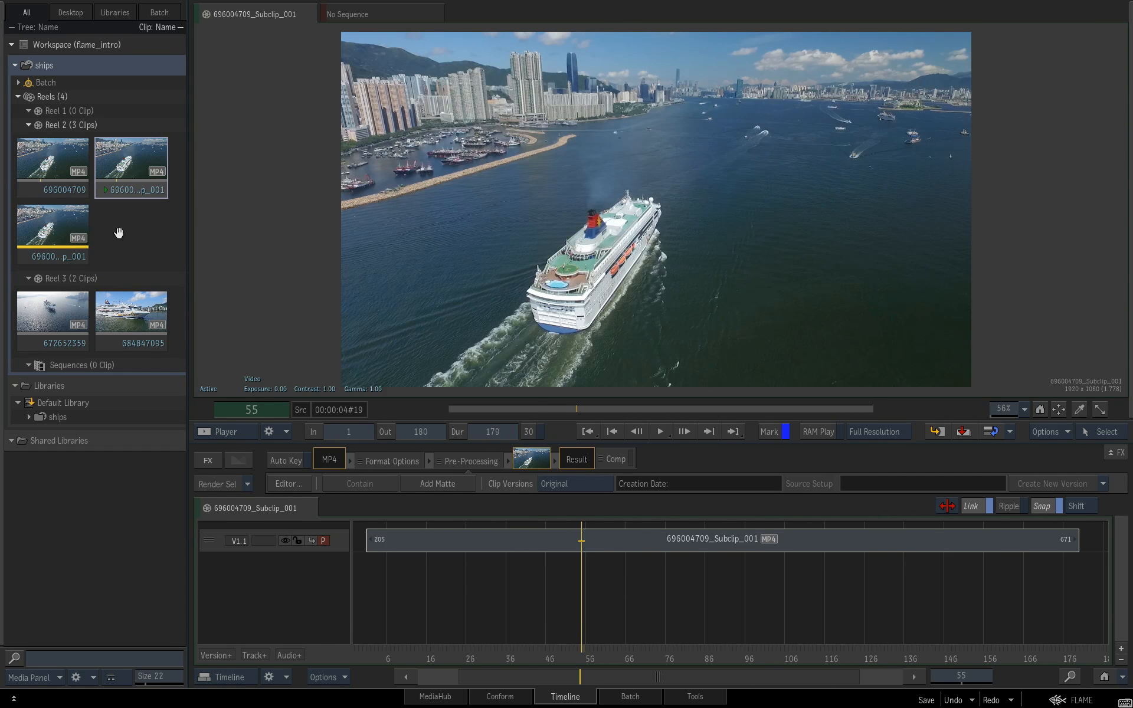
{"action": "left_click_drag", "start_coordinate": [114, 225], "coordinate": [119, 263]}
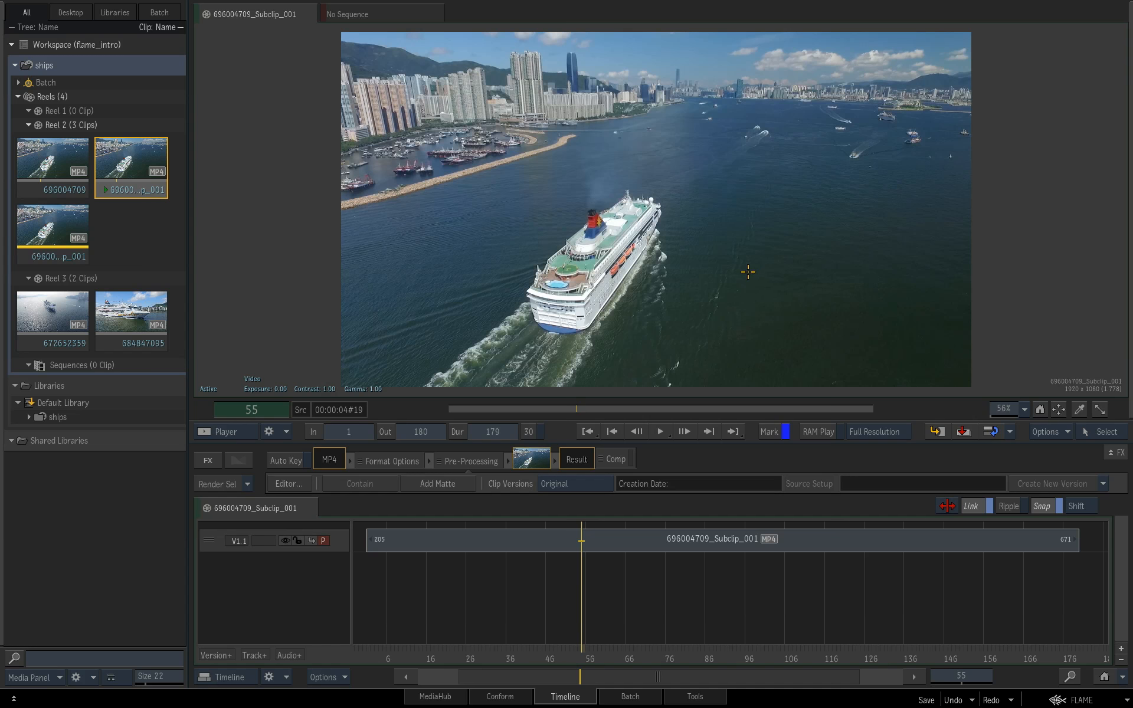
Zoom the player image out and back in with continuous zoom, and fit it to the viewport again
{"action": "key", "text": "ctrl+space"}
{"action": "left_click_drag", "start_coordinate": [657, 247], "coordinate": [466, 233]}
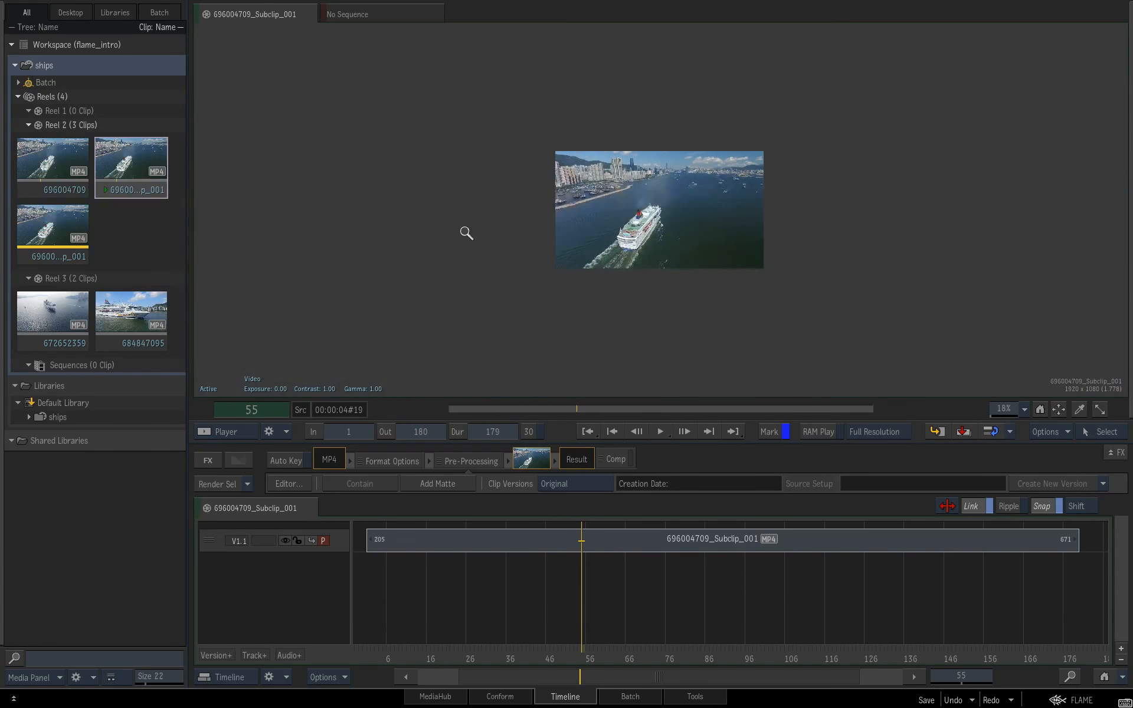
{"action": "left_click_drag", "start_coordinate": [675, 223], "coordinate": [590, 243]}
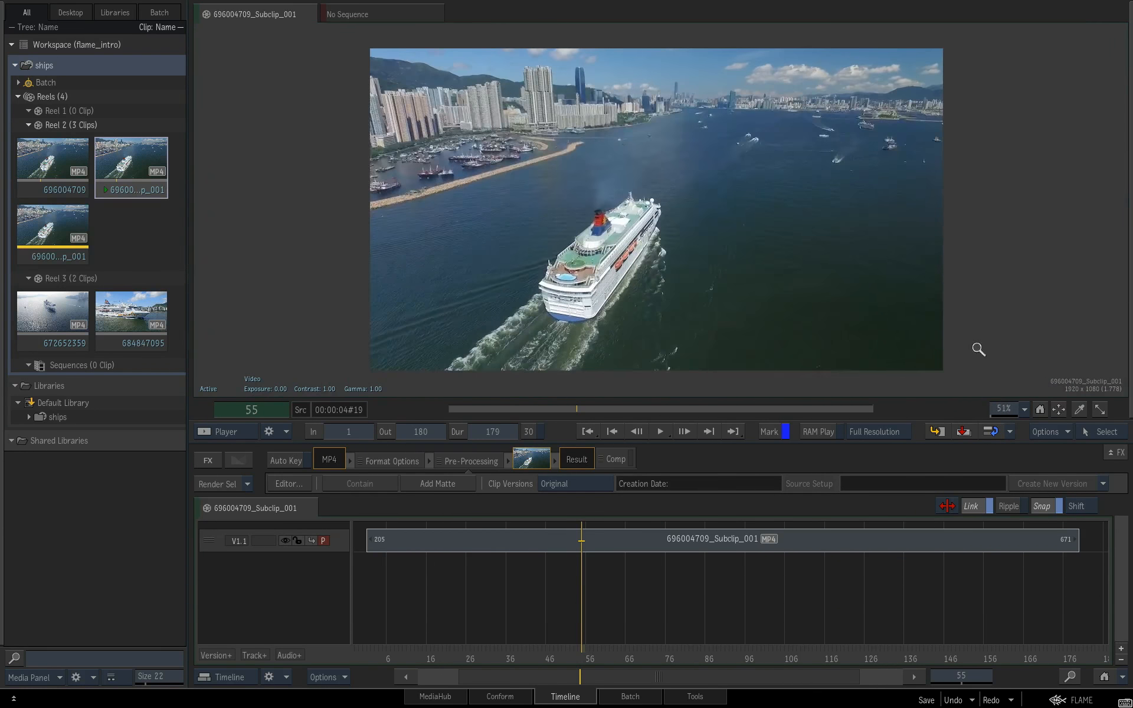
{"action": "left_click_drag", "start_coordinate": [754, 281], "coordinate": [749, 281]}
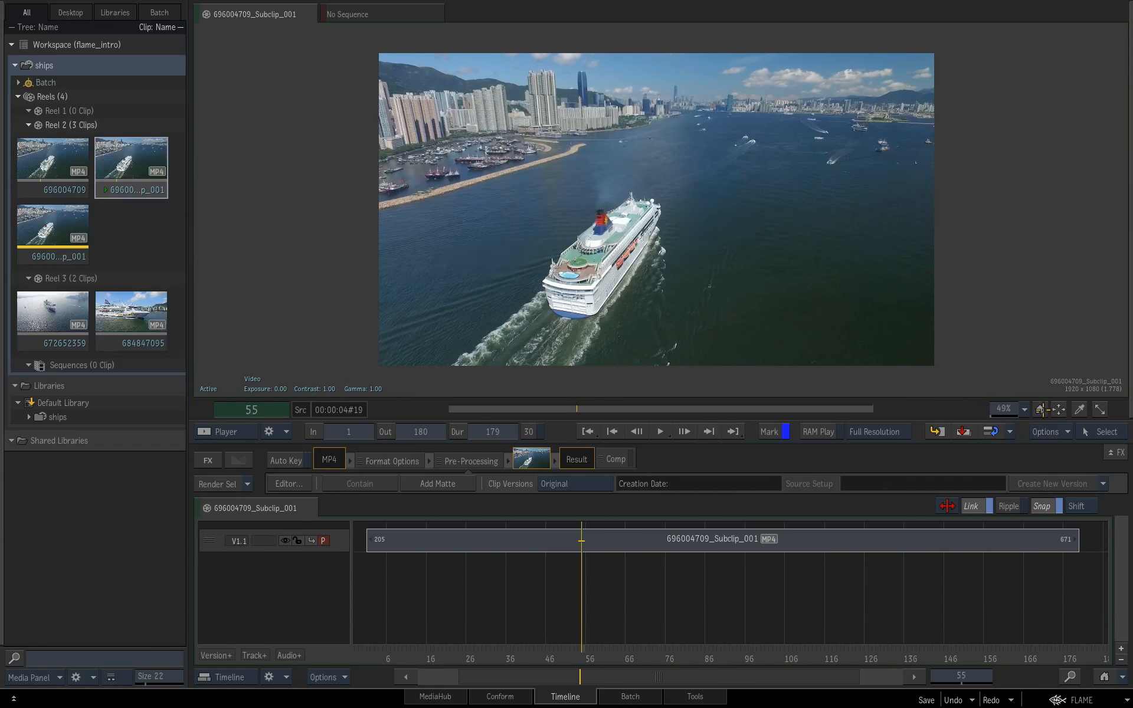
{"action": "left_click", "coordinate": [1059, 409]}
{"action": "left_click", "coordinate": [1060, 409]}
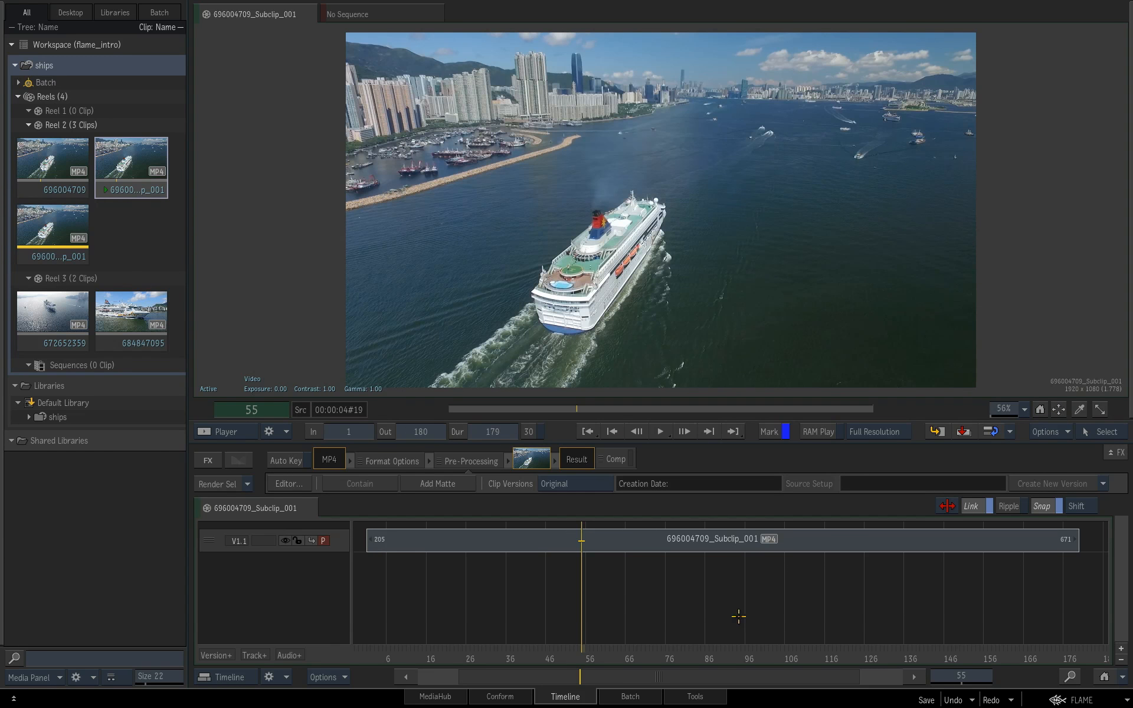
Pan and zoom into the subclip's timeline, scroll along it and restore the full-clip view
{"action": "mouse_move", "coordinate": [676, 599]}
{"action": "left_mouse_down"}
{"action": "mouse_move", "coordinate": [896, 595]}
{"action": "mouse_move", "coordinate": [935, 606]}
{"action": "mouse_move", "coordinate": [430, 607]}
{"action": "mouse_move", "coordinate": [956, 590]}
{"action": "mouse_move", "coordinate": [549, 601]}
{"action": "mouse_move", "coordinate": [532, 592]}
{"action": "mouse_move", "coordinate": [923, 572]}
{"action": "mouse_move", "coordinate": [746, 594]}
{"action": "mouse_move", "coordinate": [769, 605]}
{"action": "mouse_move", "coordinate": [590, 598]}
{"action": "mouse_move", "coordinate": [867, 600]}
{"action": "mouse_move", "coordinate": [665, 612]}
{"action": "left_mouse_up"}
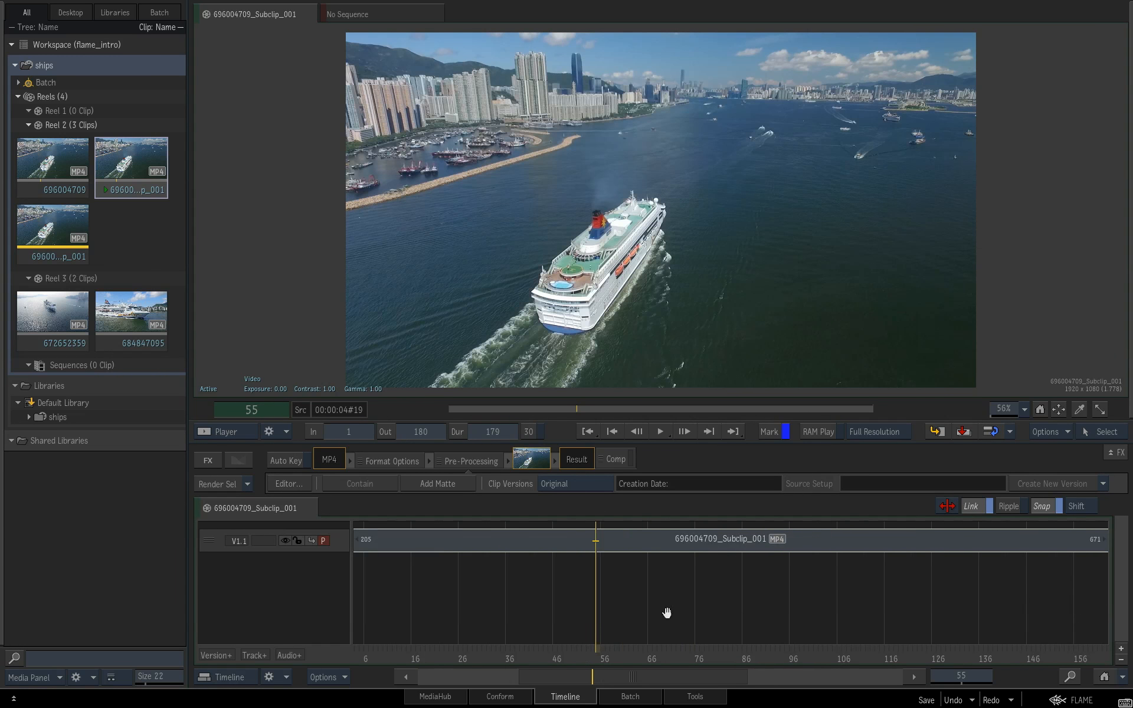
{"action": "left_click", "coordinate": [1104, 677]}
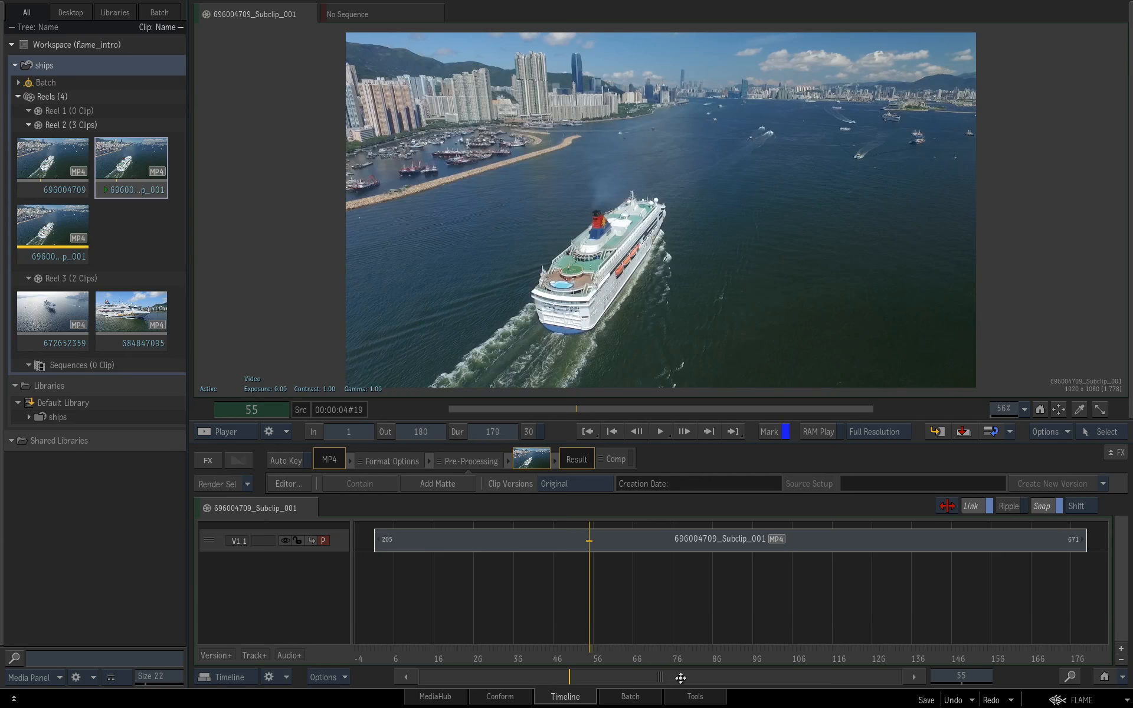
{"action": "left_click_drag", "start_coordinate": [663, 604], "coordinate": [1056, 585]}
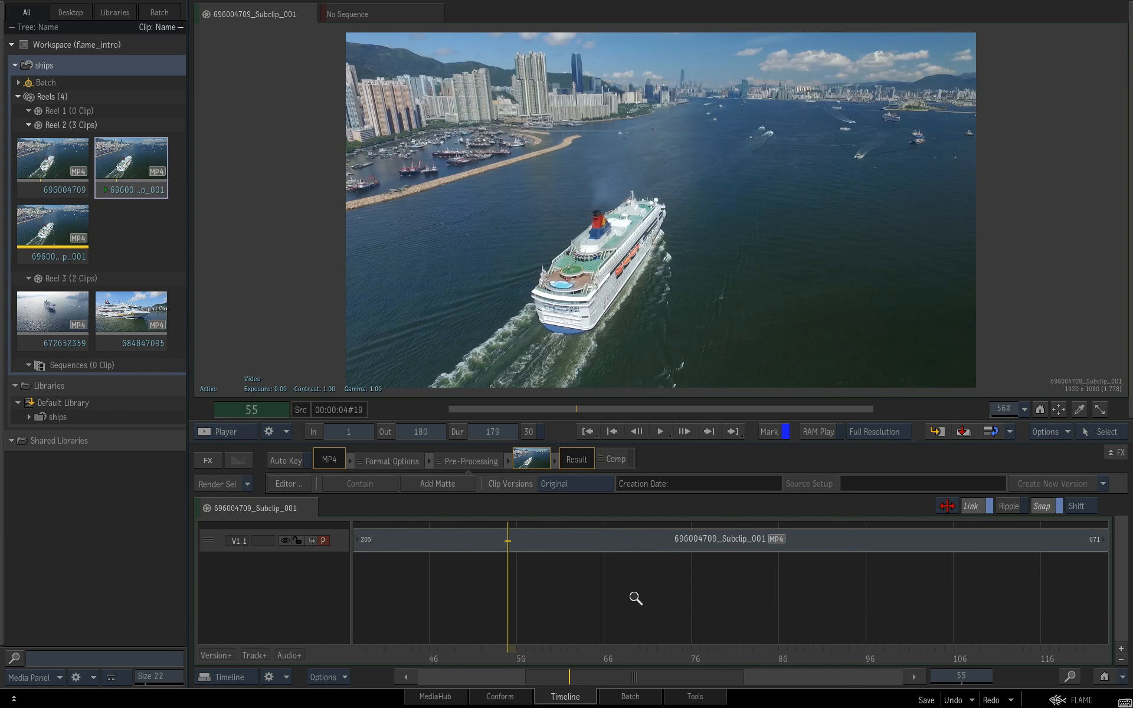
{"action": "mouse_move", "coordinate": [641, 676]}
{"action": "left_mouse_down"}
{"action": "mouse_move", "coordinate": [720, 678]}
{"action": "mouse_move", "coordinate": [628, 677]}
{"action": "left_mouse_up"}
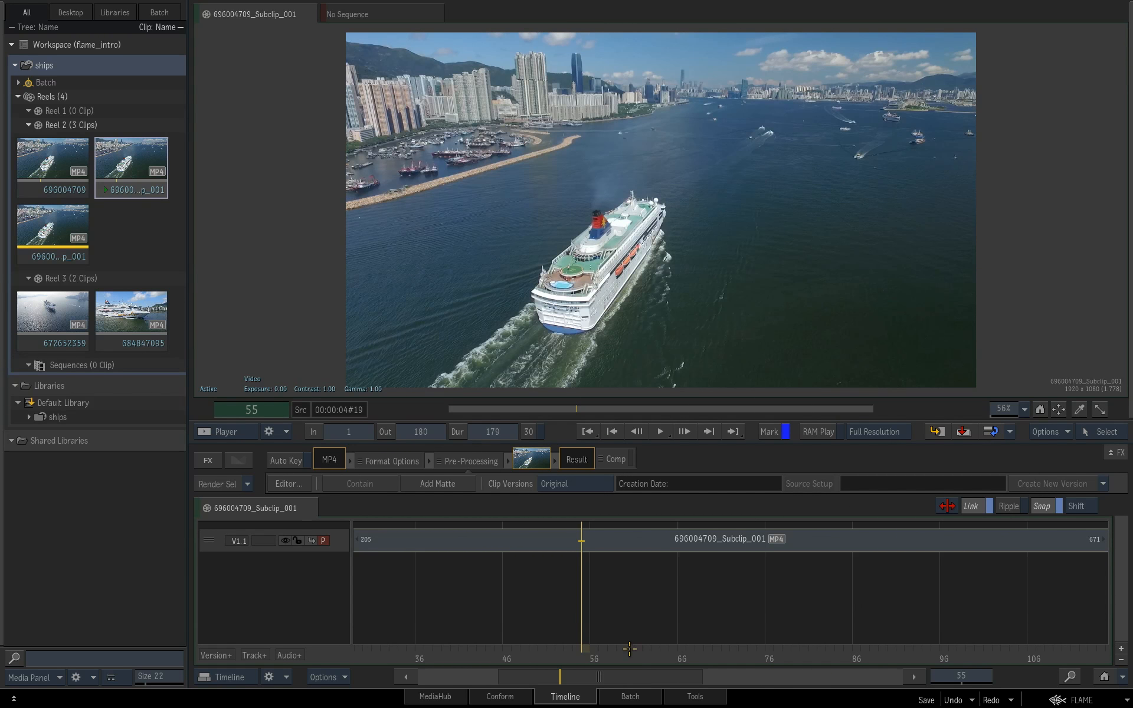
{"action": "left_click", "coordinate": [1104, 677]}
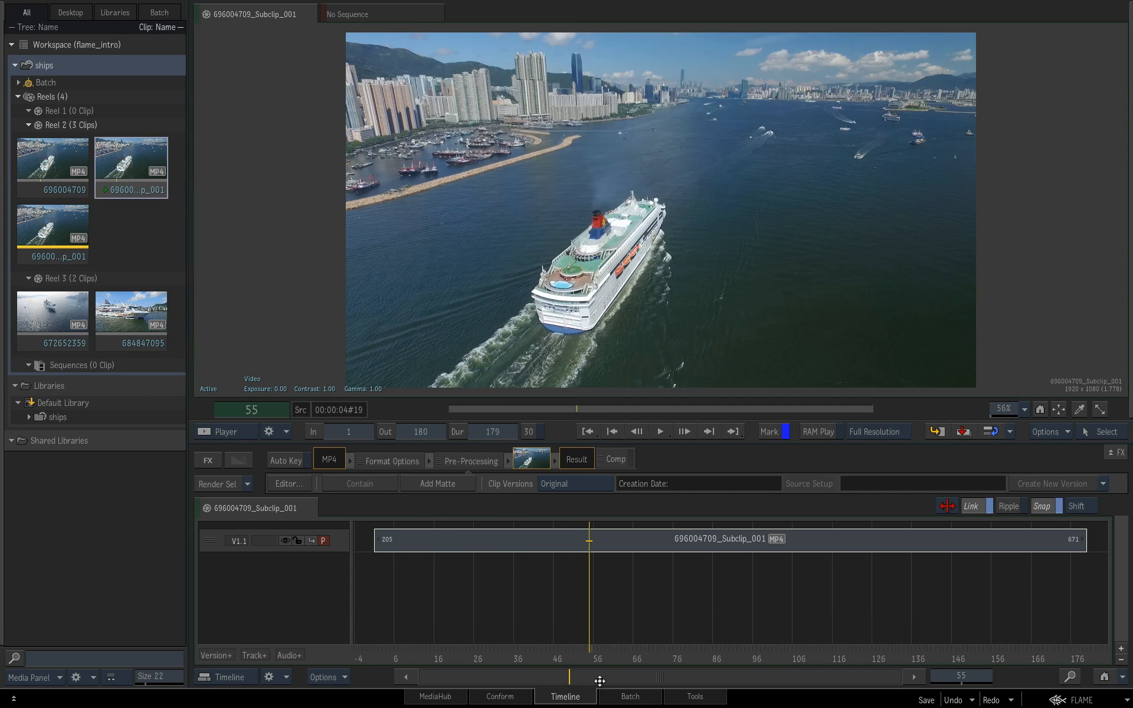
Zoom out the timeline and enlarge the track height using the scroll bars, and reset the timeline view
{"action": "mouse_move", "coordinate": [600, 677]}
{"action": "left_mouse_down"}
{"action": "mouse_move", "coordinate": [589, 523]}
{"action": "mouse_move", "coordinate": [588, 665]}
{"action": "left_mouse_up"}
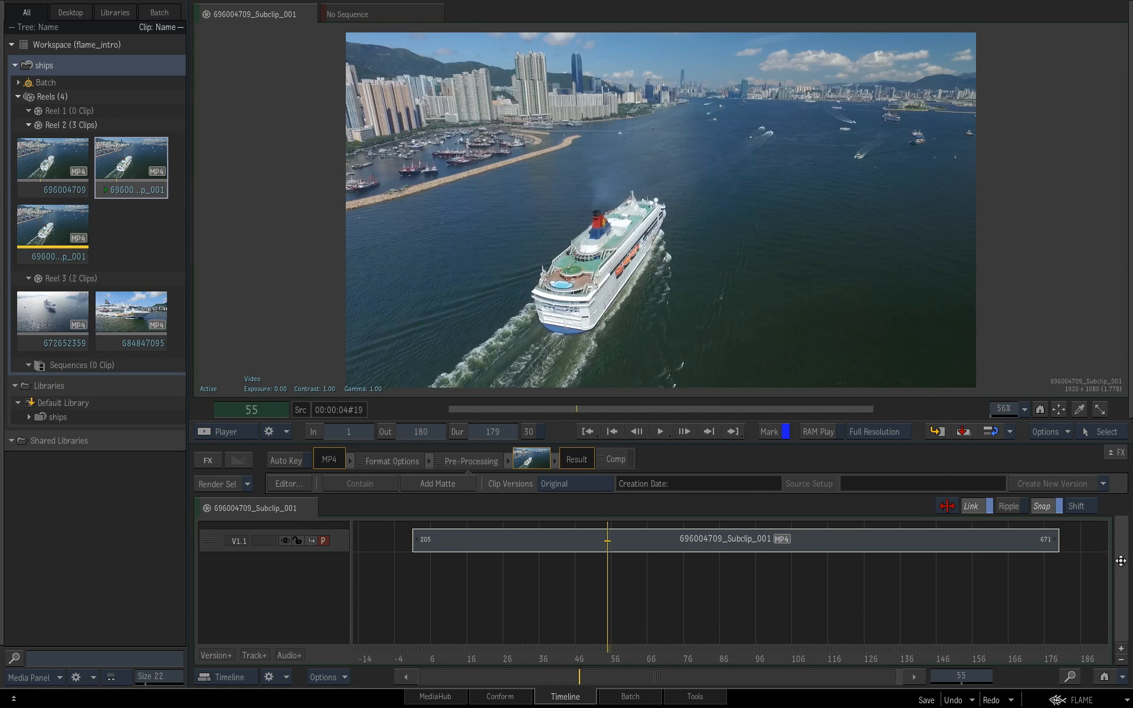
{"action": "left_click_drag", "start_coordinate": [1122, 562], "coordinate": [1042, 553]}
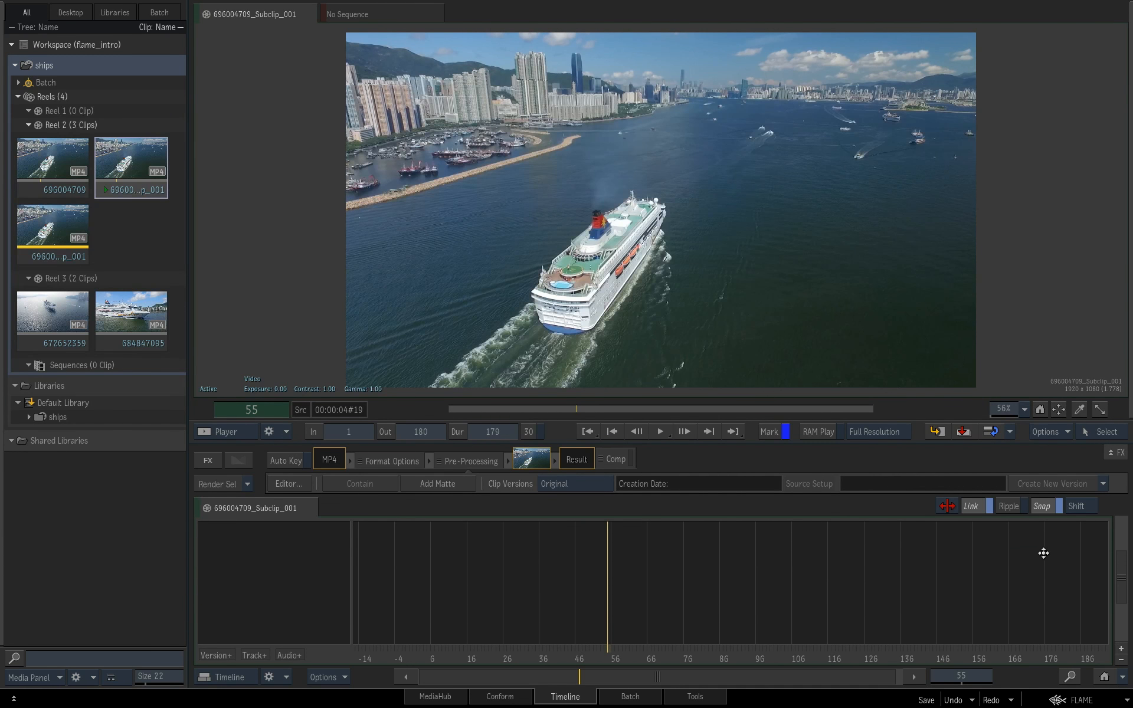
{"action": "left_click_drag", "start_coordinate": [882, 547], "coordinate": [884, 644]}
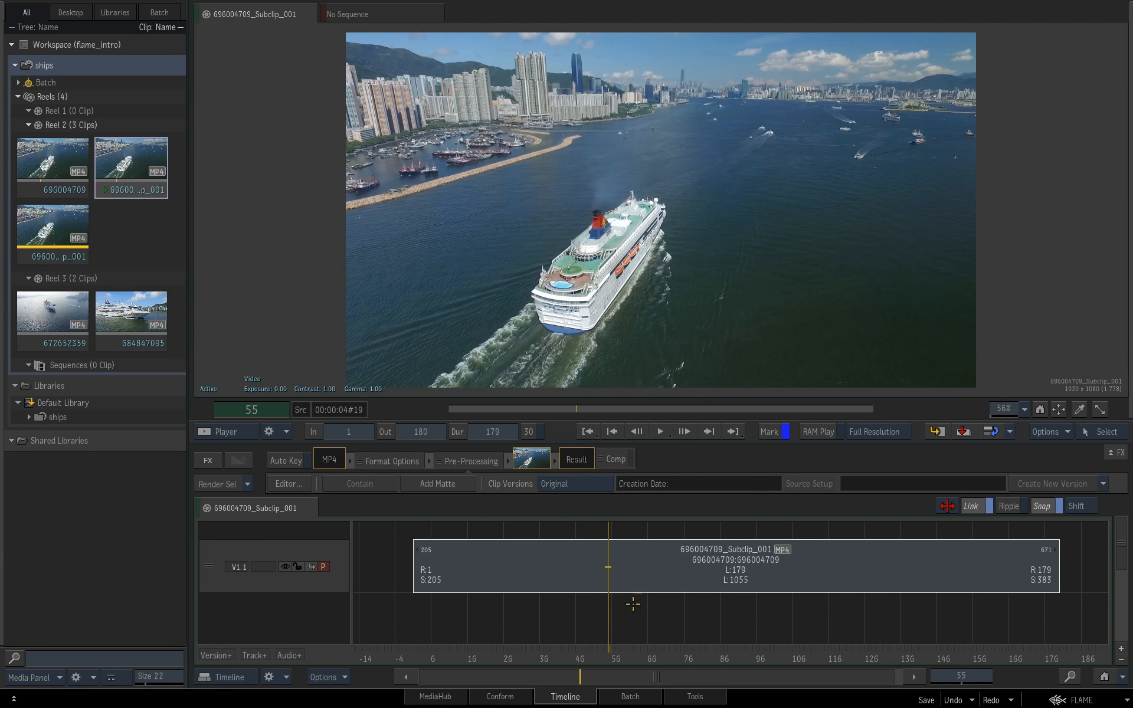
{"action": "left_click", "coordinate": [1105, 677]}
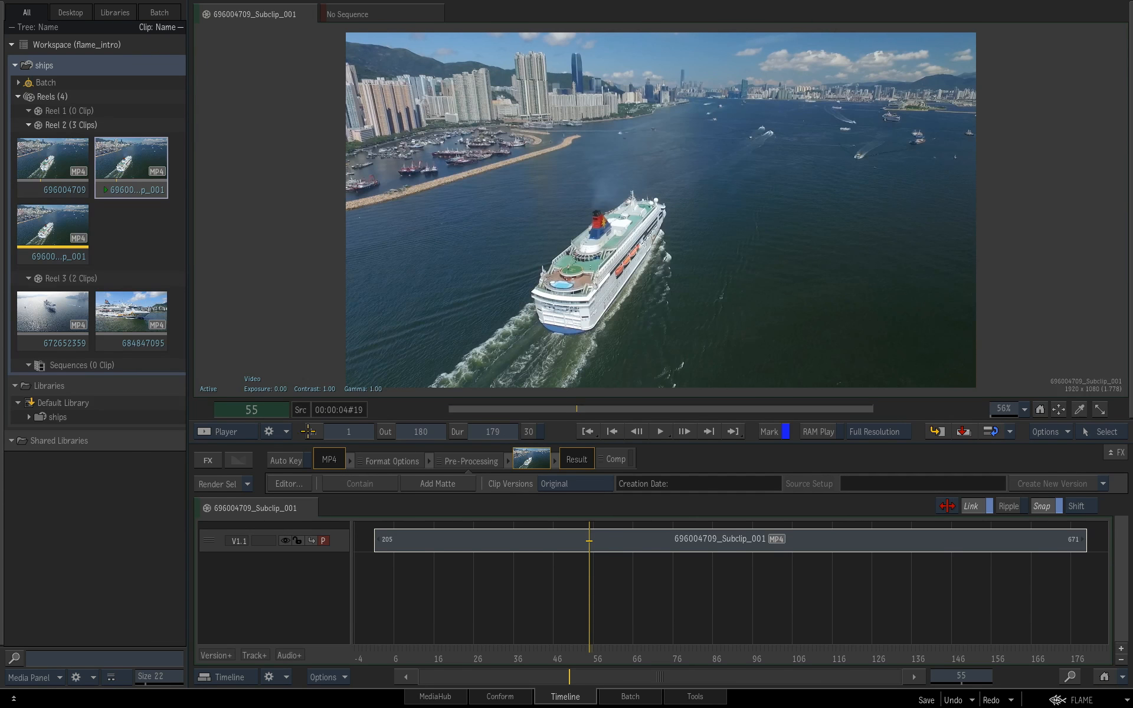
Examine the clip commands available in the player's contextual options and dismiss them
{"action": "right_click", "coordinate": [285, 429]}
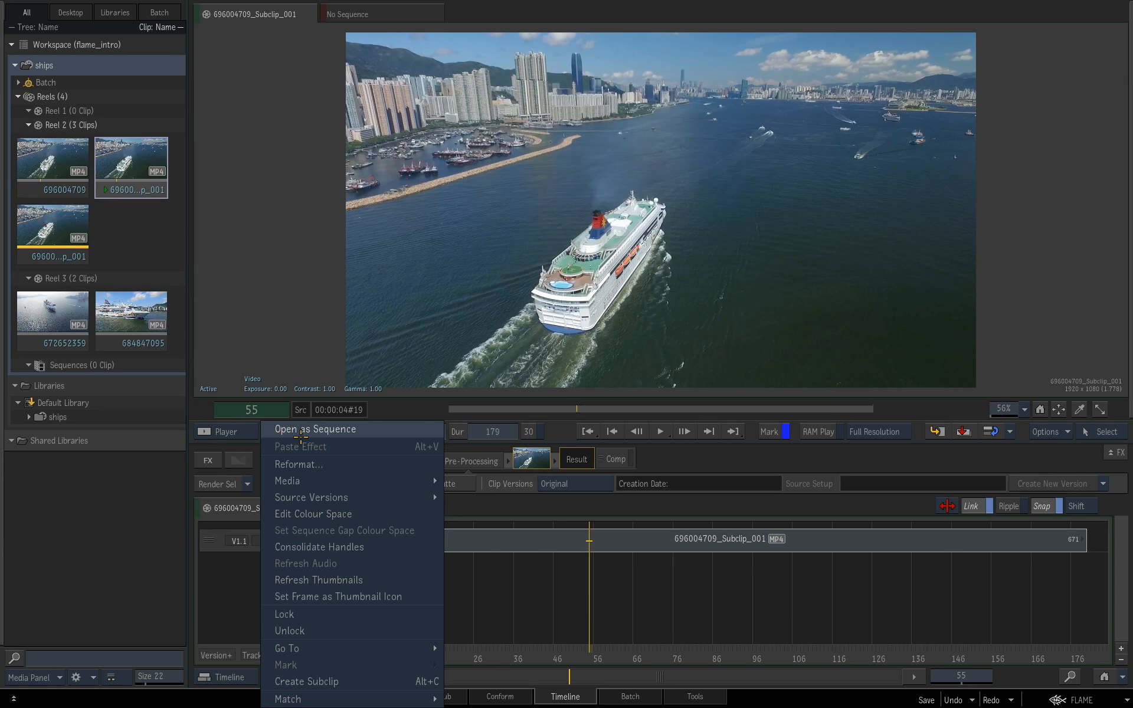
{"action": "mouse_move", "coordinate": [308, 476]}
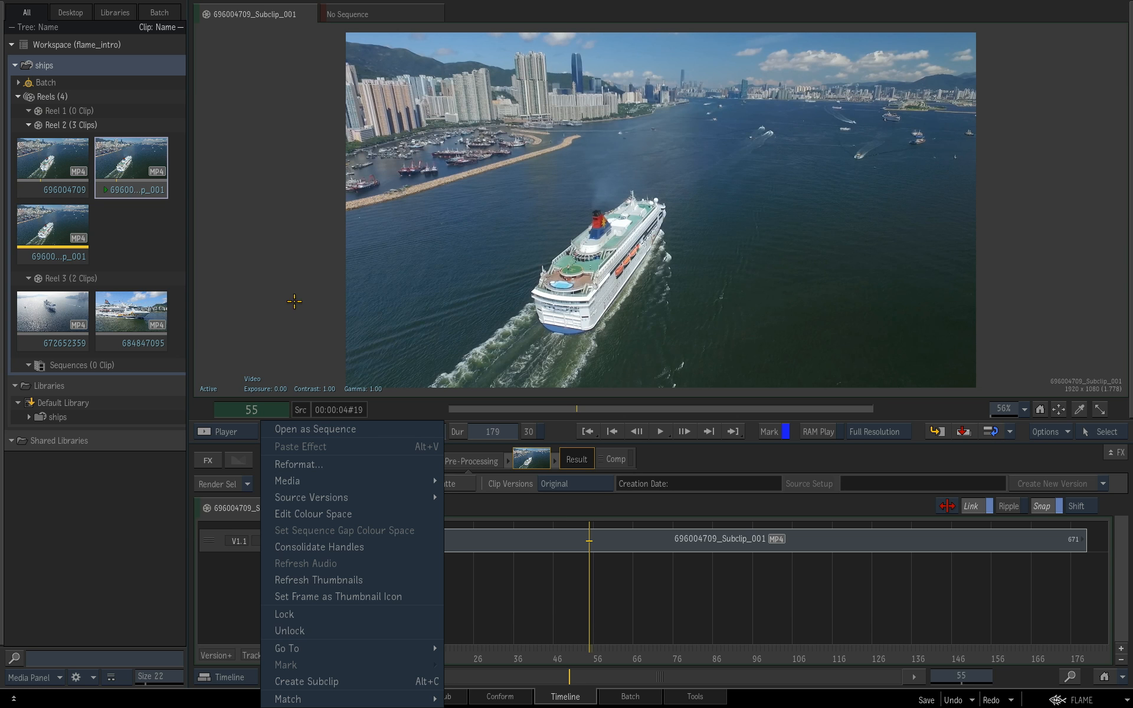
{"action": "left_click", "coordinate": [296, 299]}
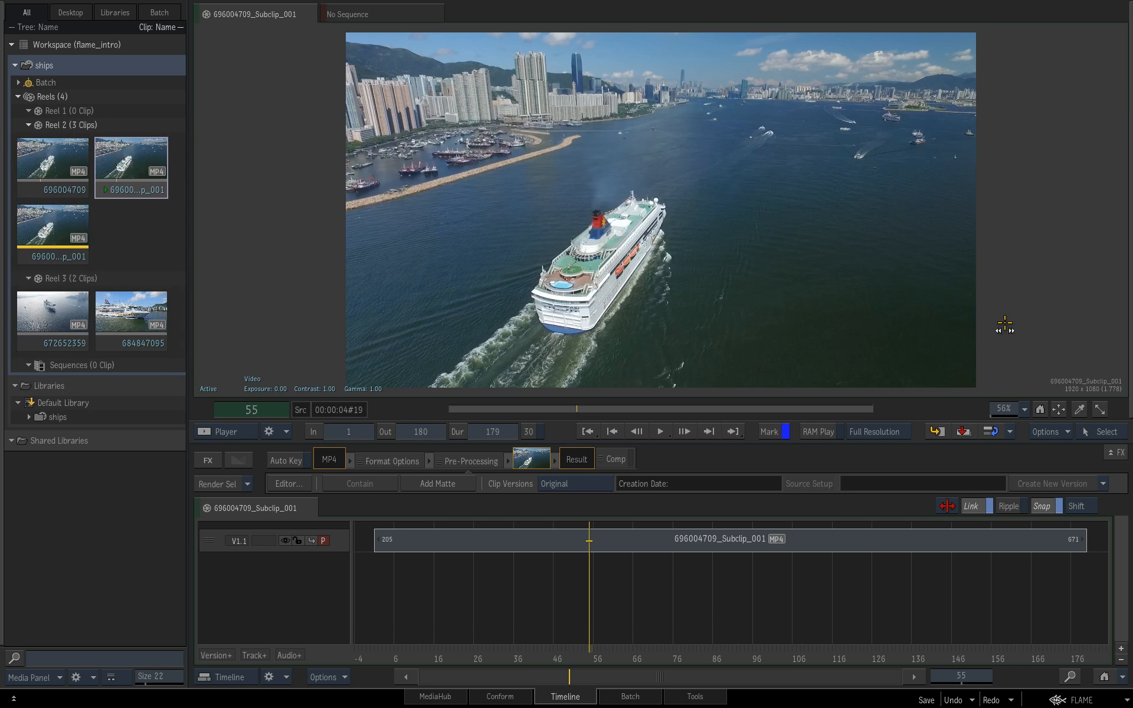
Search the keyboard shortcuts for "zoom", go to the next match, and close the shortcut editor
{"action": "left_click", "coordinate": [1083, 700]}
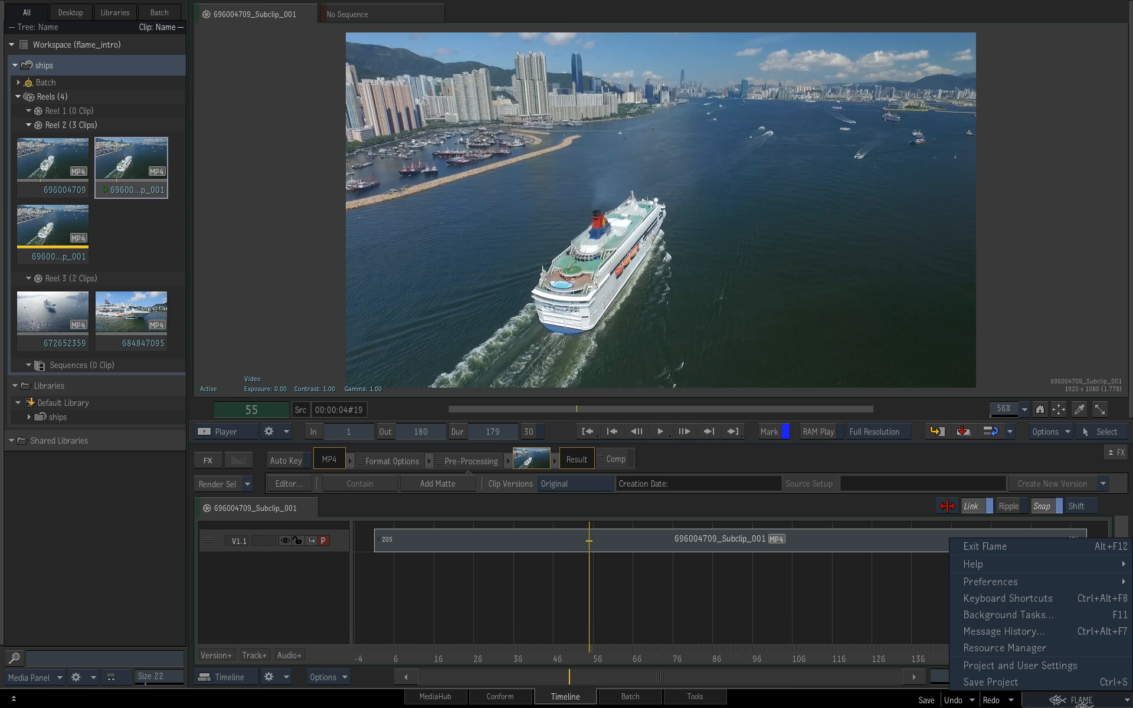
{"action": "left_click", "coordinate": [1064, 596]}
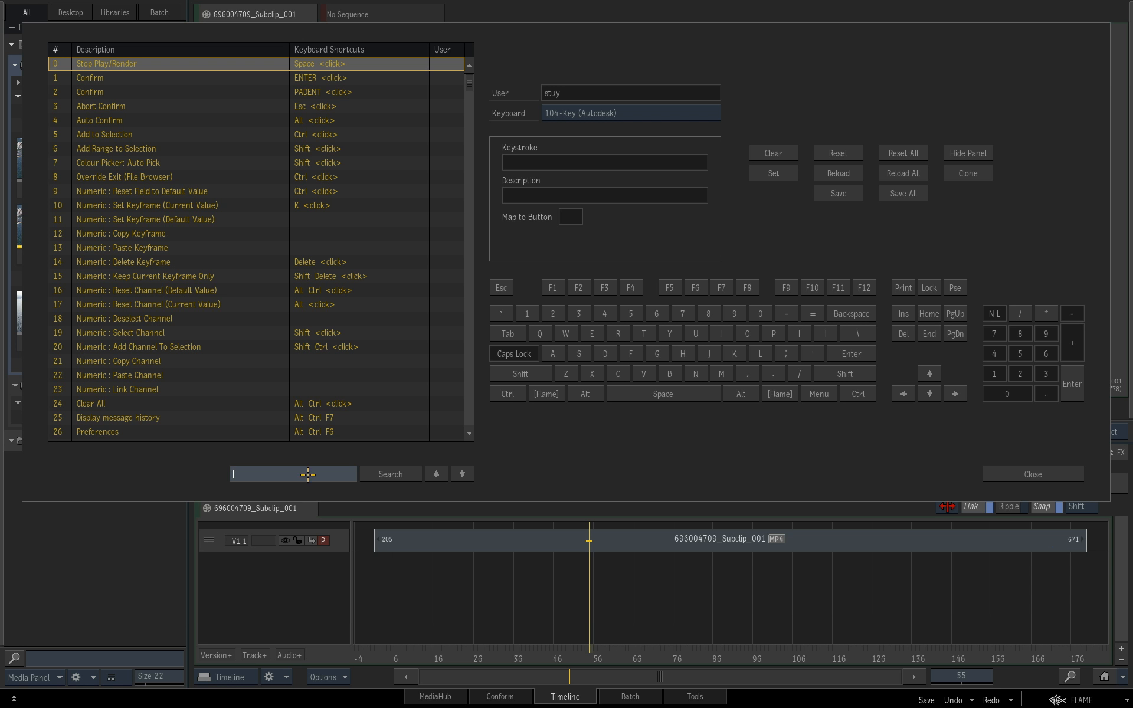
{"action": "type", "text": "oom"}
{"action": "left_click", "coordinate": [406, 474]}
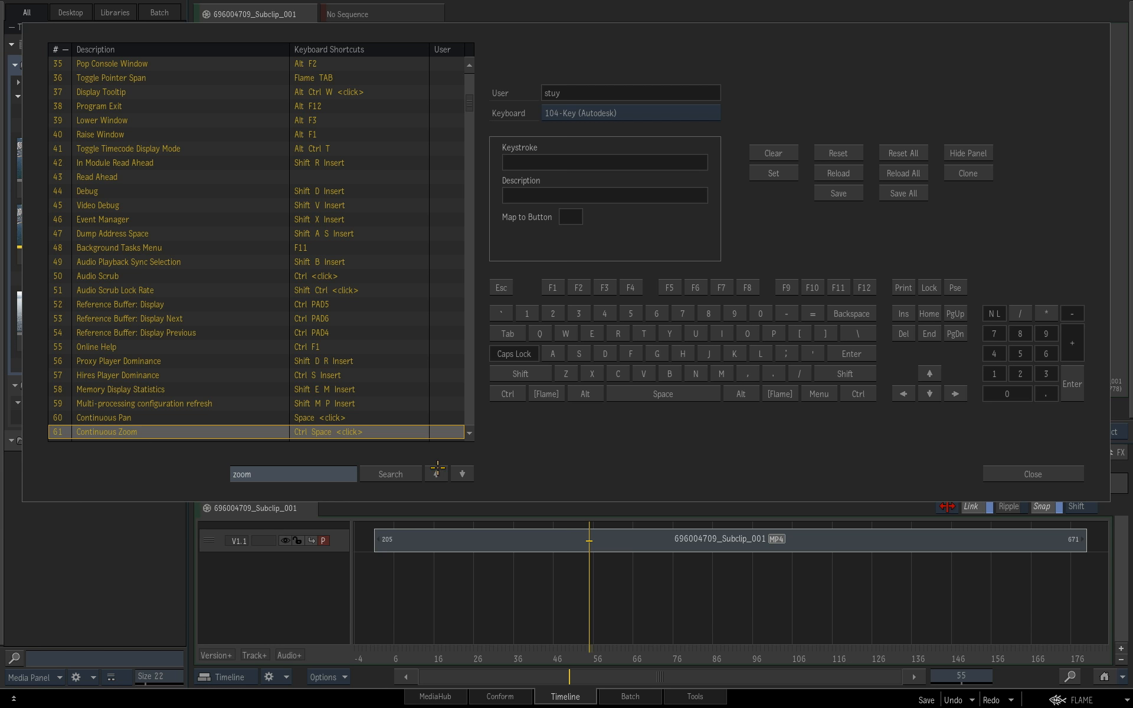
{"action": "left_click", "coordinate": [464, 475]}
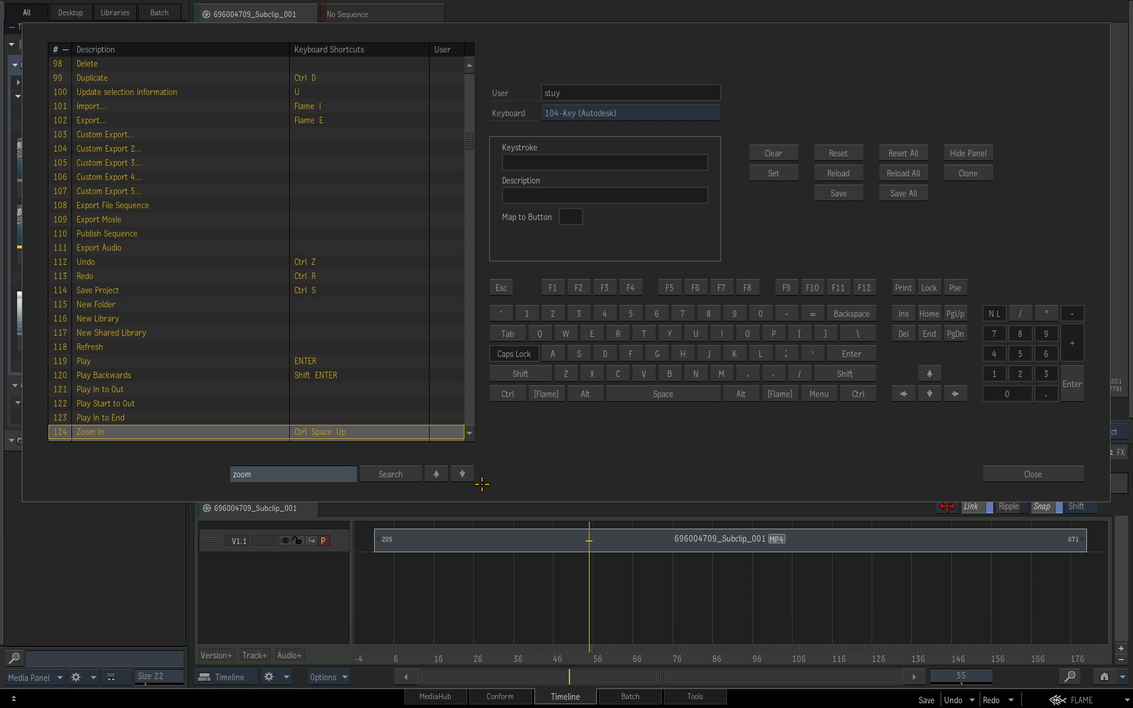
{"action": "left_click", "coordinate": [1027, 474]}
{"action": "left_click", "coordinate": [1083, 702]}
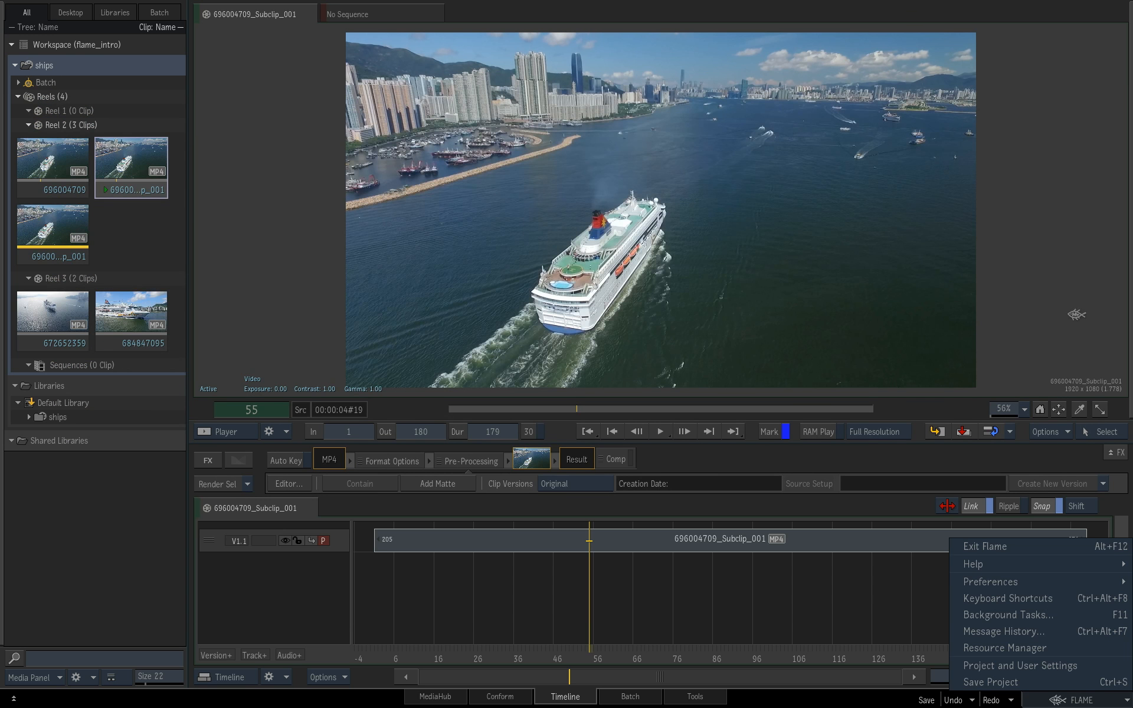
{"action": "left_click", "coordinate": [1068, 318]}
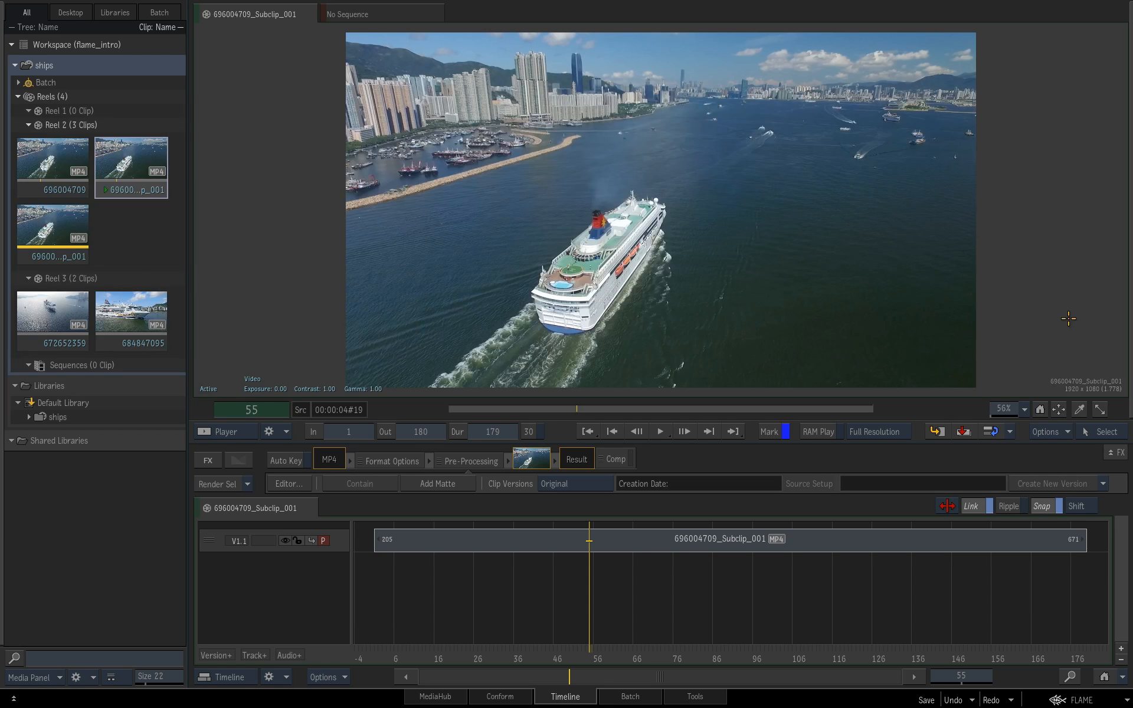
Return to the reels view and remove clip 684847095 from Reel 3
{"action": "key", "text": "alt+1"}
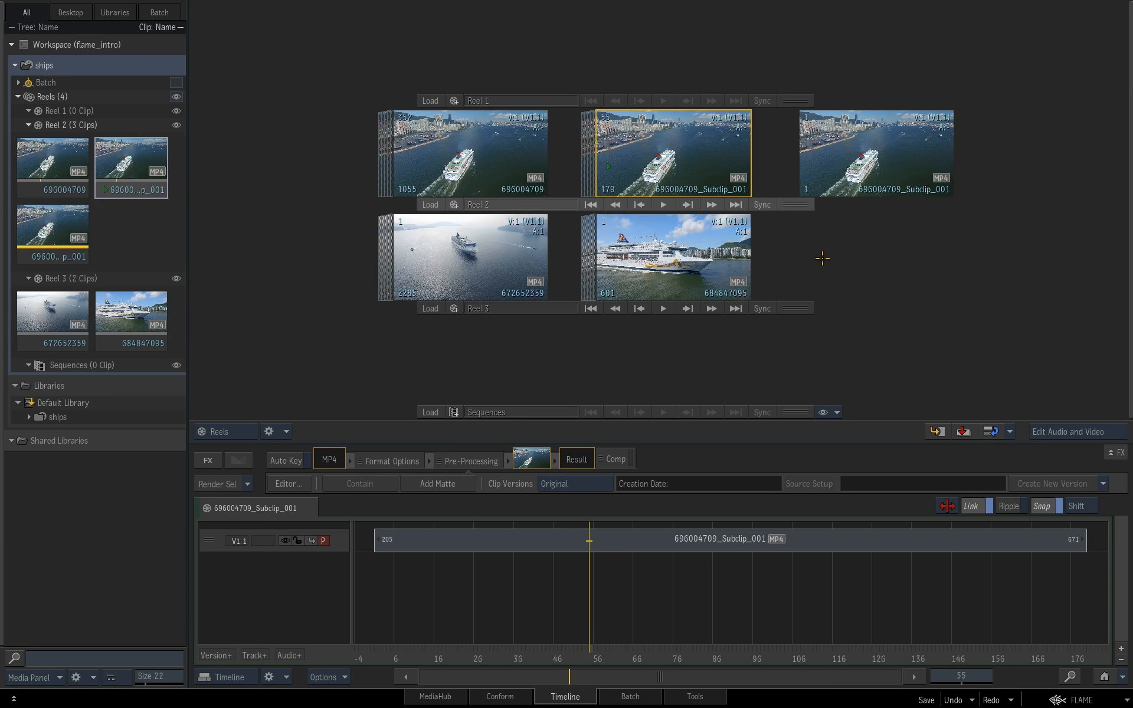
{"action": "left_click_drag", "start_coordinate": [698, 259], "coordinate": [709, 538]}
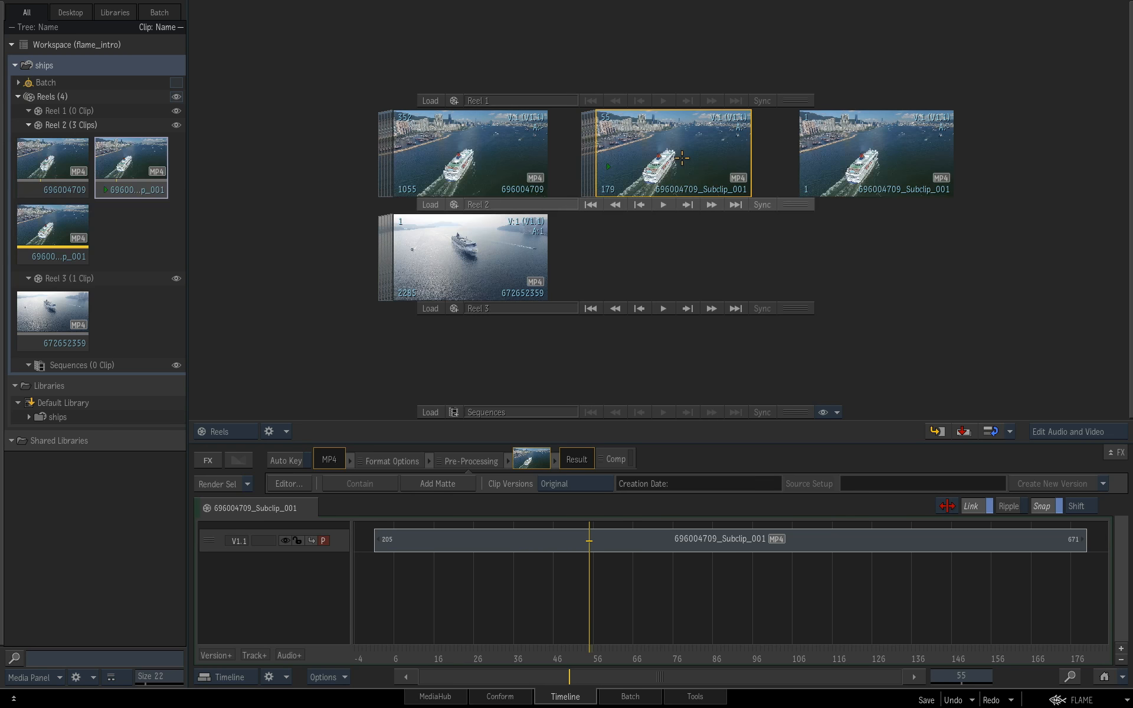
Delete all remaining clips from Reel 2 and Reel 3, and check the contextual options of the ships desktop
{"action": "key", "text": "Delete"}
{"action": "key", "text": "Delete"}
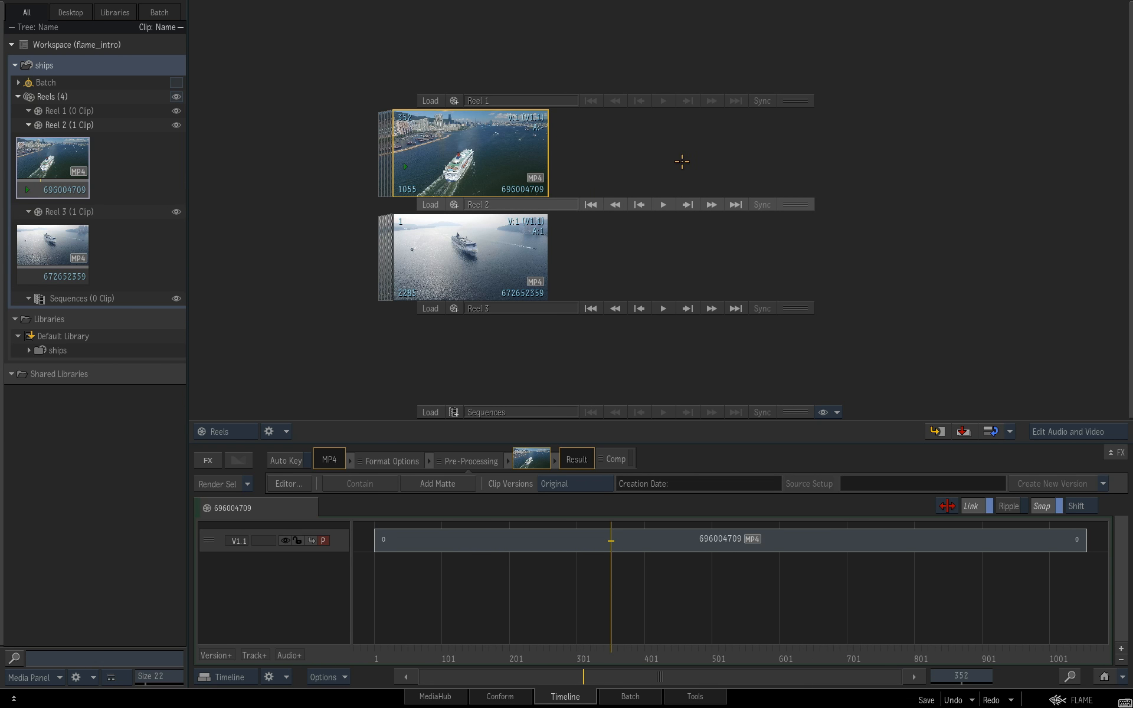
{"action": "key", "text": "Delete"}
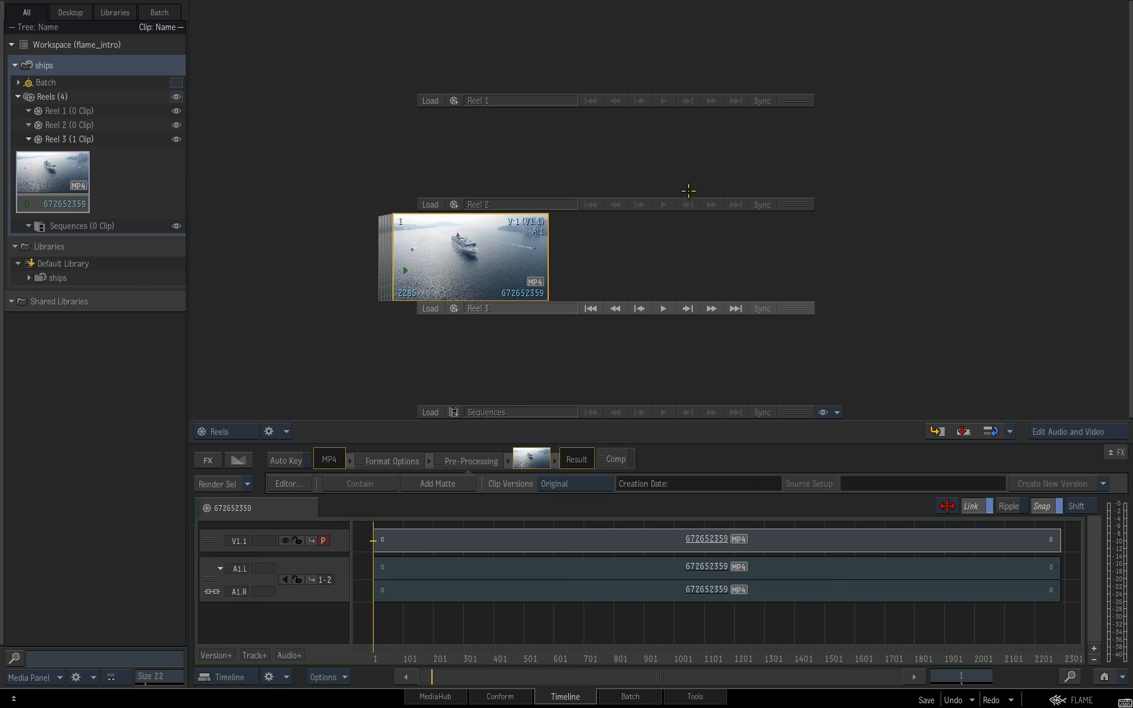
{"action": "key", "text": "Delete"}
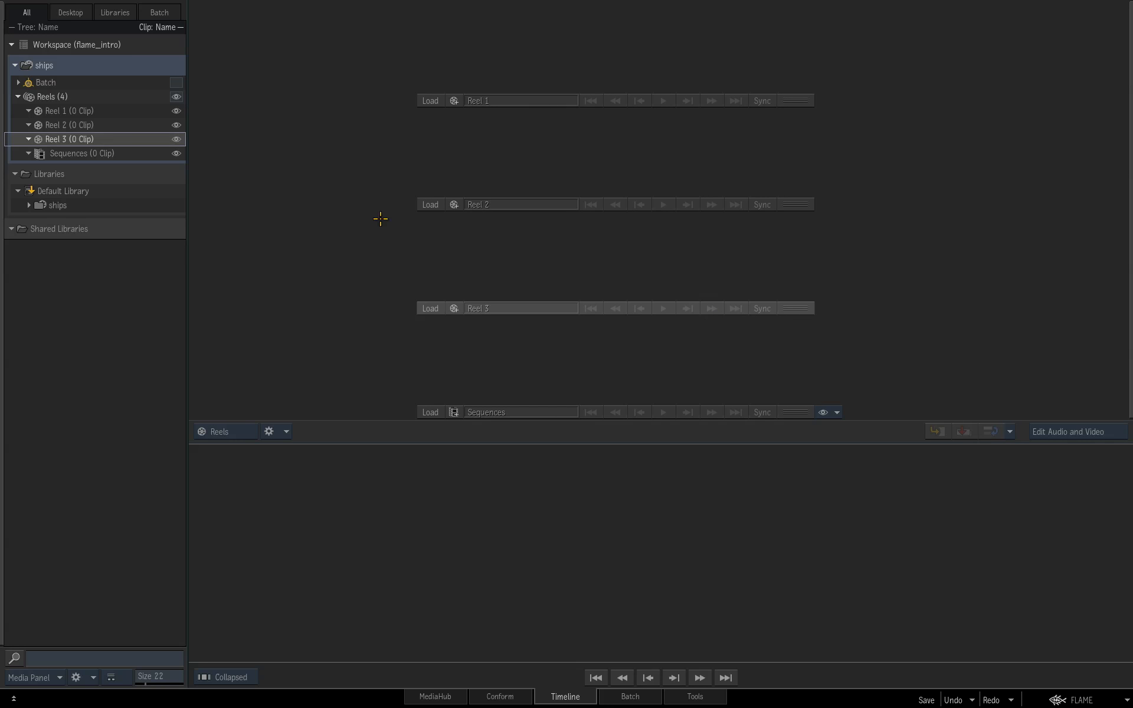
{"action": "right_click", "coordinate": [98, 65]}
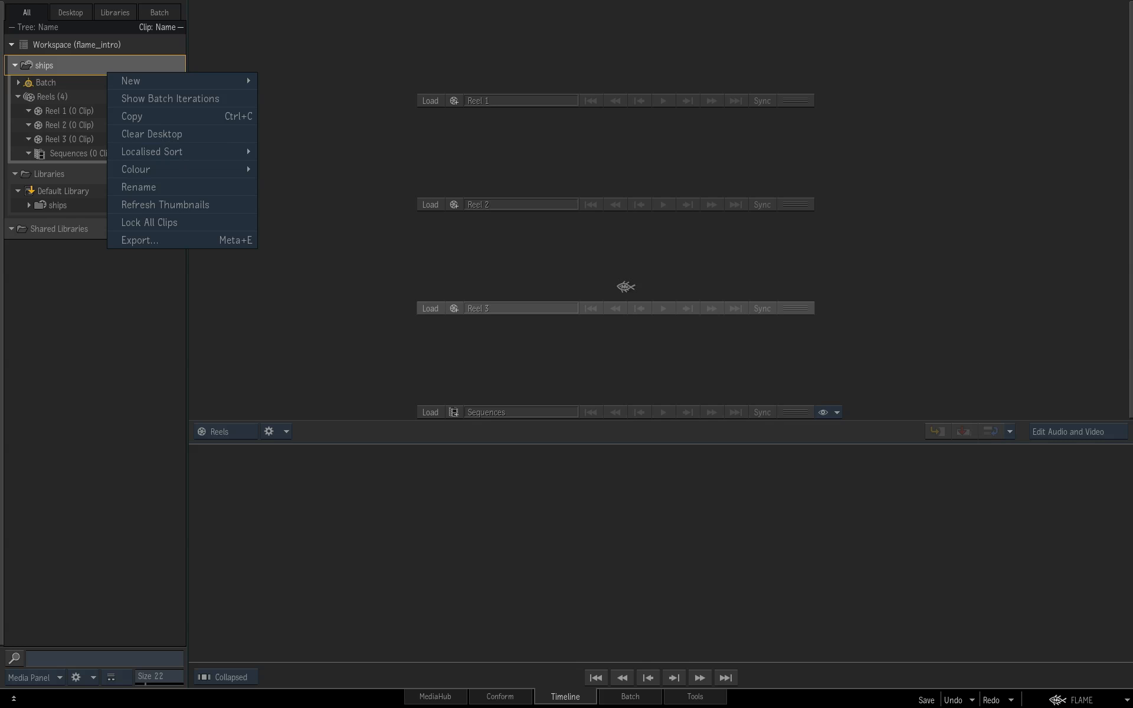
{"action": "left_click", "coordinate": [656, 267]}
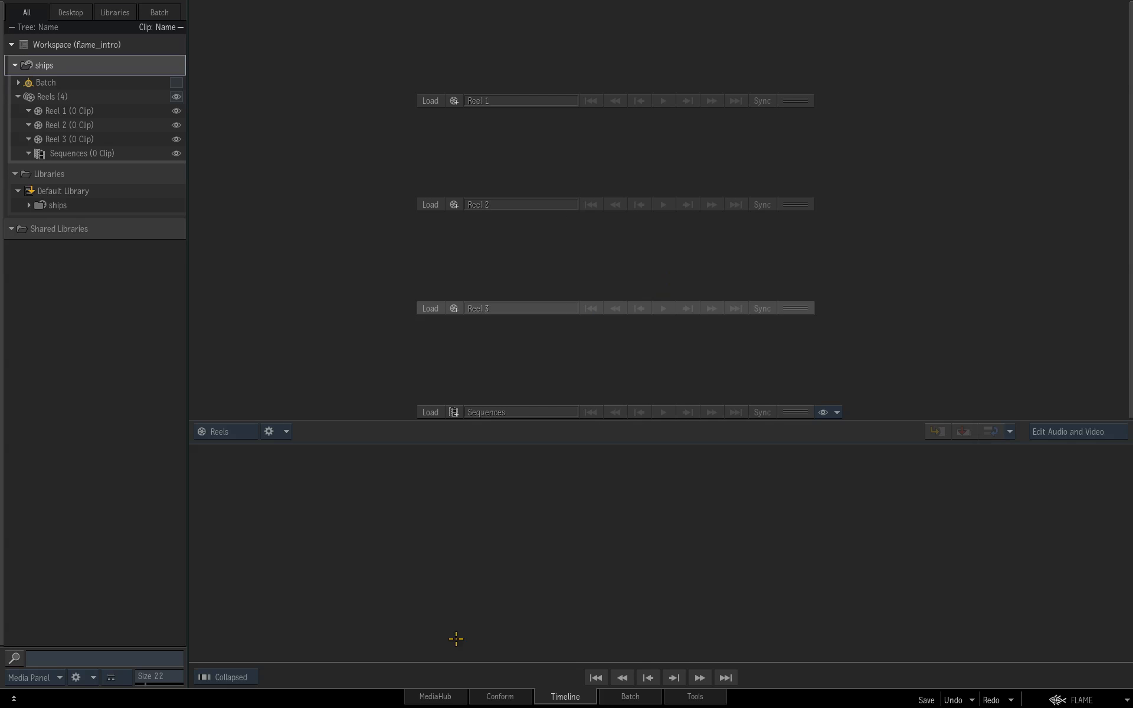
Browse the Escape Footage folder in MediaHub and preview clips 624070371, 672652359 and 684847095
{"action": "left_click", "coordinate": [435, 696]}
{"action": "left_click", "coordinate": [347, 47]}
{"action": "left_click", "coordinate": [353, 74]}
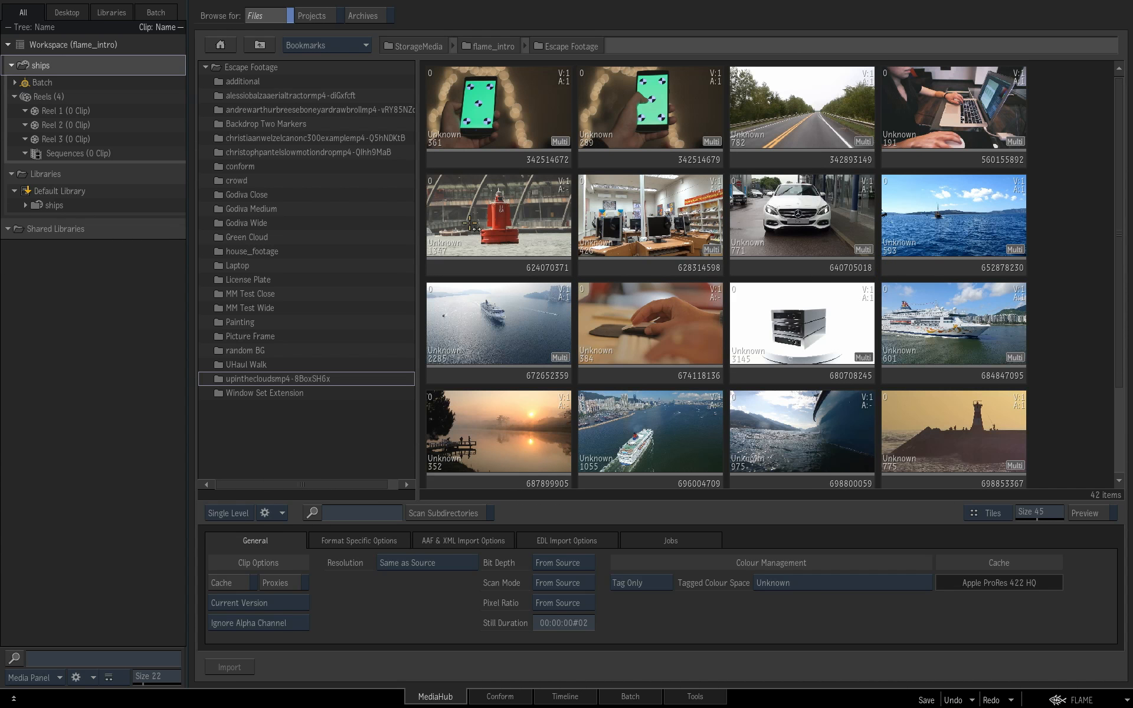
{"action": "left_click", "coordinate": [518, 222]}
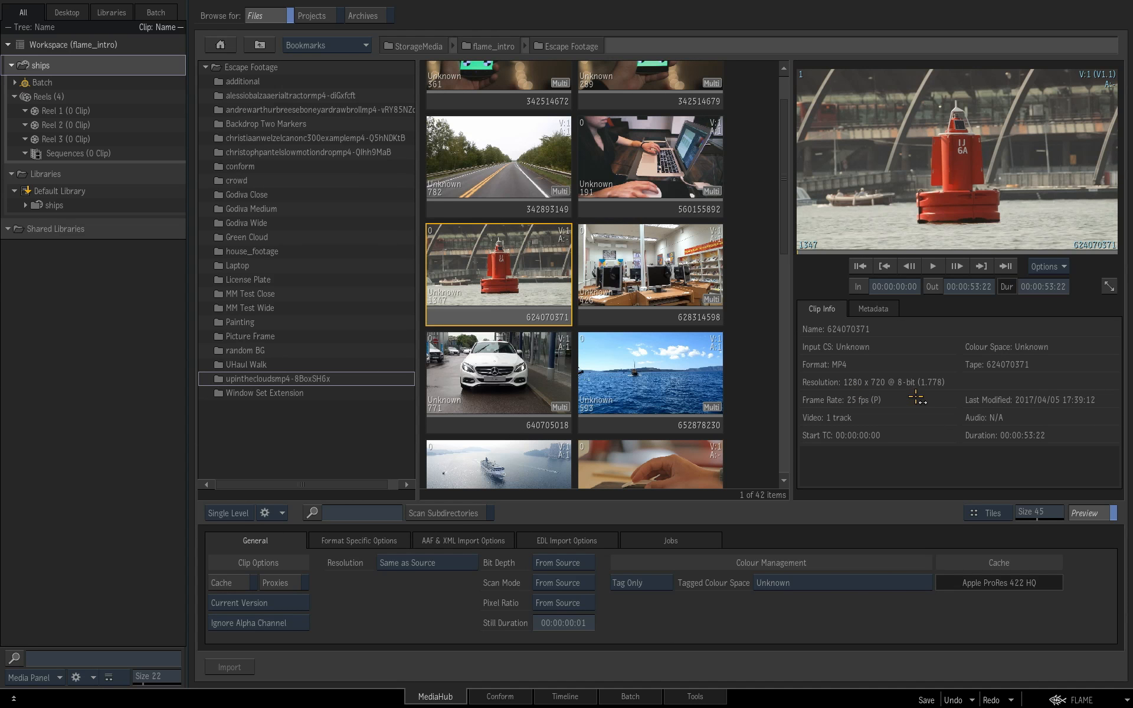
{"action": "left_click_drag", "start_coordinate": [784, 212], "coordinate": [784, 285]}
{"action": "left_click", "coordinate": [512, 292]}
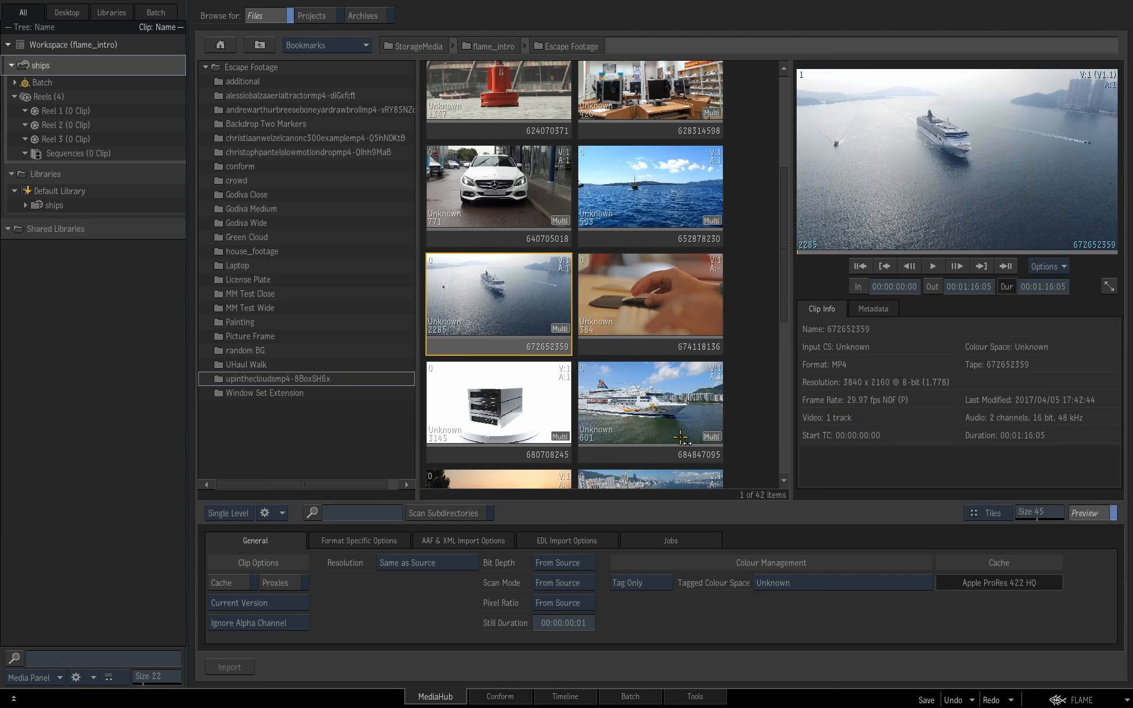
{"action": "left_click", "coordinate": [681, 416]}
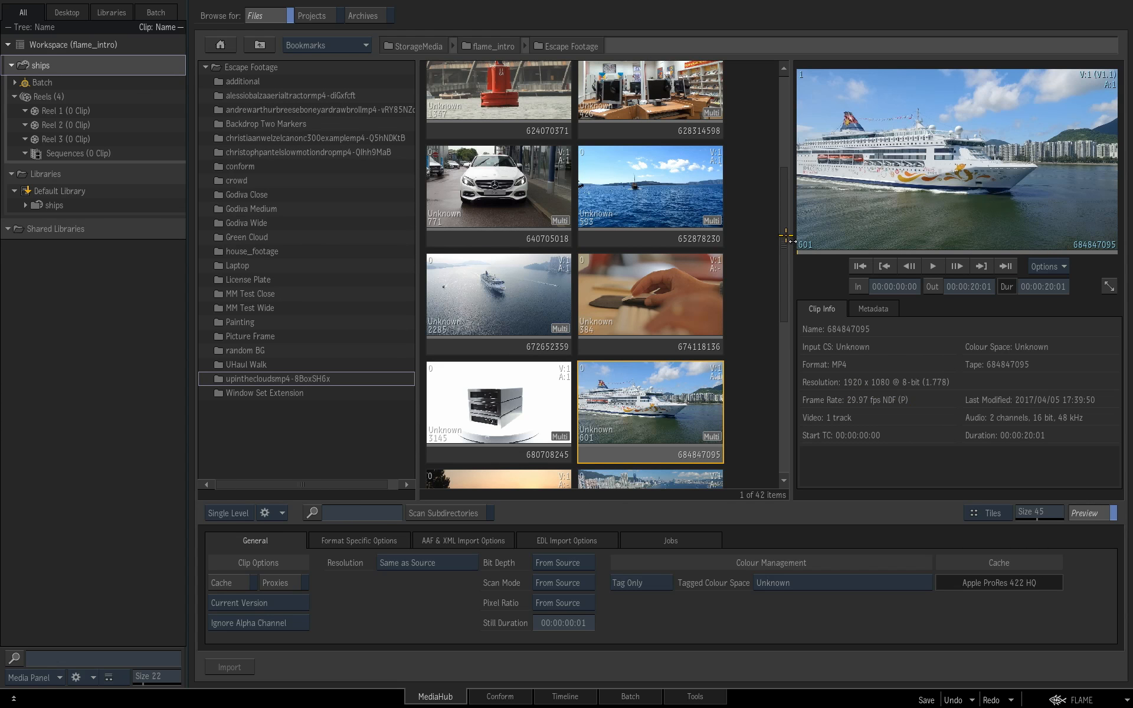
Select clips 624070371, 672652359 and 684847095 together, import them into Reel 2, and return to the Timeline view
{"action": "scroll", "coordinate": [785, 236], "scroll_direction": "up", "scroll_amount": 1}
{"action": "left_click", "coordinate": [512, 97]}
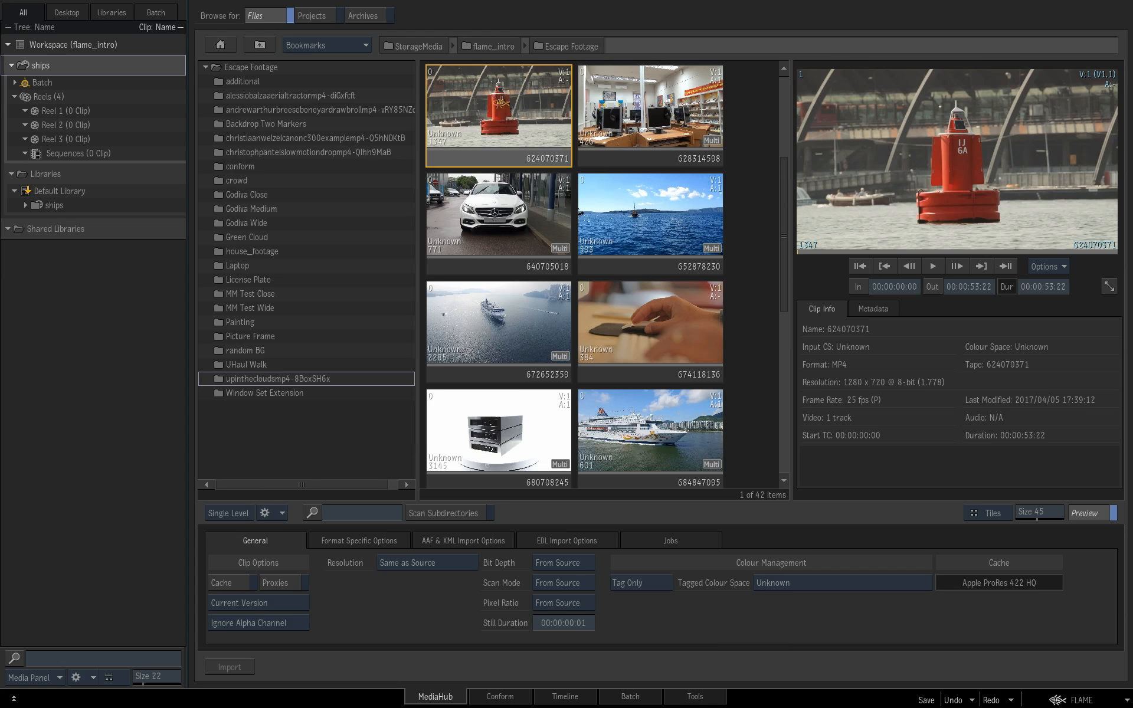
{"action": "left_click", "coordinate": [512, 326]}
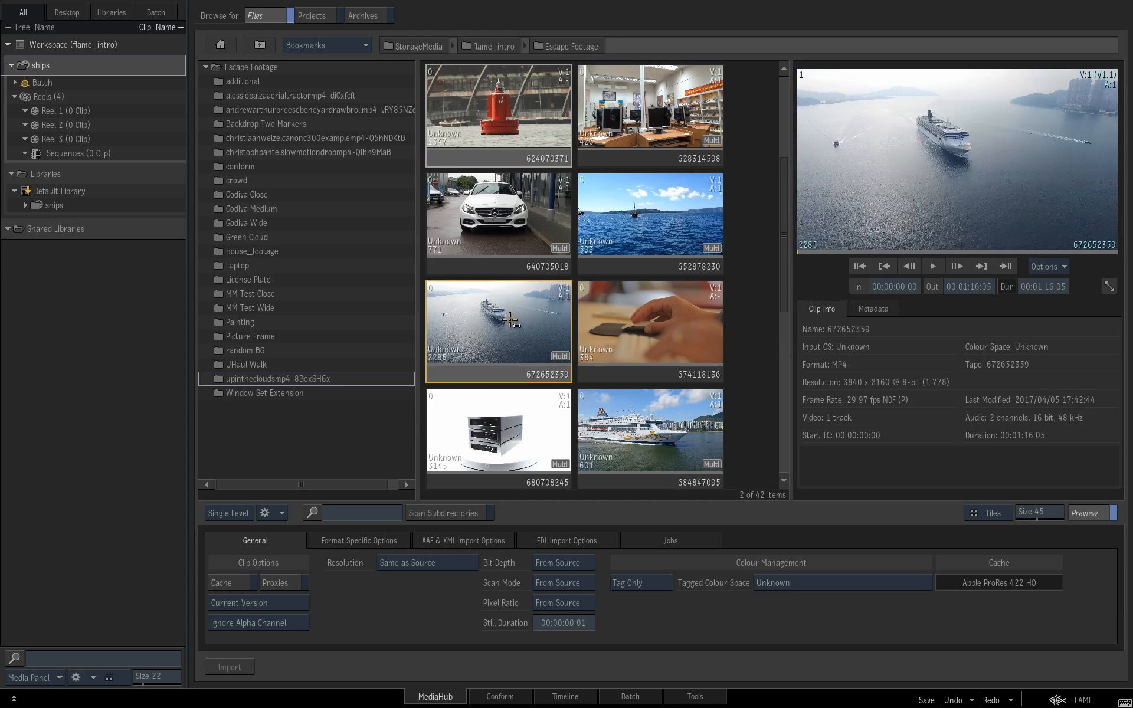
{"action": "left_click", "coordinate": [674, 445]}
{"action": "left_click_drag", "start_coordinate": [674, 447], "coordinate": [115, 125]}
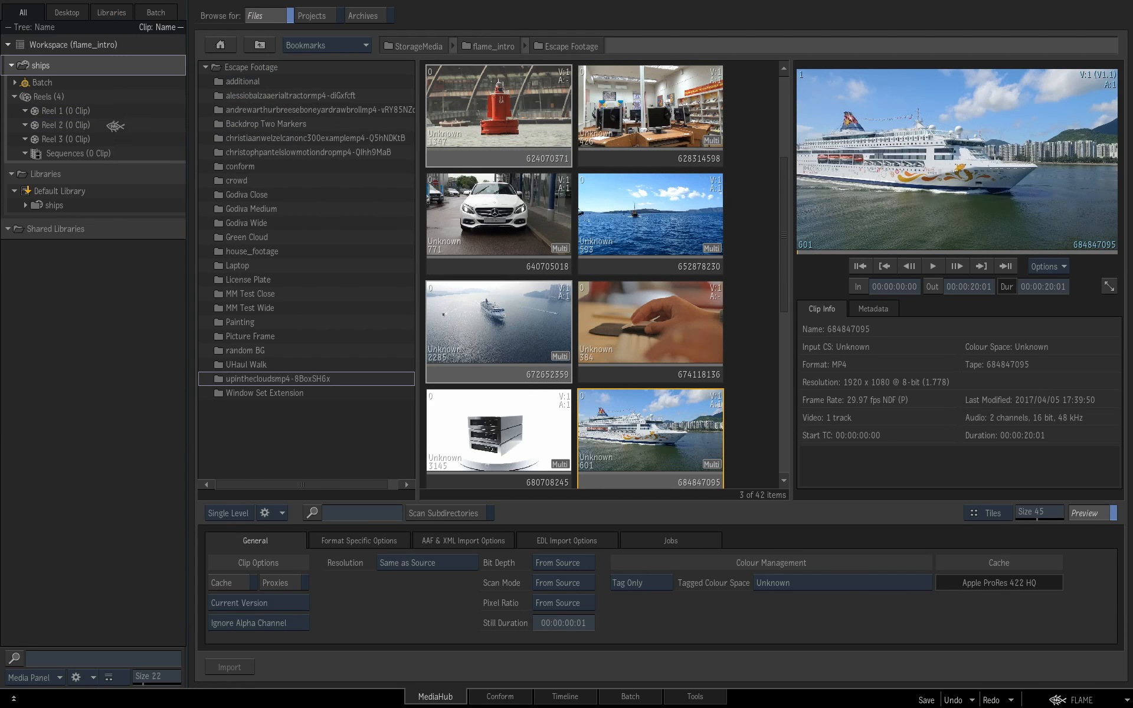
{"action": "left_click", "coordinate": [570, 697]}
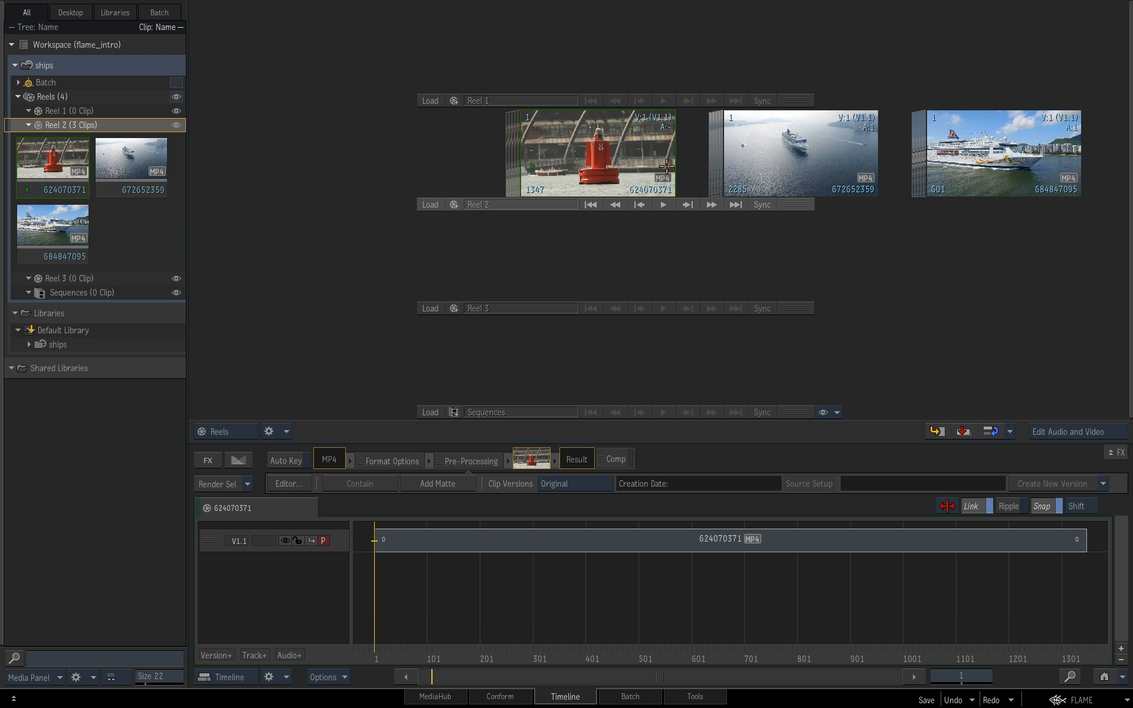
Show the clip information overlay for each of the three clips in Reel 2
{"action": "left_click_drag", "start_coordinate": [575, 191], "coordinate": [548, 192]}
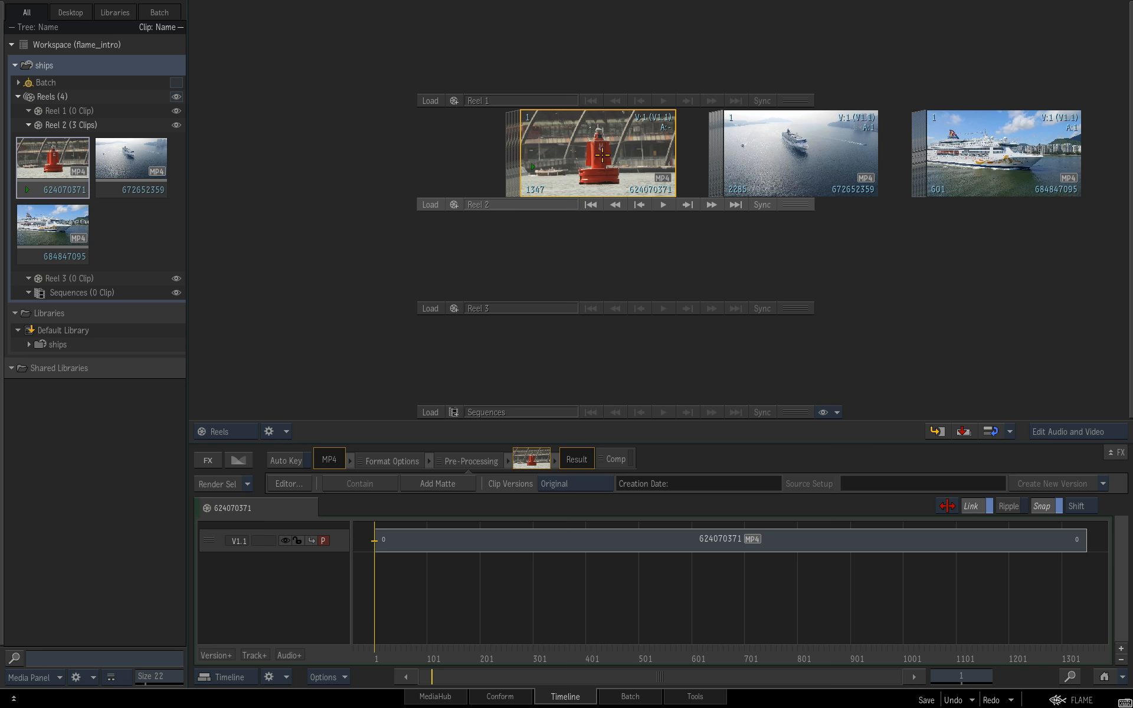
{"action": "key", "text": "alt"}
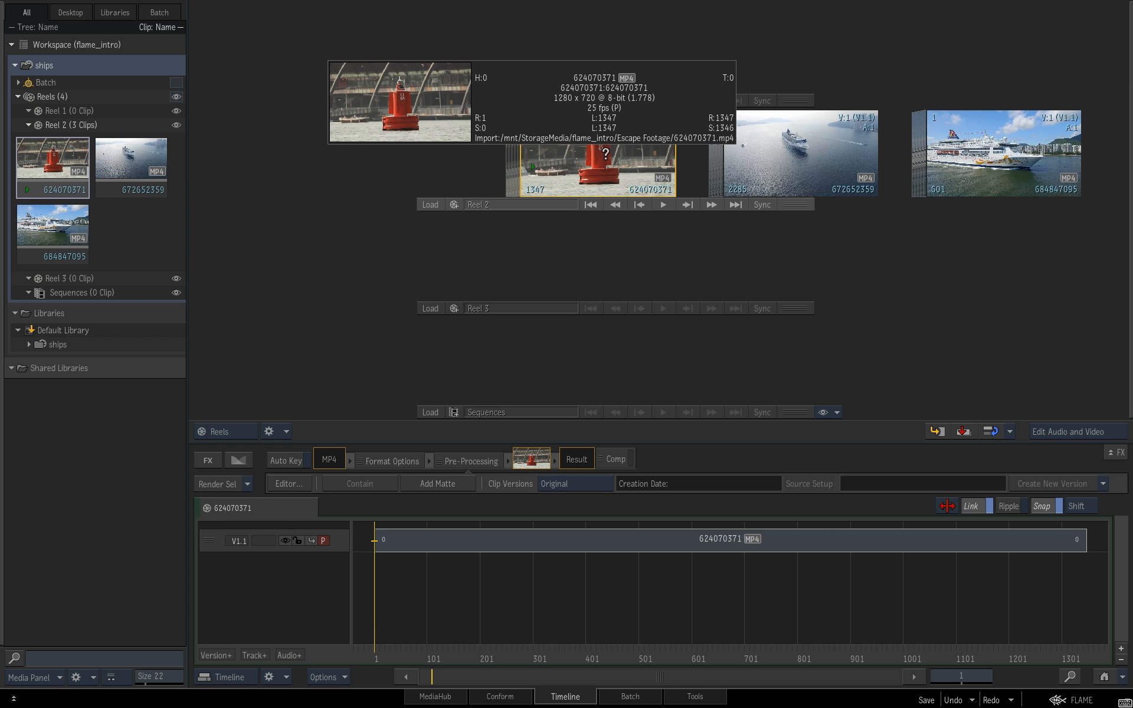
{"action": "mouse_move", "coordinate": [763, 164]}
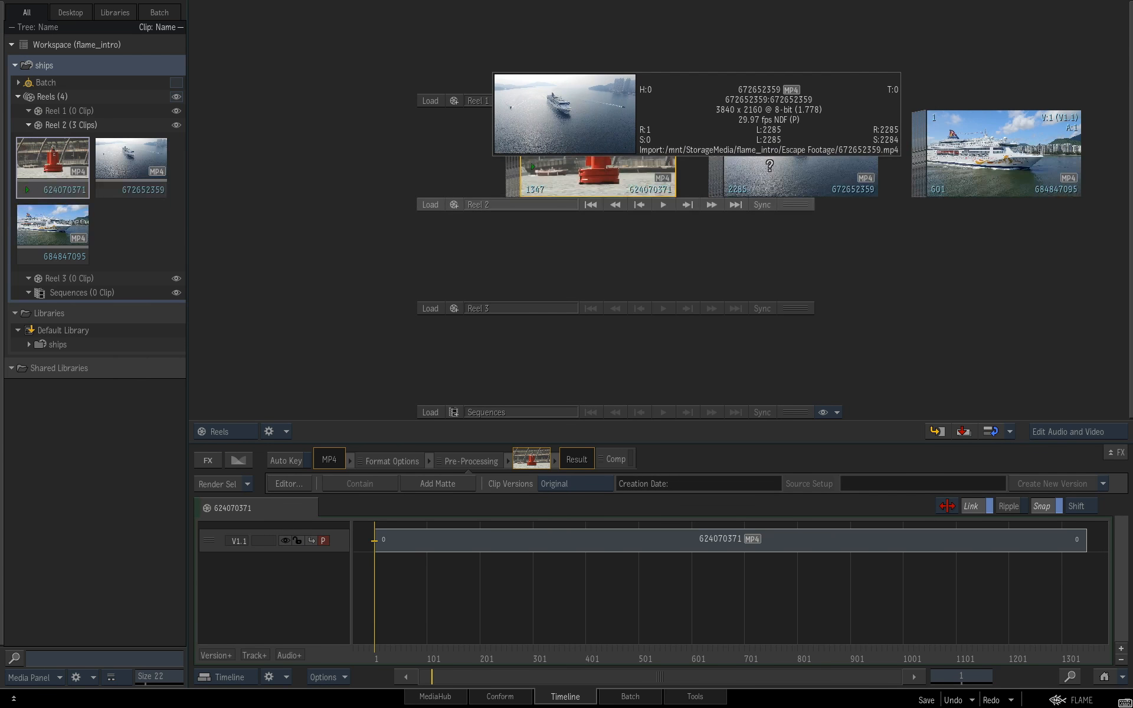
{"action": "mouse_move", "coordinate": [966, 175]}
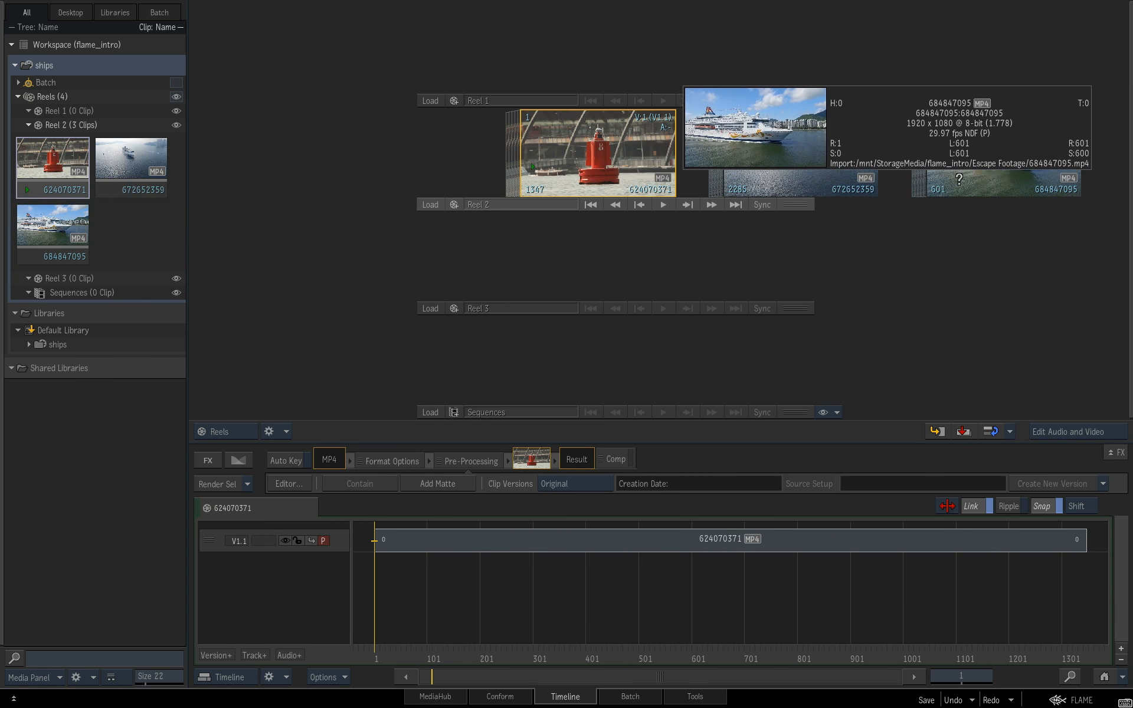
{"action": "mouse_move", "coordinate": [608, 172]}
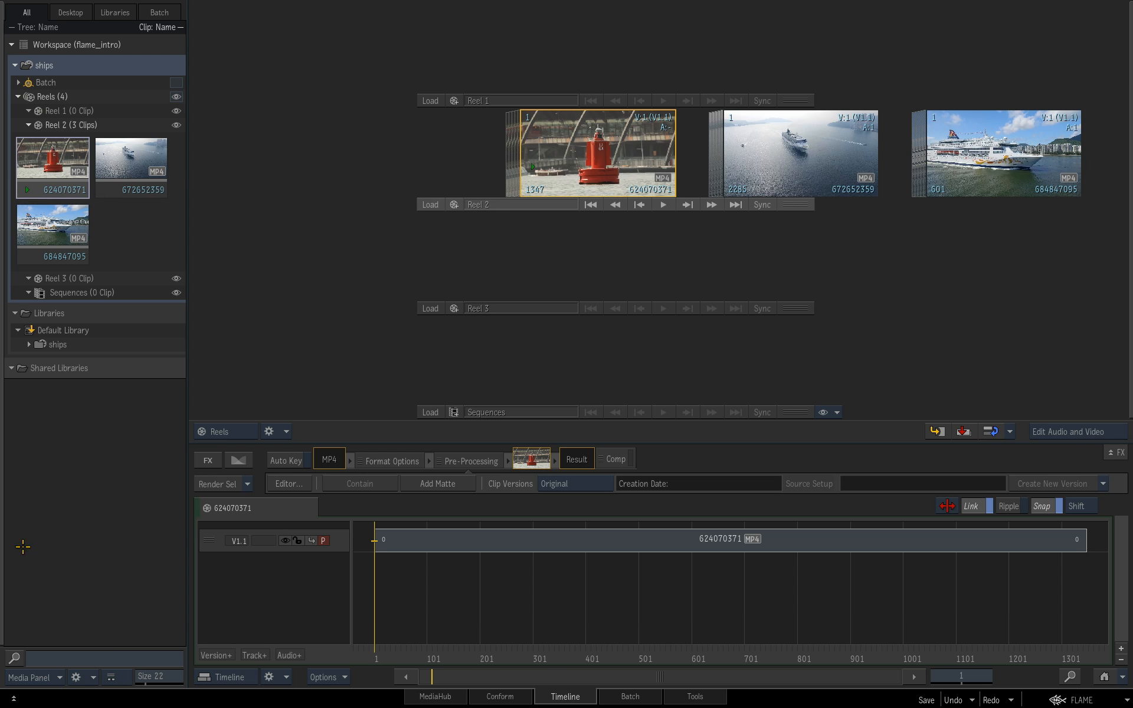
Expand the Media Panel to full width
{"action": "left_click", "coordinate": [59, 679]}
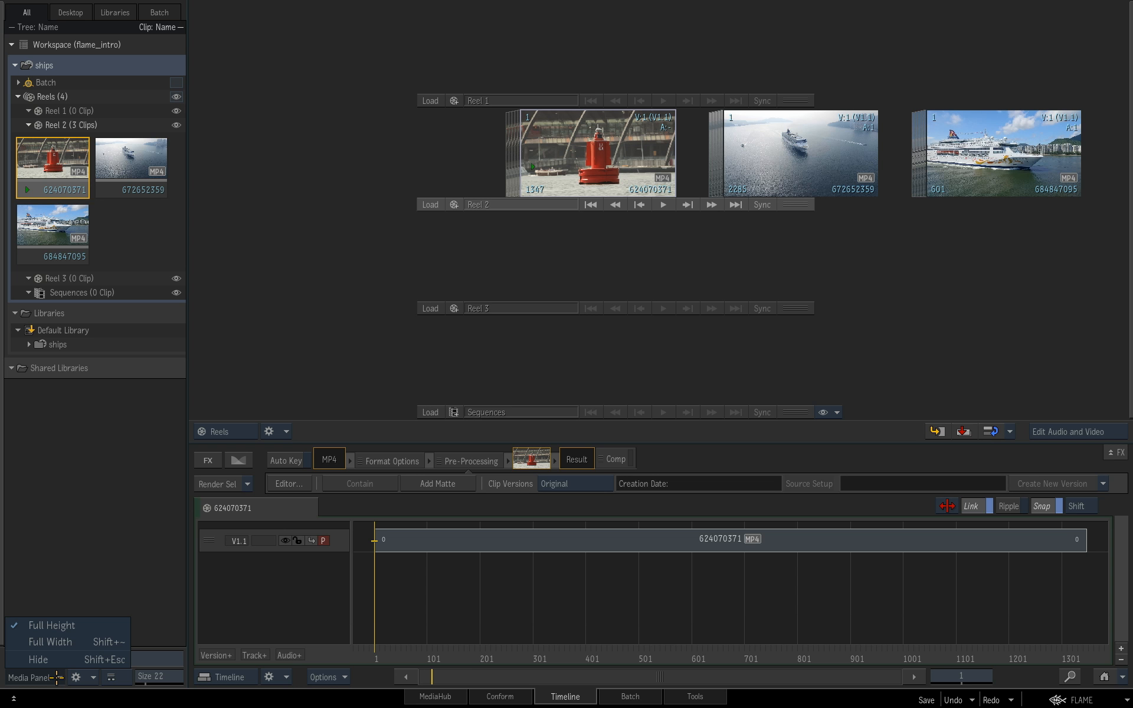
{"action": "left_click", "coordinate": [82, 642]}
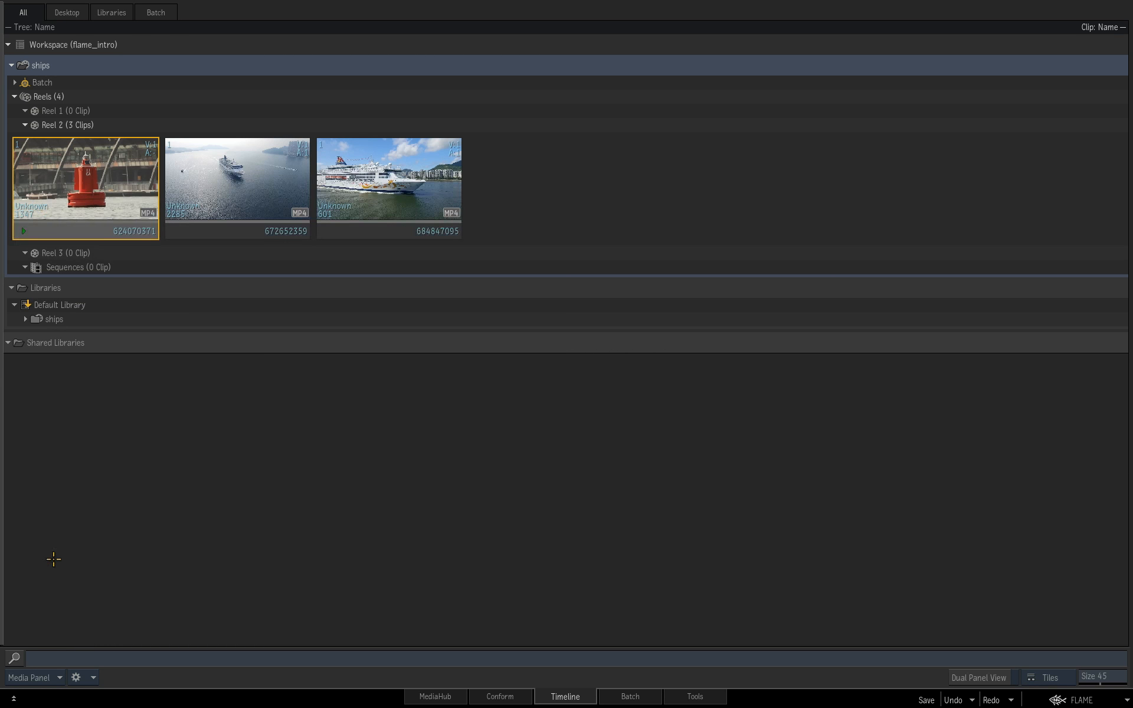
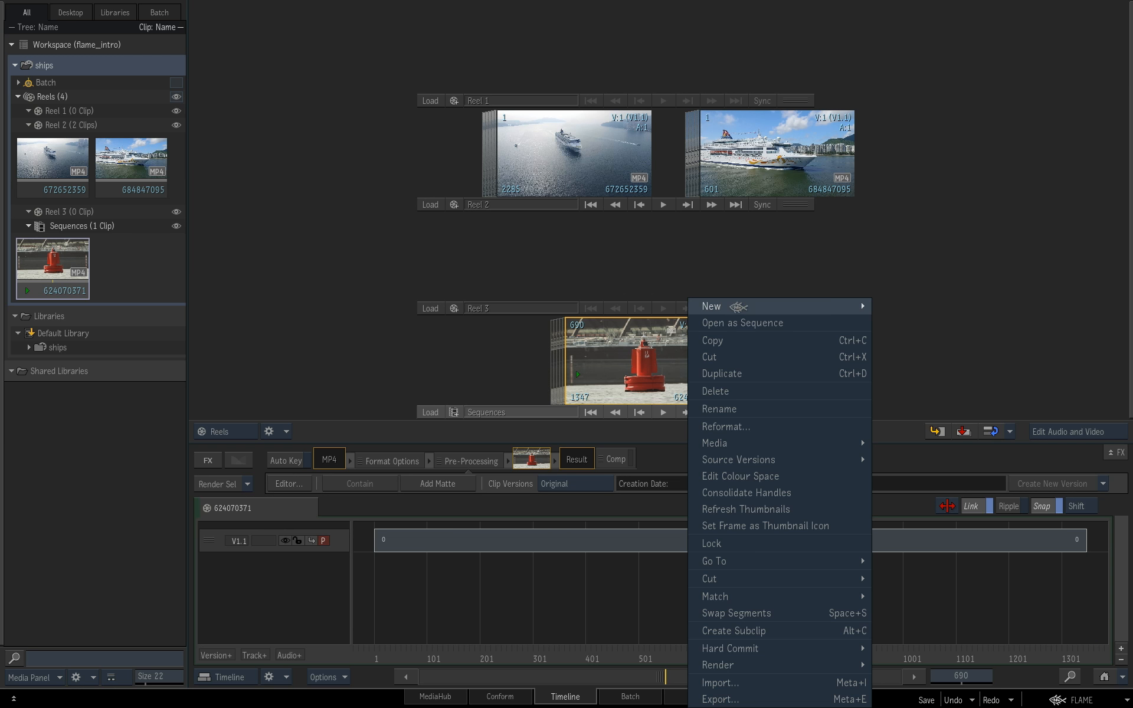
Open buoy clip 624070371 in the Sequences reel as a sequence and move its timeline positioner to frame 521
{"action": "left_click", "coordinate": [797, 323]}
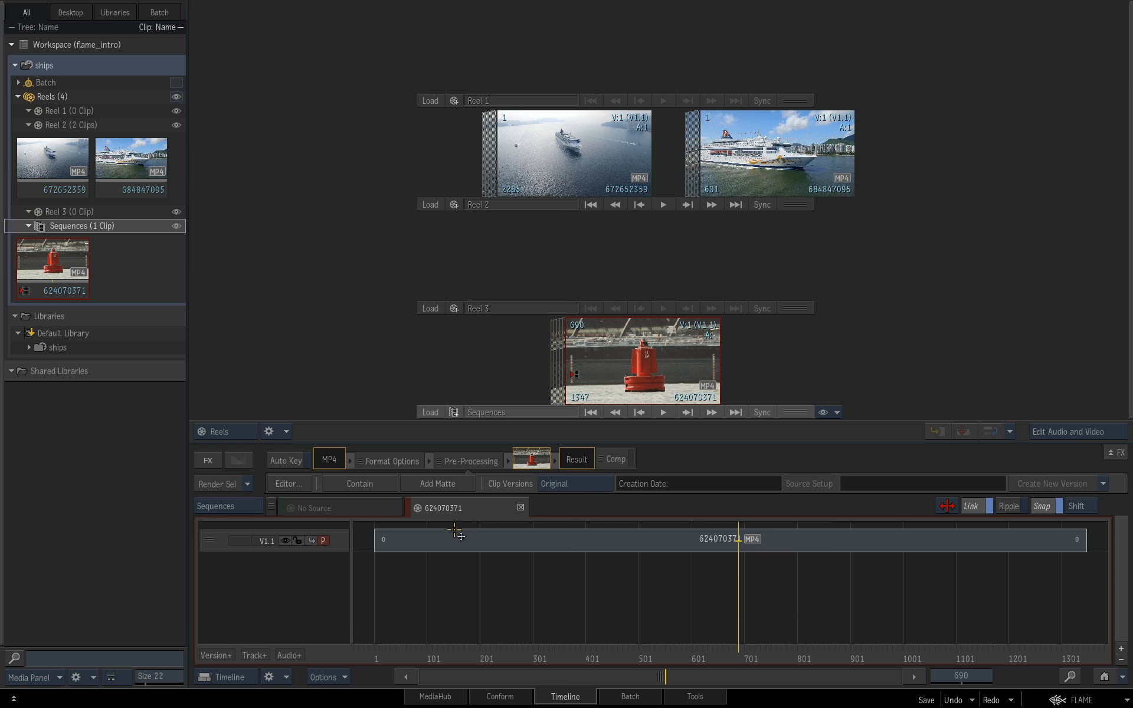
{"action": "left_click", "coordinate": [659, 371]}
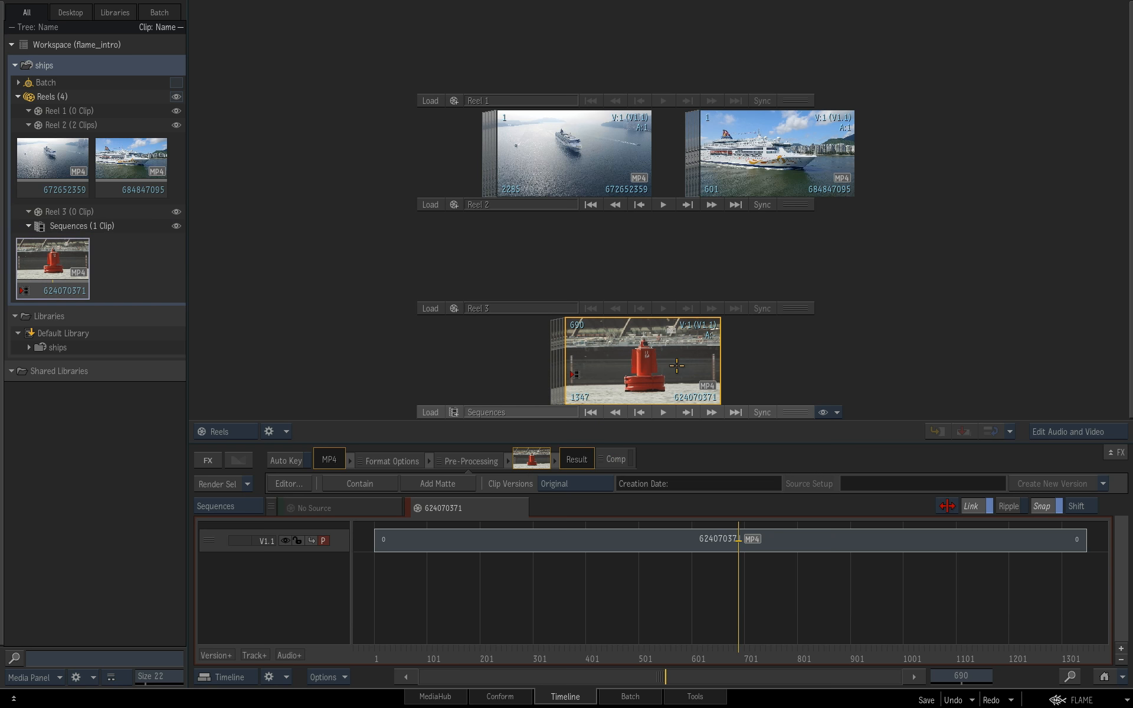
{"action": "left_click_drag", "start_coordinate": [739, 654], "coordinate": [649, 660]}
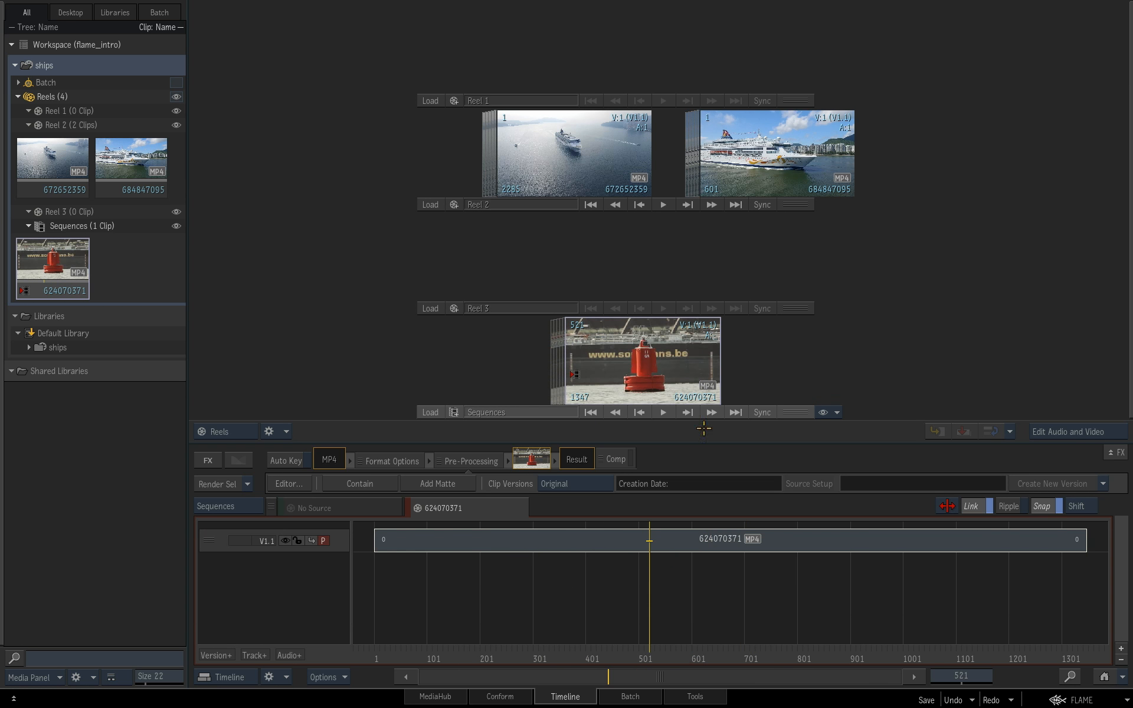
{"action": "left_click", "coordinate": [678, 360]}
{"action": "key", "text": "i"}
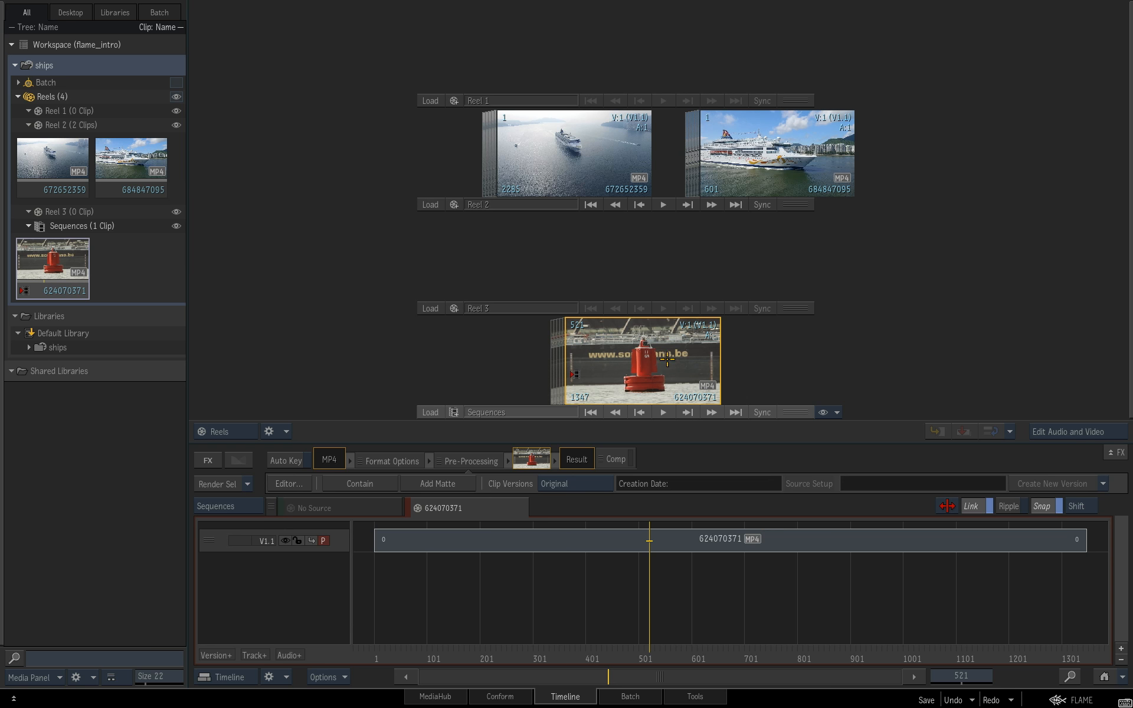
{"action": "mouse_move", "coordinate": [667, 358]}
Add clip 672652359 from Reel 2 at the end of the sequence, accepting the mismatched frame rates
{"action": "left_click_drag", "start_coordinate": [895, 604], "coordinate": [780, 587]}
{"action": "left_click_drag", "start_coordinate": [869, 591], "coordinate": [685, 604]}
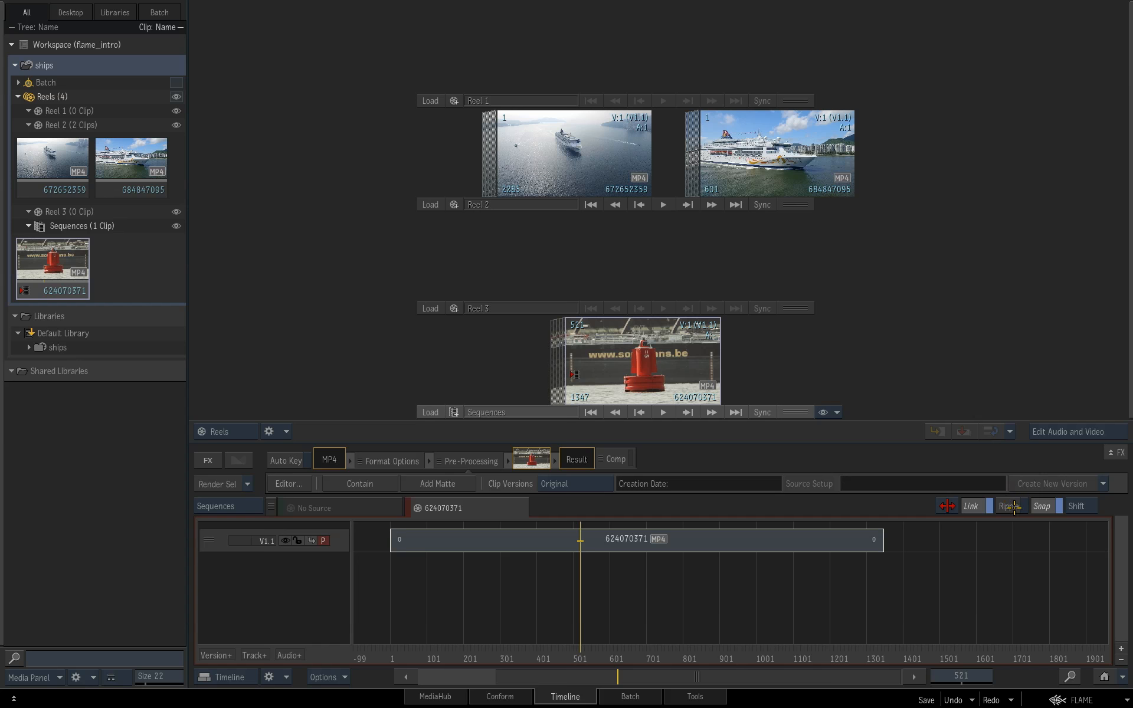
{"action": "left_click", "coordinate": [583, 165]}
{"action": "left_click_drag", "start_coordinate": [587, 189], "coordinate": [883, 544]}
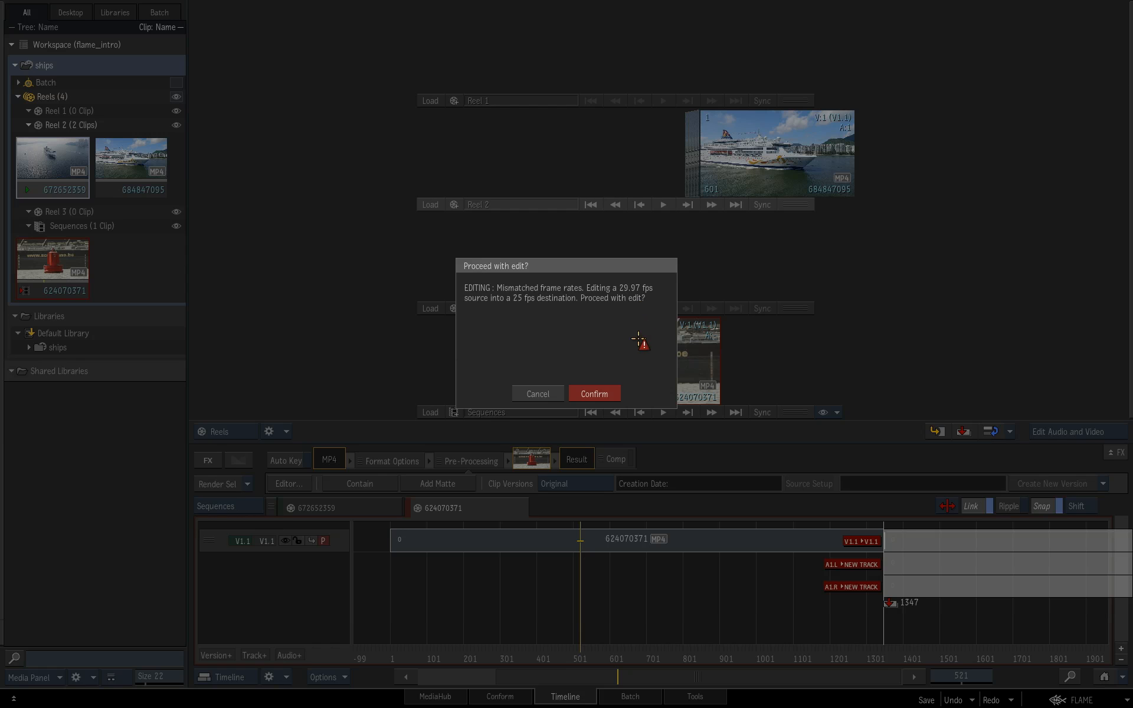
{"action": "left_click", "coordinate": [611, 394]}
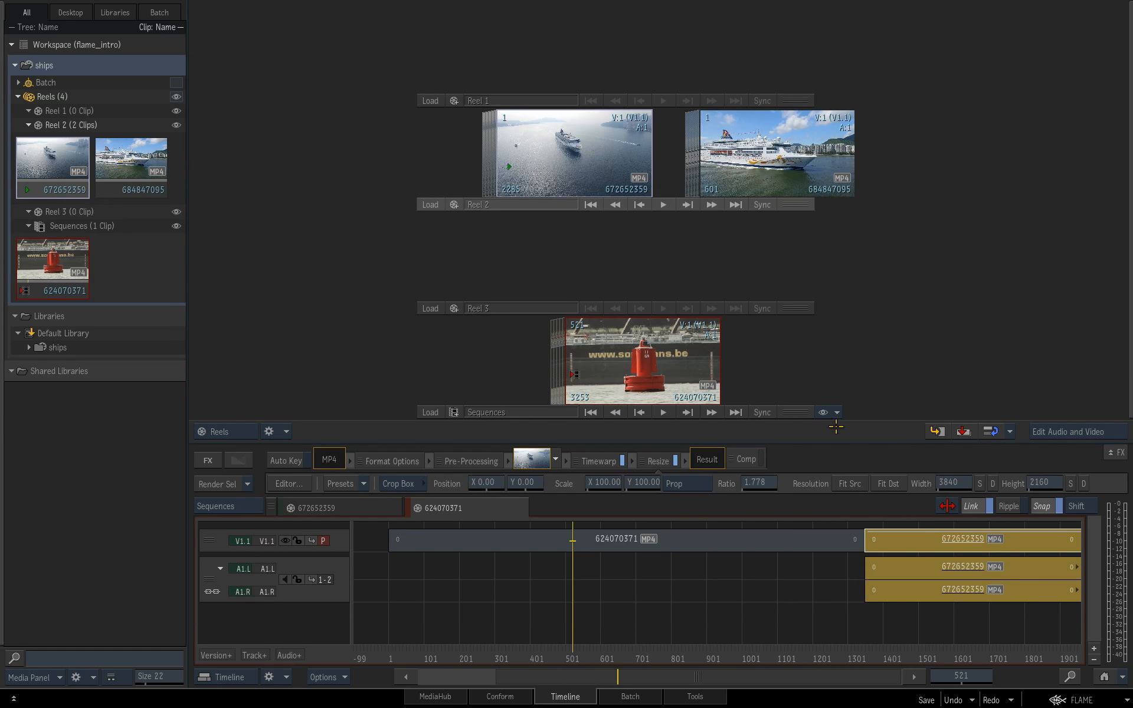
{"action": "left_click", "coordinate": [1104, 678]}
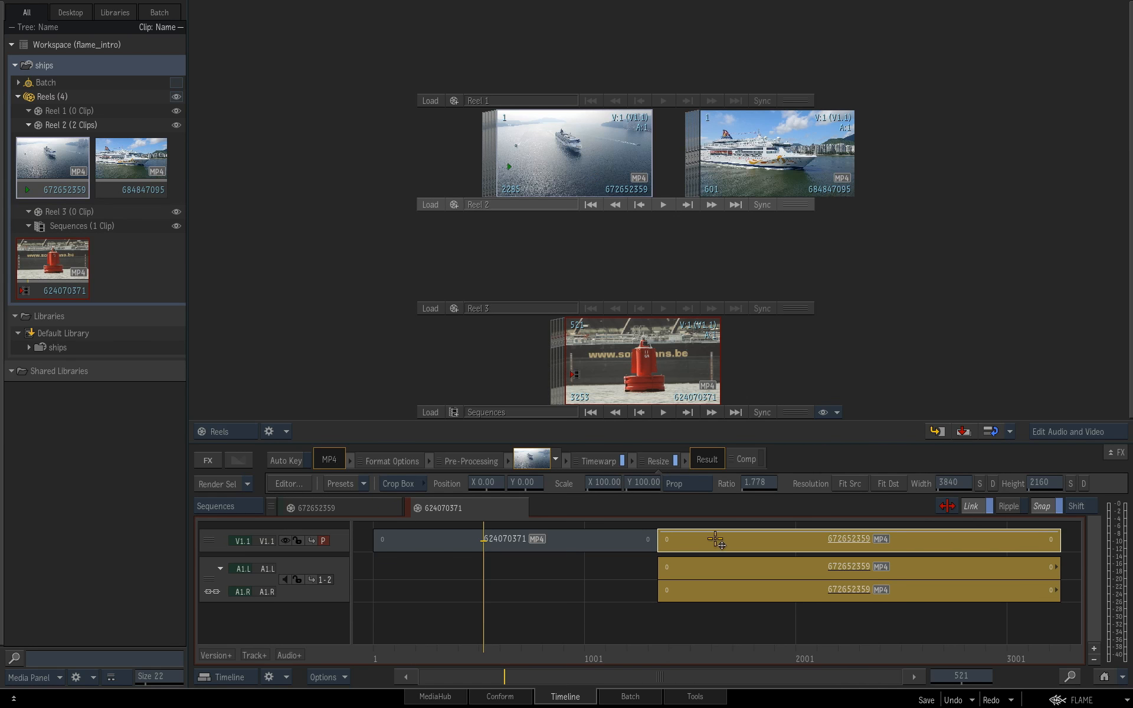
Open the sequence in the player, view frame 1563 of the ship segment, and select the buoy segment at frame 979
{"action": "double_click", "coordinate": [650, 364]}
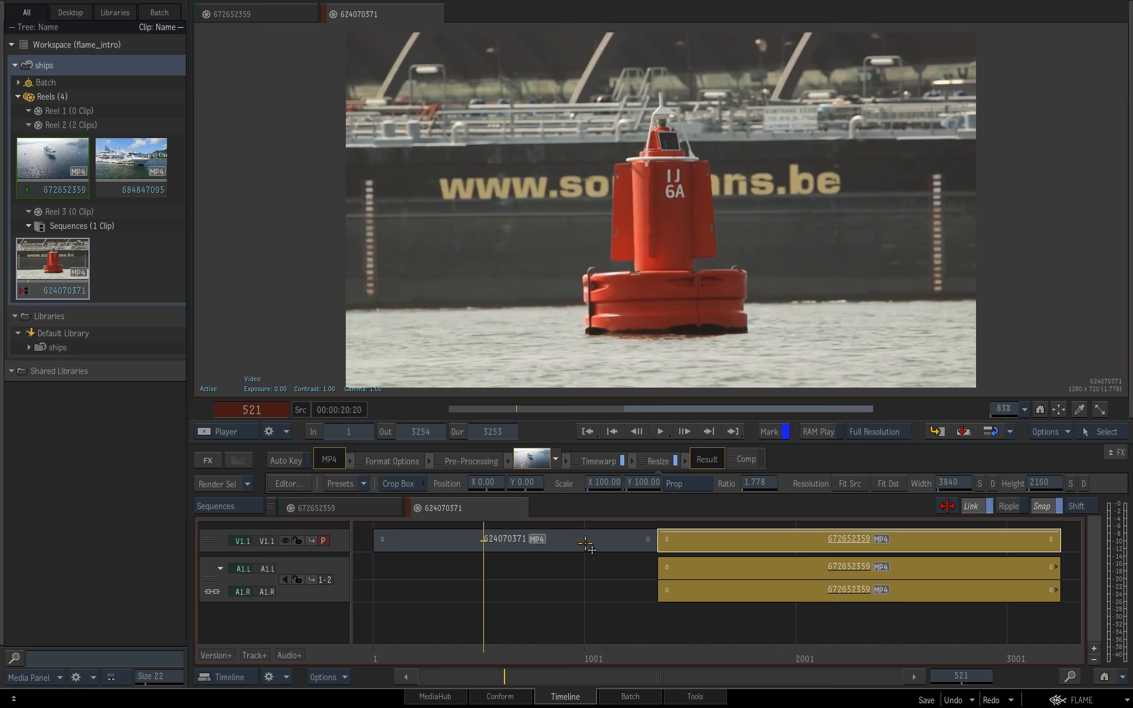
{"action": "left_click_drag", "start_coordinate": [509, 651], "coordinate": [714, 660]}
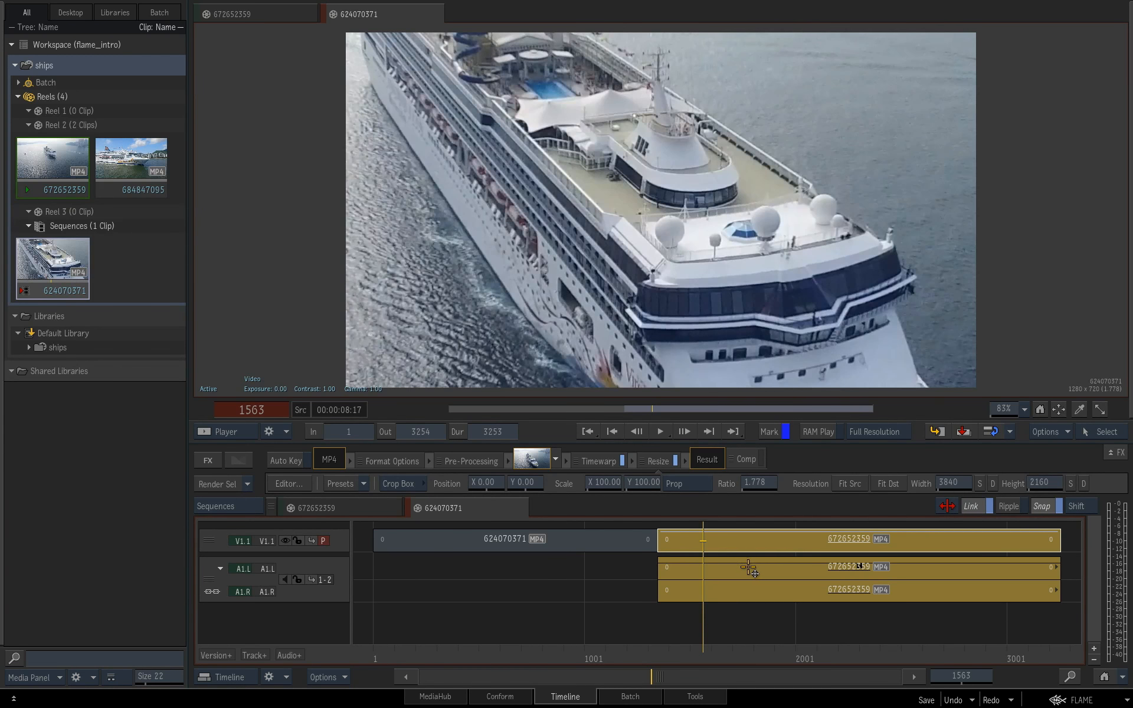
{"action": "left_click_drag", "start_coordinate": [618, 649], "coordinate": [580, 652]}
{"action": "left_click", "coordinate": [555, 539]}
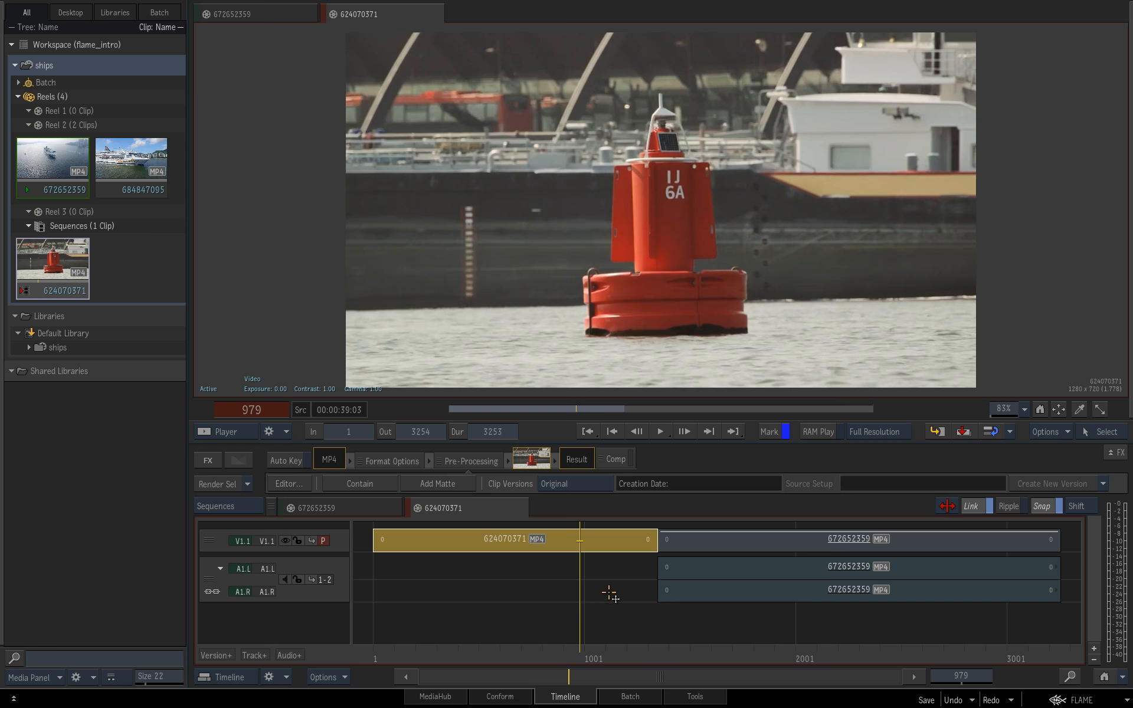
Move to frame 1423, select segment 672652359, and examine its Timewarp and Resize settings
{"action": "left_click_drag", "start_coordinate": [655, 651], "coordinate": [674, 651]}
{"action": "left_click", "coordinate": [735, 550]}
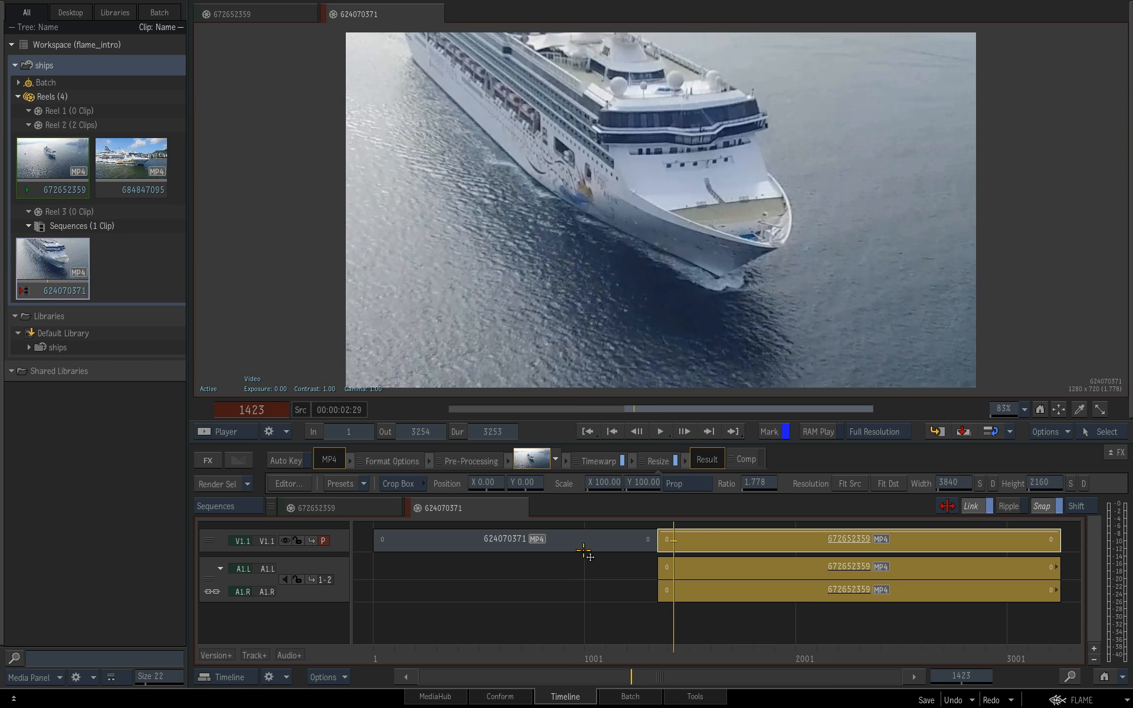
{"action": "left_click", "coordinate": [599, 462]}
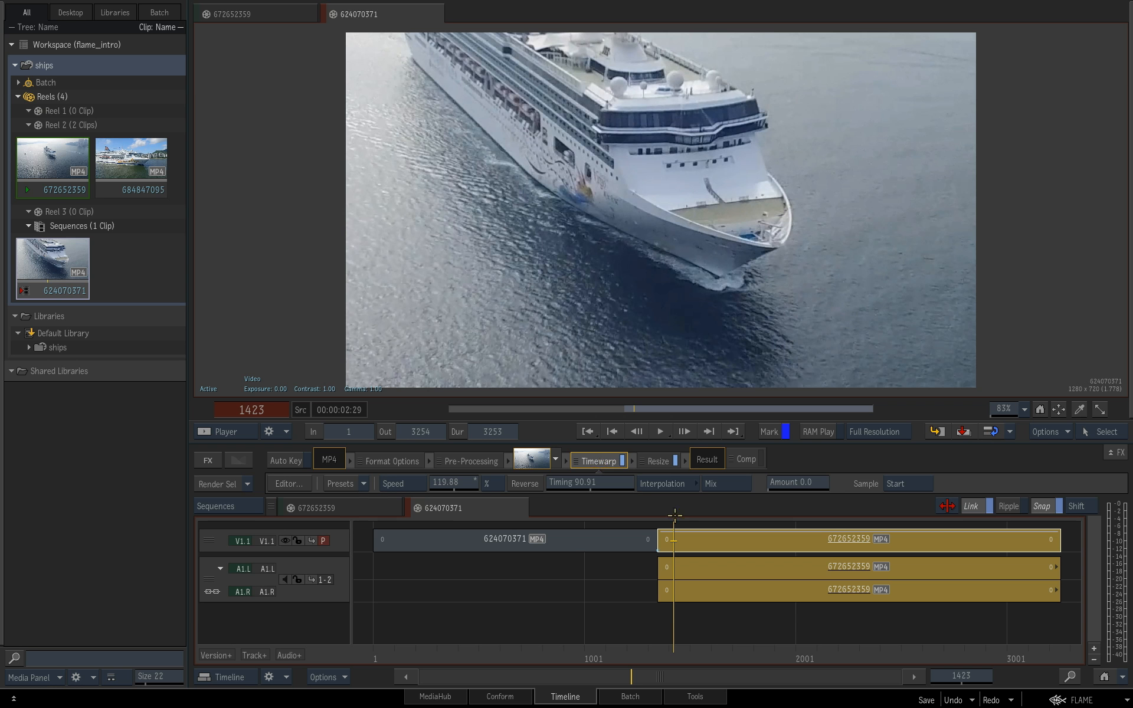
{"action": "left_click", "coordinate": [662, 462]}
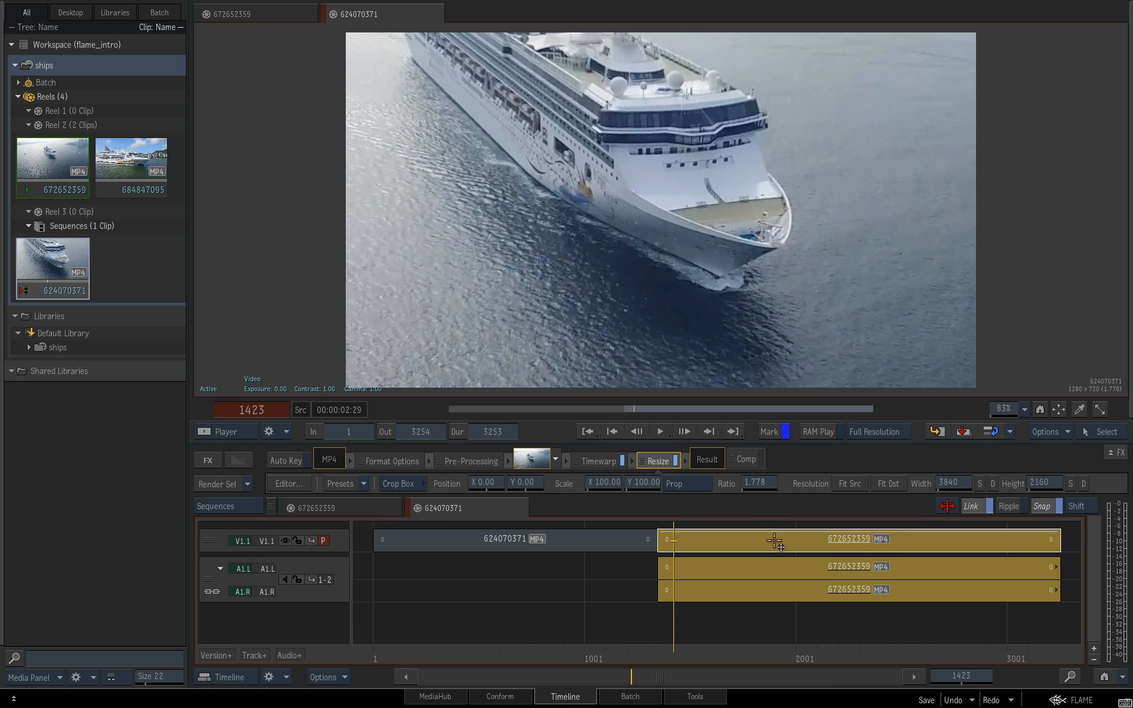
Examine the Timewarp settings of segment 672652359, then show its Resize effect's Resizing options in place of the Crop Box ones
{"action": "mouse_move", "coordinate": [775, 541]}
{"action": "left_click", "coordinate": [599, 461]}
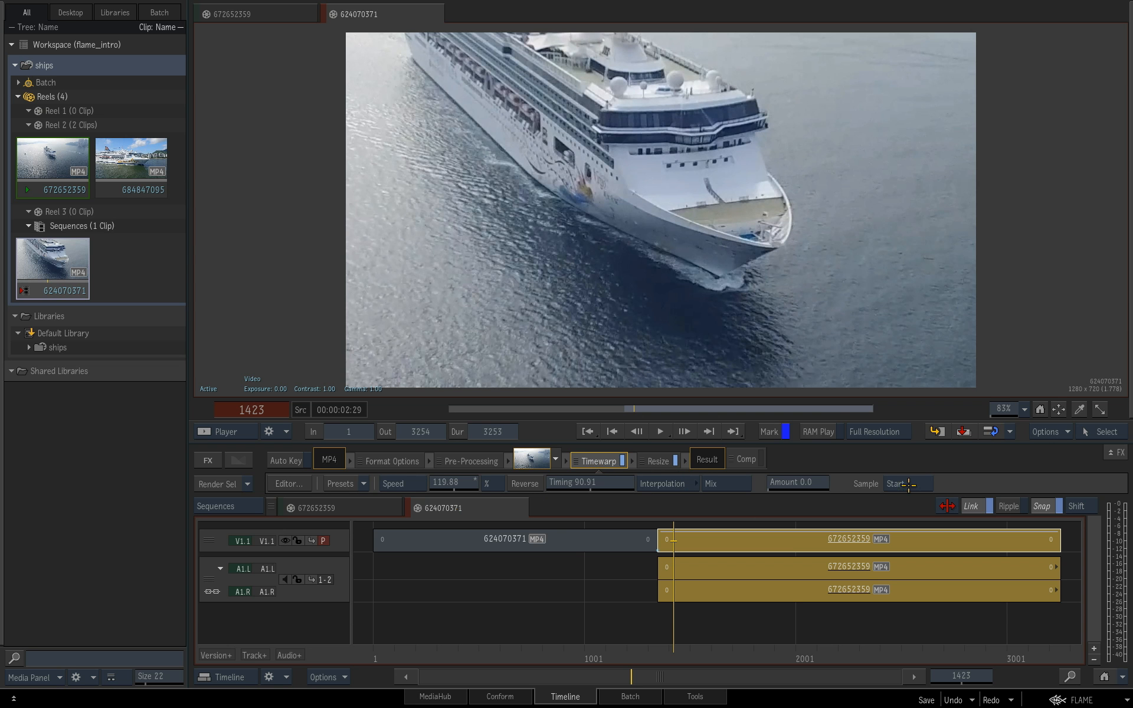
{"action": "left_click", "coordinate": [657, 462]}
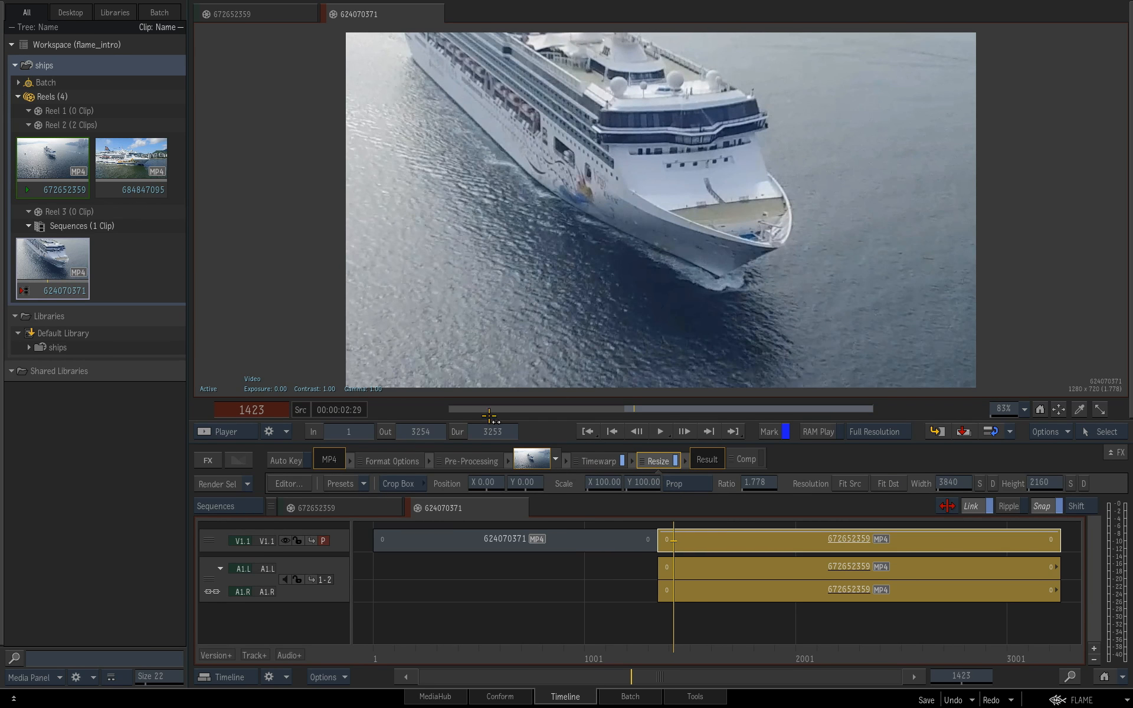
{"action": "left_click", "coordinate": [416, 484]}
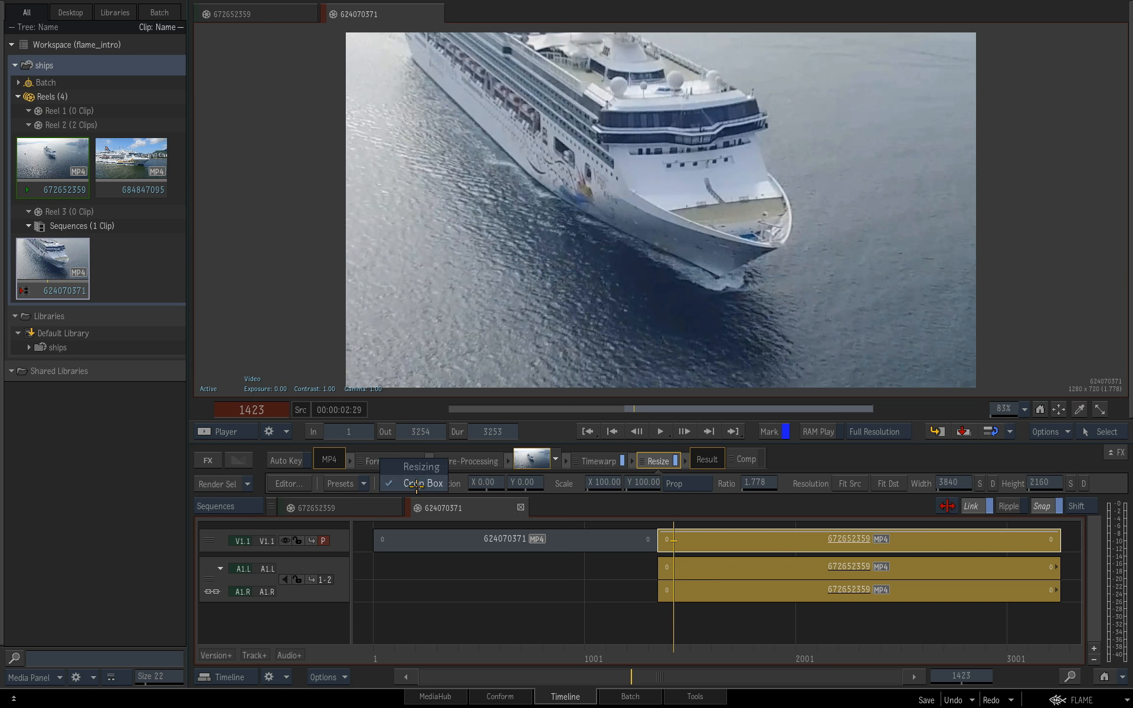
{"action": "left_click", "coordinate": [422, 466]}
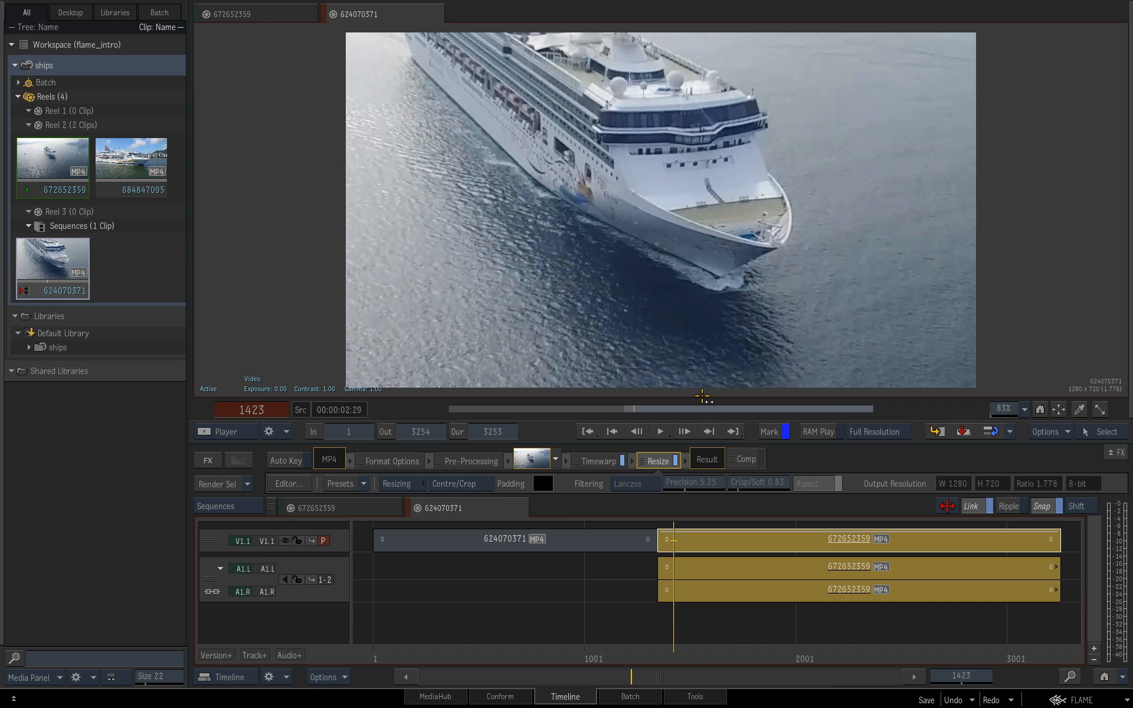
Change the Resize fit method of segment 672652359 from Centre/Crop to Letterbox
{"action": "left_click_drag", "start_coordinate": [875, 286], "coordinate": [753, 292]}
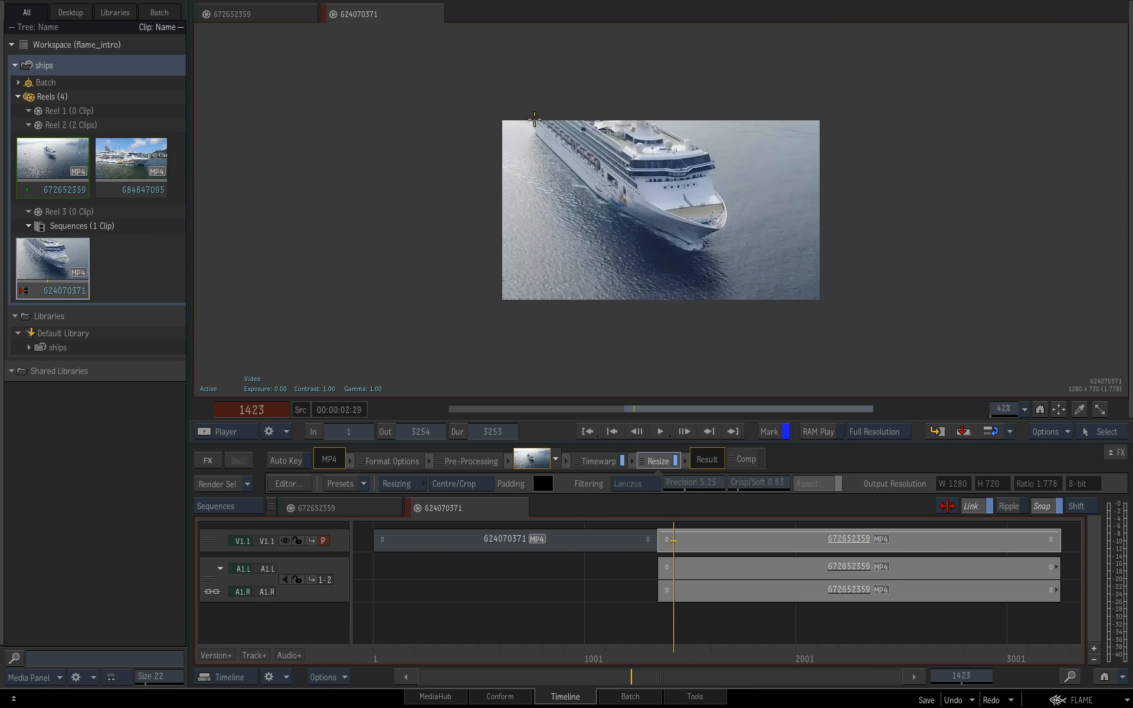
{"action": "left_click_drag", "start_coordinate": [689, 340], "coordinate": [830, 309]}
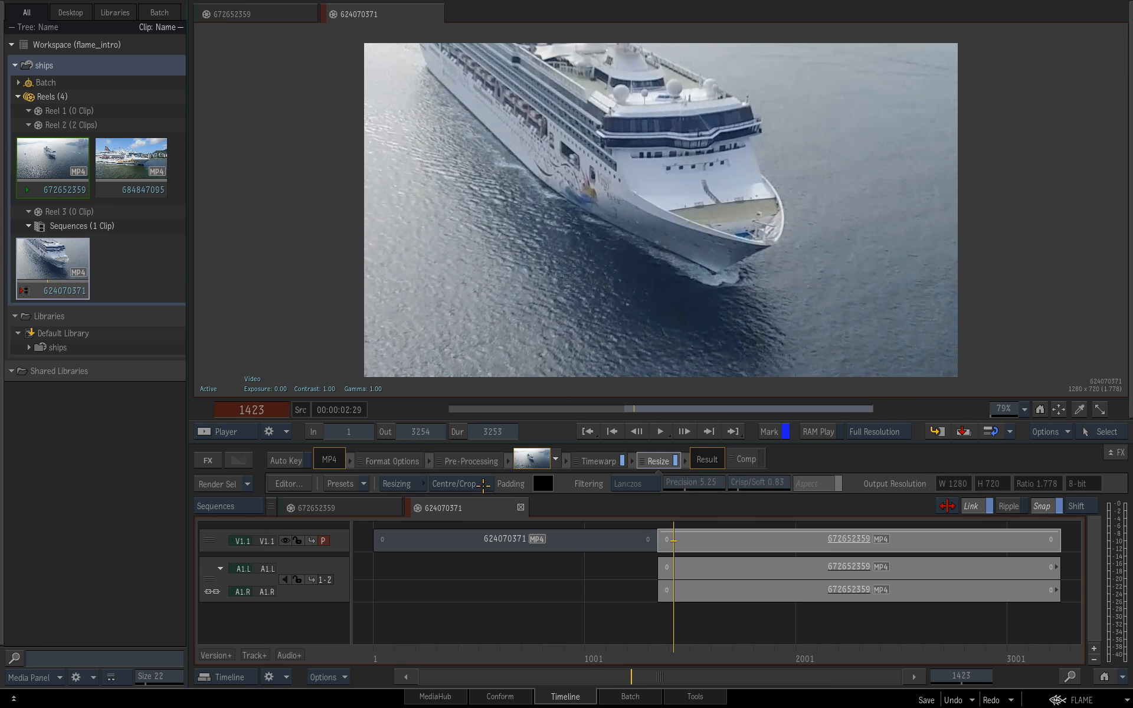
{"action": "left_click", "coordinate": [484, 484]}
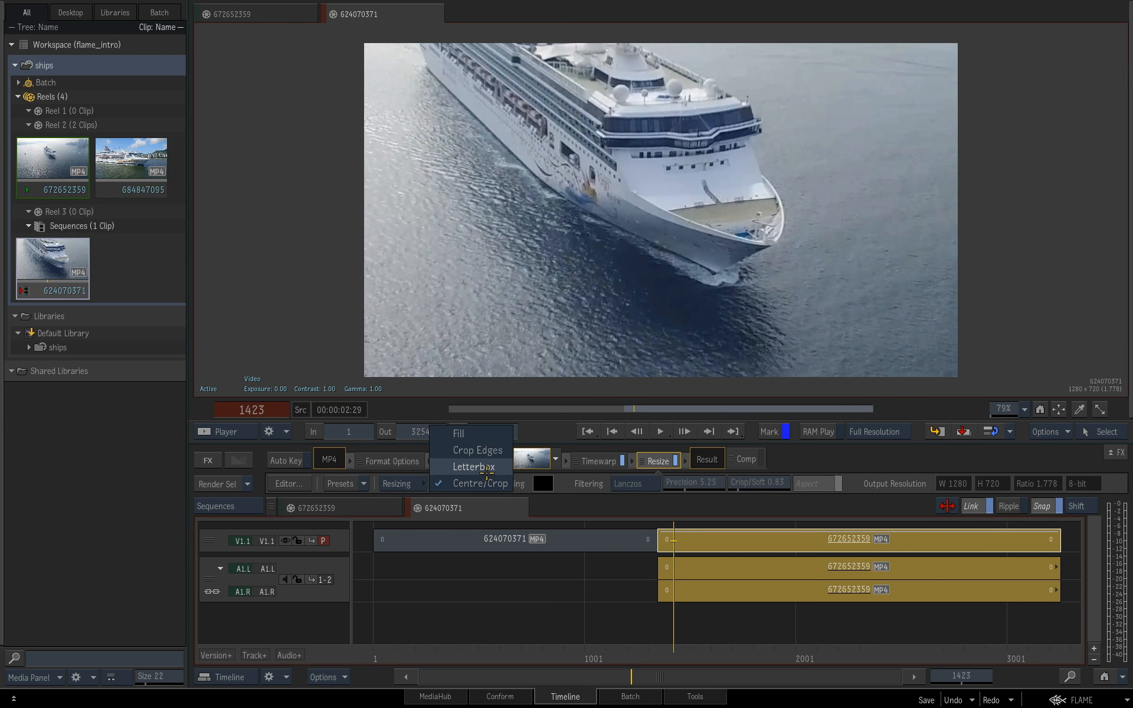
{"action": "left_click", "coordinate": [482, 467]}
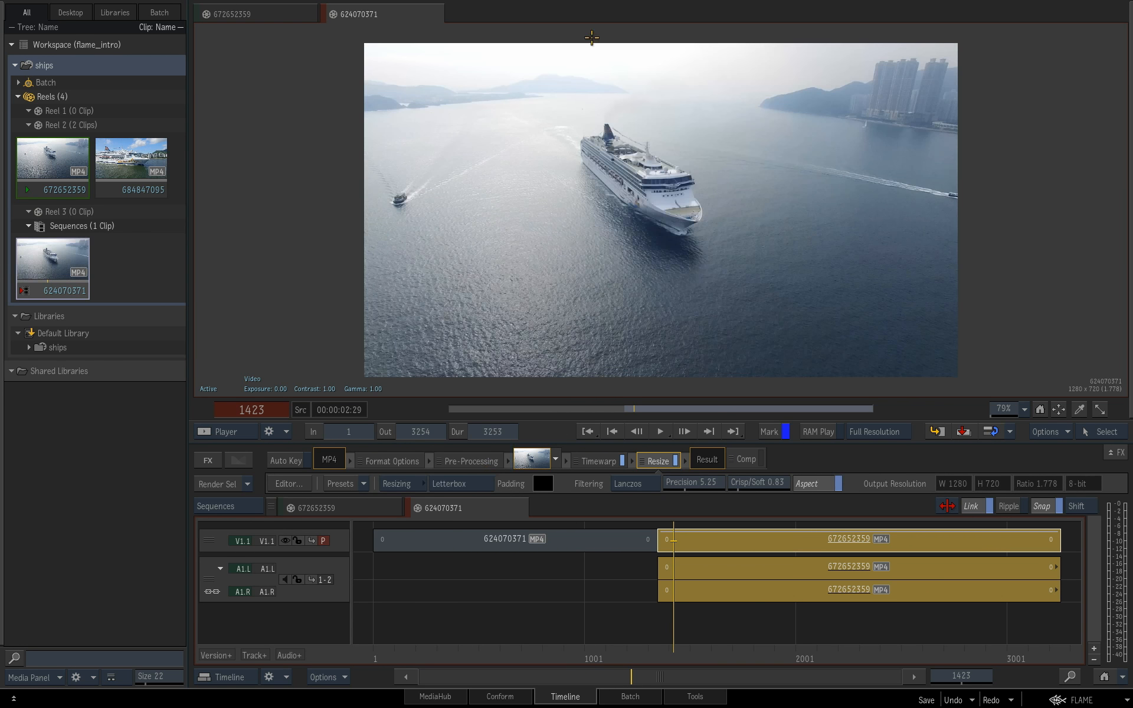
{"action": "left_click", "coordinate": [459, 485]}
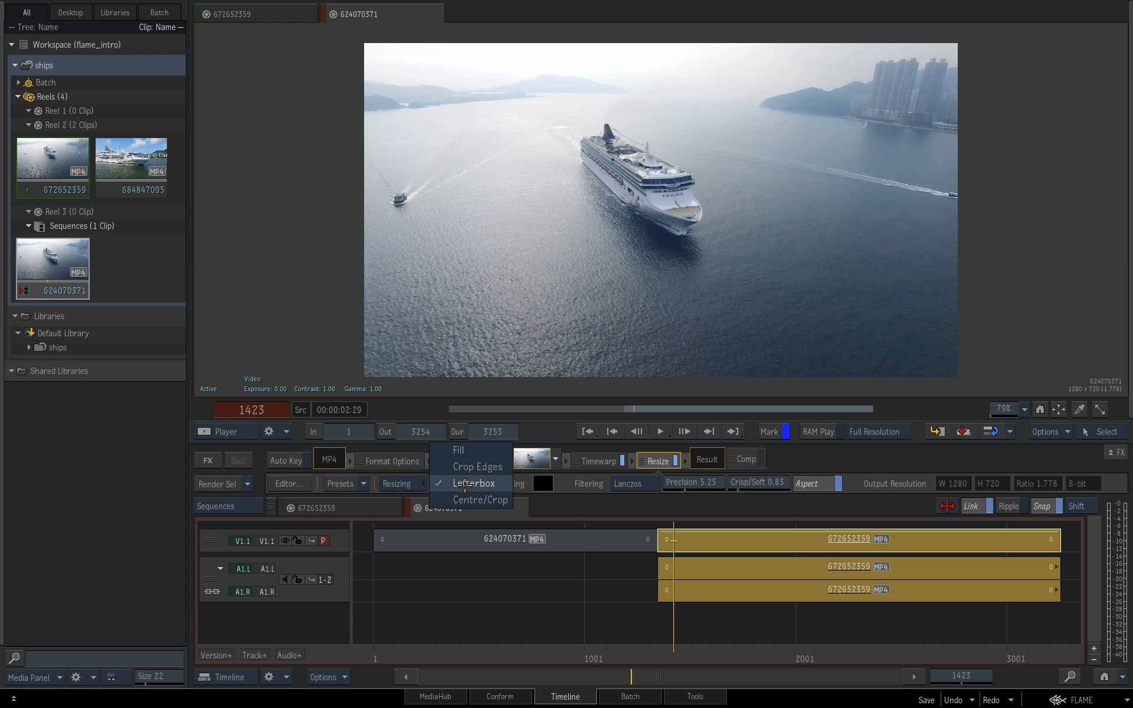
{"action": "left_click", "coordinate": [469, 469]}
{"action": "left_click", "coordinate": [469, 483]}
{"action": "left_click", "coordinate": [470, 468]}
{"action": "left_click", "coordinate": [472, 483]}
{"action": "left_click", "coordinate": [474, 516]}
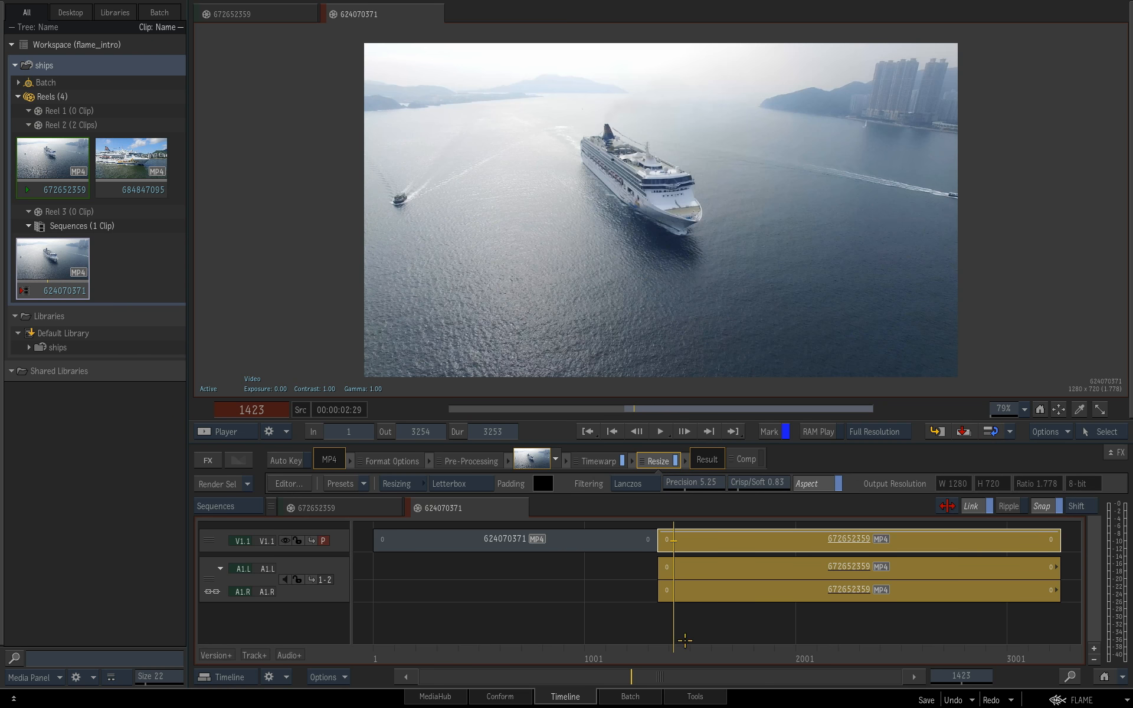
Play part of the buoy segment, view frame 1264, and move on to frame 1451 in the ship segment
{"action": "left_click_drag", "start_coordinate": [652, 650], "coordinate": [570, 639]}
{"action": "left_click", "coordinate": [660, 431]}
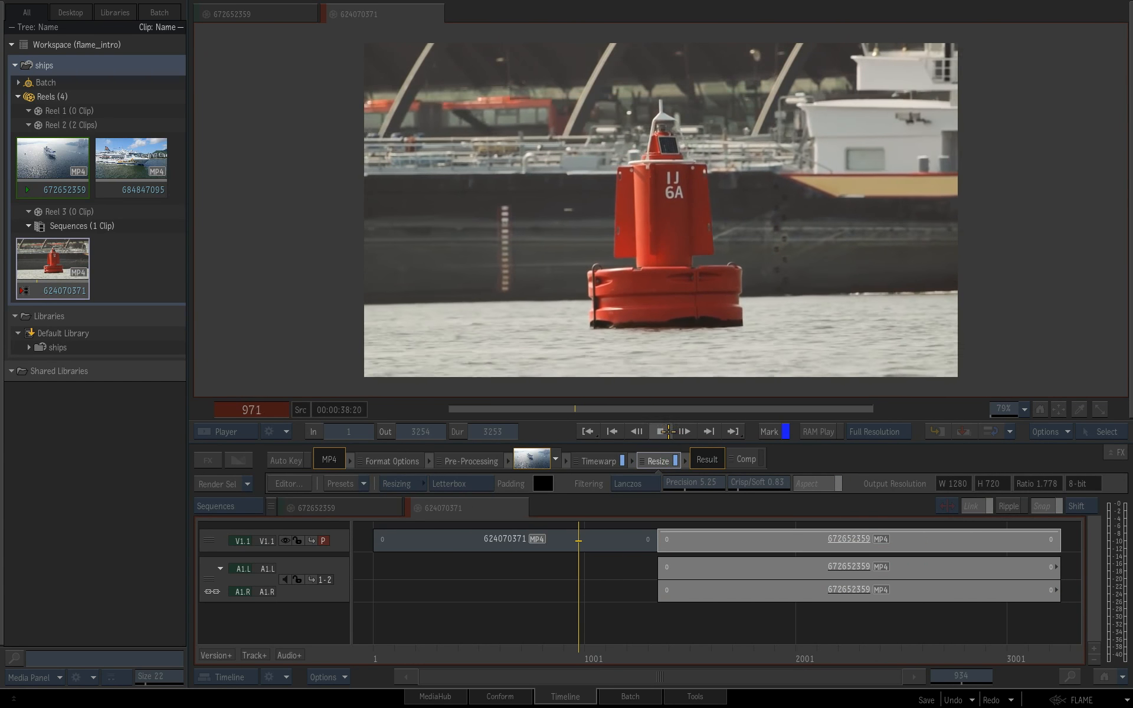
{"action": "left_click", "coordinate": [668, 431]}
{"action": "left_click_drag", "start_coordinate": [594, 654], "coordinate": [640, 653]}
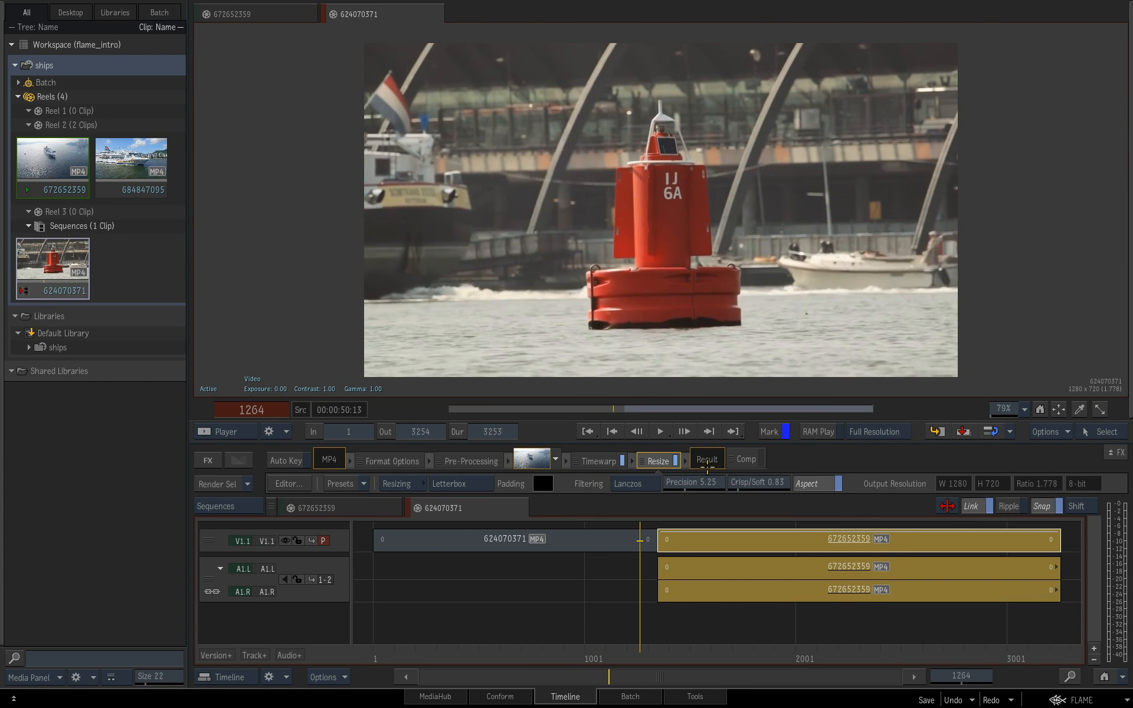
{"action": "left_click", "coordinate": [698, 656]}
{"action": "left_click", "coordinate": [679, 660]}
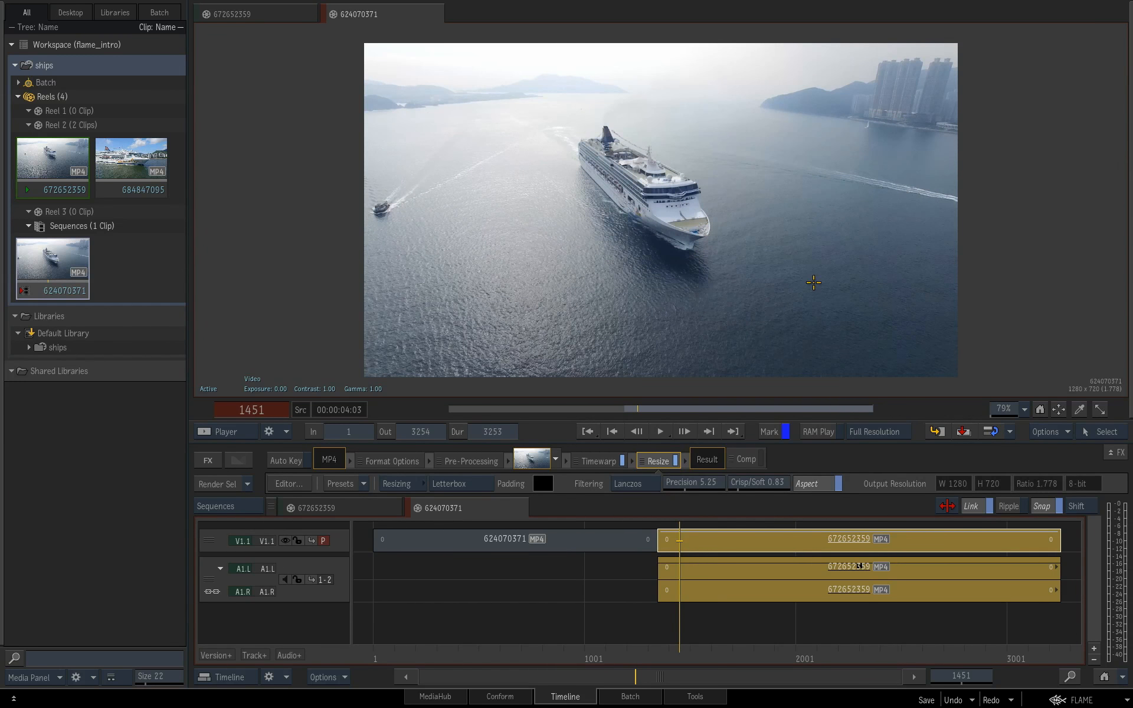
Return to the reels, append clip 684847095 to the end of the sequence despite the mismatched frame rates, and fit the timeline
{"action": "key", "text": "Escape"}
{"action": "left_click_drag", "start_coordinate": [846, 622], "coordinate": [784, 629]}
{"action": "left_click", "coordinate": [882, 363]}
{"action": "left_click", "coordinate": [779, 163]}
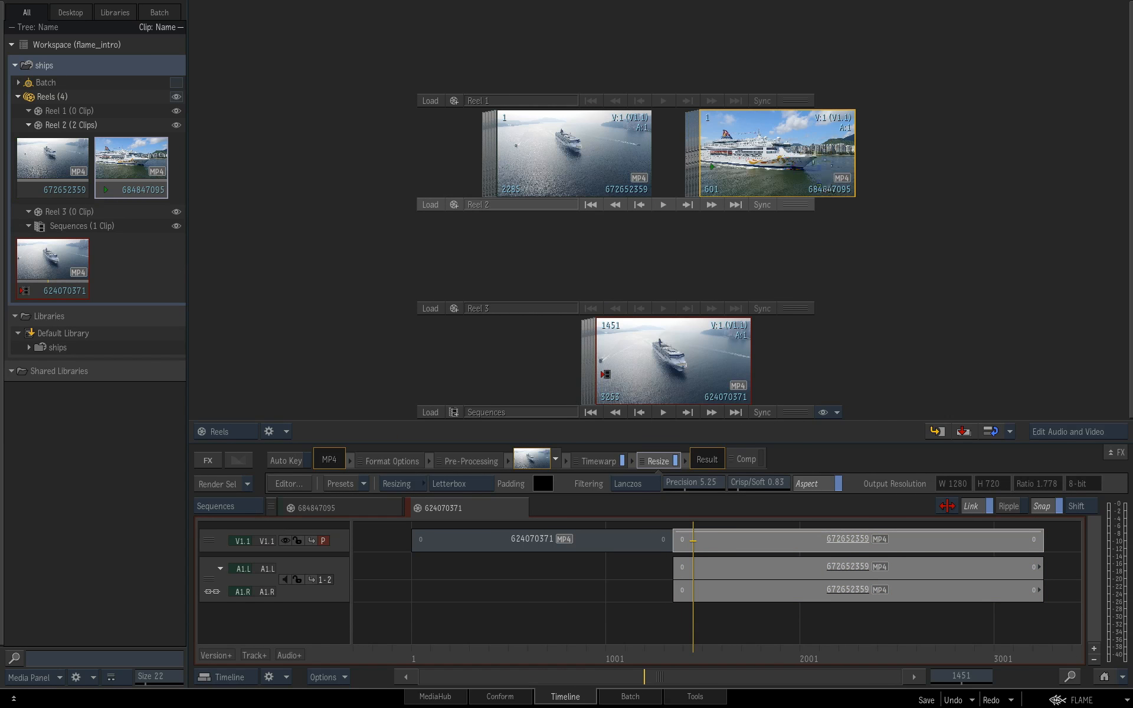
{"action": "left_click_drag", "start_coordinate": [774, 175], "coordinate": [1048, 541]}
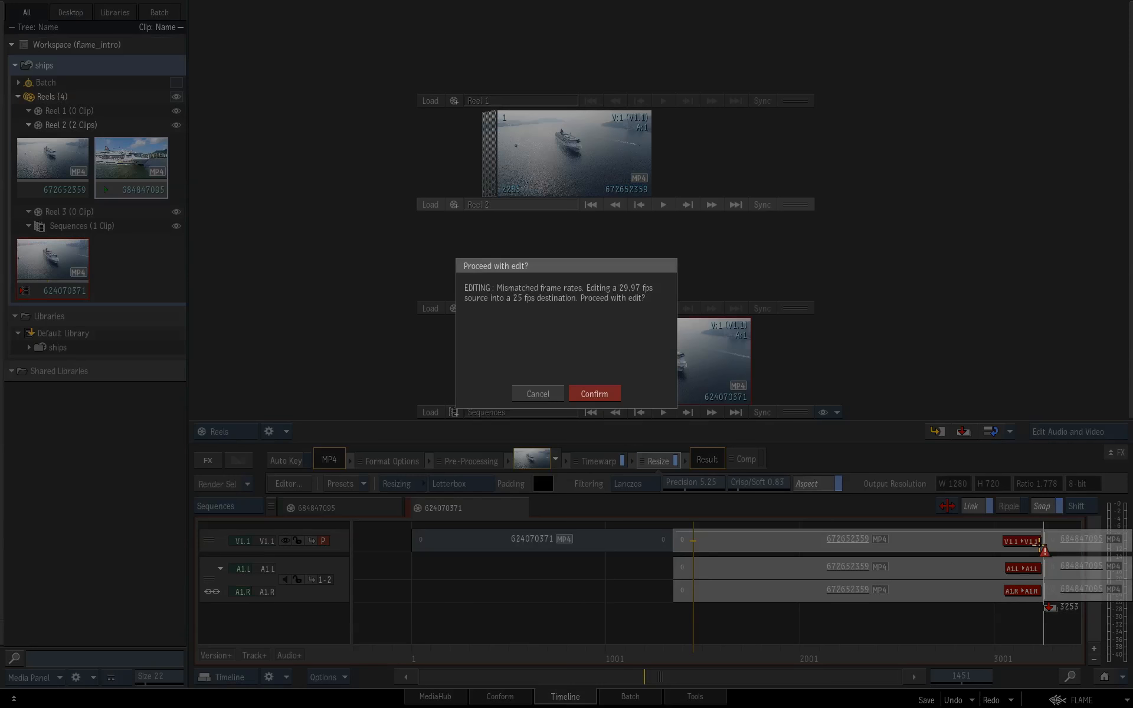
{"action": "left_click", "coordinate": [596, 394]}
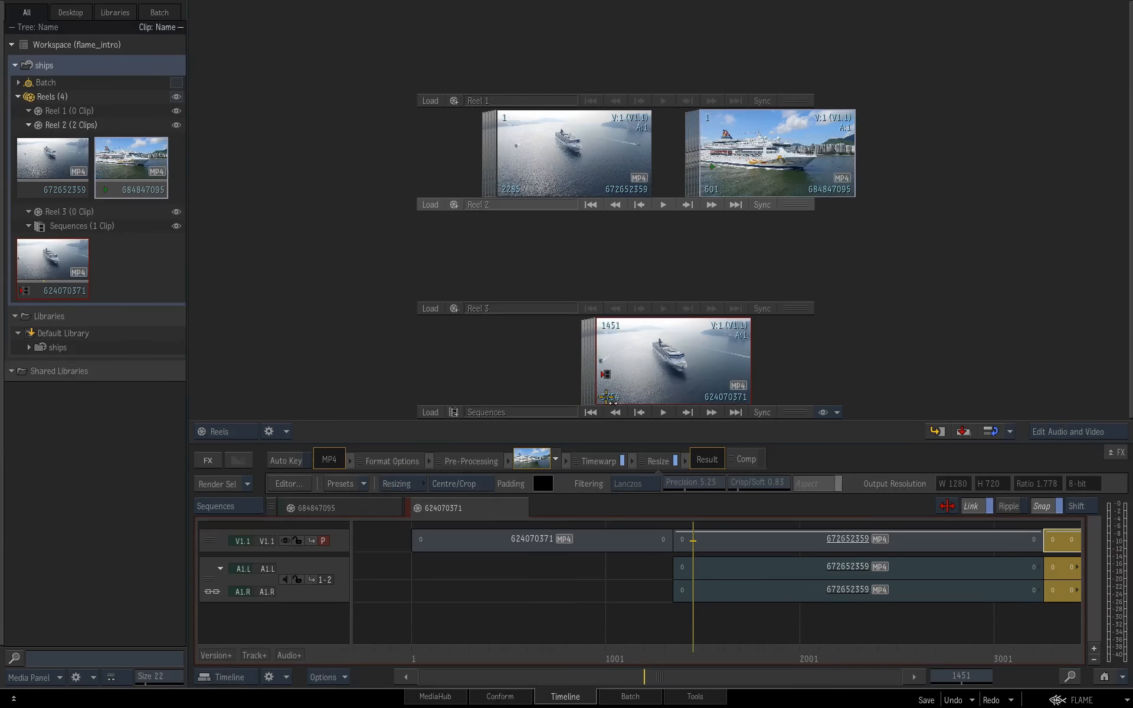
{"action": "left_click", "coordinate": [1101, 681]}
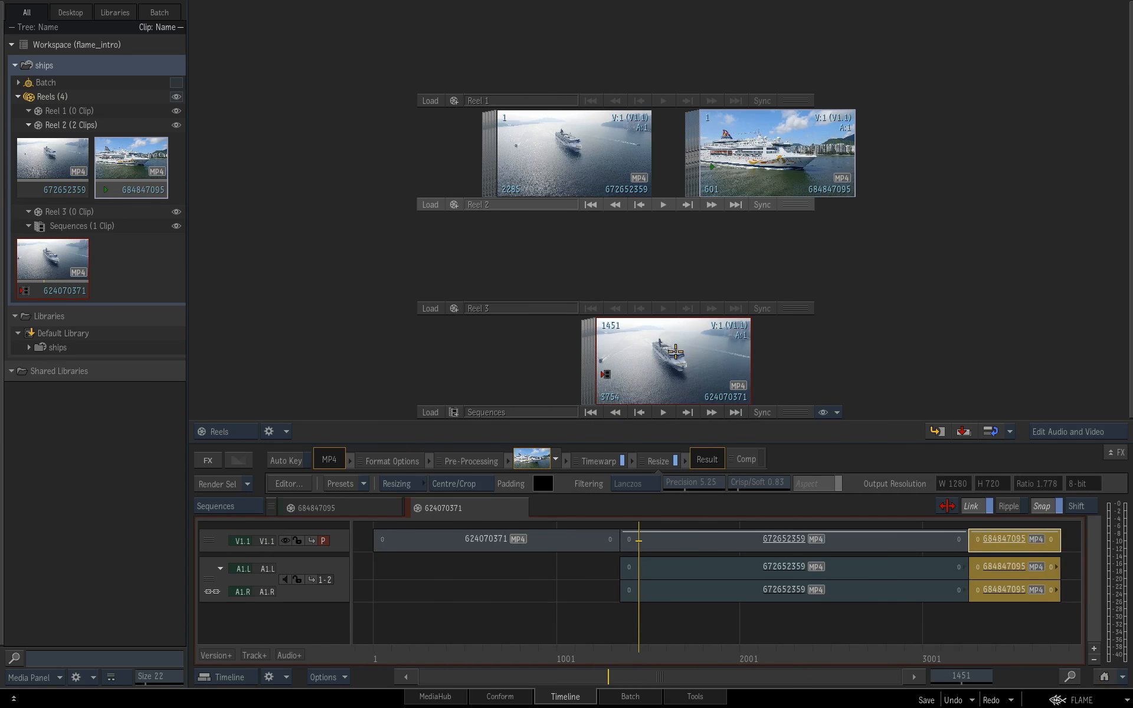
Open the sequence in the player, view frame 1732 of segment 672652359, and return to the reels
{"action": "double_click", "coordinate": [675, 352]}
{"action": "left_click_drag", "start_coordinate": [685, 655], "coordinate": [707, 642]}
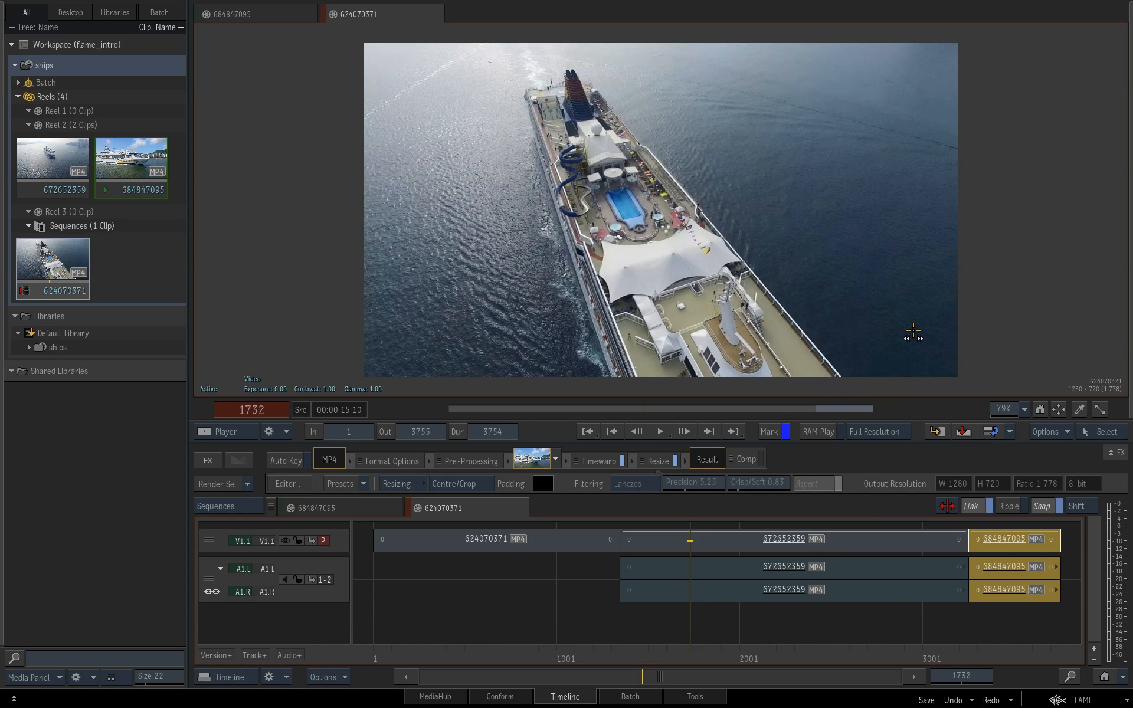
{"action": "key", "text": "Escape"}
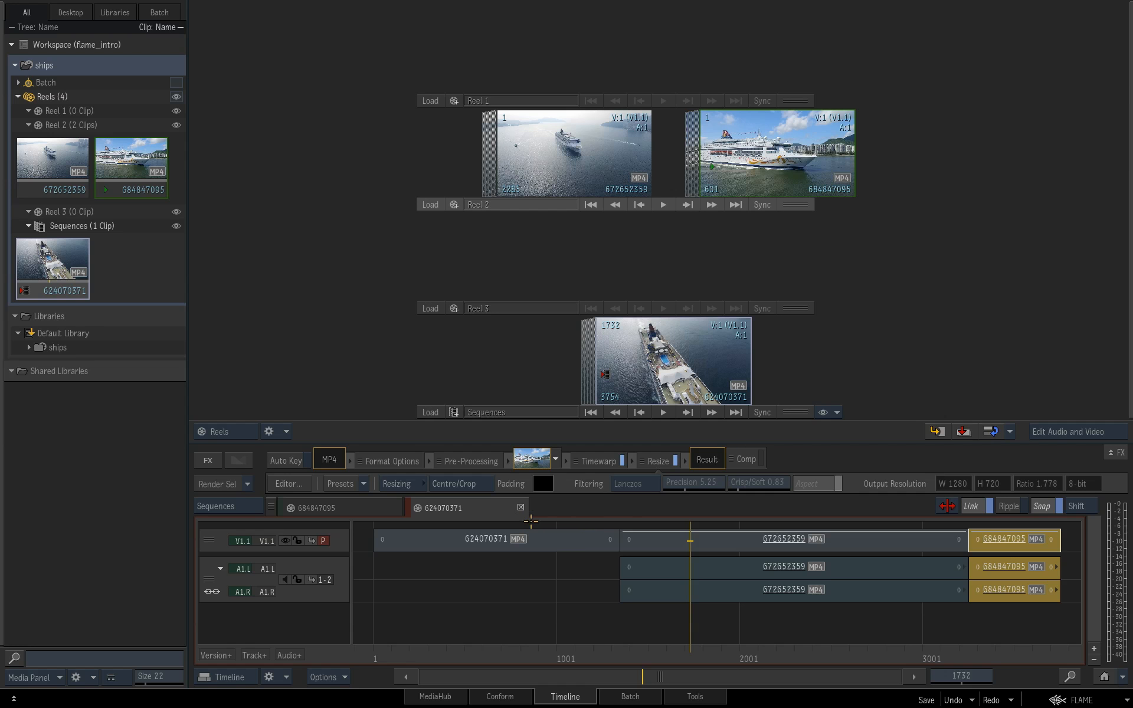
Close the open 624070371 sequence, load it from the Sequences reel as a source, and show its whole timeline
{"action": "left_click", "coordinate": [646, 383]}
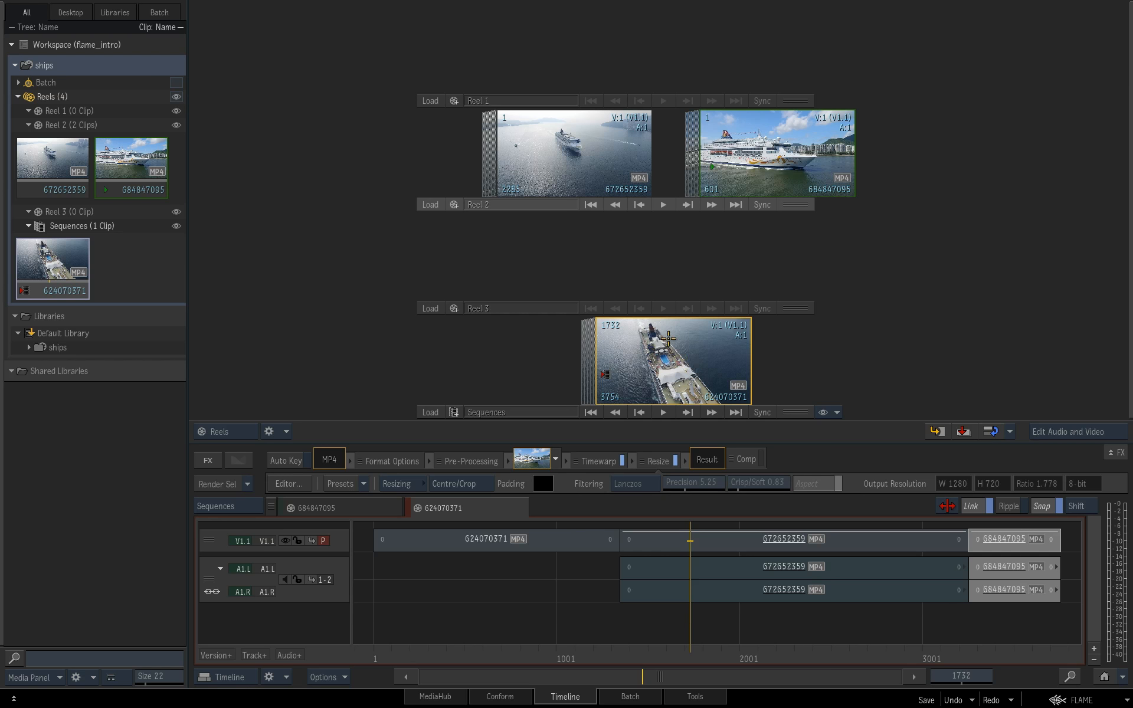
{"action": "left_click", "coordinate": [519, 507]}
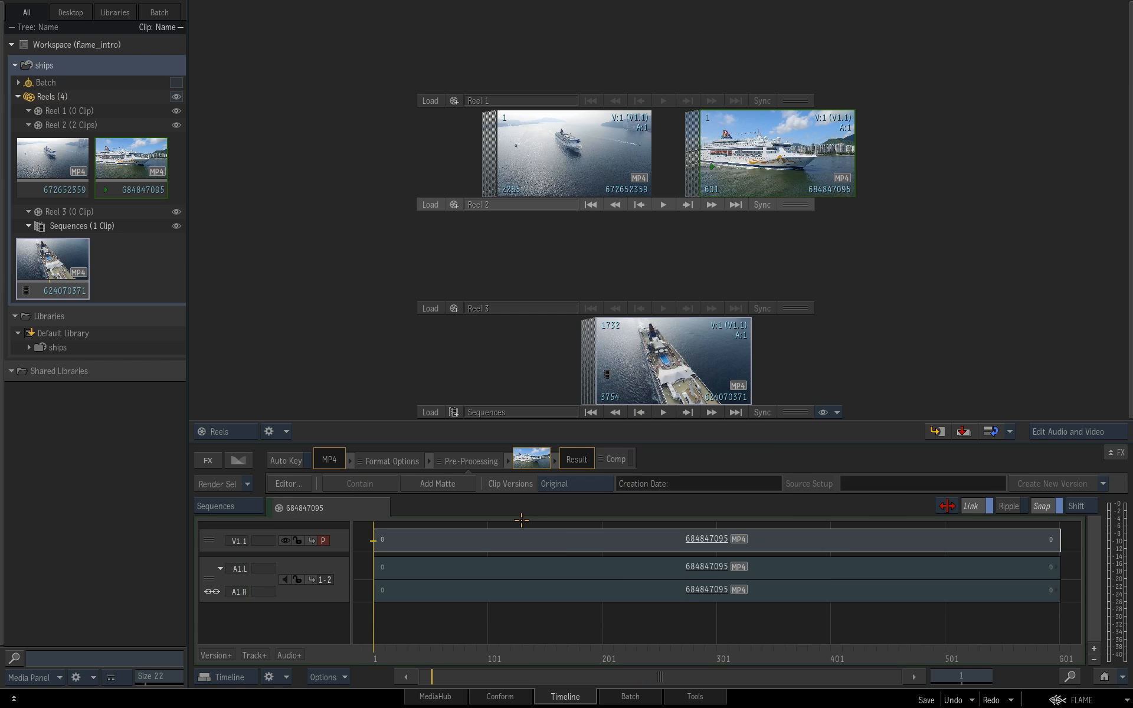
{"action": "double_click", "coordinate": [693, 361]}
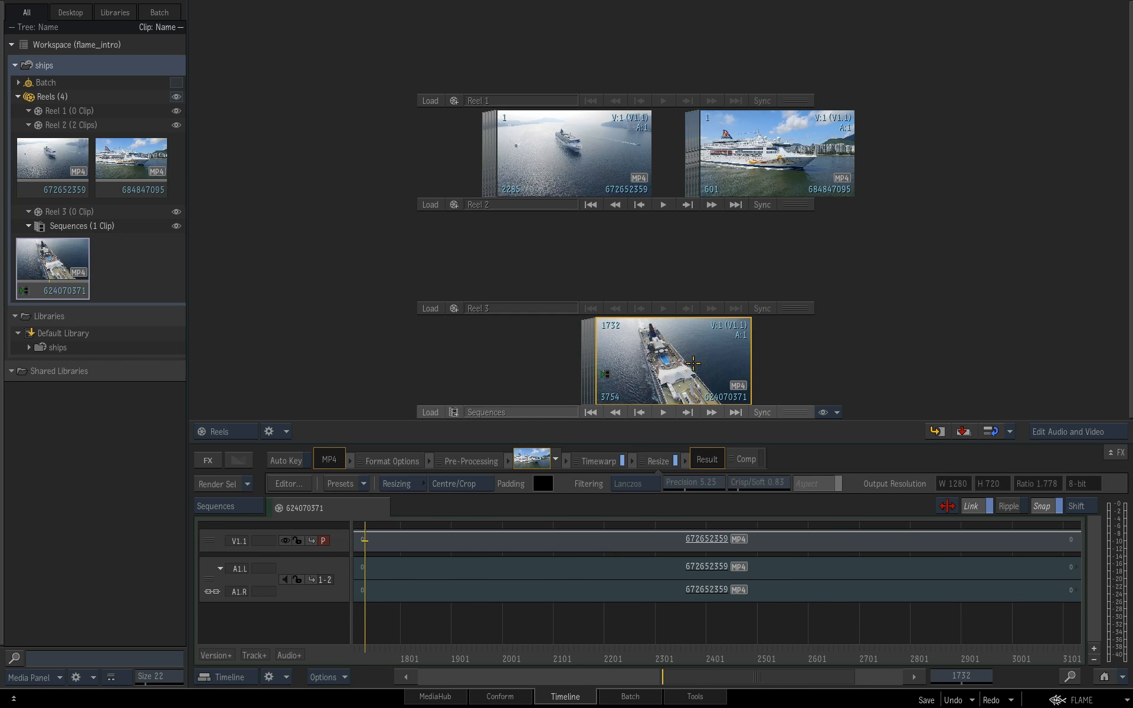
{"action": "left_click", "coordinate": [1097, 675]}
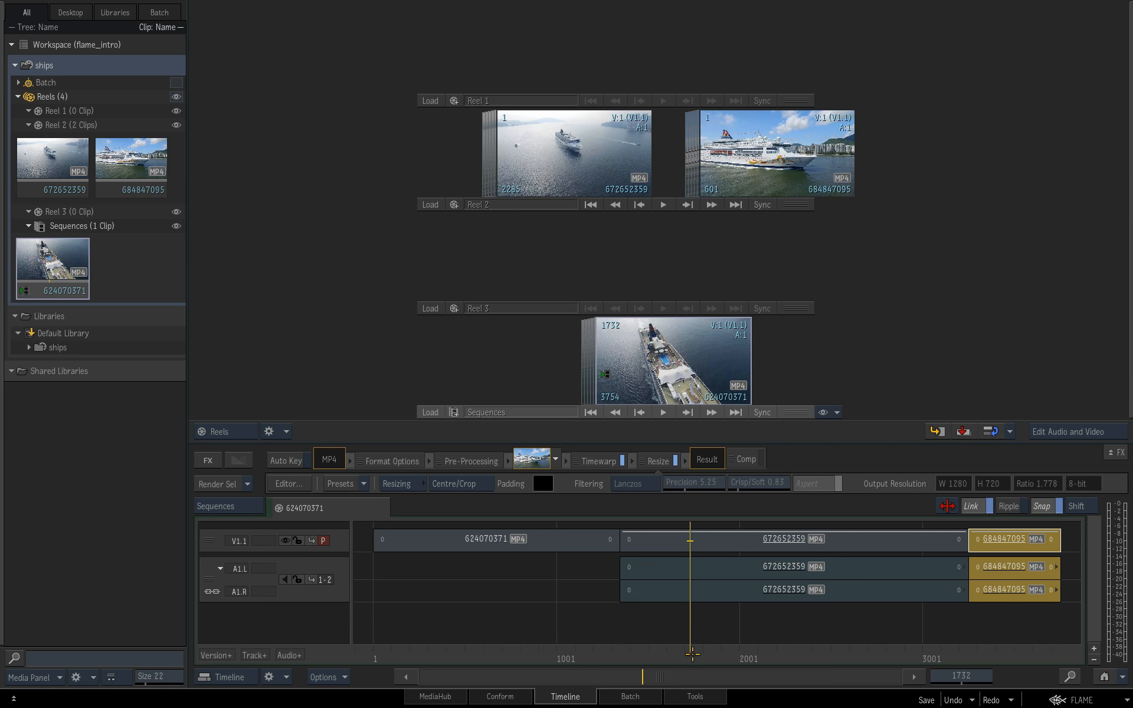
View source clip 672652359, then reselect sequence 624070371 and delete it from the Sequences reel
{"action": "left_click", "coordinate": [597, 159]}
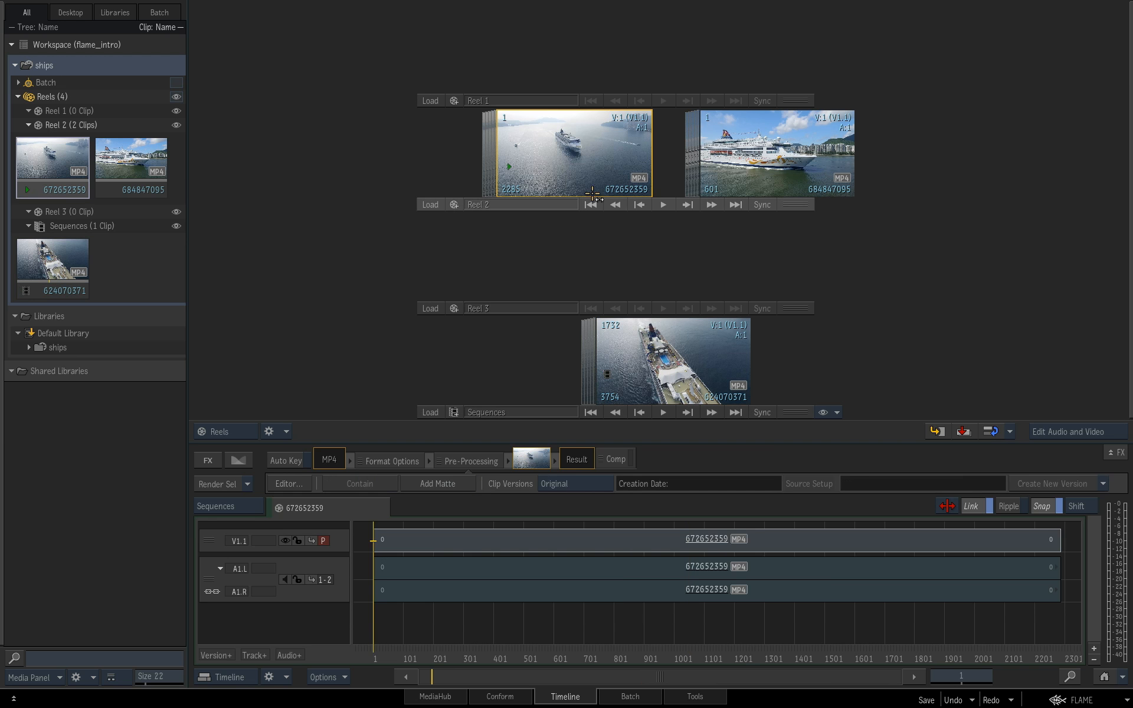
{"action": "left_click", "coordinate": [684, 360]}
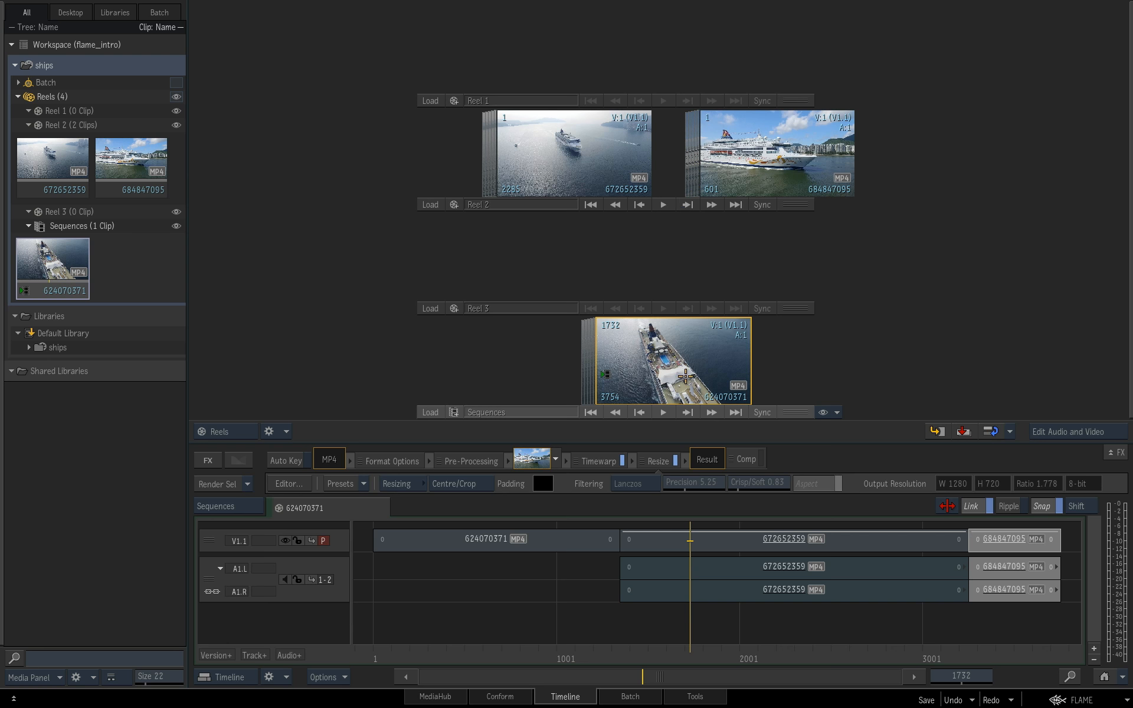
{"action": "left_click_drag", "start_coordinate": [681, 376], "coordinate": [620, 602]}
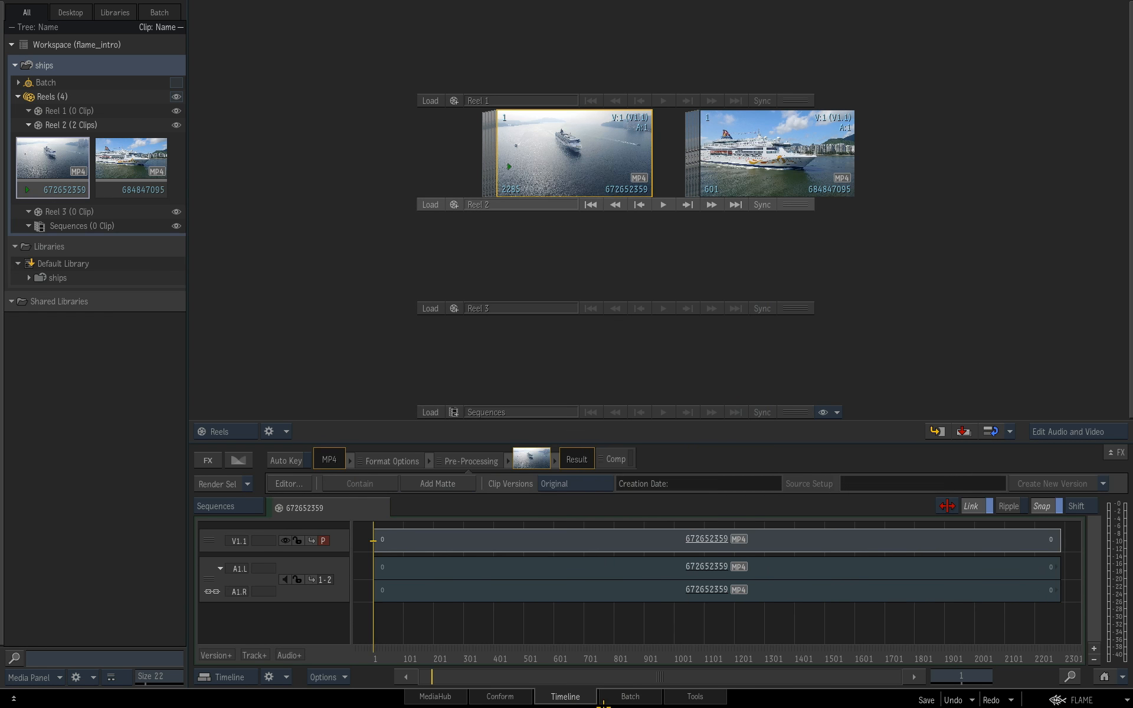
Switch to MediaHub and import buoy clip 624070371 from the Escape Footage folder into Reel 2
{"action": "left_click", "coordinate": [435, 697]}
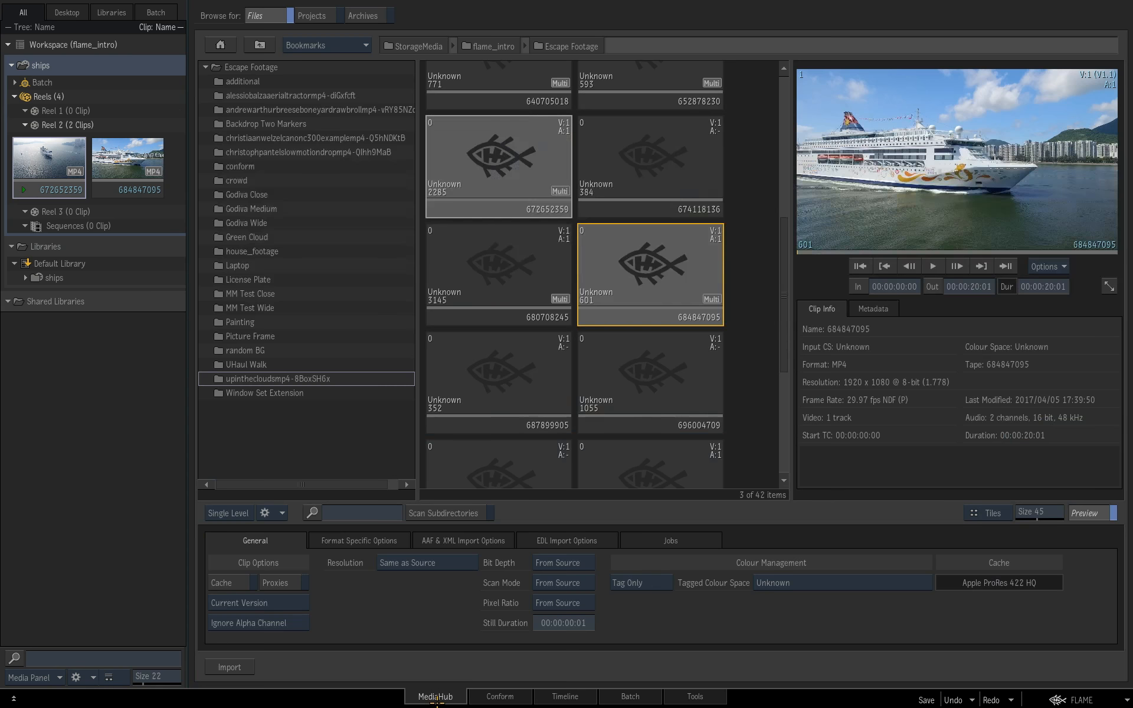
{"action": "scroll", "coordinate": [779, 179], "scroll_direction": "up", "scroll_amount": 4}
{"action": "left_click_drag", "start_coordinate": [518, 205], "coordinate": [115, 128]}
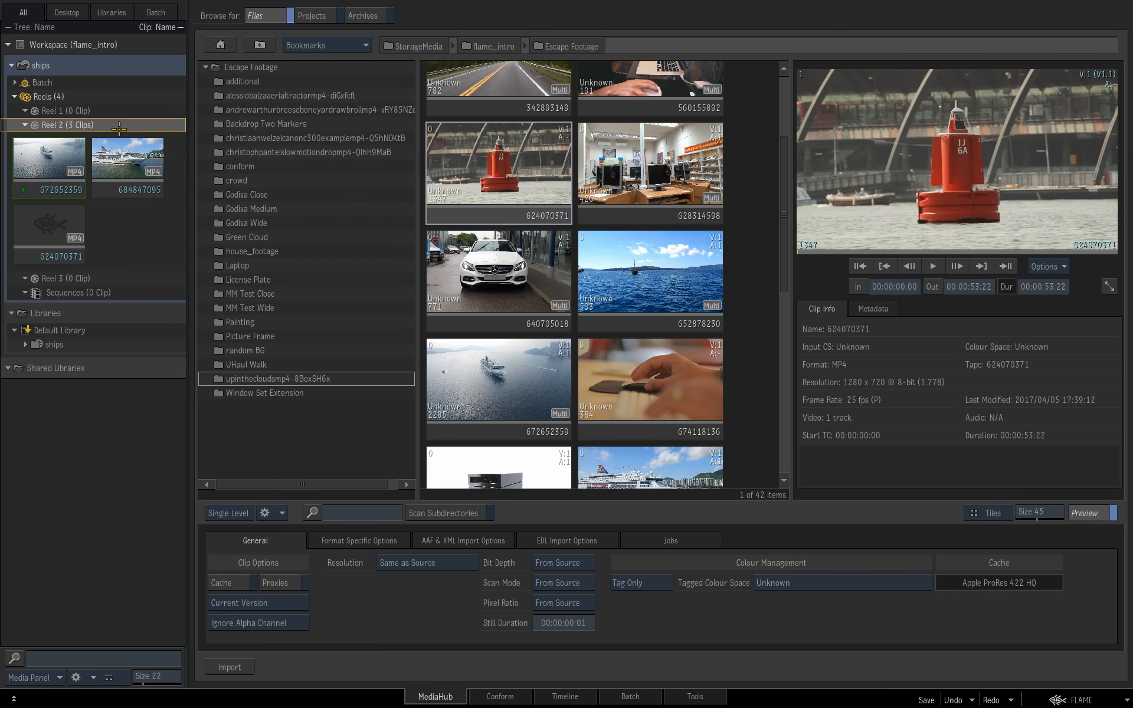
Select clips 696004709 and 699448707 together in the Escape Footage folder and import them into Reel 2
{"action": "scroll", "coordinate": [779, 204], "scroll_direction": "down", "scroll_amount": 4}
{"action": "scroll", "coordinate": [796, 295], "scroll_direction": "down", "scroll_amount": 4}
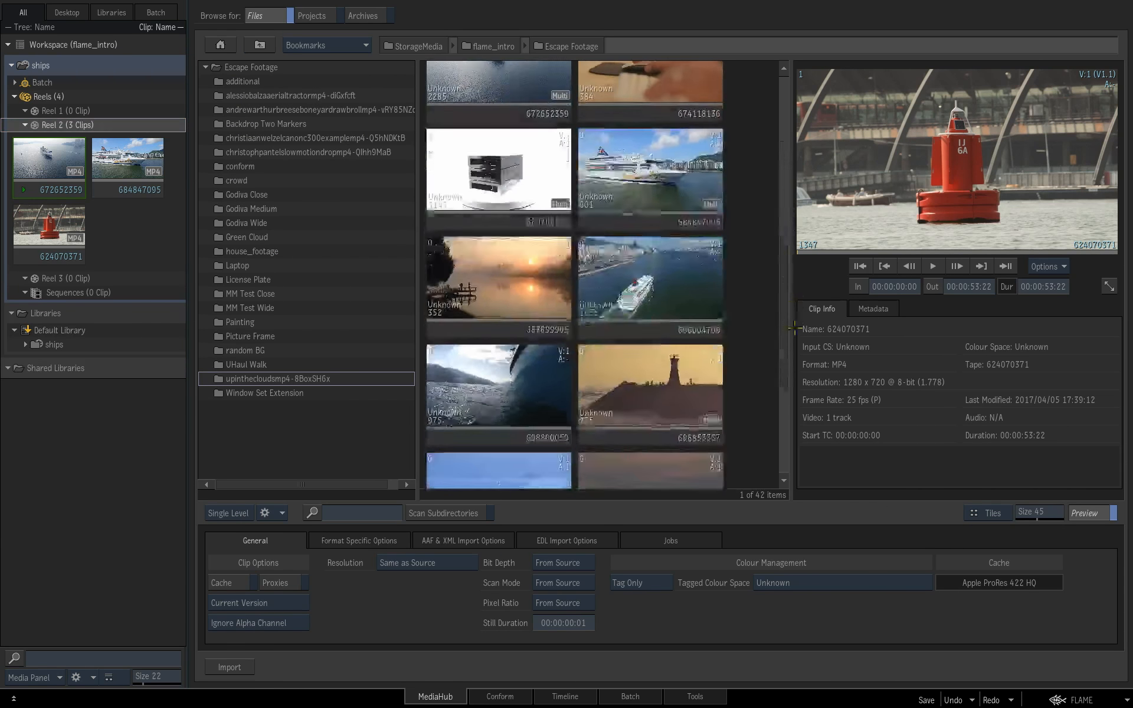
{"action": "scroll", "coordinate": [795, 361], "scroll_direction": "up", "scroll_amount": 1}
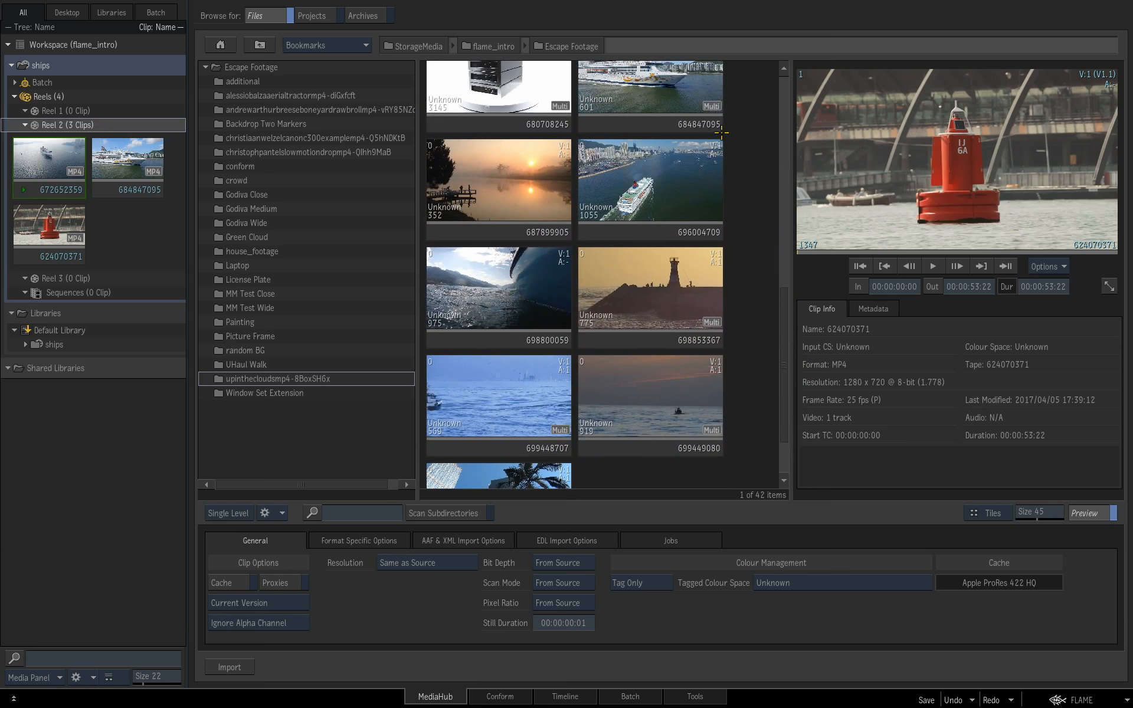
{"action": "left_click", "coordinate": [676, 183]}
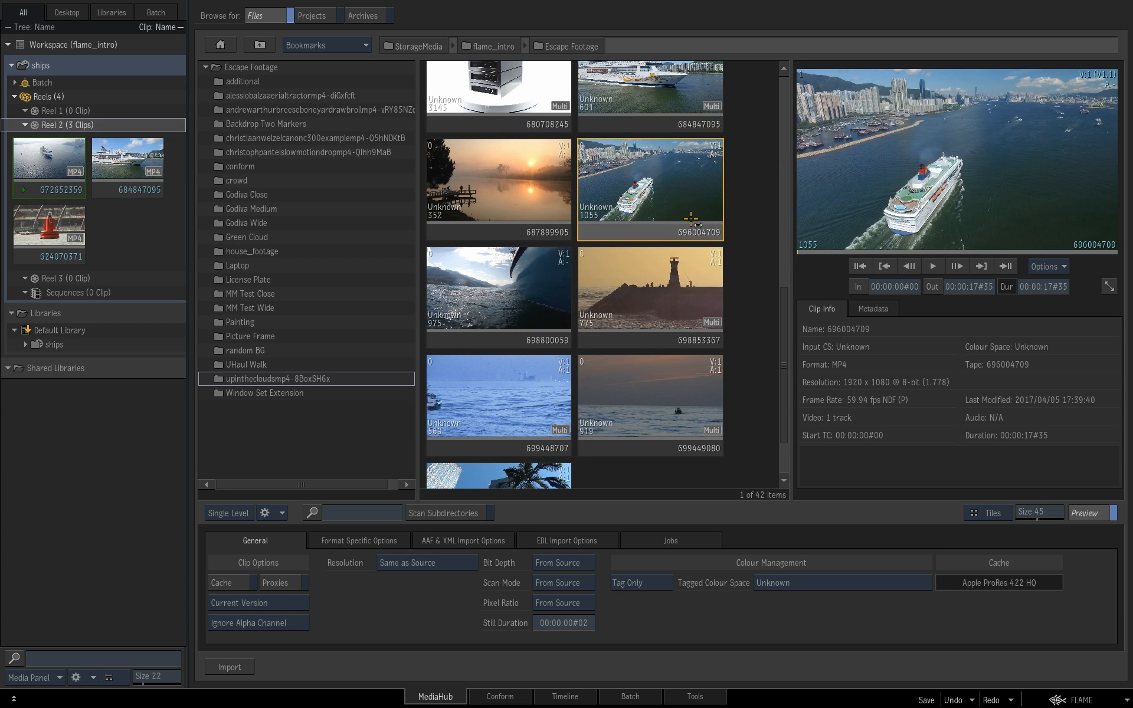
{"action": "left_click", "coordinate": [532, 404], "text": "ctrl"}
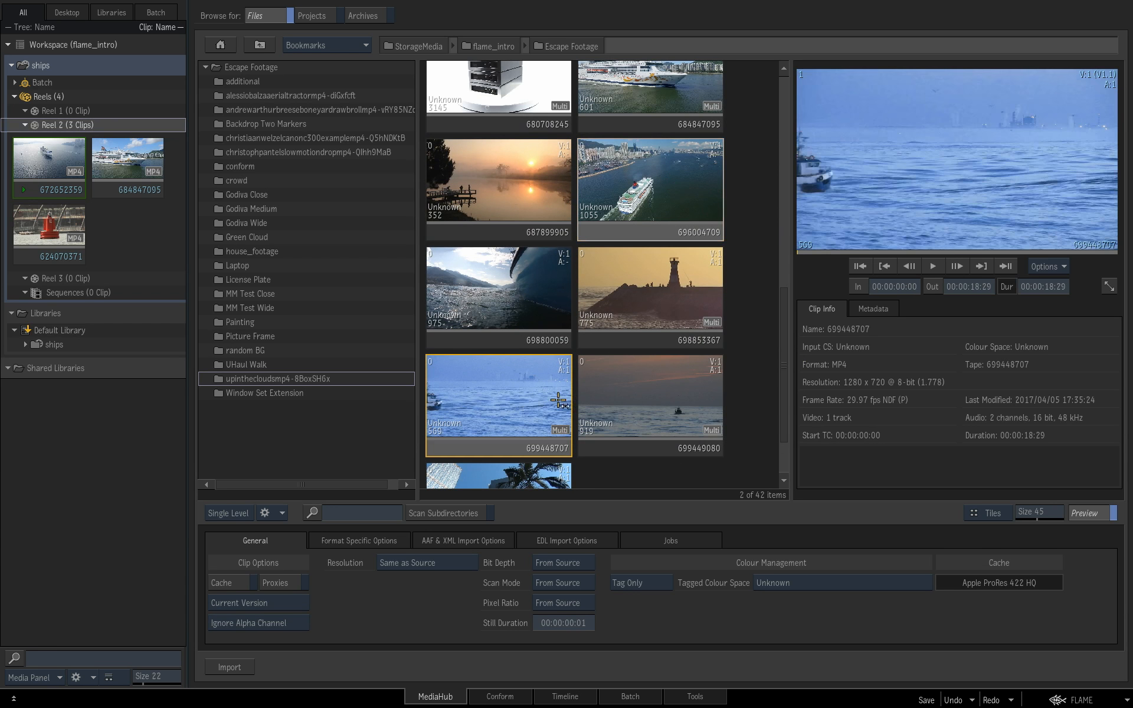
{"action": "left_click_drag", "start_coordinate": [653, 191], "coordinate": [498, 328]}
{"action": "left_click_drag", "start_coordinate": [153, 172], "coordinate": [131, 124]}
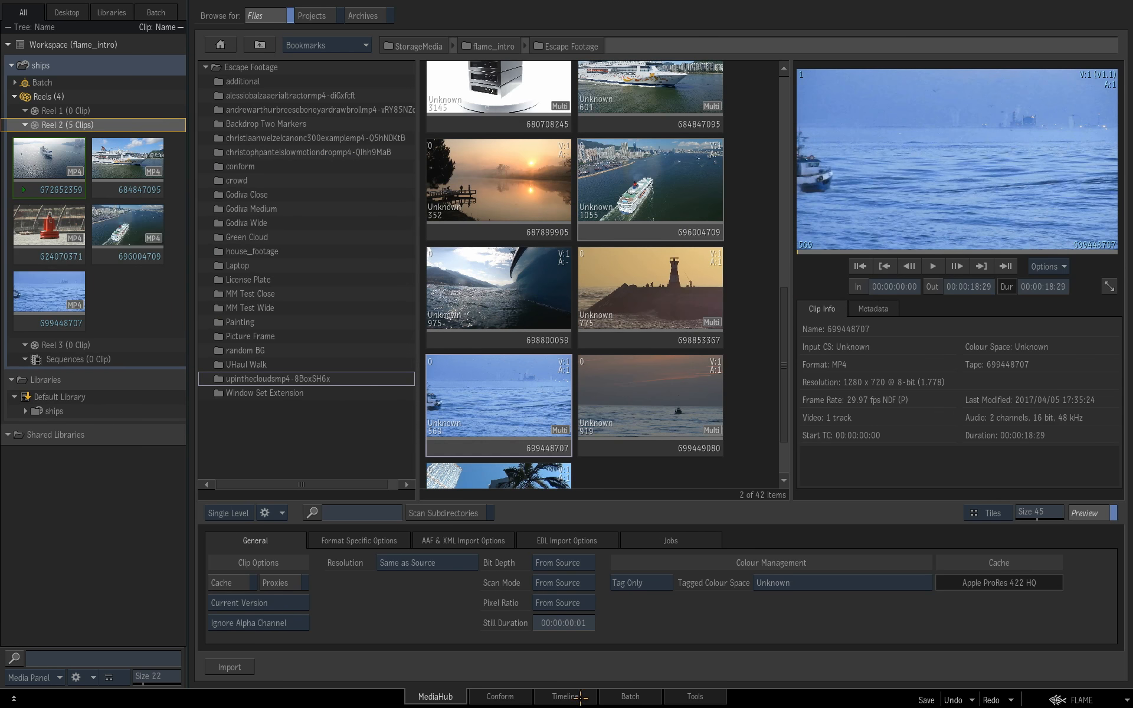
Switch to the Timeline and start a new sequence named rough_edit in the Sequences reel
{"action": "left_click", "coordinate": [581, 698]}
{"action": "left_click_drag", "start_coordinate": [400, 135], "coordinate": [475, 168]}
{"action": "left_click_drag", "start_coordinate": [1075, 163], "coordinate": [506, 196]}
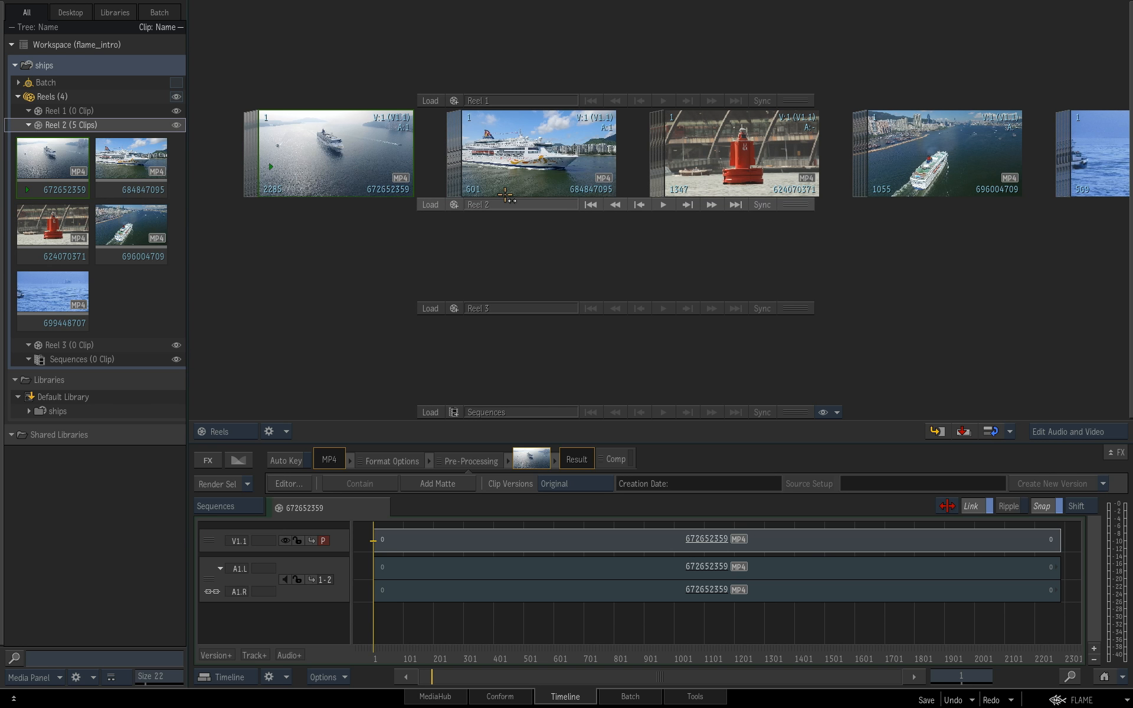
{"action": "right_click", "coordinate": [638, 360]}
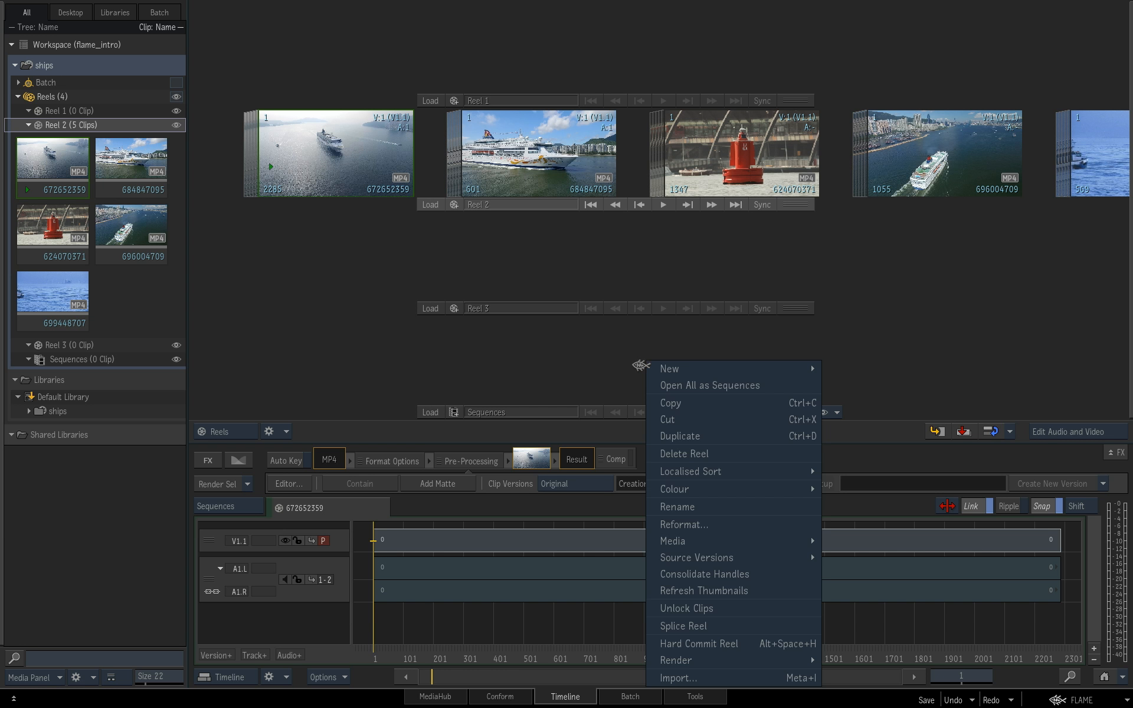
{"action": "mouse_move", "coordinate": [767, 369]}
{"action": "left_click", "coordinate": [861, 369]}
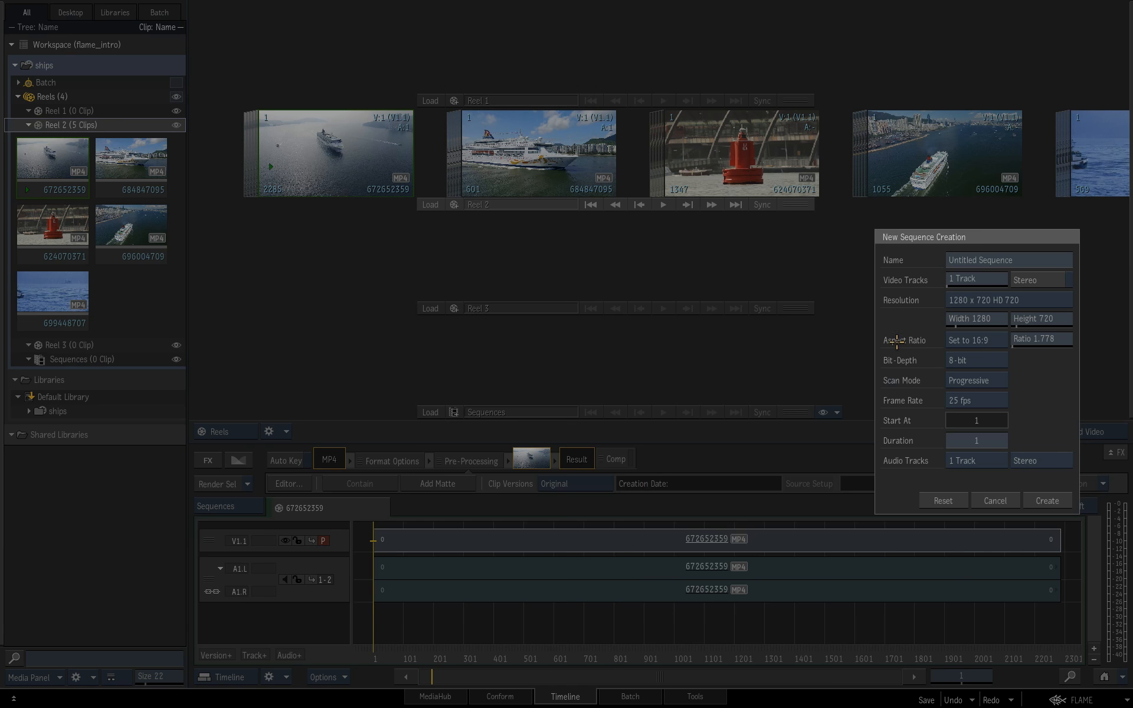
{"action": "left_click_drag", "start_coordinate": [1003, 235], "coordinate": [774, 119]}
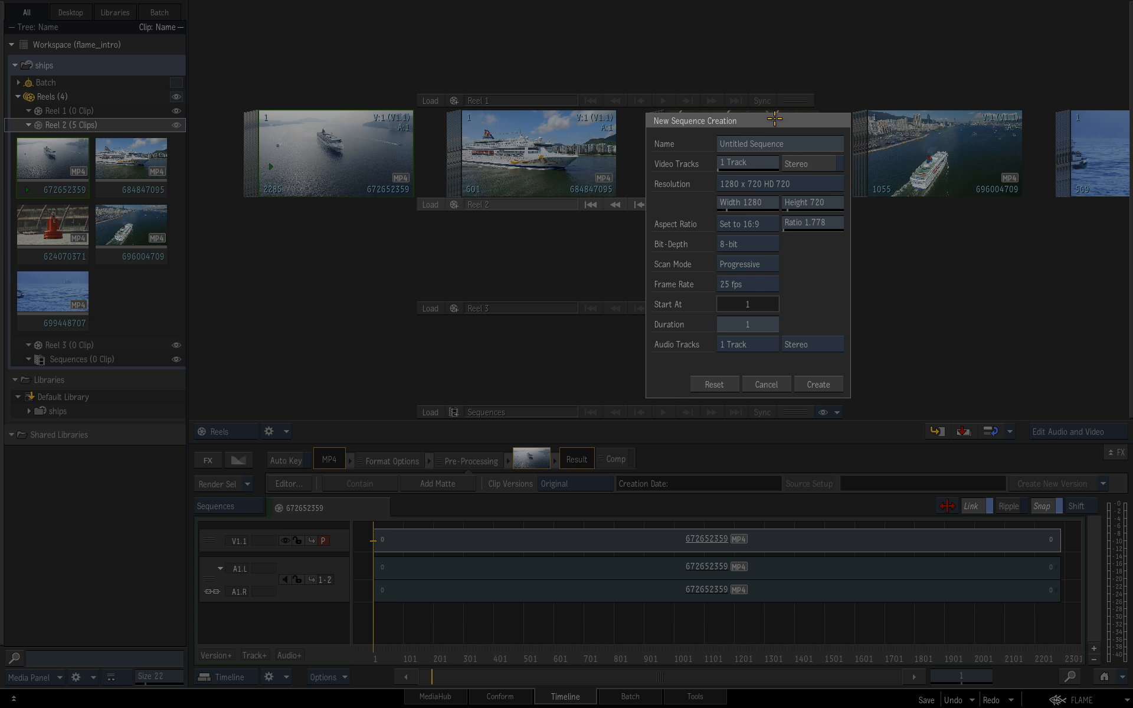
{"action": "left_click", "coordinate": [805, 147]}
{"action": "key", "text": "BackSpace"}
{"action": "type", "text": "rough_edit"}
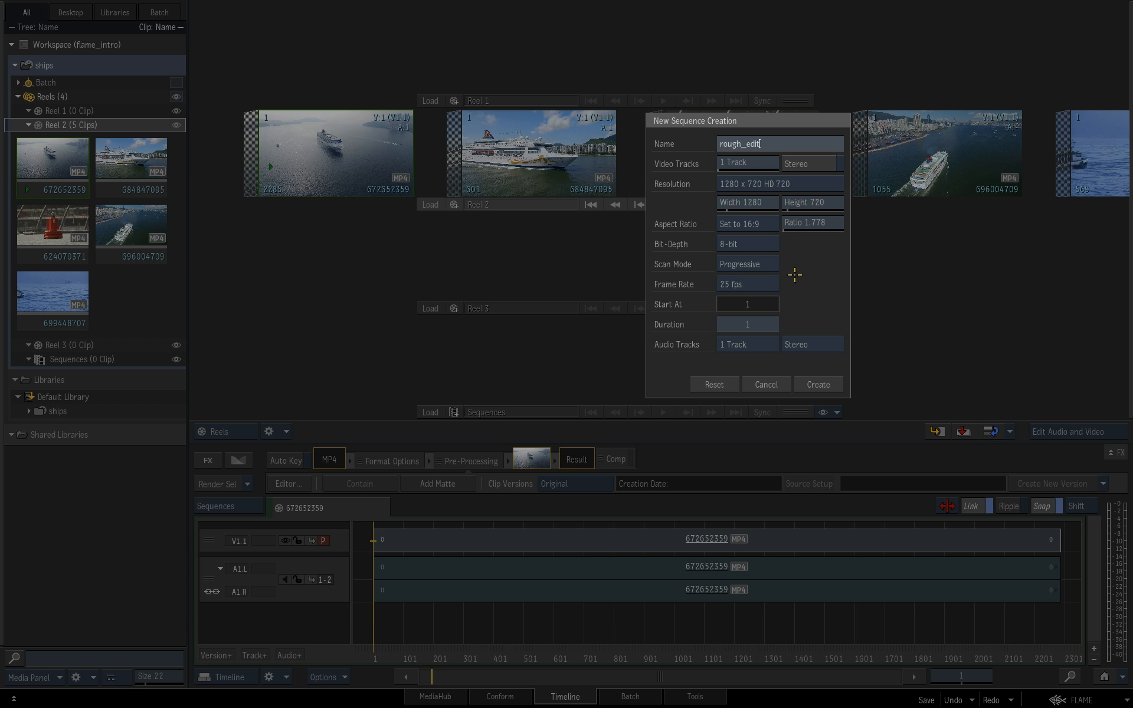
Set the new sequence to 1920 x 1080 HD 1080 with a duration of 500 frames and create it
{"action": "left_click", "coordinate": [809, 184]}
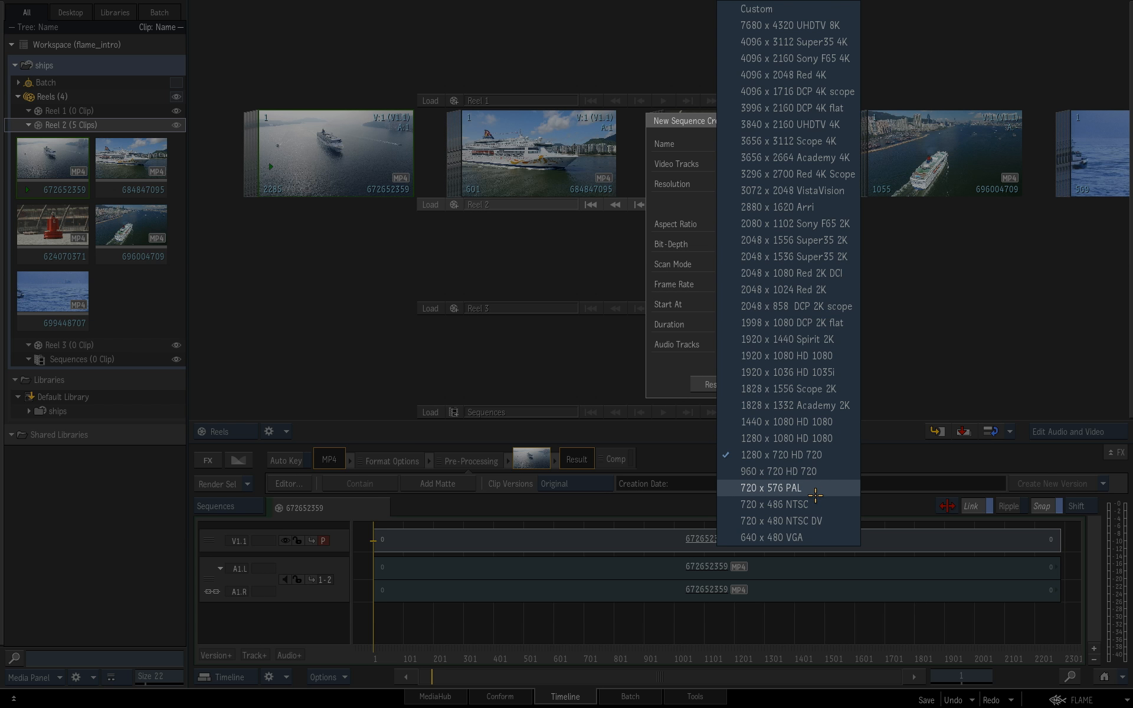
{"action": "left_click", "coordinate": [841, 355]}
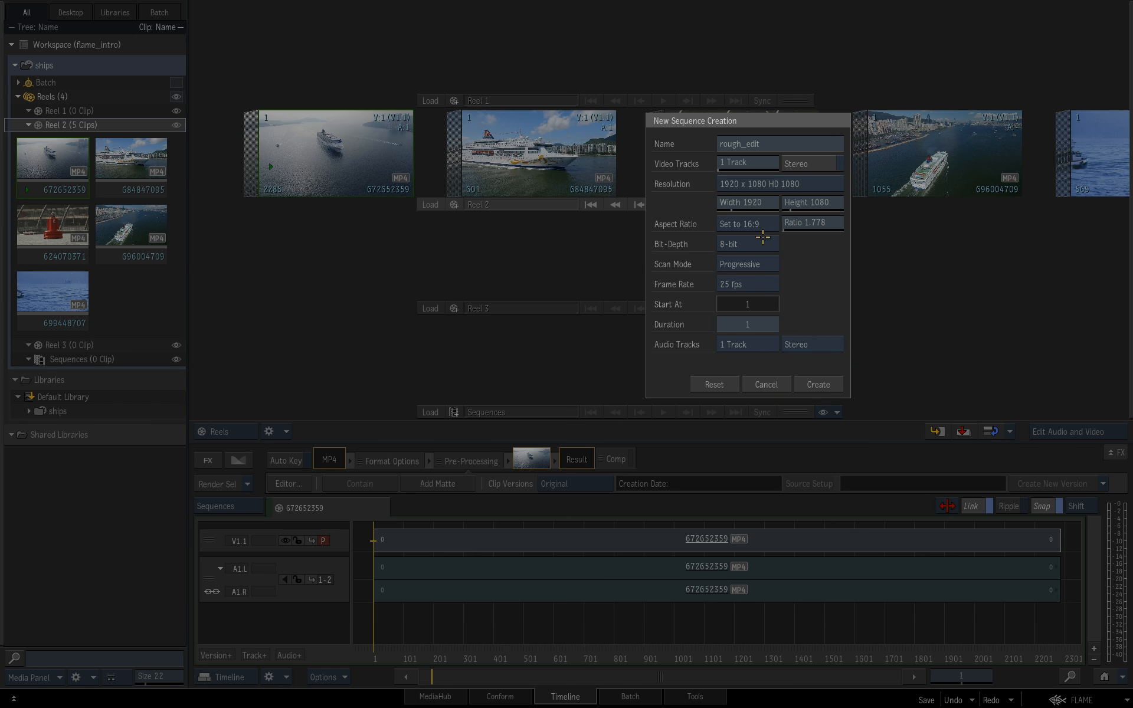
{"action": "left_click", "coordinate": [762, 326]}
{"action": "left_click", "coordinate": [735, 263]}
{"action": "double_click", "coordinate": [732, 301]}
{"action": "left_click", "coordinate": [786, 291]}
{"action": "left_click_drag", "start_coordinate": [814, 118], "coordinate": [773, 66]}
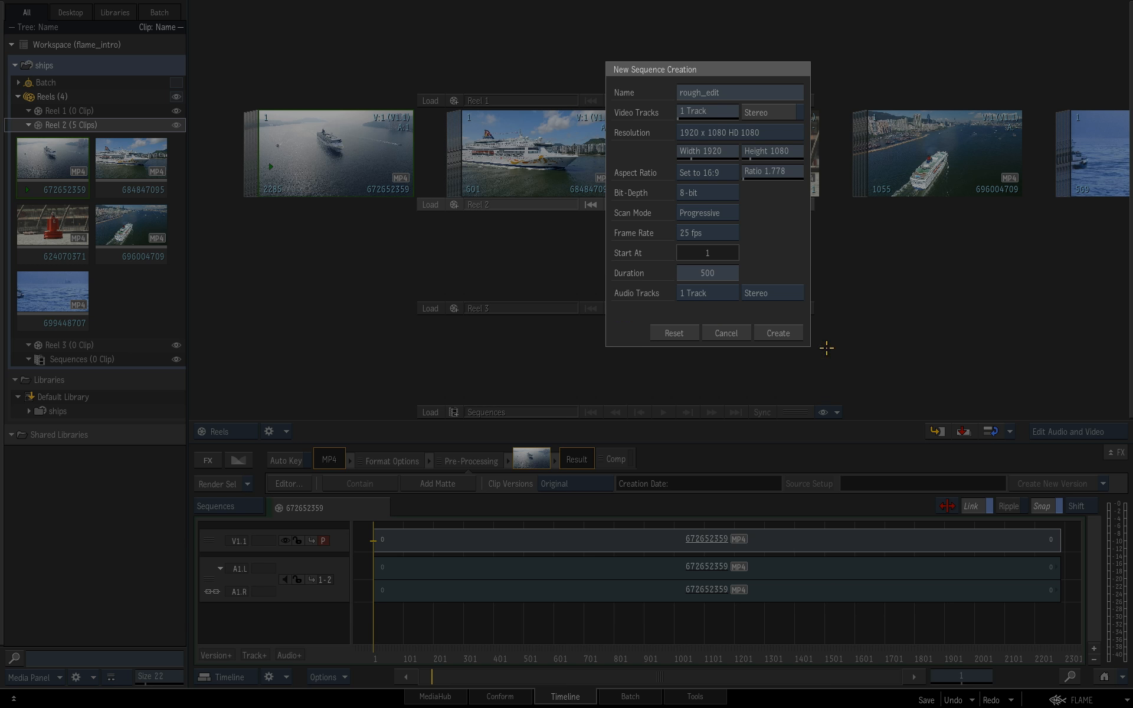
{"action": "left_click", "coordinate": [777, 334]}
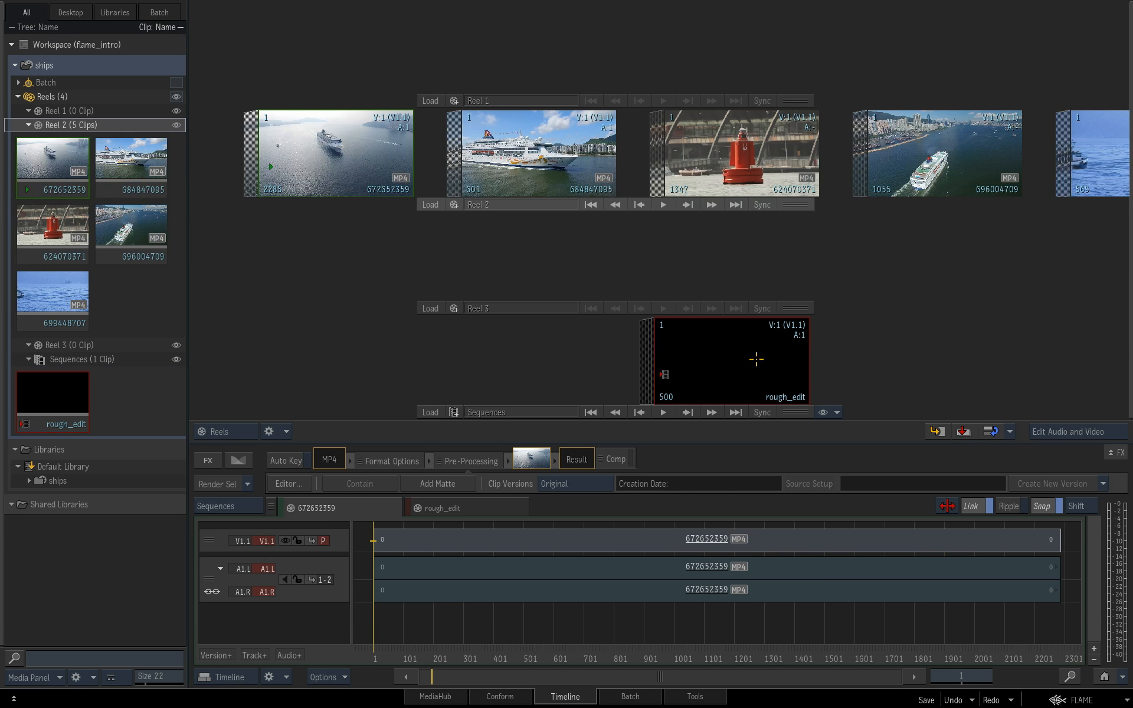
Open the rough_edit sequence in the timeline and fit its whole length in view
{"action": "left_click", "coordinate": [480, 505]}
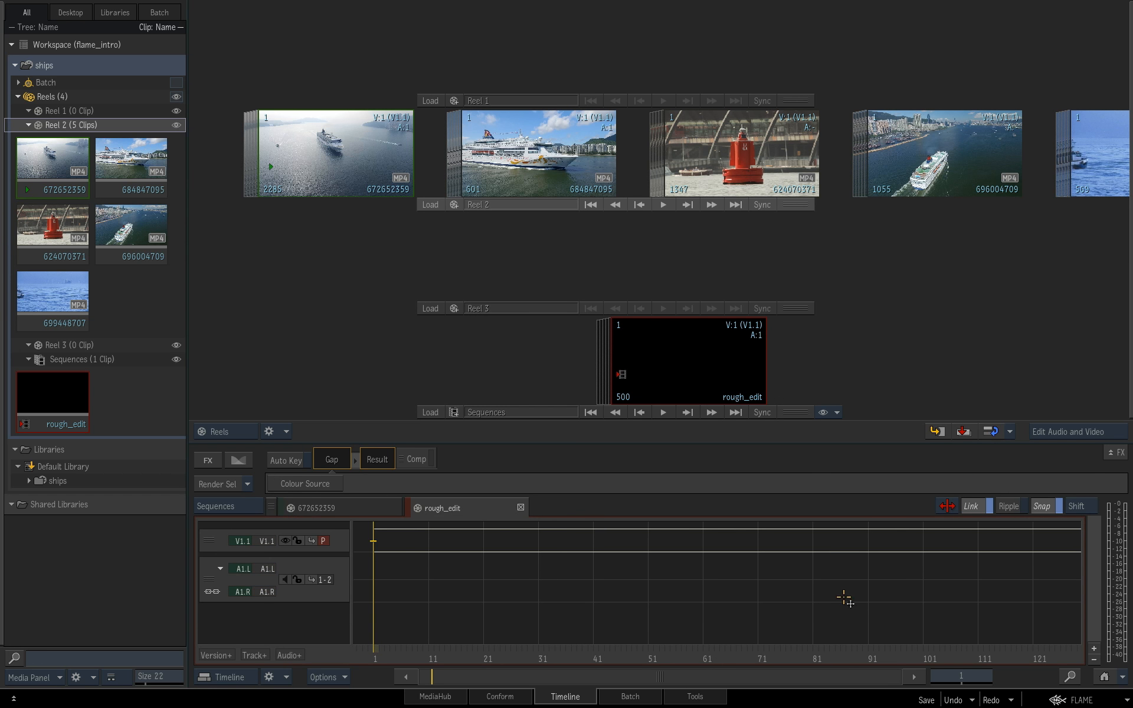
{"action": "left_click", "coordinate": [1104, 677]}
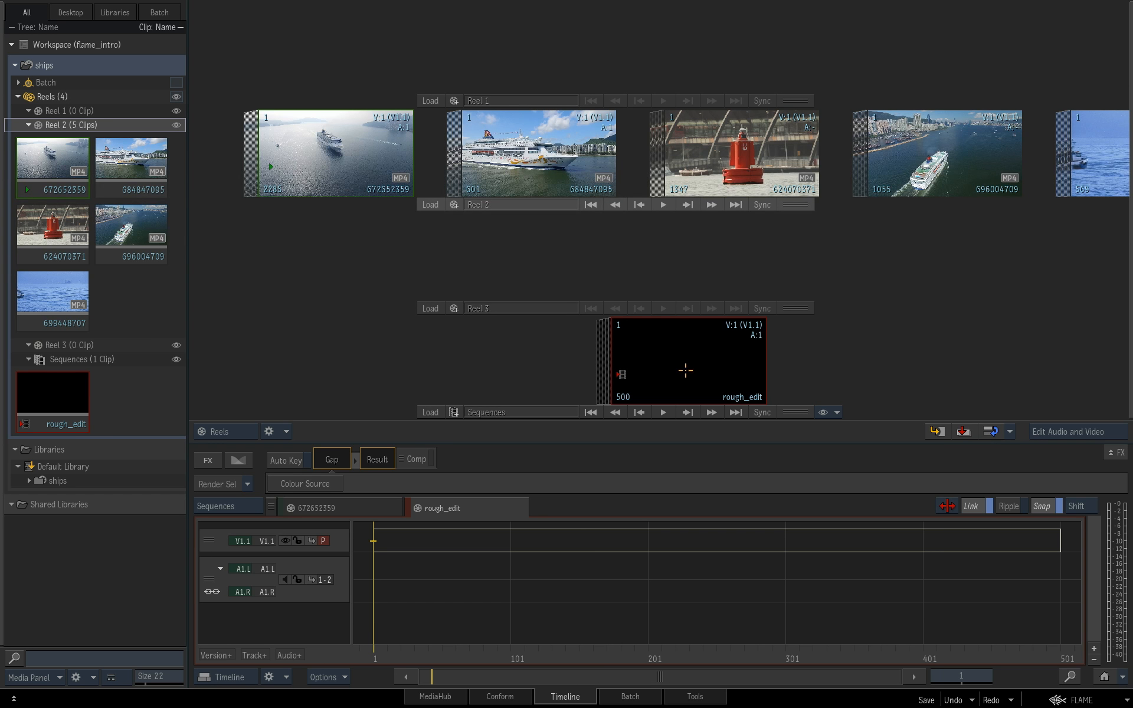
{"action": "left_click_drag", "start_coordinate": [692, 366], "coordinate": [684, 366]}
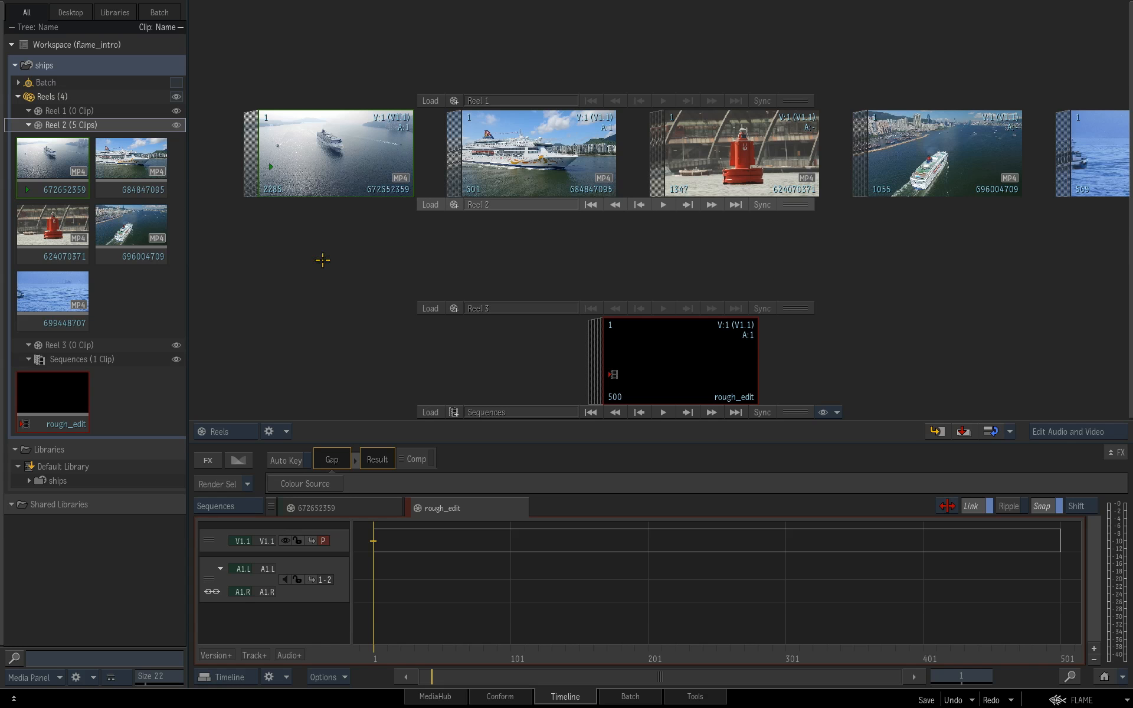
Change the viewing layout to Source-Sequence and activate the sequence viewer followed by the source viewer
{"action": "left_click", "coordinate": [242, 436]}
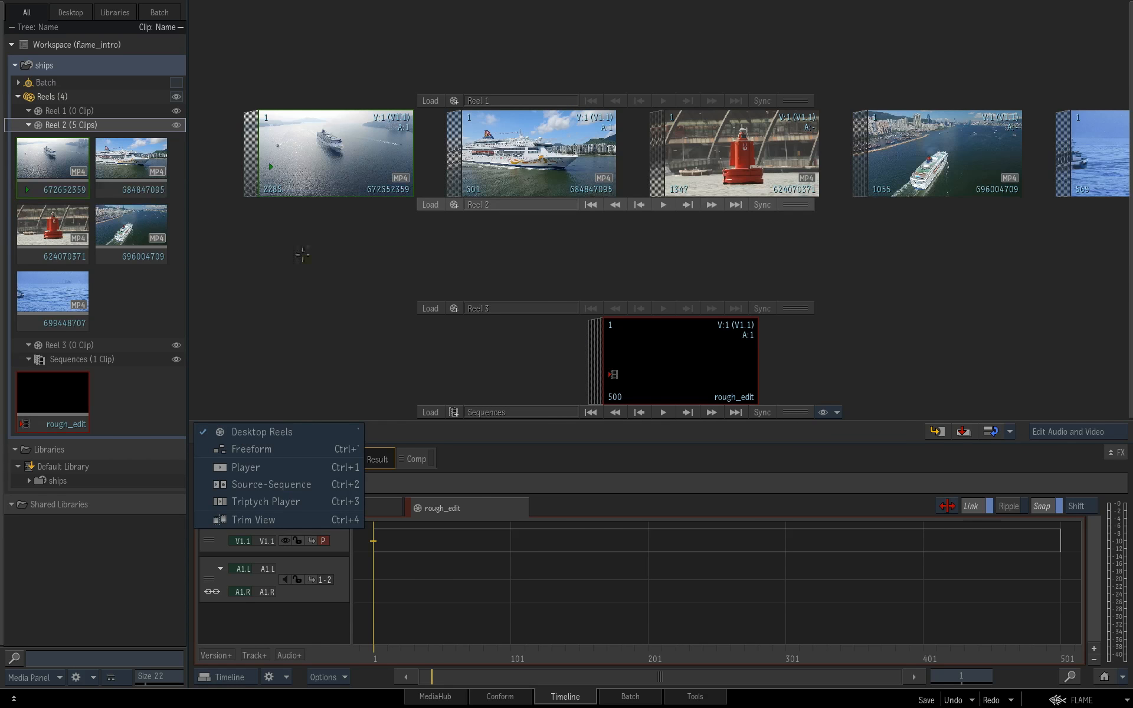
{"action": "left_click", "coordinate": [318, 485]}
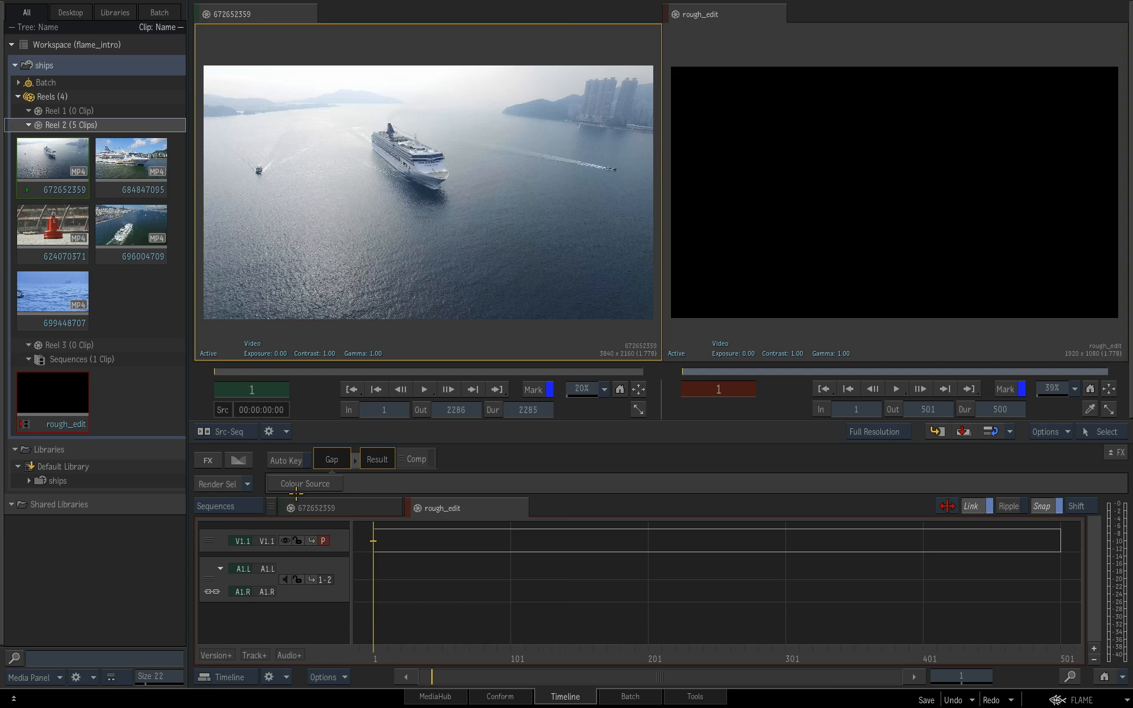
{"action": "left_click", "coordinate": [910, 285]}
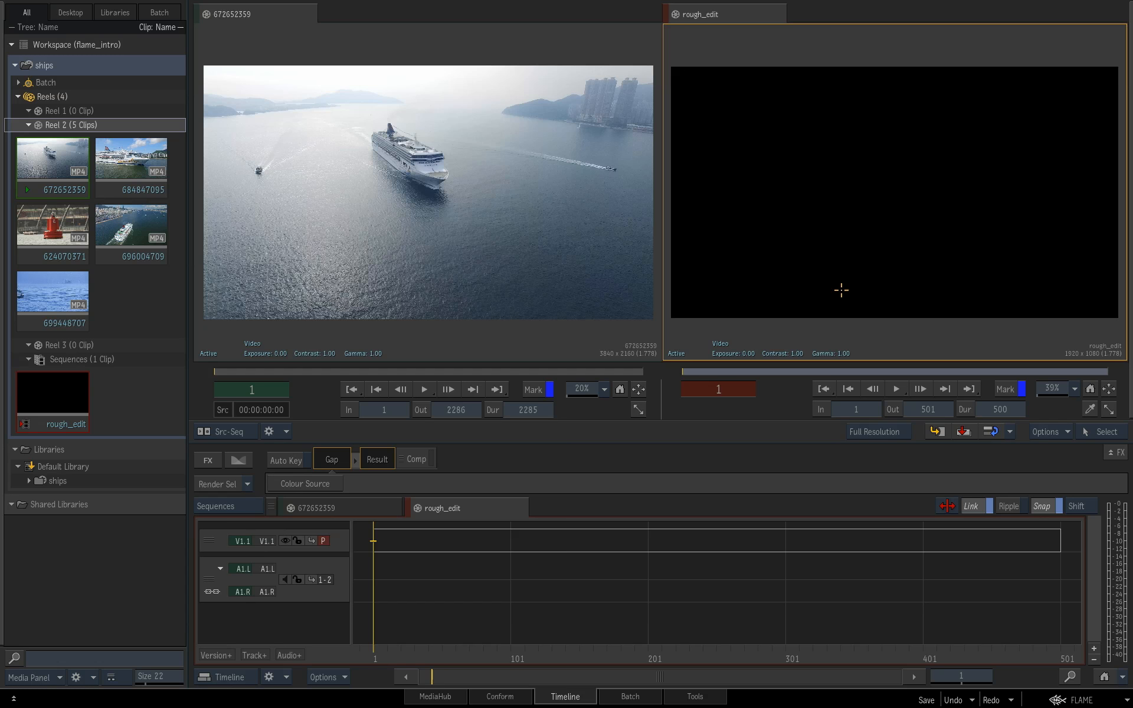
{"action": "left_click", "coordinate": [534, 262]}
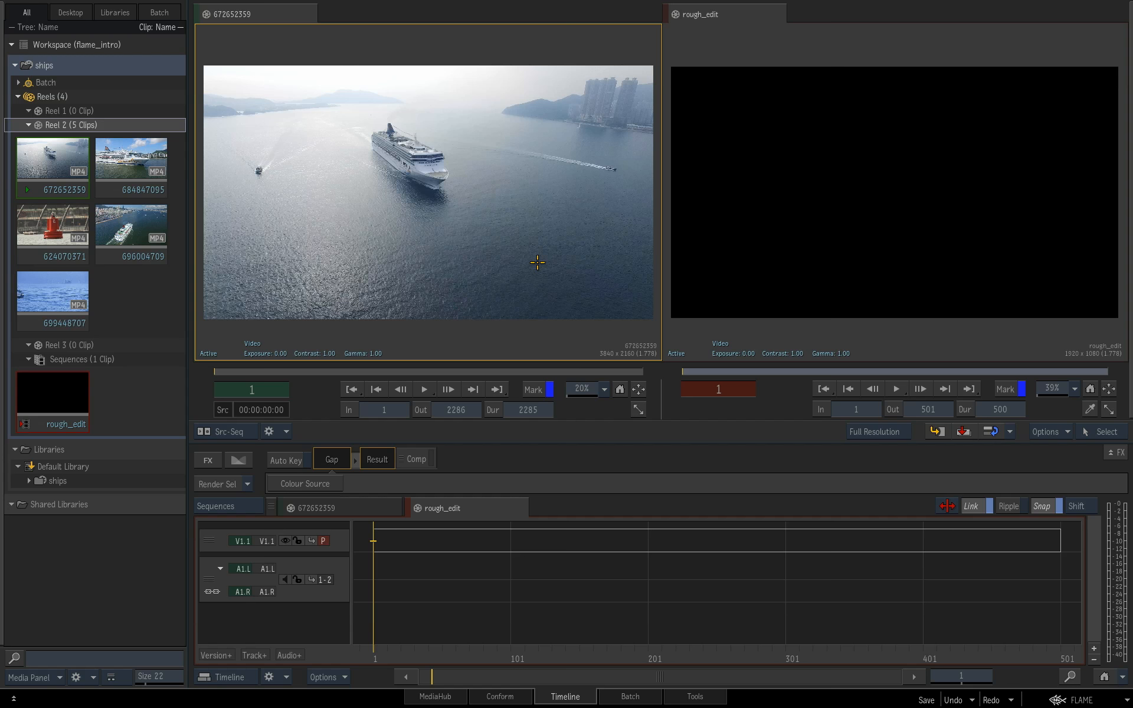
Try other viewing layouts, including Desktop Reels and Player, and return to Source-Sequence
{"action": "key", "text": "alt+2"}
{"action": "key", "text": "alt+3"}
{"action": "key", "text": "alt+1"}
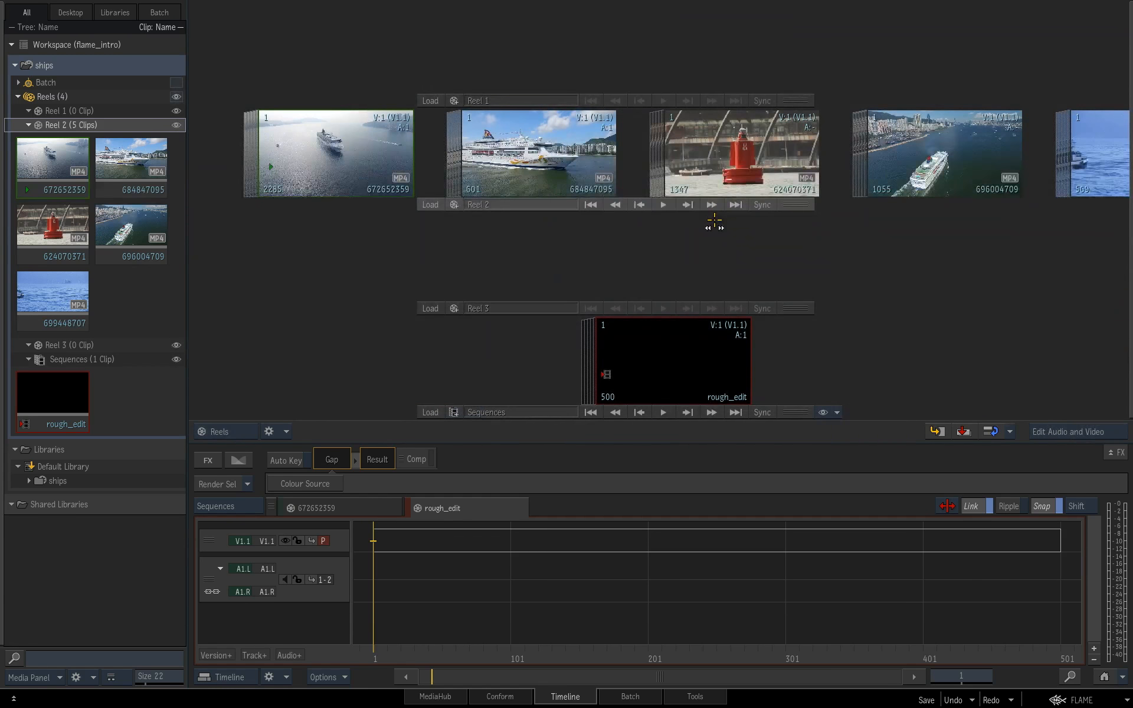
{"action": "key", "text": "ctrl+1"}
{"action": "left_click", "coordinate": [235, 432]}
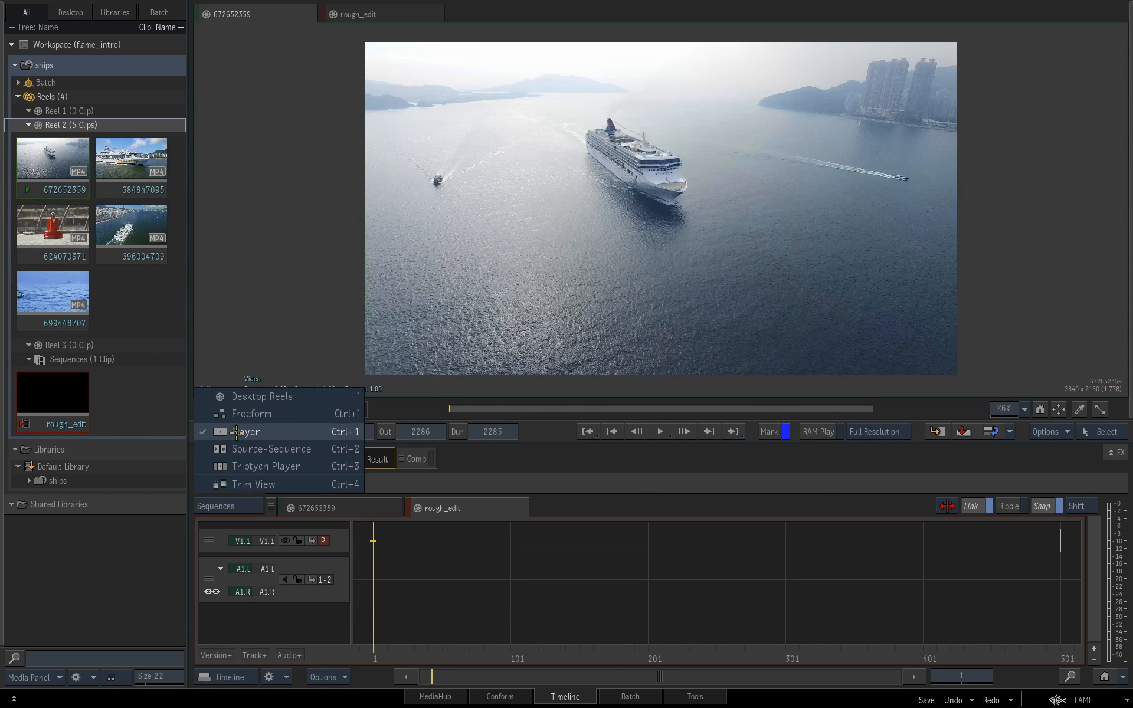
{"action": "left_click", "coordinate": [244, 449]}
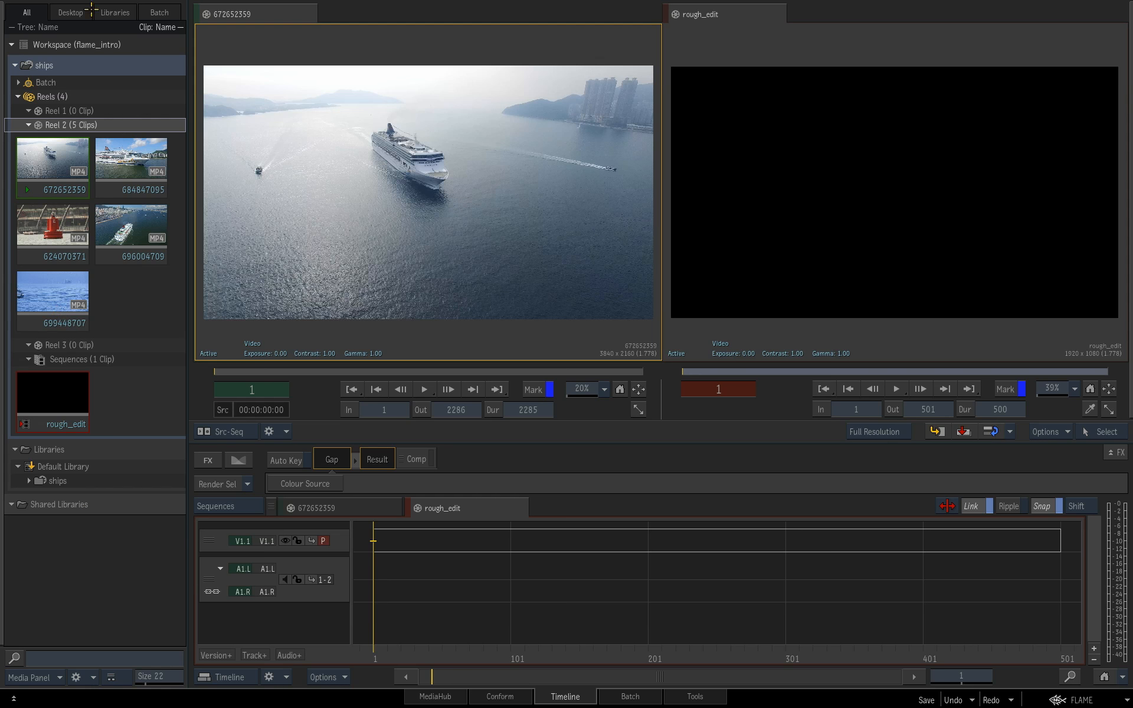
Load the Reel 2 clips one after another into the source viewer, finishing with ship clip 672652359
{"action": "left_click", "coordinate": [138, 157]}
{"action": "left_click", "coordinate": [134, 225]}
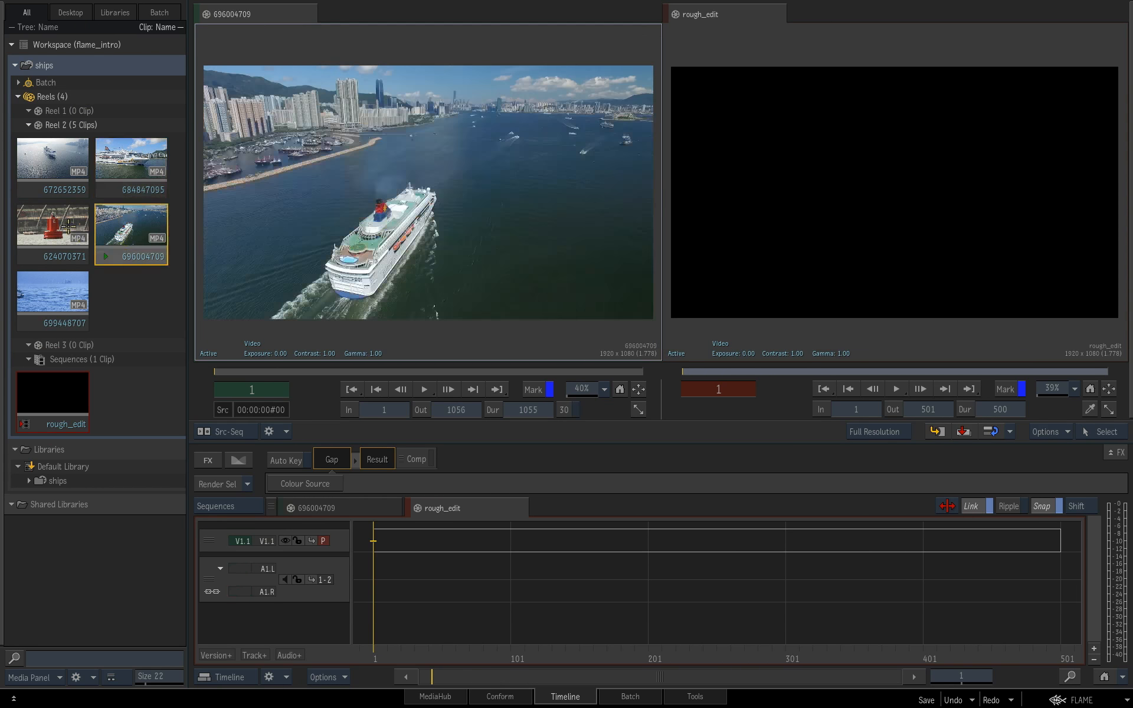
{"action": "left_click", "coordinate": [67, 227]}
{"action": "left_click", "coordinate": [67, 157]}
{"action": "left_click", "coordinate": [65, 298]}
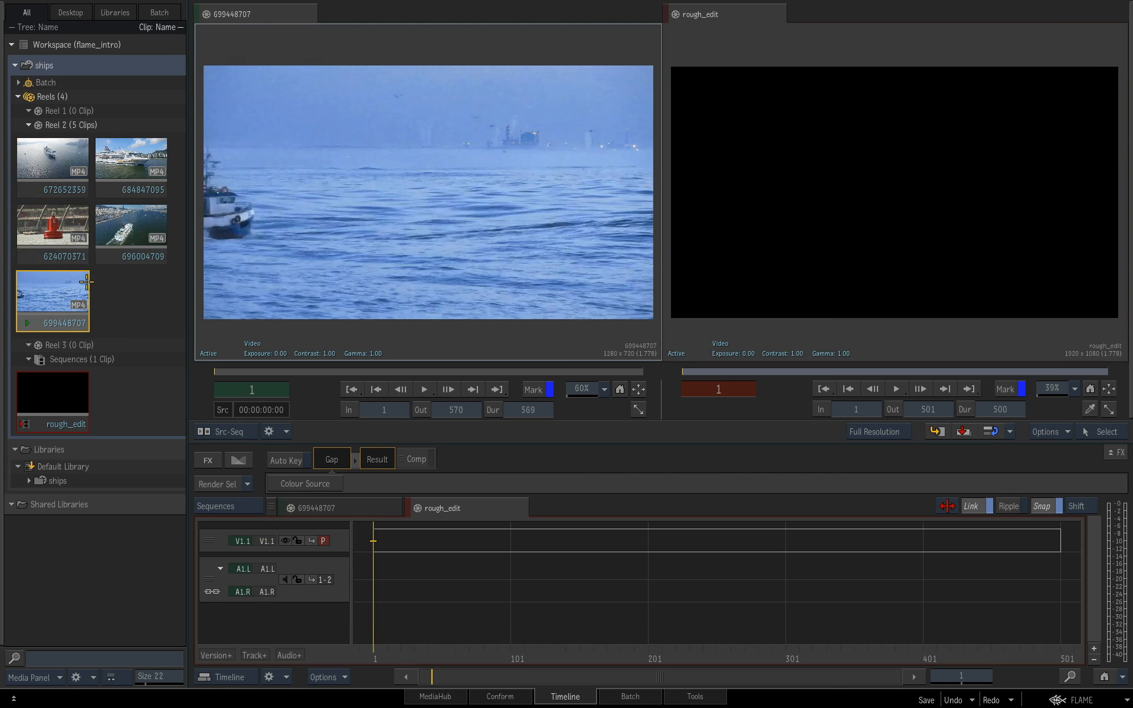
{"action": "left_click", "coordinate": [132, 167]}
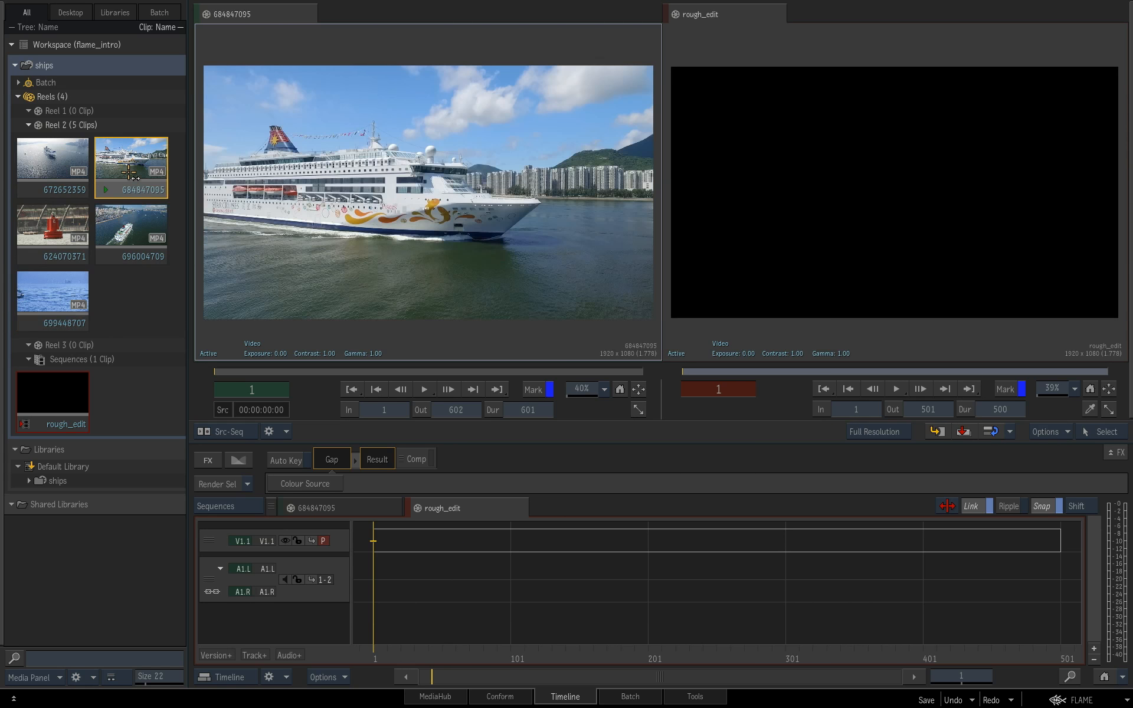
{"action": "left_click", "coordinate": [62, 236]}
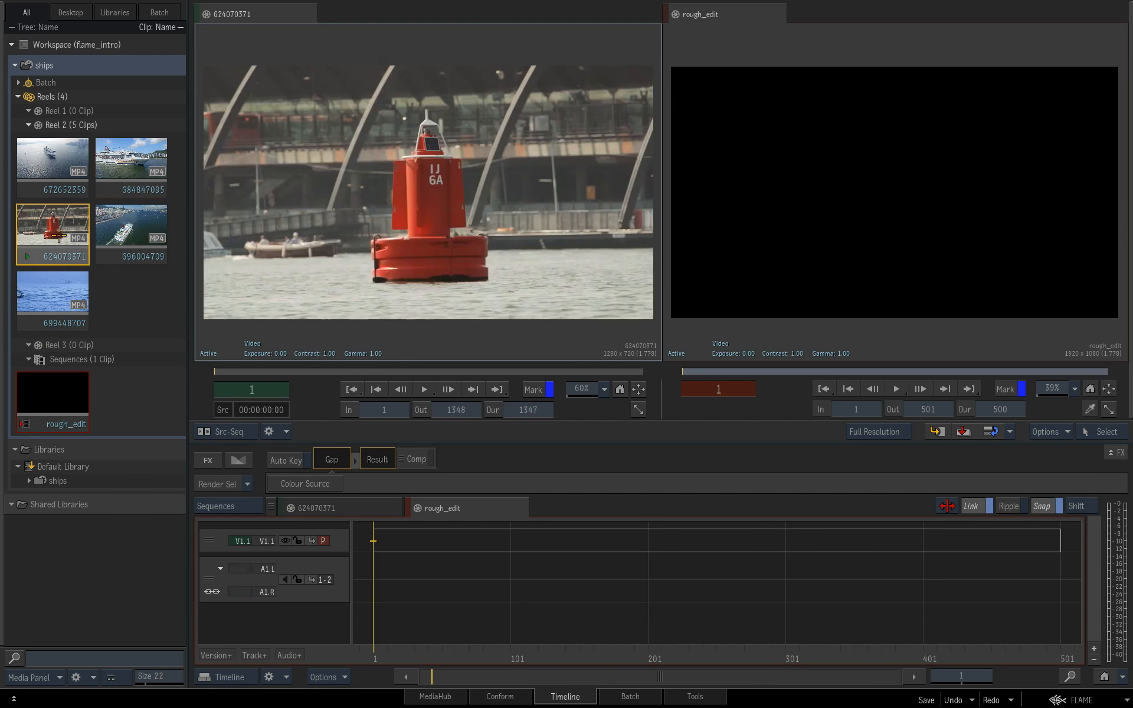
{"action": "left_click", "coordinate": [50, 164]}
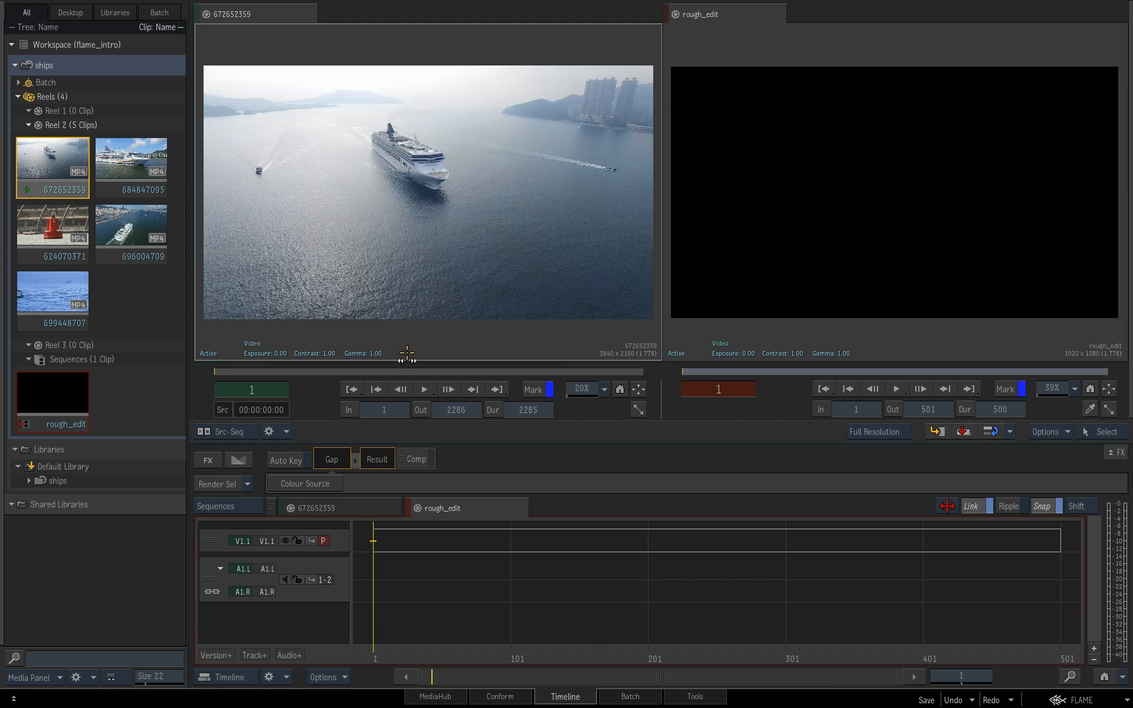
Mark source clip 672652359 with an In point at frame 240 and an Out point at frame 805
{"action": "mouse_move", "coordinate": [252, 370]}
{"action": "left_mouse_down"}
{"action": "mouse_move", "coordinate": [333, 371]}
{"action": "mouse_move", "coordinate": [259, 370]}
{"action": "left_mouse_up"}
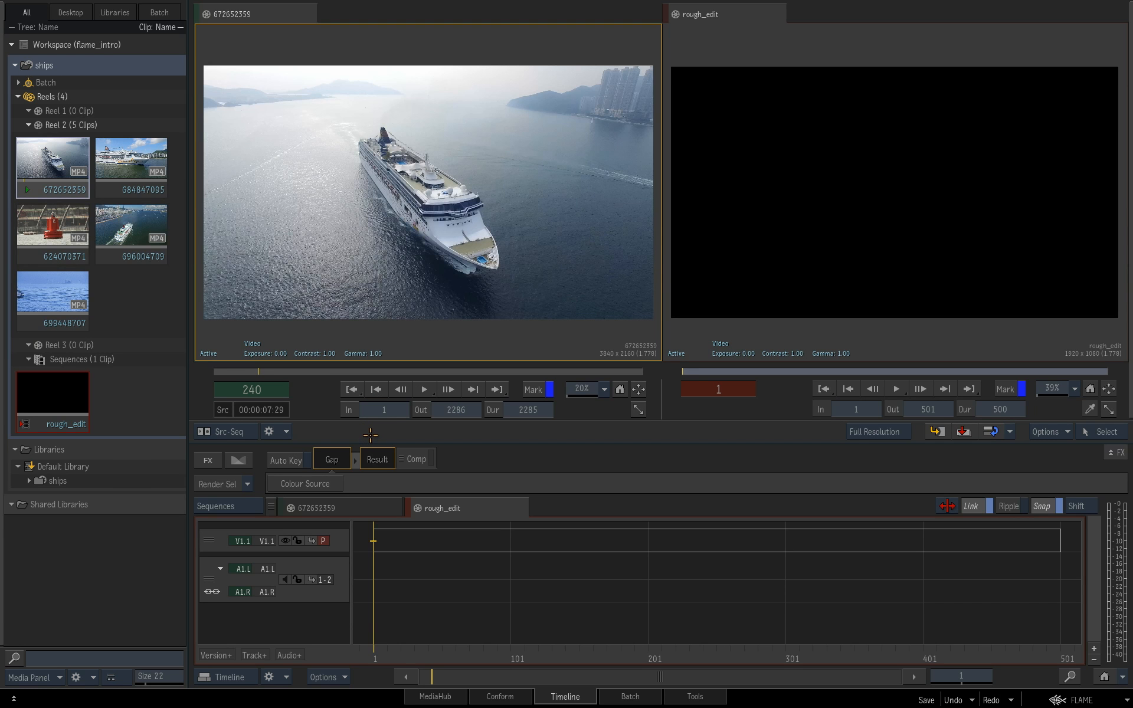
{"action": "left_click", "coordinate": [348, 409]}
{"action": "left_click", "coordinate": [396, 371]}
{"action": "left_click_drag", "start_coordinate": [417, 371], "coordinate": [364, 378]}
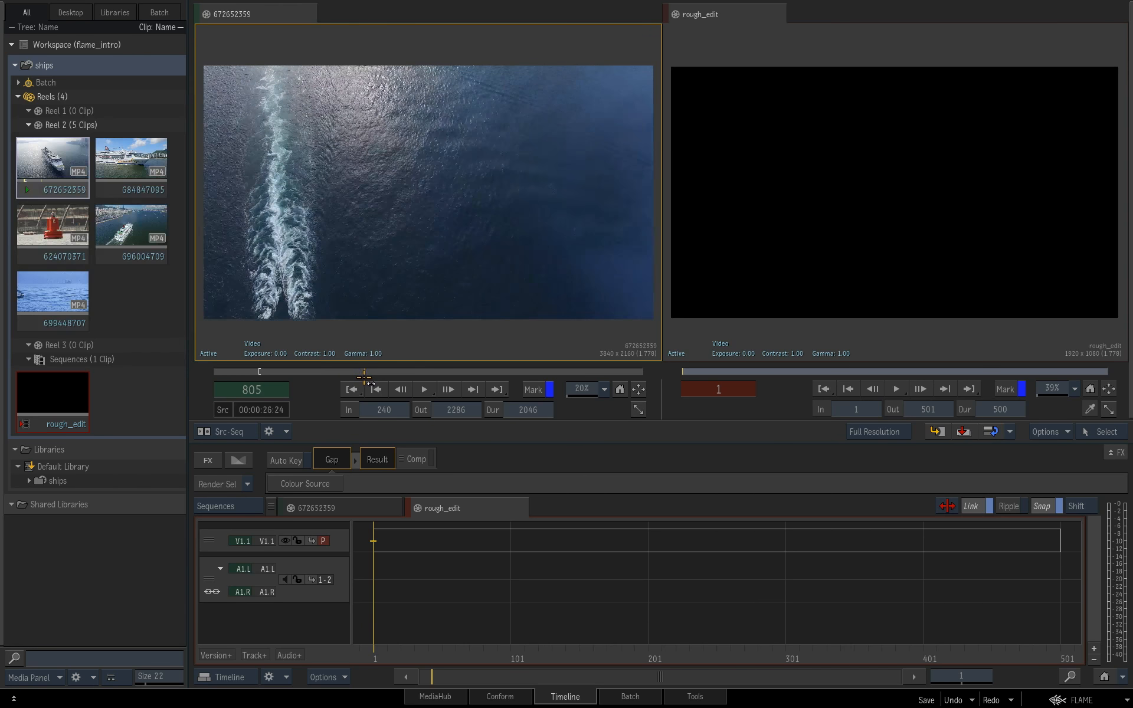
{"action": "left_click", "coordinate": [420, 409]}
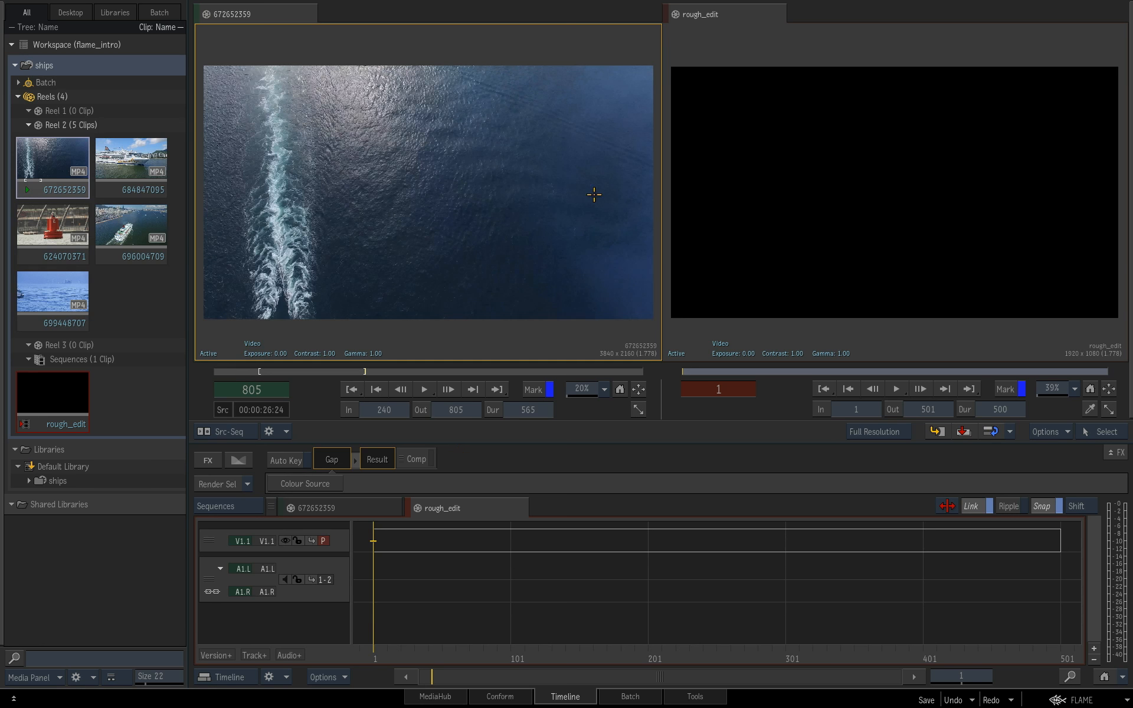
Edit the marked part of clip 672652359 into the start of rough_edit, accept the mismatched frame rates, and delete the placed segment
{"action": "left_click_drag", "start_coordinate": [430, 235], "coordinate": [378, 541]}
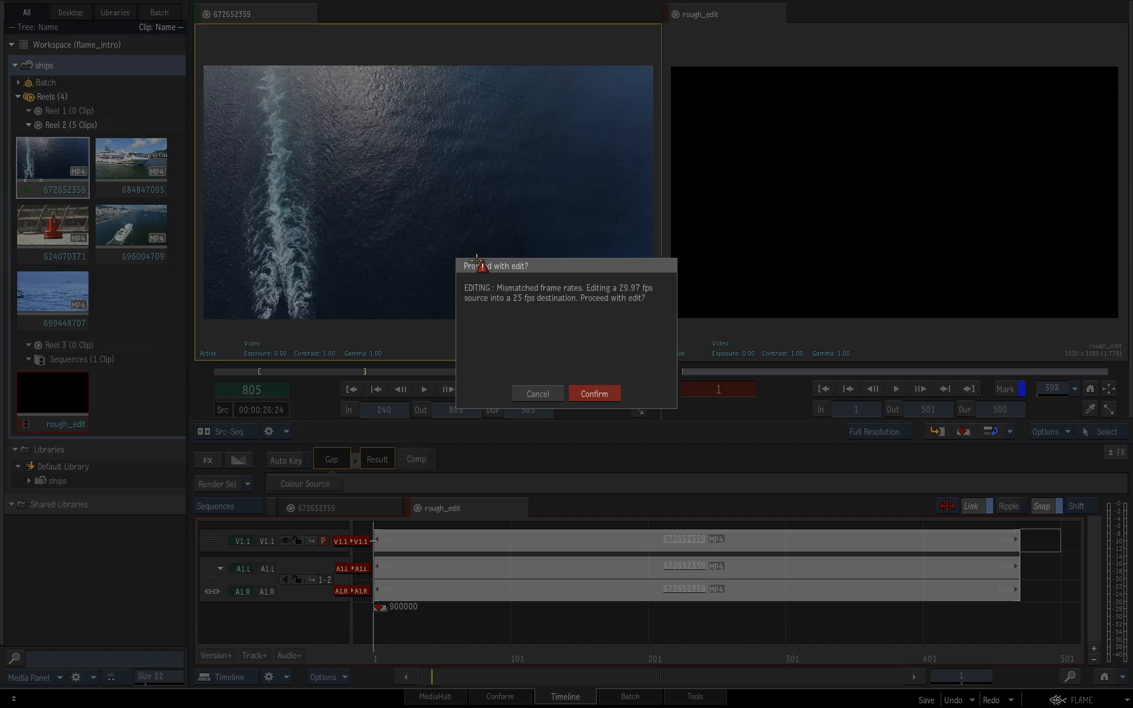
{"action": "left_click", "coordinate": [602, 398]}
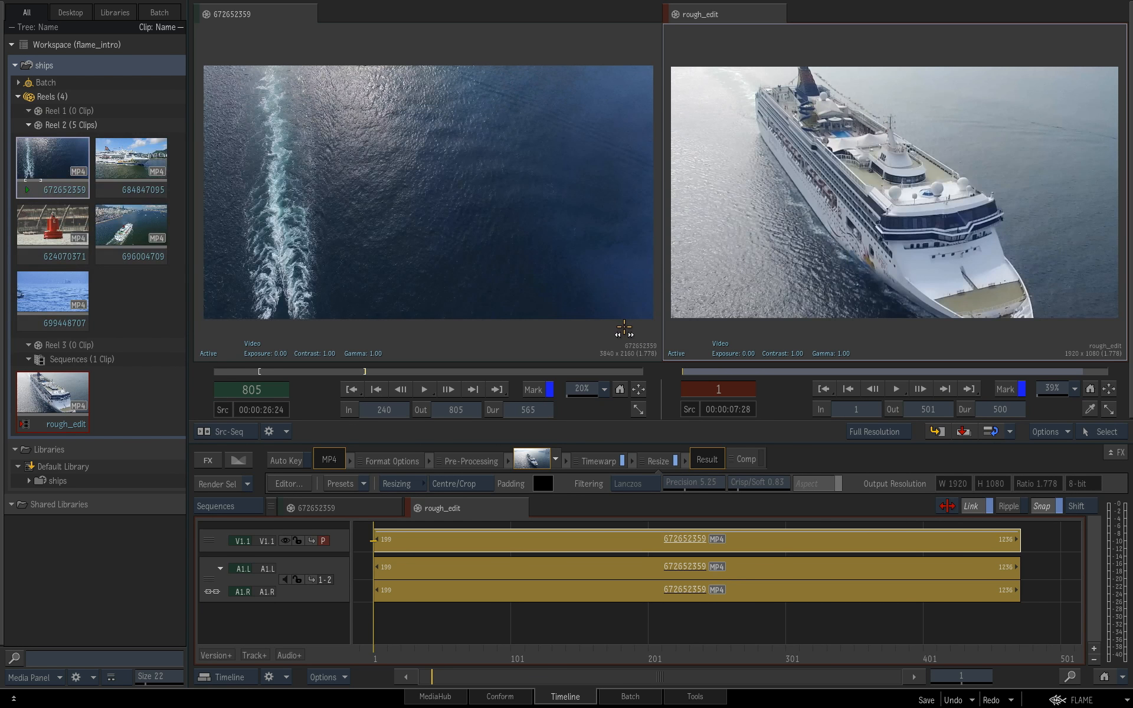
{"action": "key", "text": "Delete"}
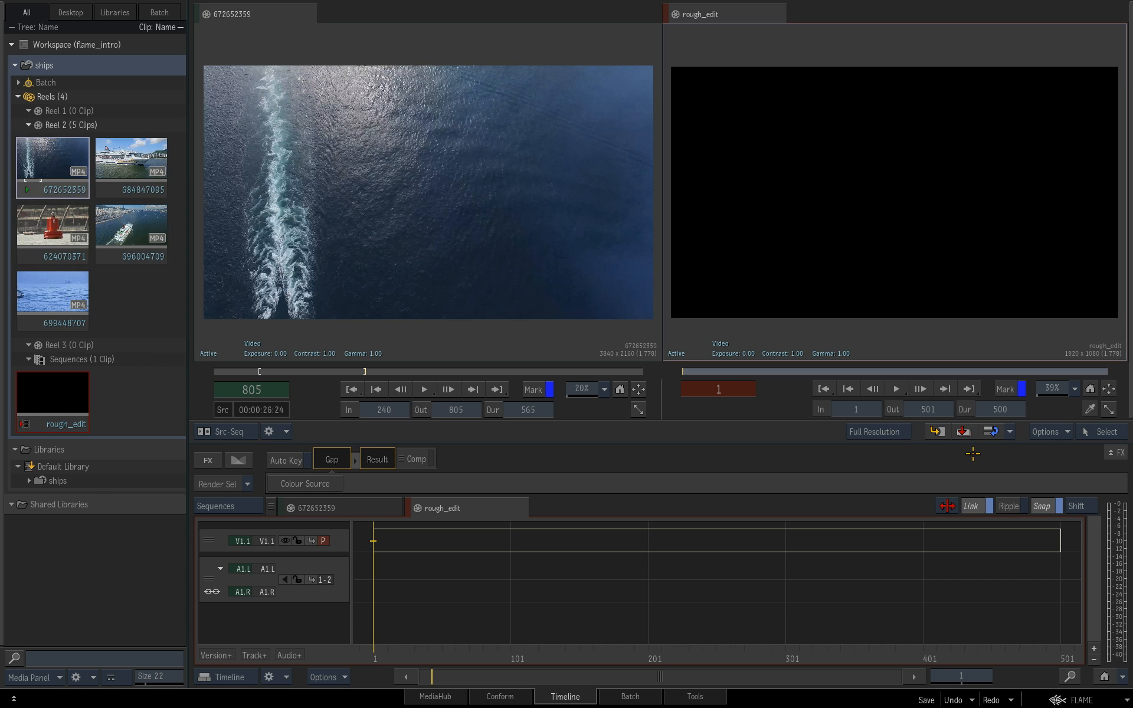
Place the marked part of clip 672652359 at the start of rough_edit again, proceeding with the 29.97 to 25 fps mismatch
{"action": "left_click_drag", "start_coordinate": [482, 229], "coordinate": [383, 540]}
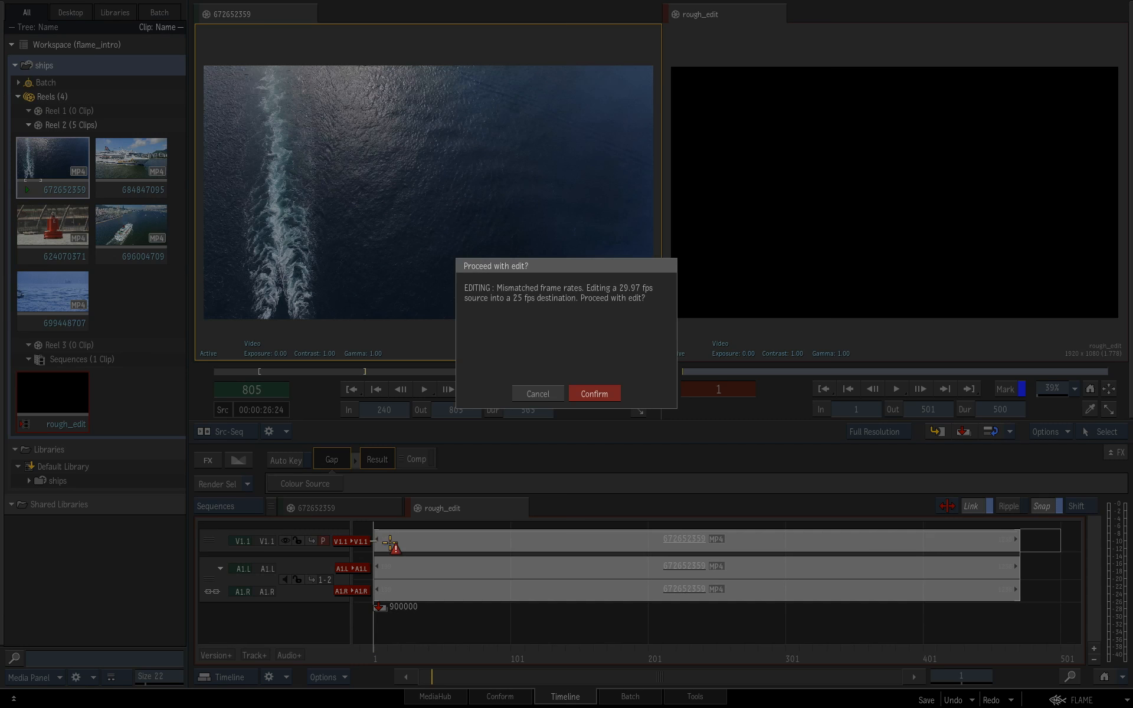
{"action": "left_click", "coordinate": [617, 396]}
{"action": "left_click", "coordinate": [1040, 506]}
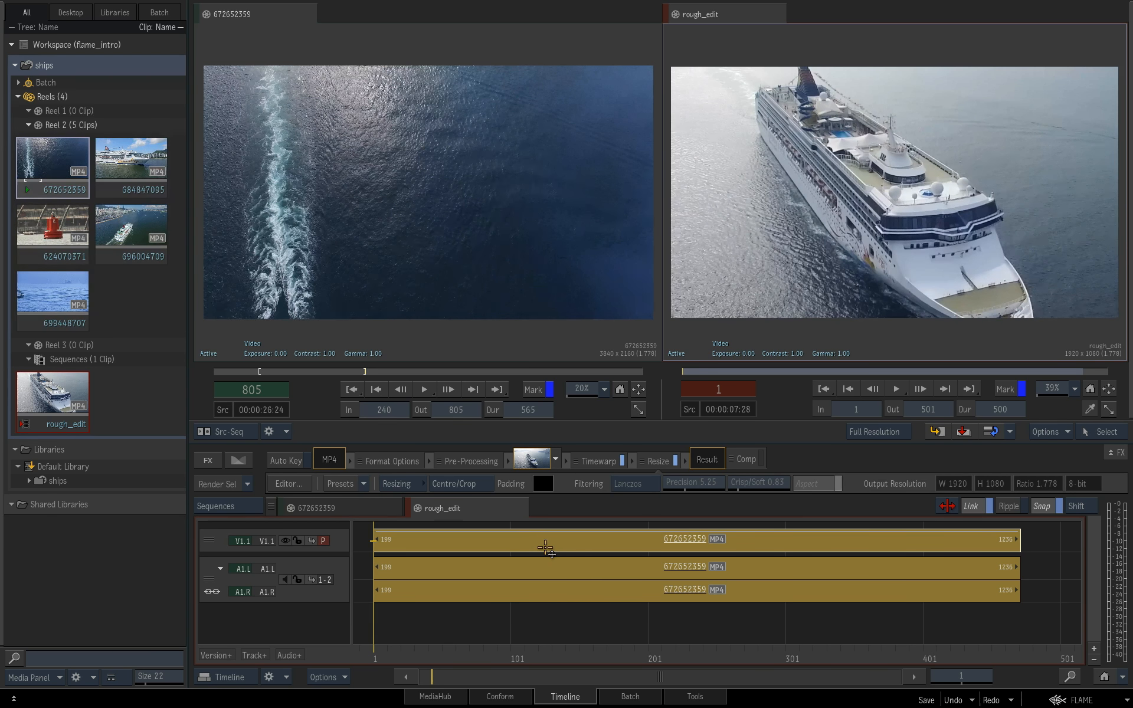
Mark buoy clip 624070371 from frame 284 to 699 and overwrite it onto V1.1 of rough_edit at frame 232
{"action": "left_click_drag", "start_coordinate": [661, 652], "coordinate": [691, 658]}
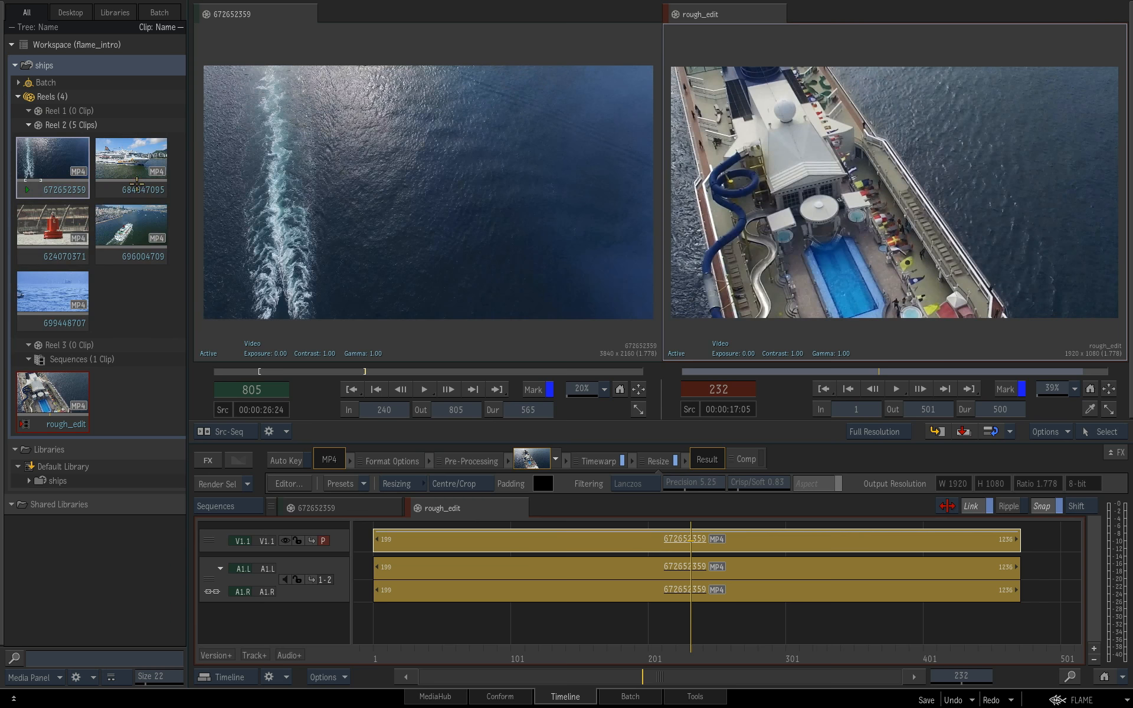
{"action": "left_click", "coordinate": [64, 229]}
{"action": "left_click_drag", "start_coordinate": [291, 370], "coordinate": [304, 371]}
{"action": "key", "text": "i"}
{"action": "left_click_drag", "start_coordinate": [395, 372], "coordinate": [436, 371]}
{"action": "key", "text": "o"}
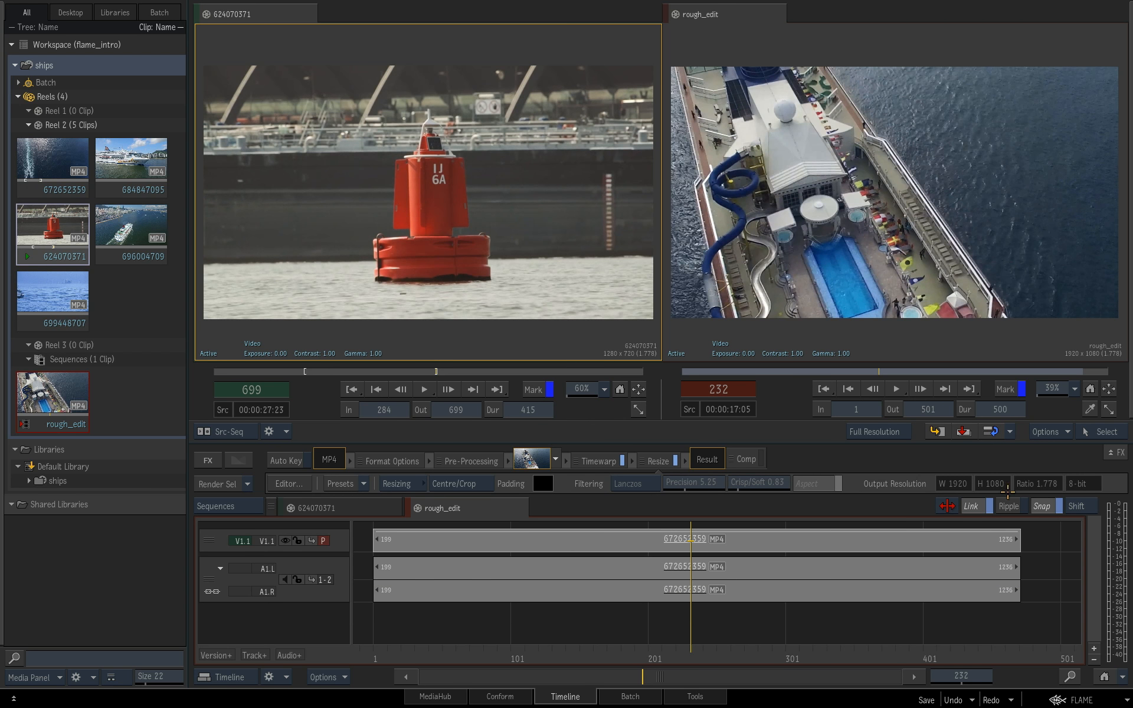
{"action": "mouse_move", "coordinate": [459, 244]}
{"action": "left_mouse_down"}
{"action": "mouse_move", "coordinate": [463, 230]}
{"action": "mouse_move", "coordinate": [543, 210]}
{"action": "mouse_move", "coordinate": [699, 509]}
{"action": "mouse_move", "coordinate": [698, 539]}
{"action": "left_mouse_up"}
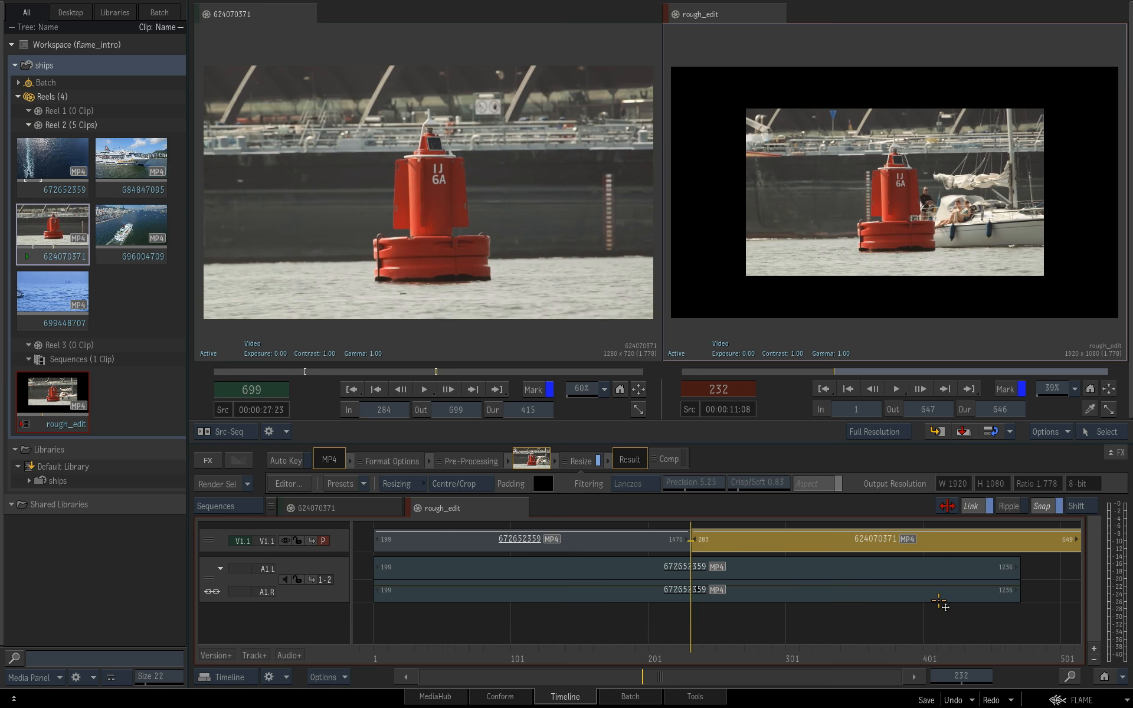
Undo the overwrite of buoy clip 624070371 on V1.1 of rough_edit
{"action": "left_click_drag", "start_coordinate": [954, 634], "coordinate": [625, 615]}
{"action": "left_click_drag", "start_coordinate": [844, 616], "coordinate": [705, 543]}
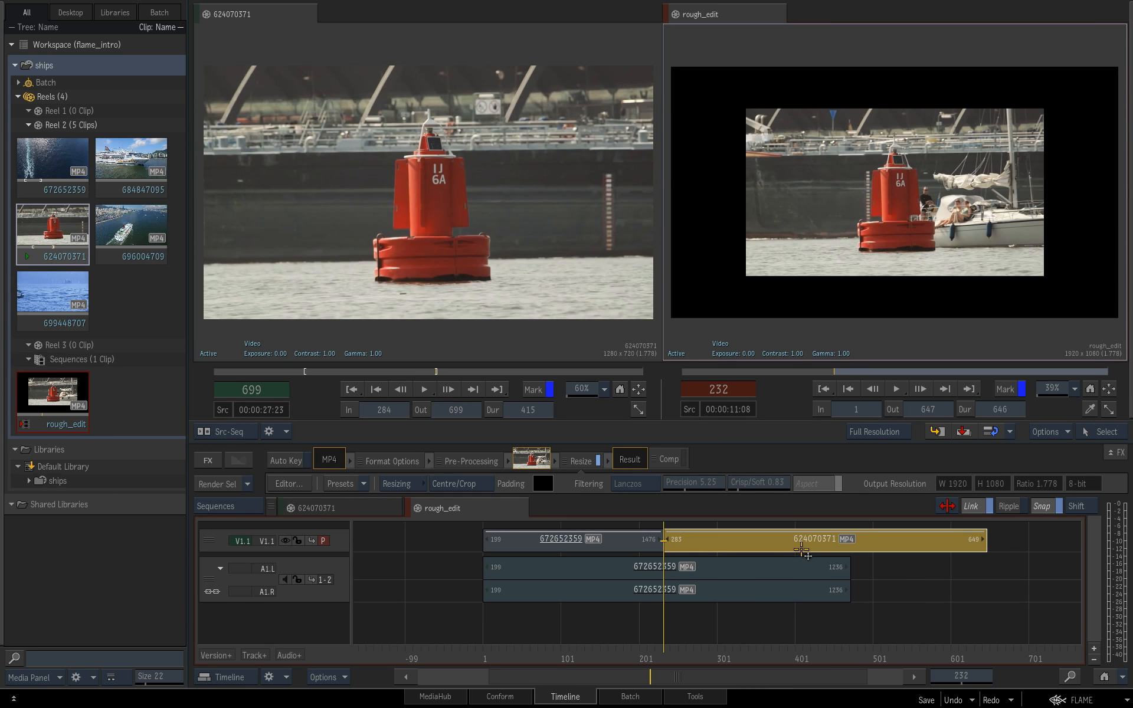
{"action": "key", "text": "ctrl+z"}
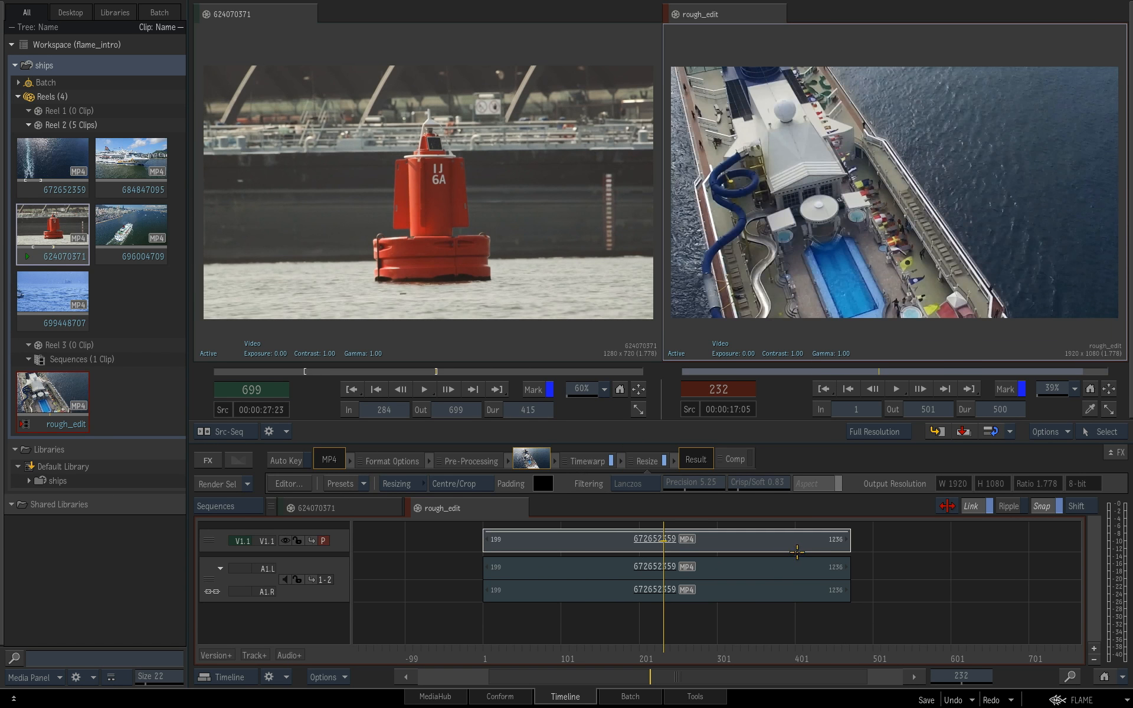
Try inserting the marked part of clip 624070371 at frame 232 of rough_edit with Ripple enabled, undo the edit, and disable Ripple
{"action": "left_click", "coordinate": [1010, 506]}
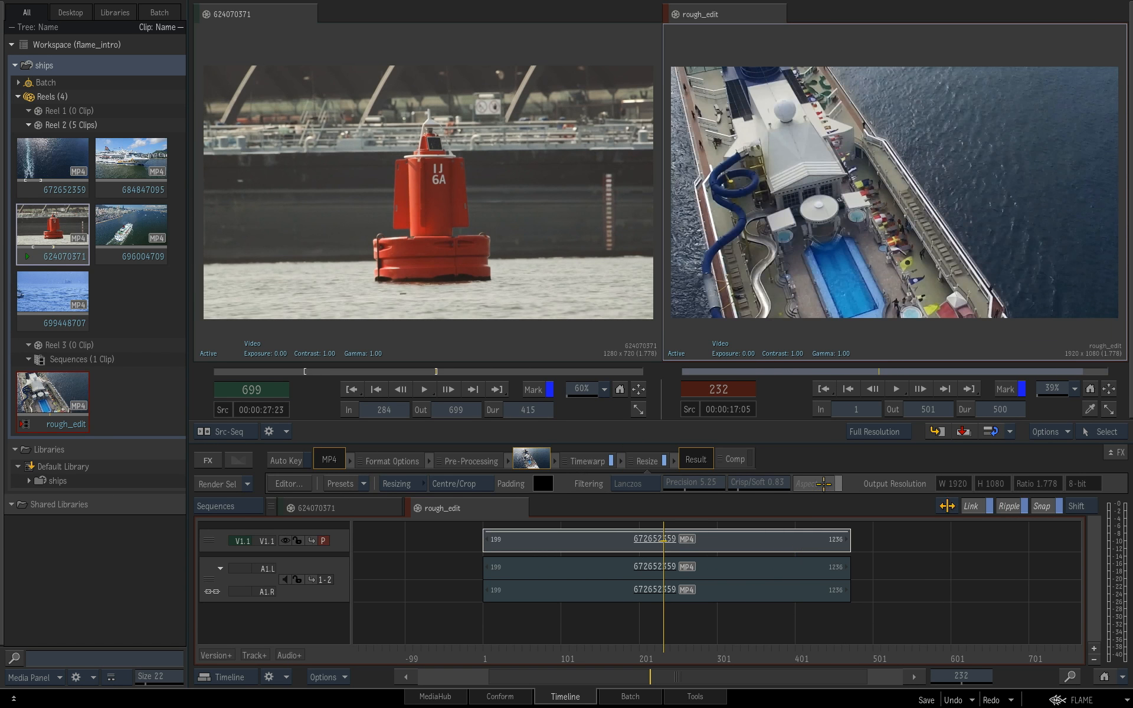
{"action": "left_click_drag", "start_coordinate": [448, 236], "coordinate": [667, 542]}
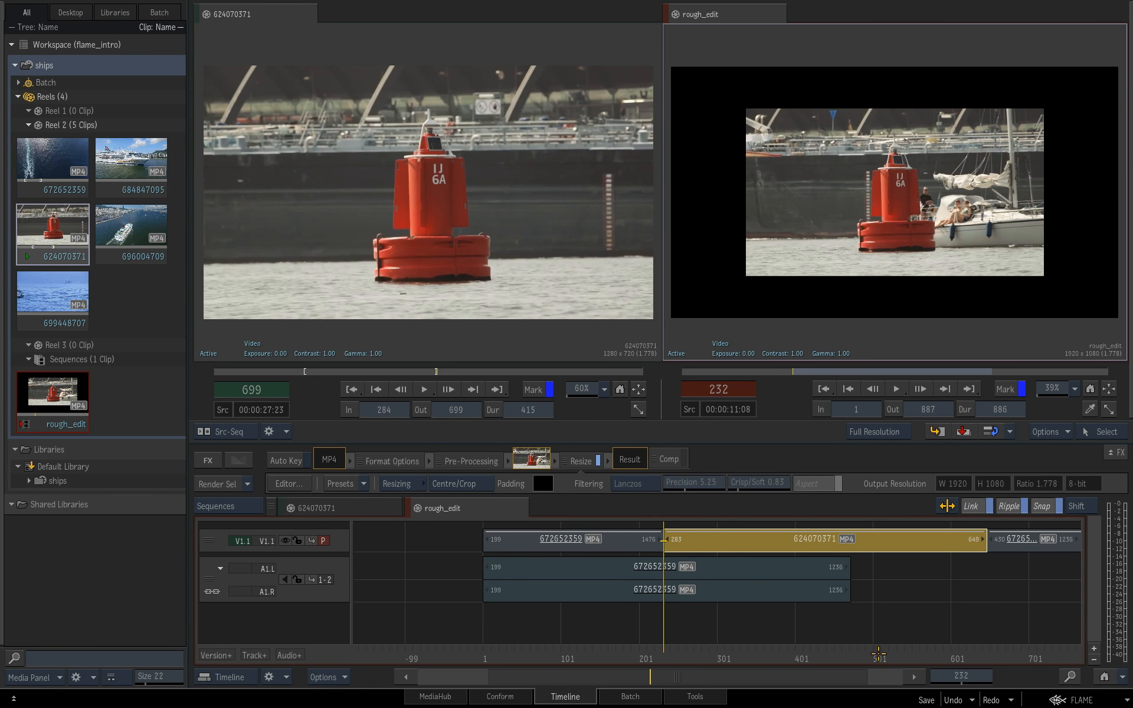
{"action": "left_click", "coordinate": [845, 655]}
{"action": "left_click_drag", "start_coordinate": [845, 655], "coordinate": [998, 655]}
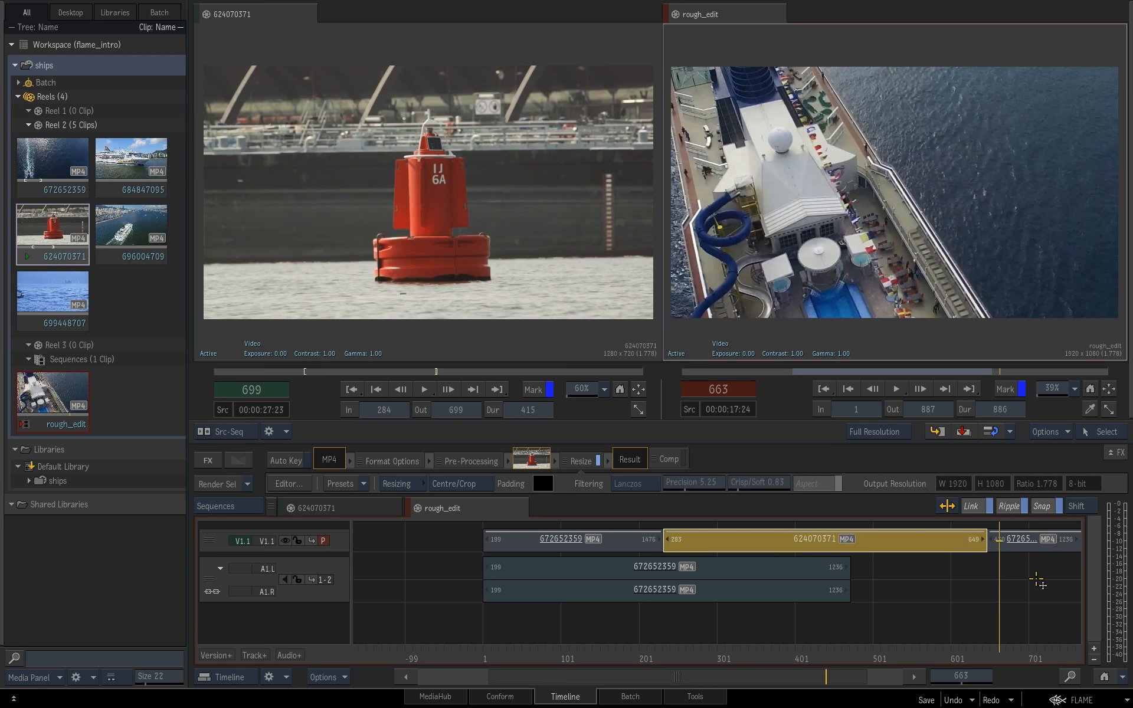
{"action": "key", "text": "ctrl+z"}
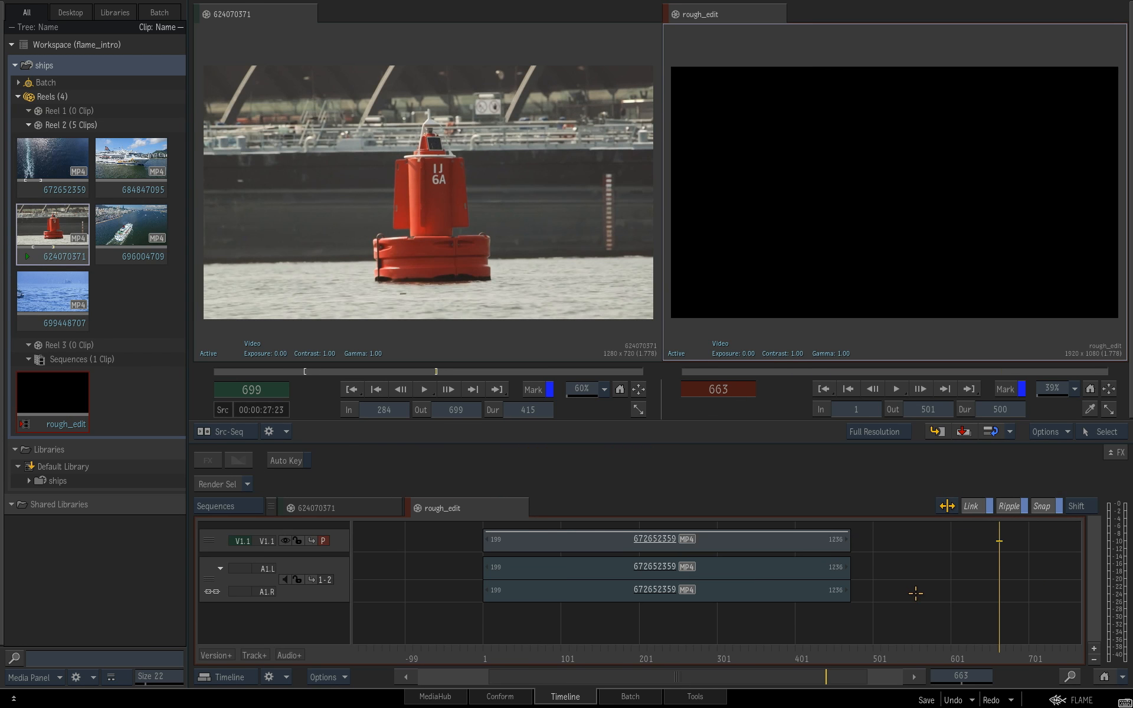
{"action": "left_click", "coordinate": [1008, 506]}
Try overwriting and inserting the marked part of clip 624070371 at frame 228 of rough_edit, undoing each edit
{"action": "left_click_drag", "start_coordinate": [979, 640], "coordinate": [662, 639]}
{"action": "left_click_drag", "start_coordinate": [592, 640], "coordinate": [659, 627]}
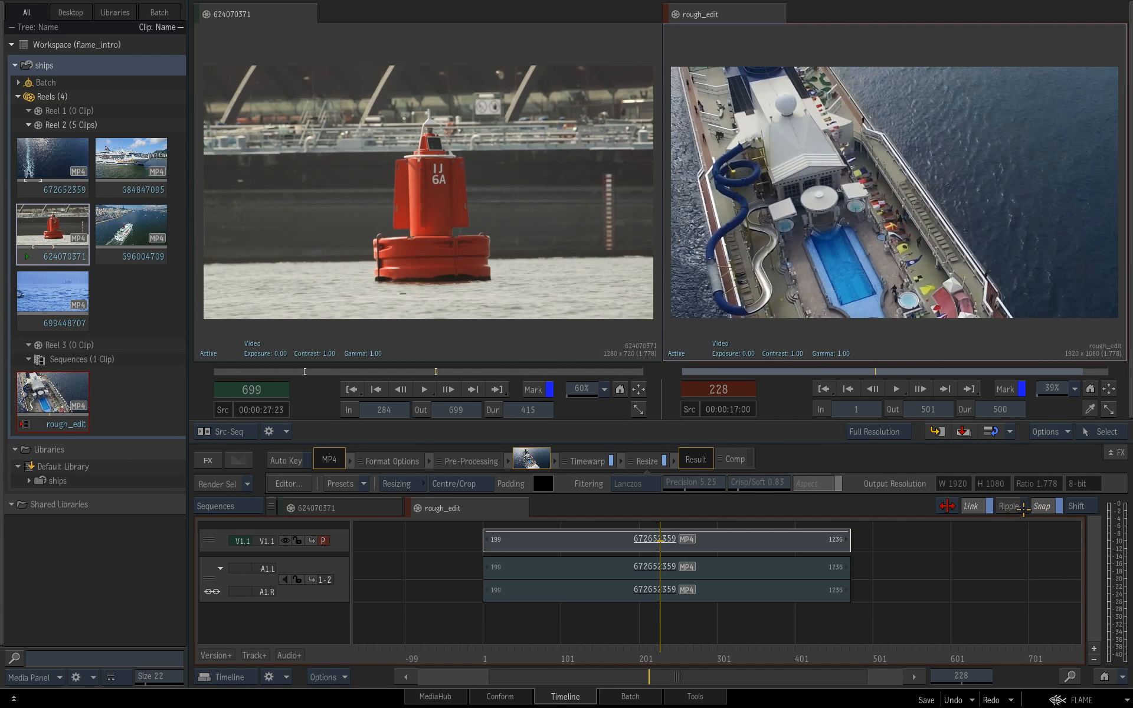
{"action": "left_click", "coordinate": [1012, 432]}
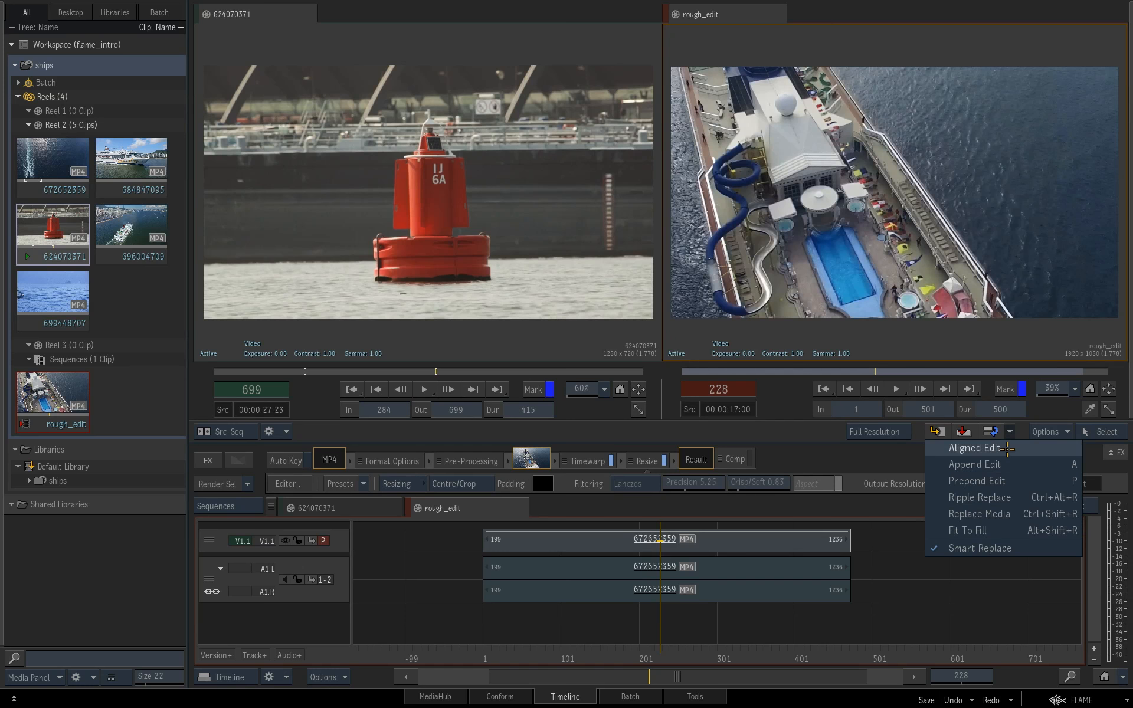
{"action": "left_click", "coordinate": [1007, 449]}
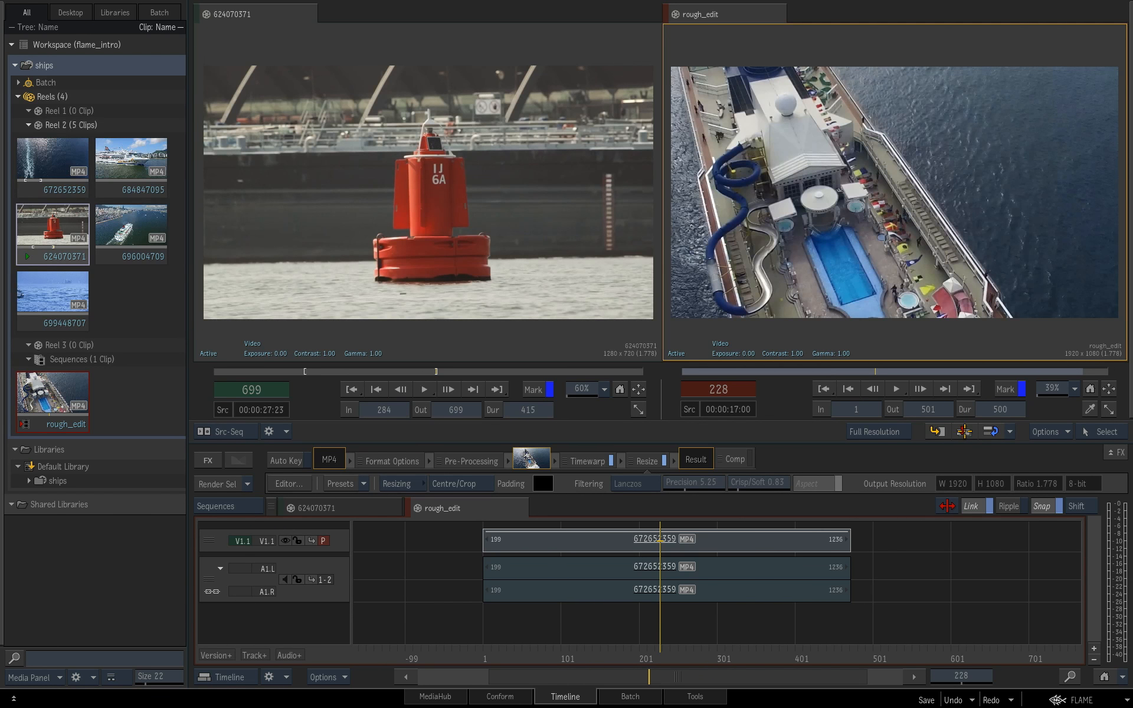
{"action": "left_click", "coordinate": [962, 431]}
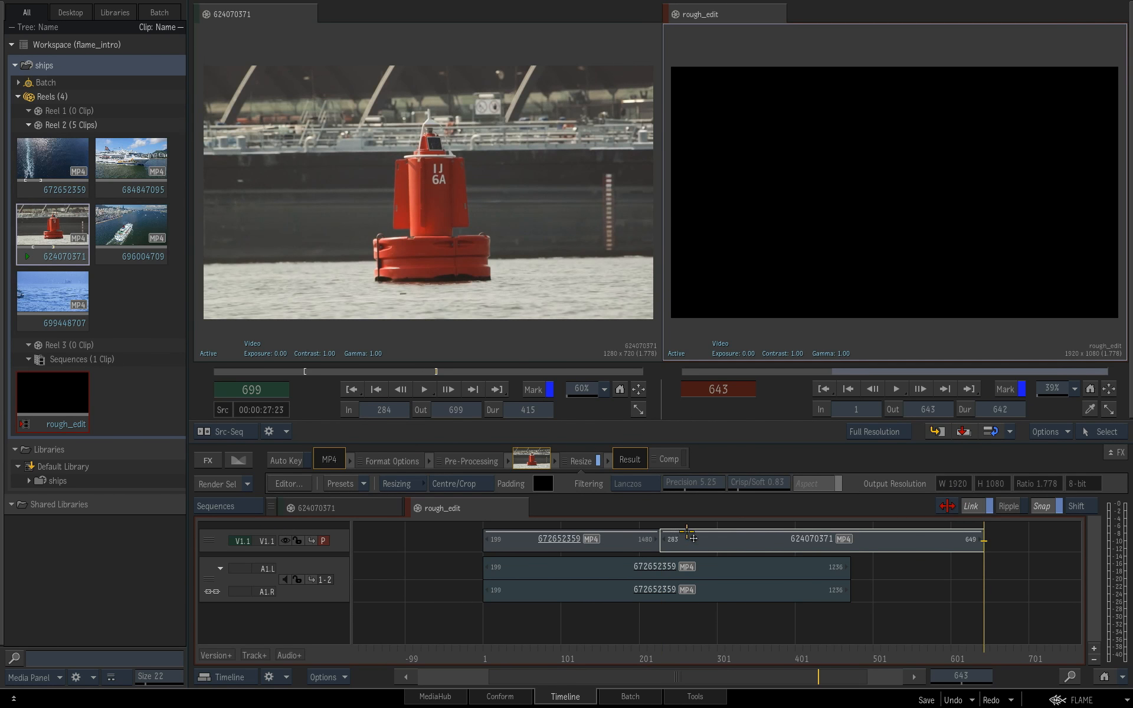
{"action": "left_click", "coordinate": [971, 655]}
{"action": "left_click_drag", "start_coordinate": [971, 655], "coordinate": [670, 653]}
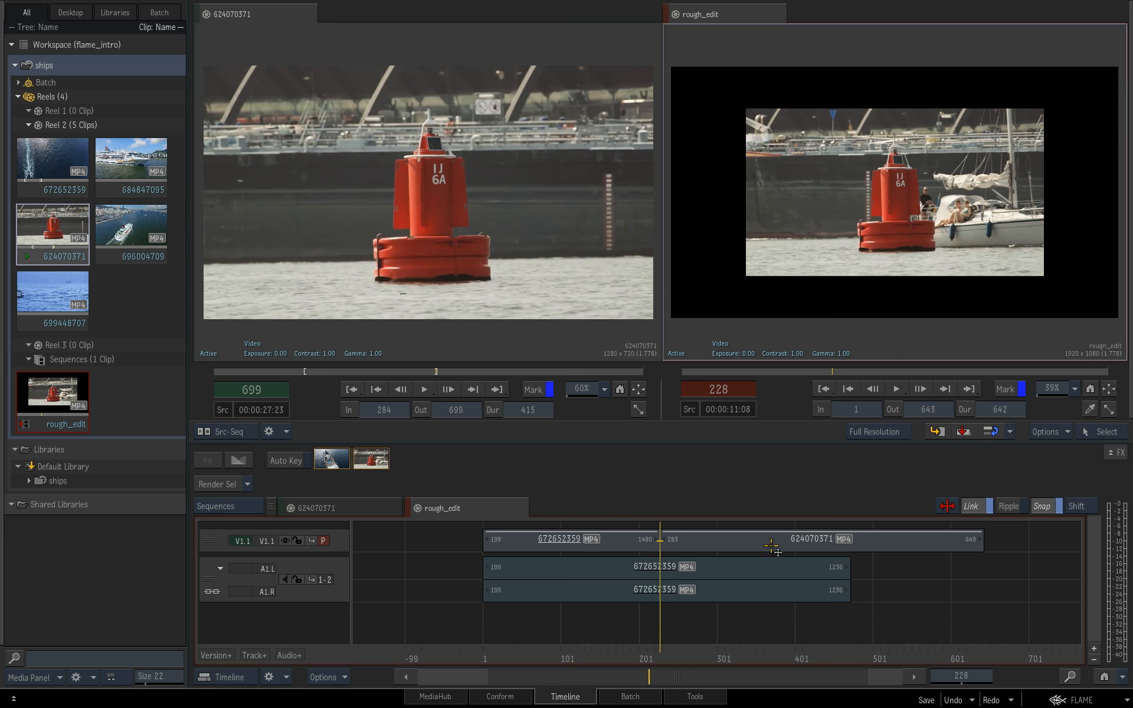
{"action": "left_click_drag", "start_coordinate": [916, 653], "coordinate": [978, 657]}
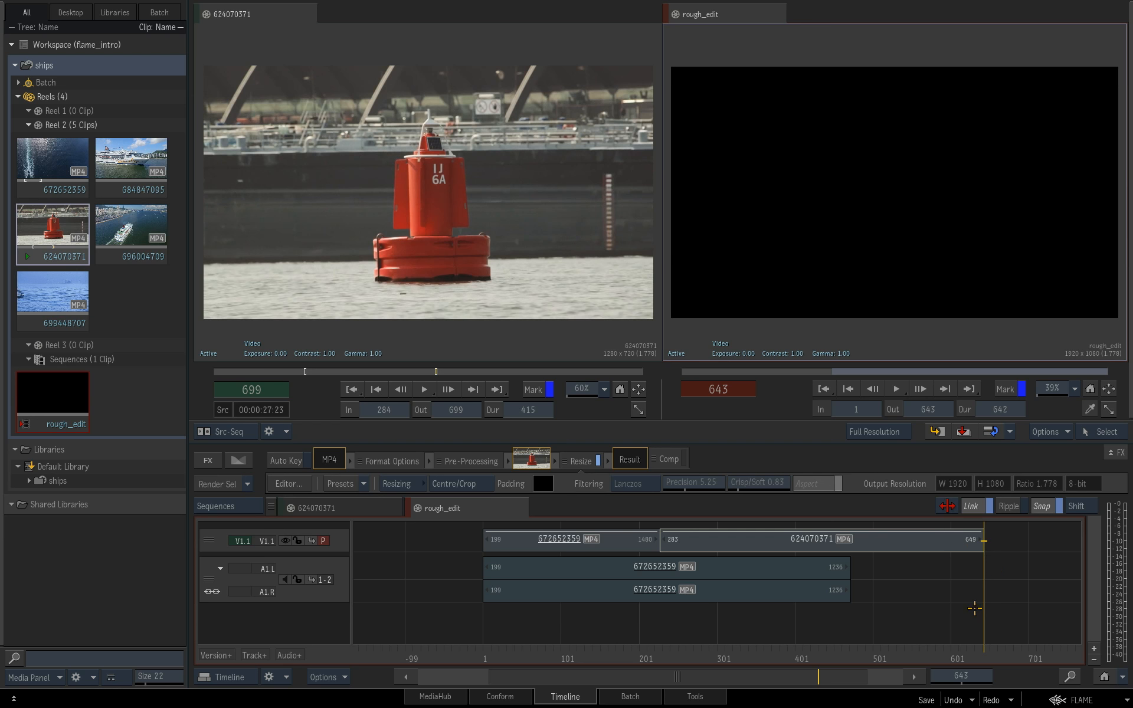
{"action": "key", "text": "ctrl+z"}
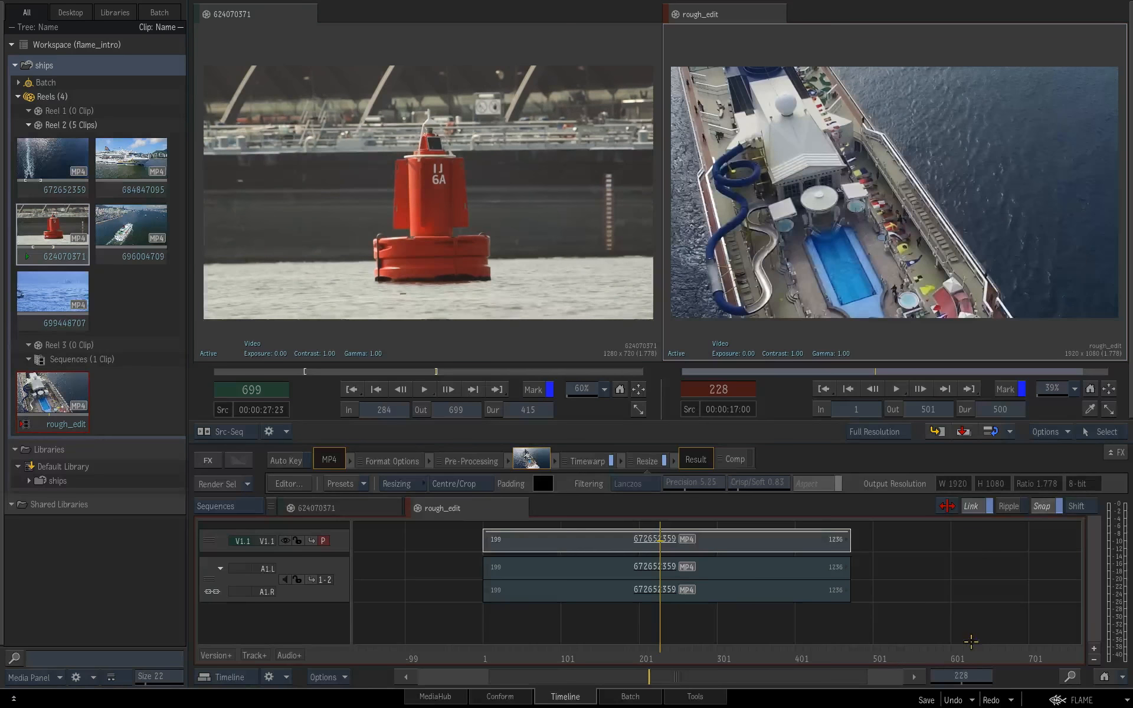
{"action": "left_click", "coordinate": [937, 432]}
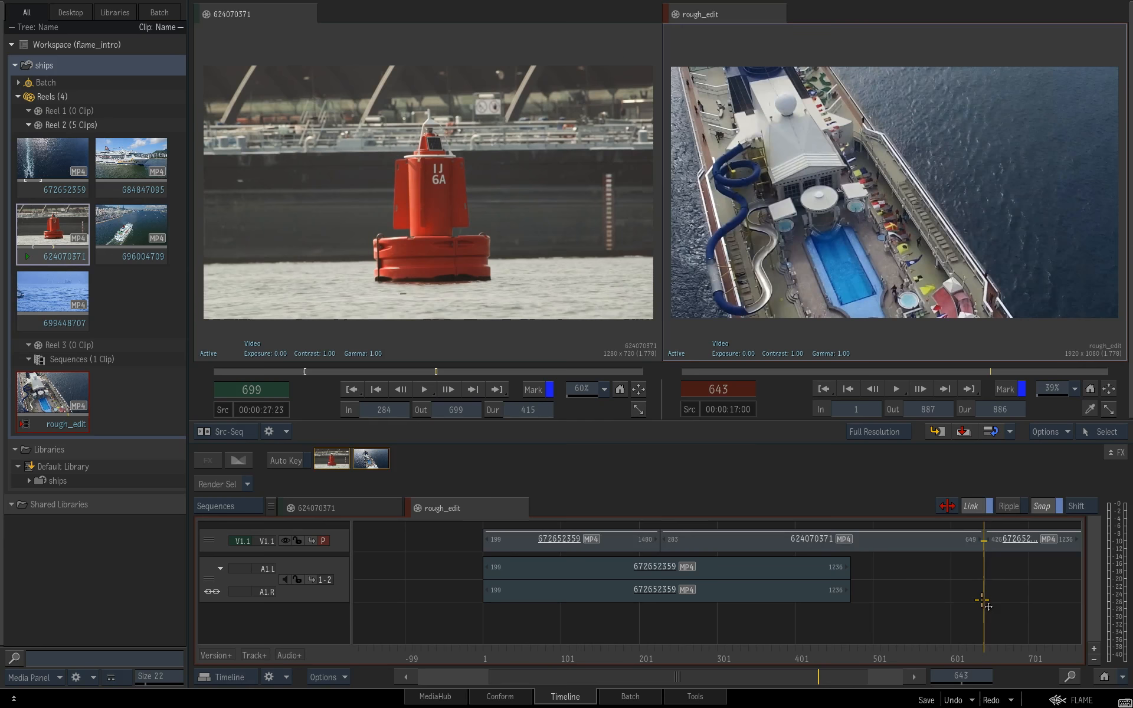
{"action": "key", "text": "ctrl+z"}
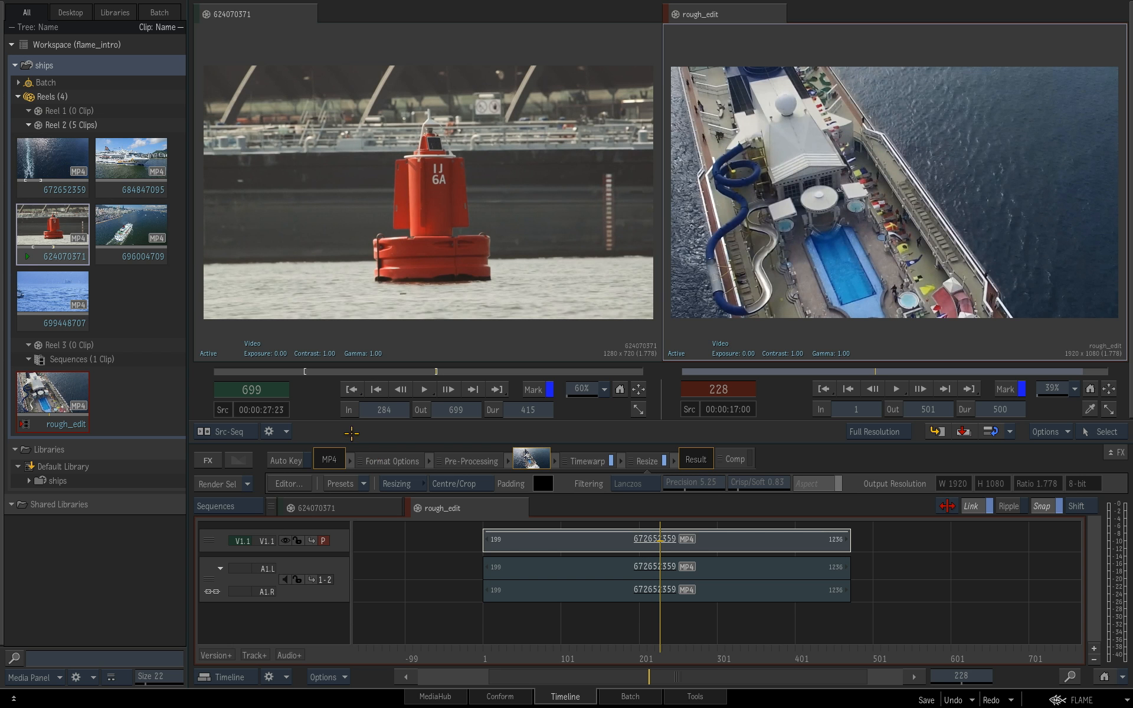
Clear the marks on clip 624070371, try overwriting it from frame 1032 into rough_edit at frame 228, and undo the edit
{"action": "left_click", "coordinate": [350, 411]}
{"action": "left_click", "coordinate": [419, 411]}
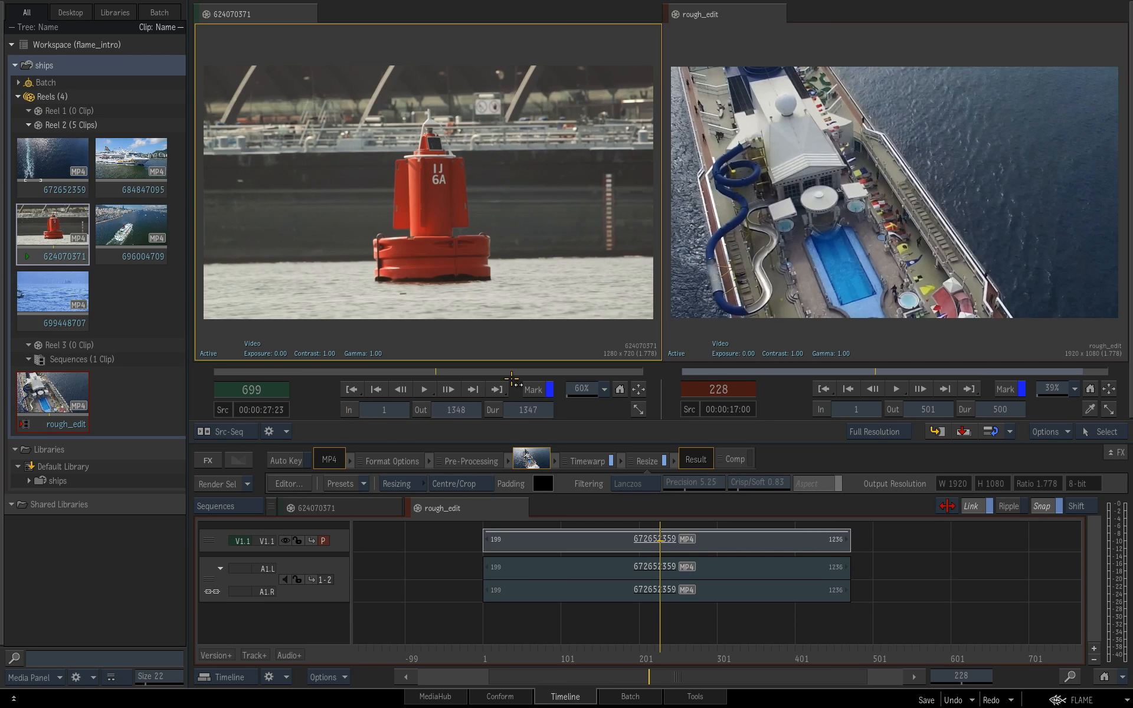
{"action": "left_click_drag", "start_coordinate": [437, 368], "coordinate": [537, 372]}
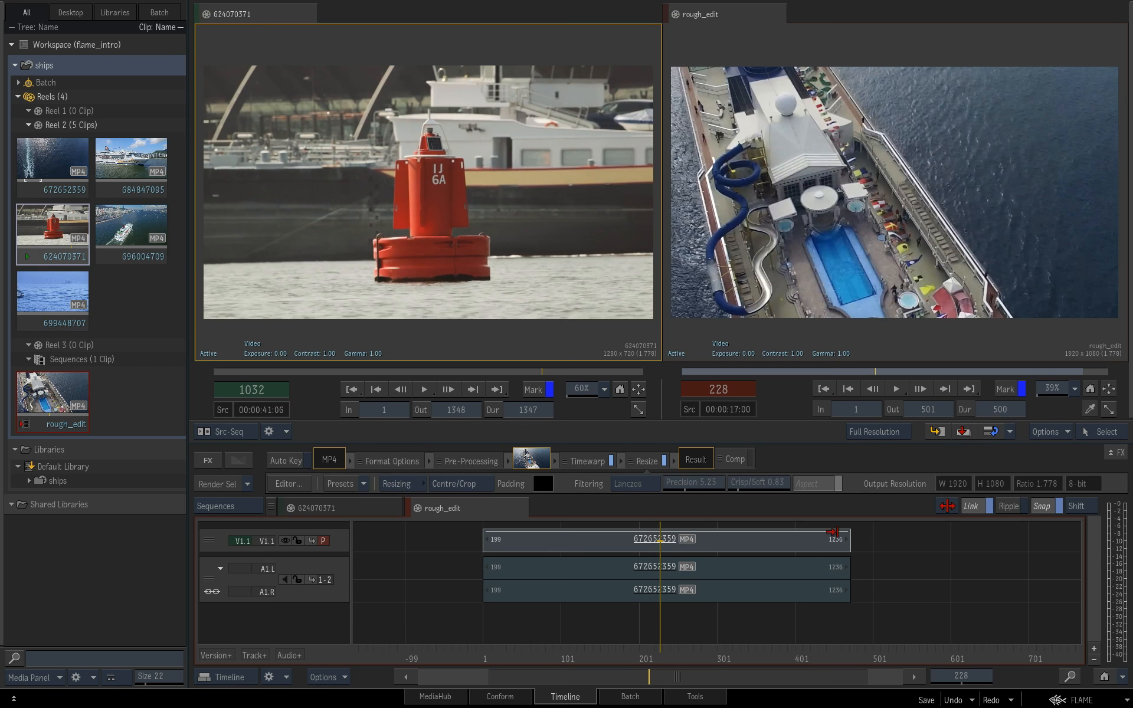
{"action": "left_click", "coordinate": [964, 432]}
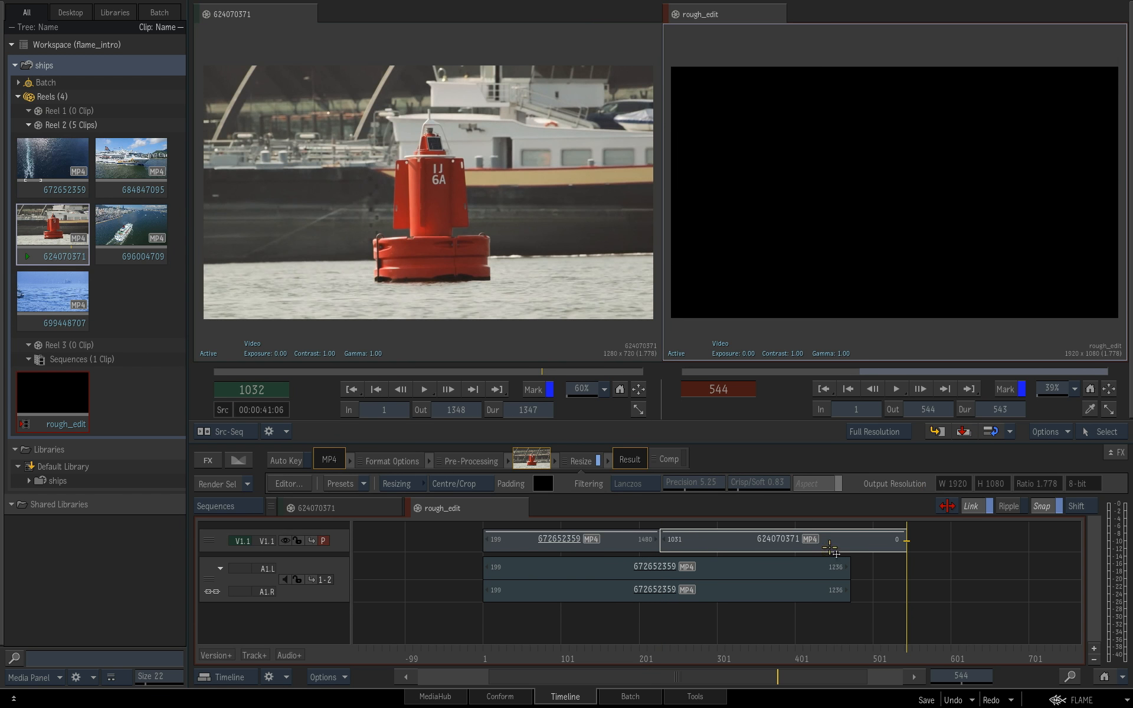
{"action": "left_click_drag", "start_coordinate": [896, 649], "coordinate": [669, 643]}
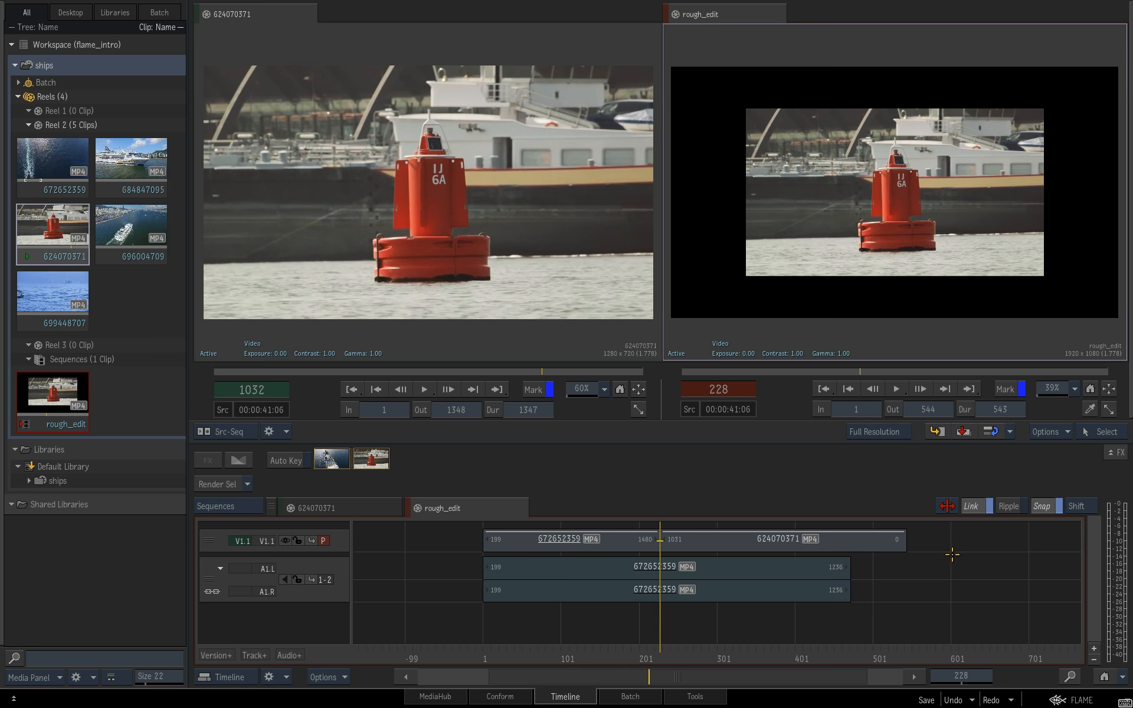
{"action": "key", "text": "ctrl+z"}
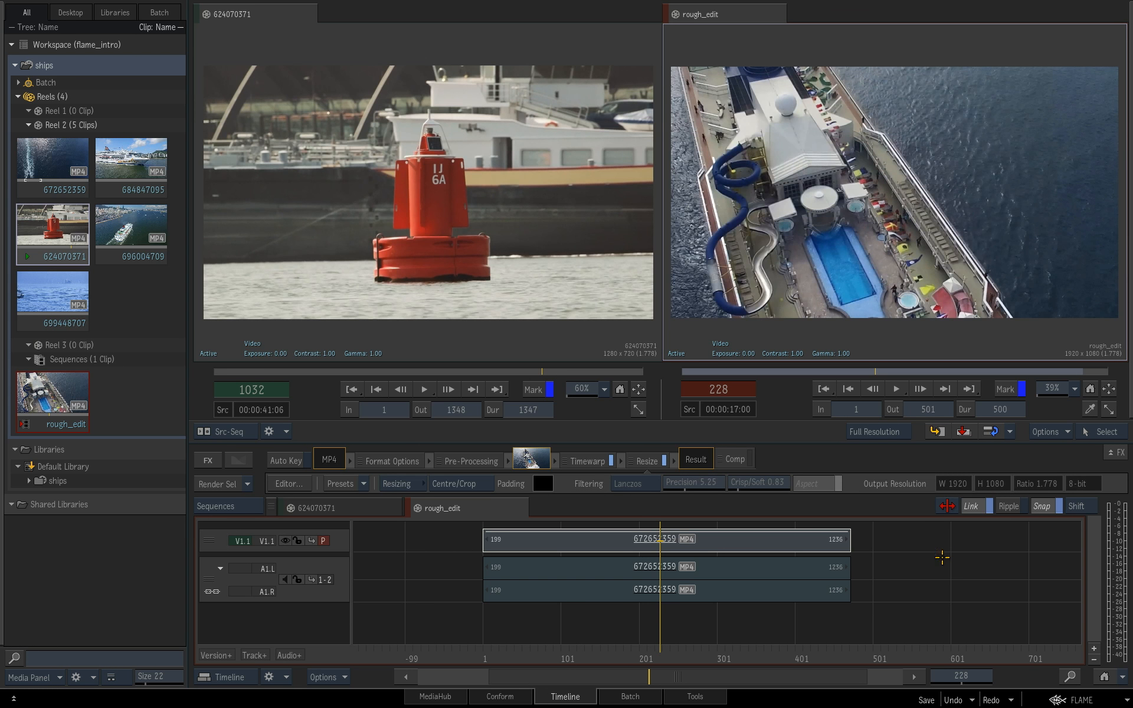
Park rough_edit at frame 300, try an In point at frame 497 on clip 624070371, and clear that mark
{"action": "left_click_drag", "start_coordinate": [667, 654], "coordinate": [714, 653]}
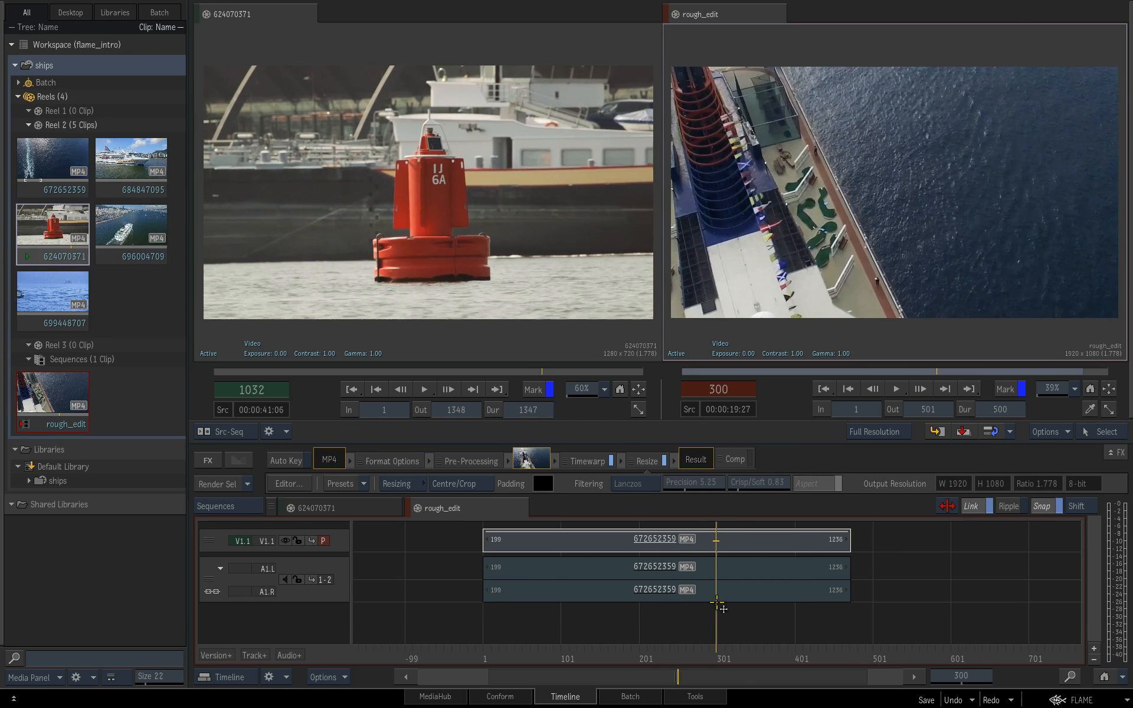
{"action": "left_click_drag", "start_coordinate": [503, 366], "coordinate": [371, 371]}
{"action": "left_click", "coordinate": [347, 415]}
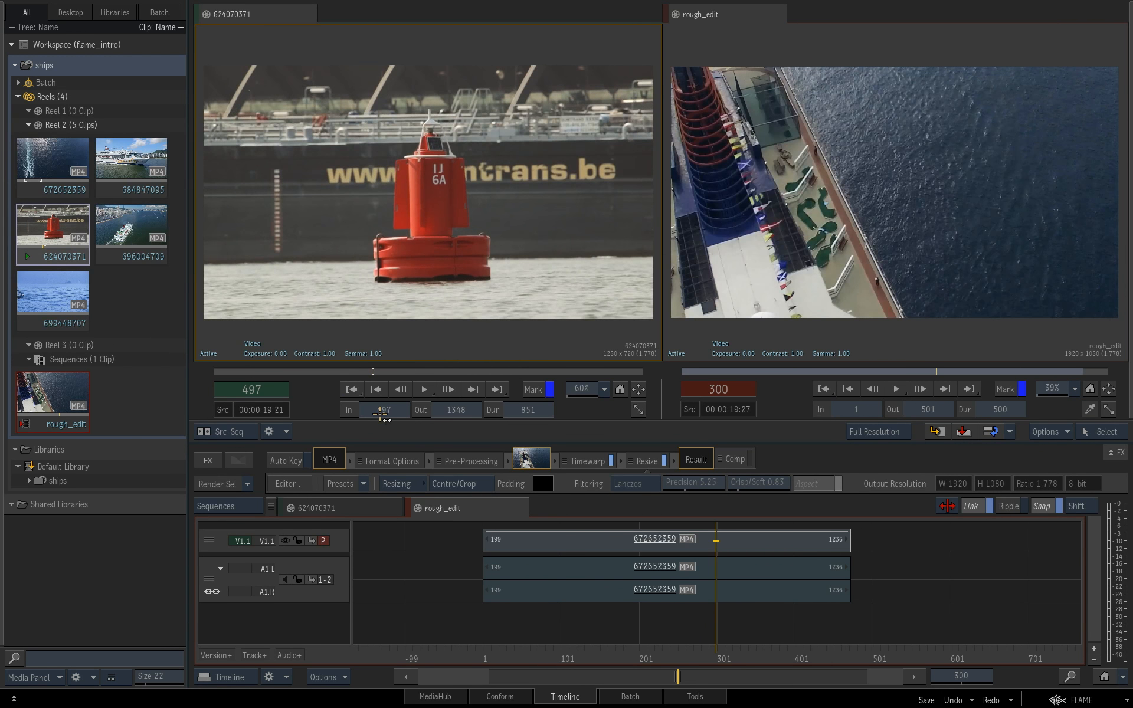
{"action": "left_click_drag", "start_coordinate": [437, 373], "coordinate": [487, 377]}
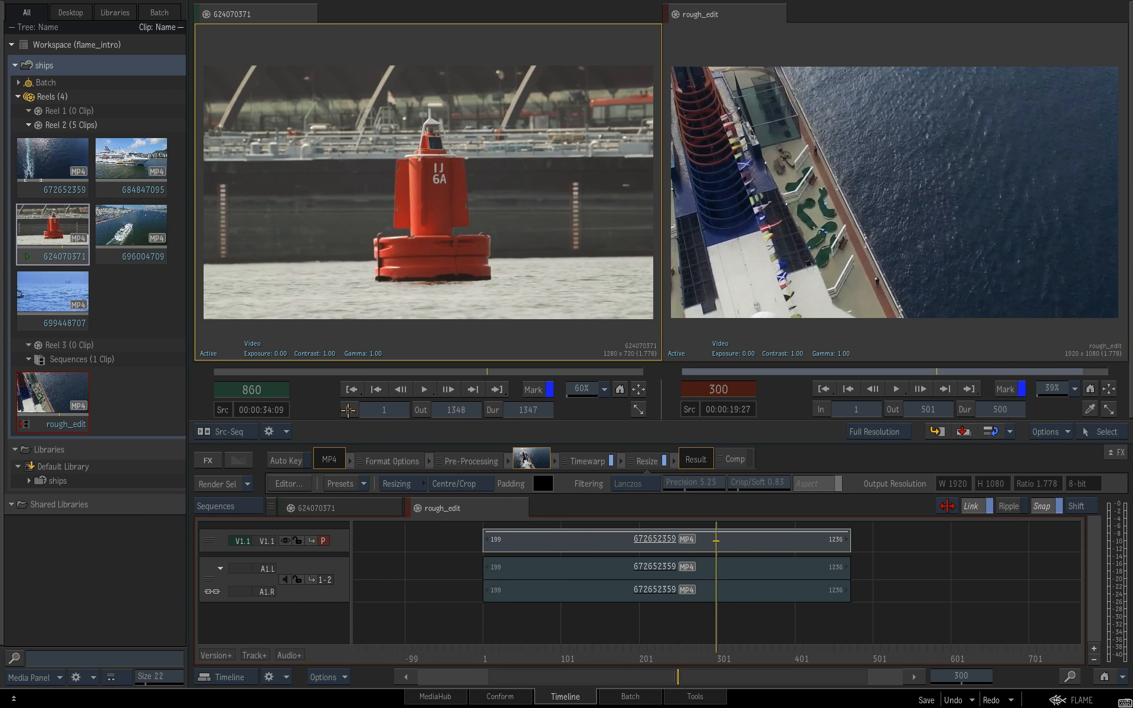
Try overwriting clip 624070371 with only an Out point at frame 110 into rough_edit at frame 300, undo it, and clear the mark
{"action": "left_click_drag", "start_coordinate": [486, 372], "coordinate": [249, 374]}
{"action": "left_click", "coordinate": [423, 410]}
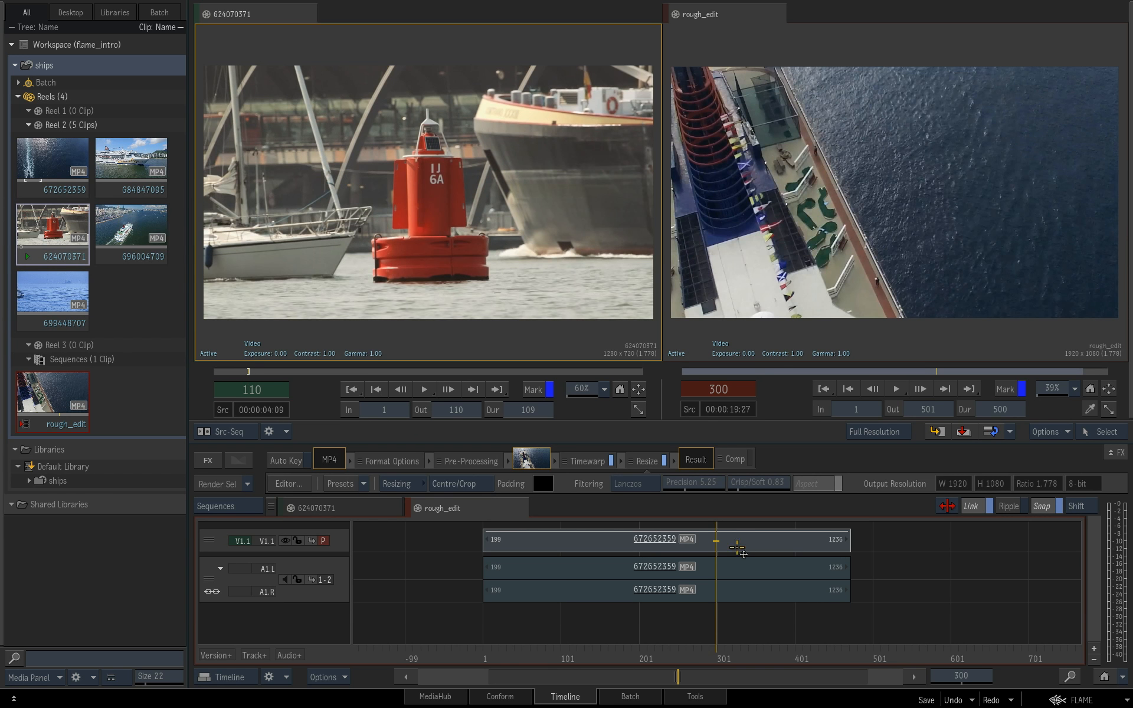
{"action": "left_click", "coordinate": [963, 433]}
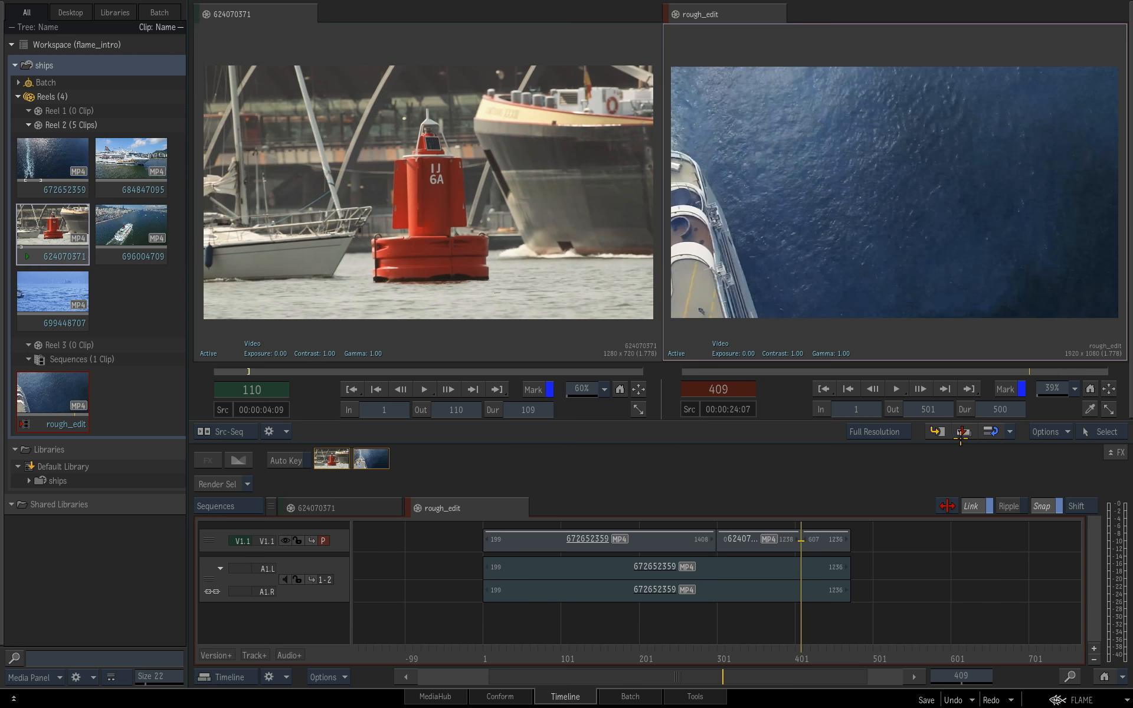
{"action": "left_click_drag", "start_coordinate": [802, 658], "coordinate": [748, 660]}
{"action": "key", "text": "ctrl+z"}
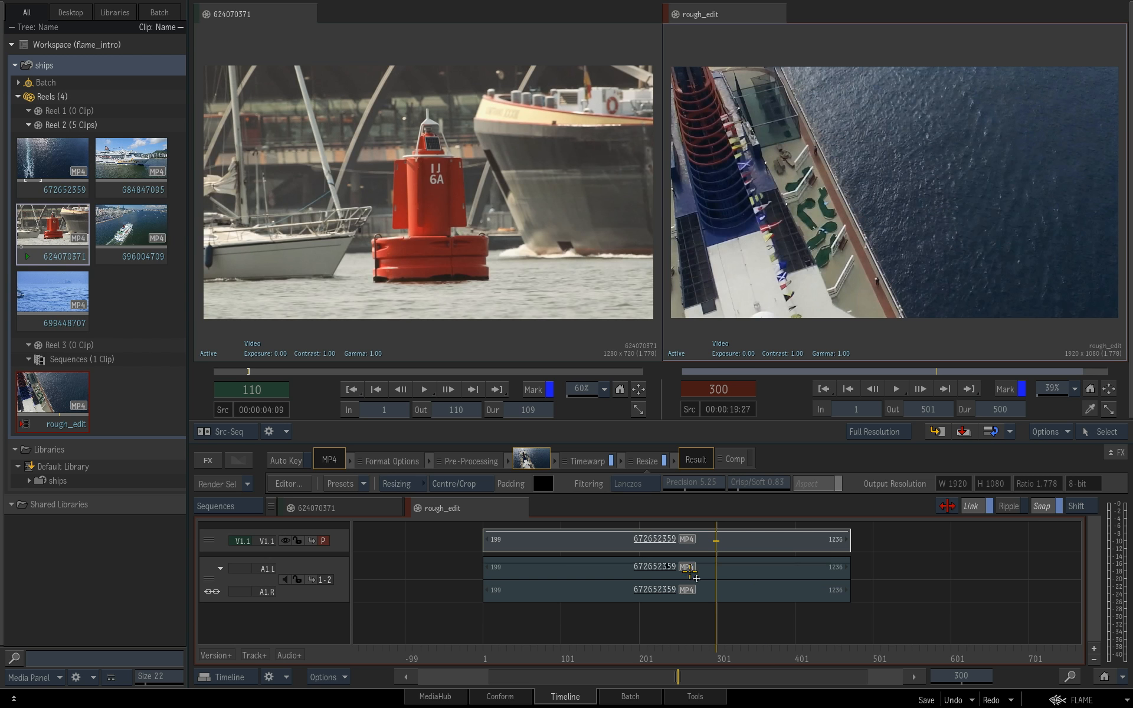
{"action": "left_click", "coordinate": [421, 413]}
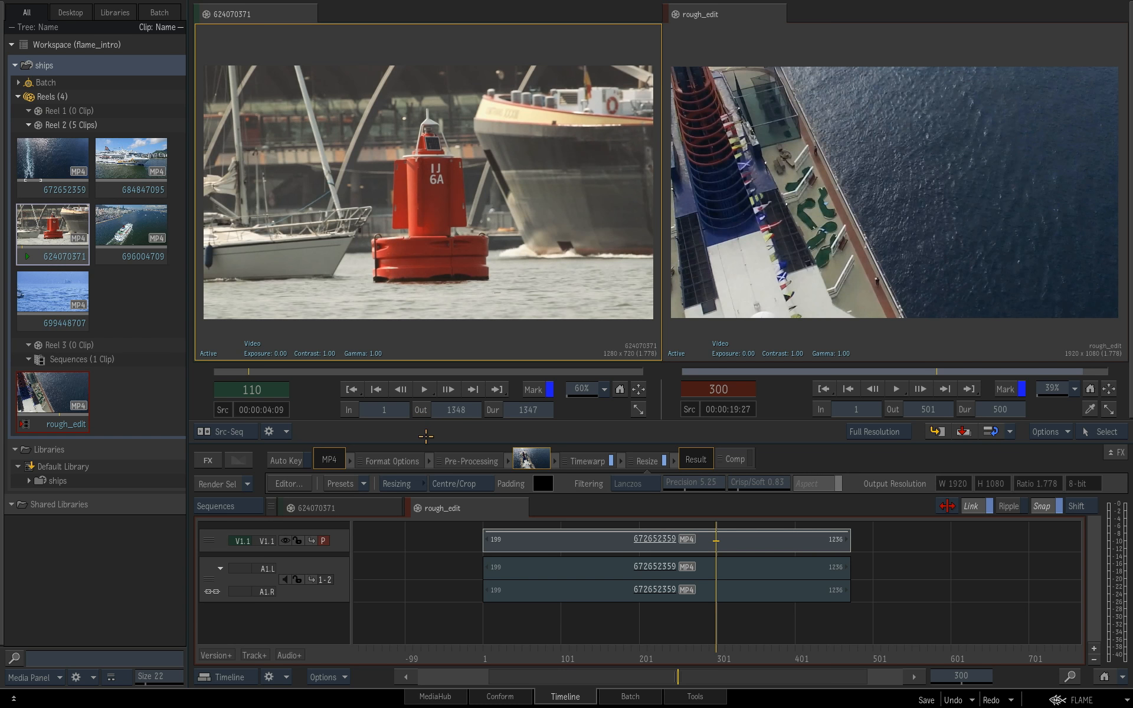
Mark an In point at frame 231 of rough_edit and mark clip 624070371 from frame 747 to 873
{"action": "left_click_drag", "start_coordinate": [707, 658], "coordinate": [769, 647]}
{"action": "left_click", "coordinate": [820, 409]}
{"action": "left_click_drag", "start_coordinate": [407, 376], "coordinate": [452, 372]}
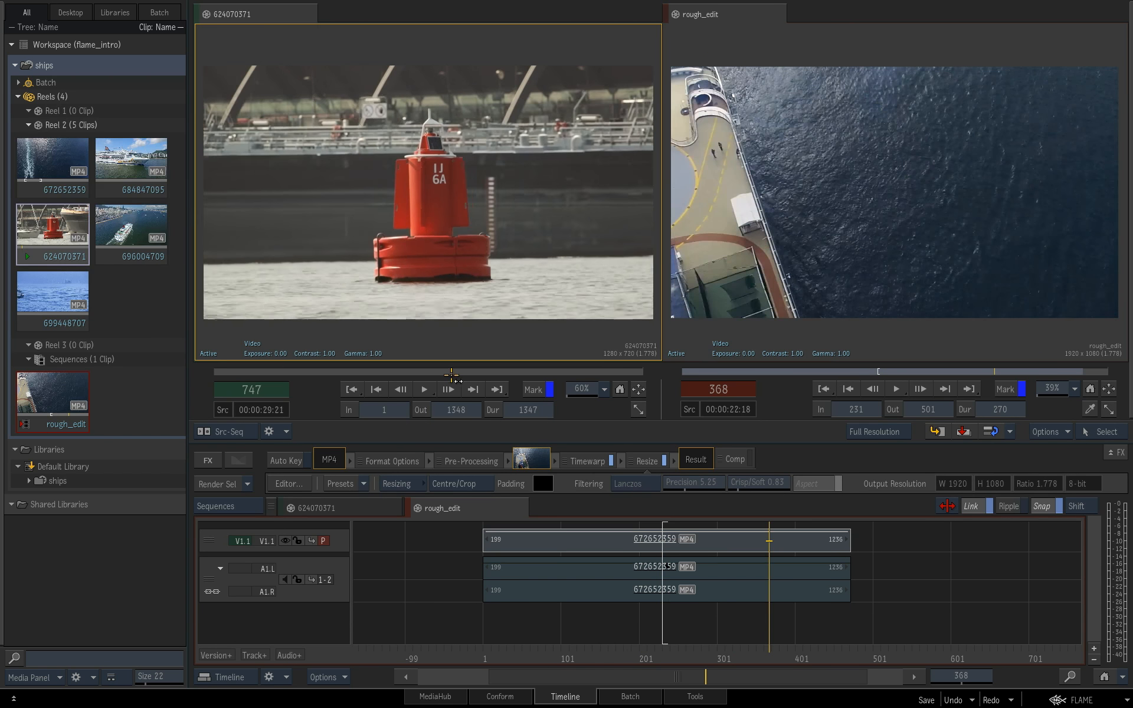
{"action": "key", "text": "i"}
{"action": "left_click", "coordinate": [491, 374]}
{"action": "left_click", "coordinate": [423, 411]}
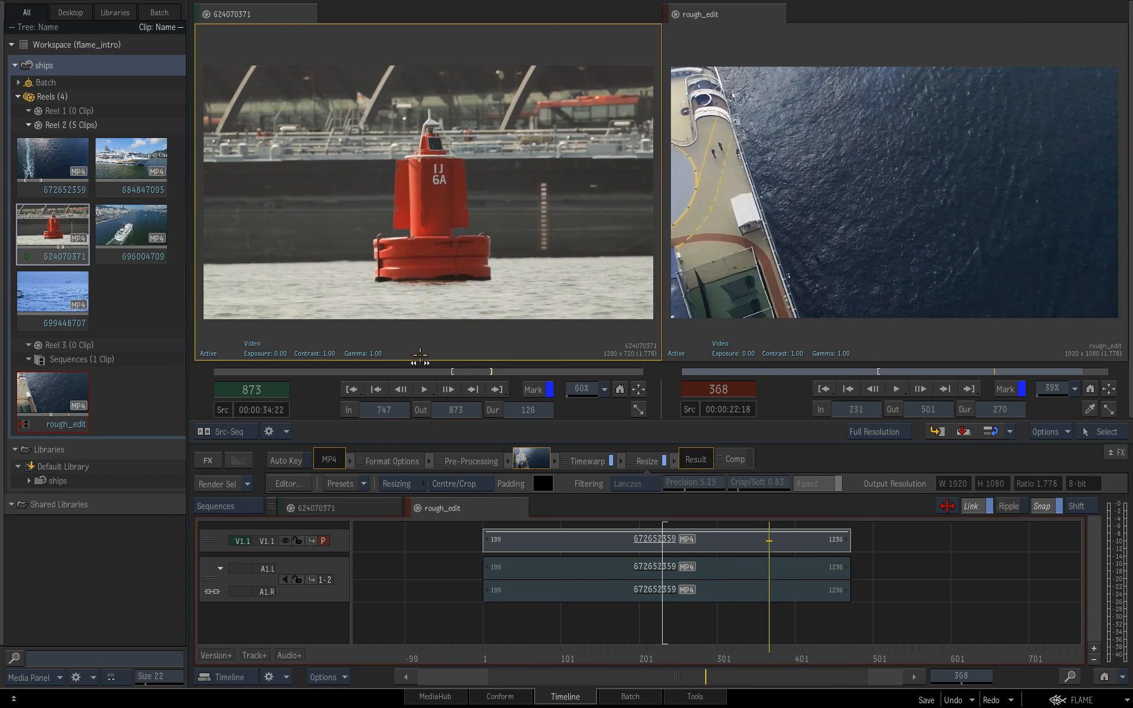
Clear the In point on rough_edit and the In and Out points on clip 624070371
{"action": "left_click", "coordinate": [961, 433]}
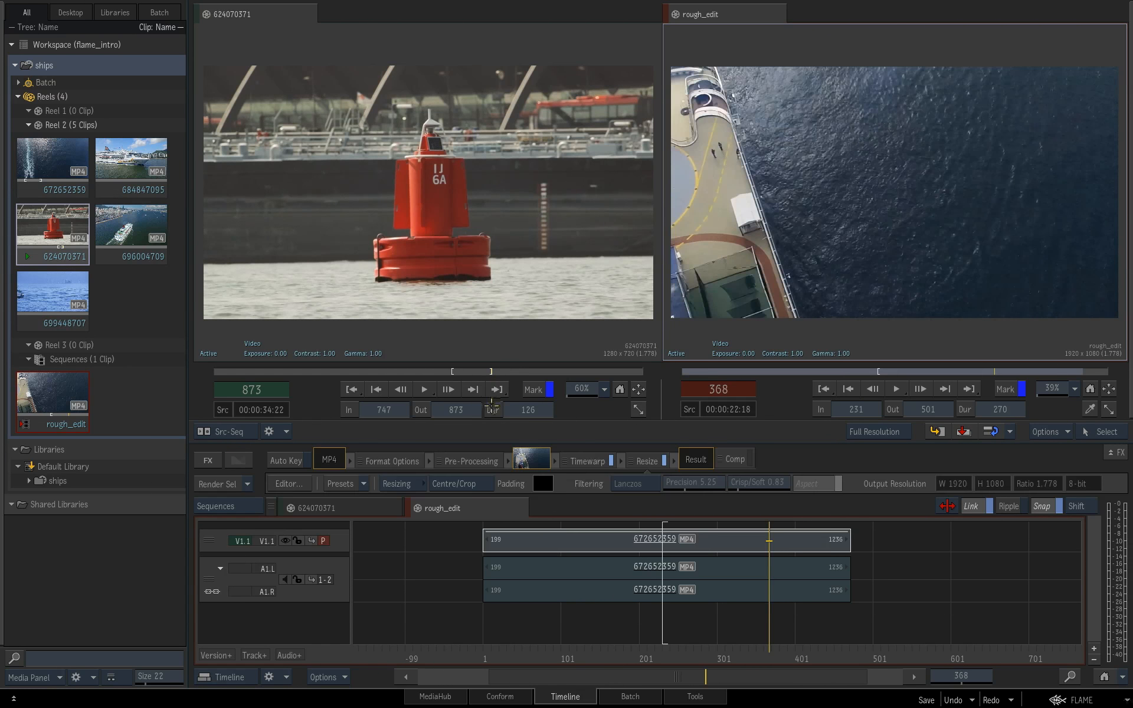
{"action": "left_click", "coordinate": [821, 411]}
{"action": "left_click", "coordinate": [421, 410]}
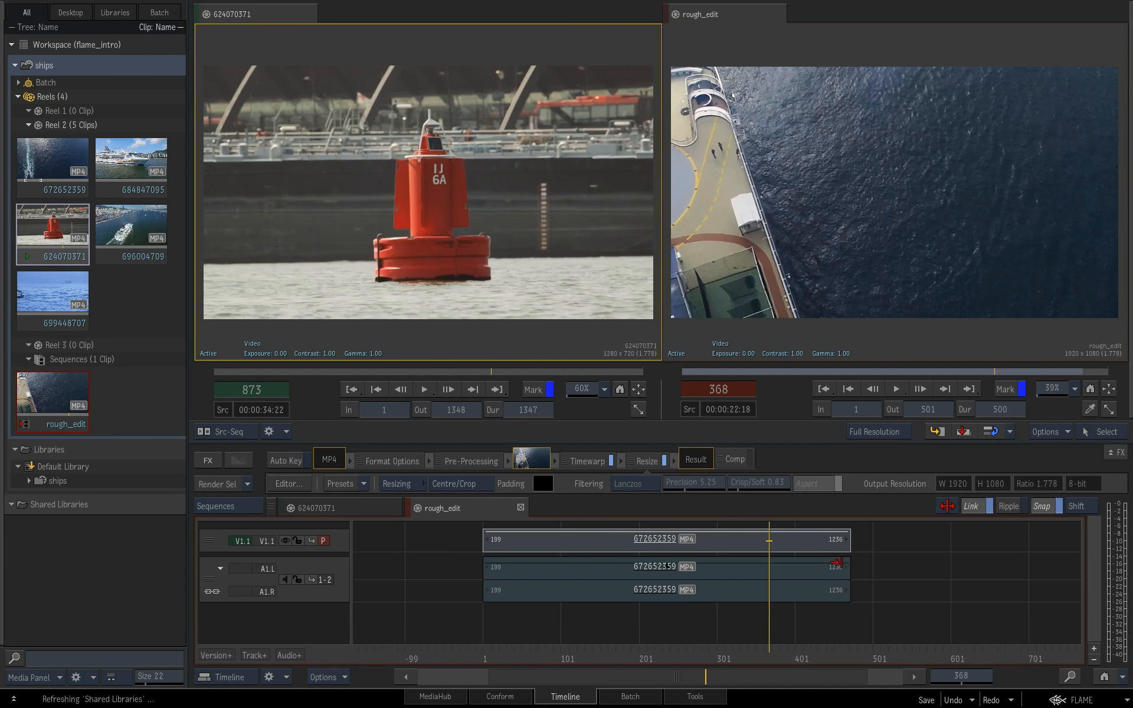
Mark clip 624070371 from frame 873 to 1051 and place it on a new V1.2 track at frame 263 of rough_edit
{"action": "left_click_drag", "start_coordinate": [782, 663], "coordinate": [690, 653]}
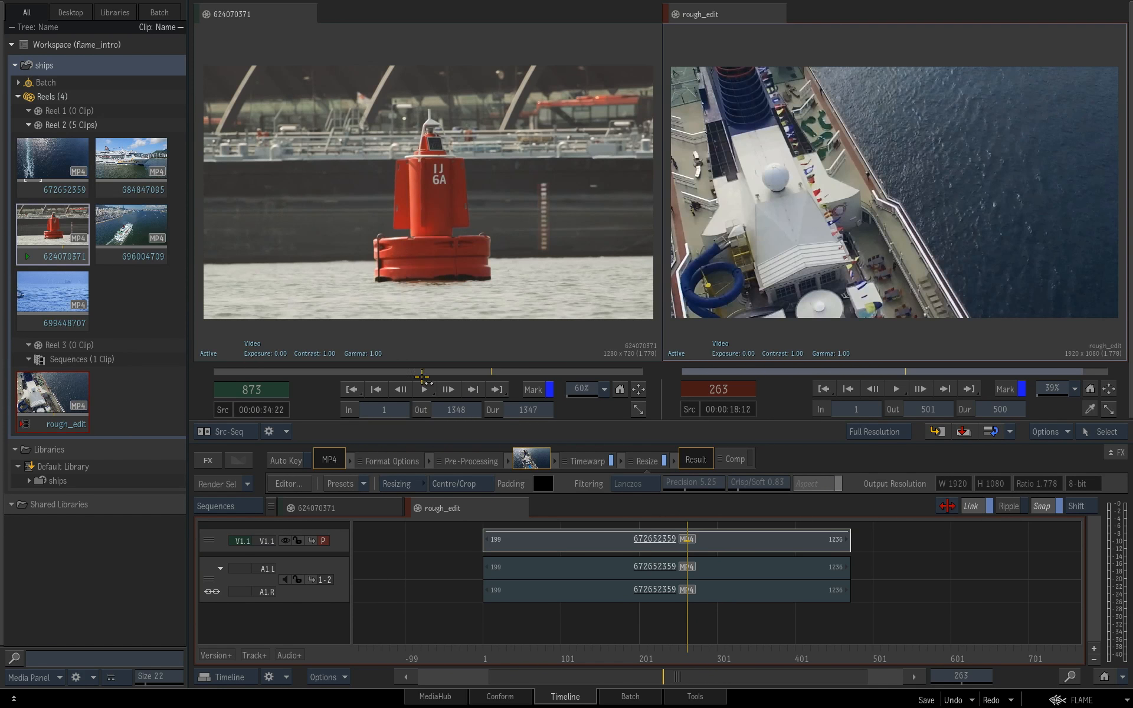
{"action": "left_click", "coordinate": [349, 410]}
{"action": "left_click_drag", "start_coordinate": [511, 372], "coordinate": [547, 372]}
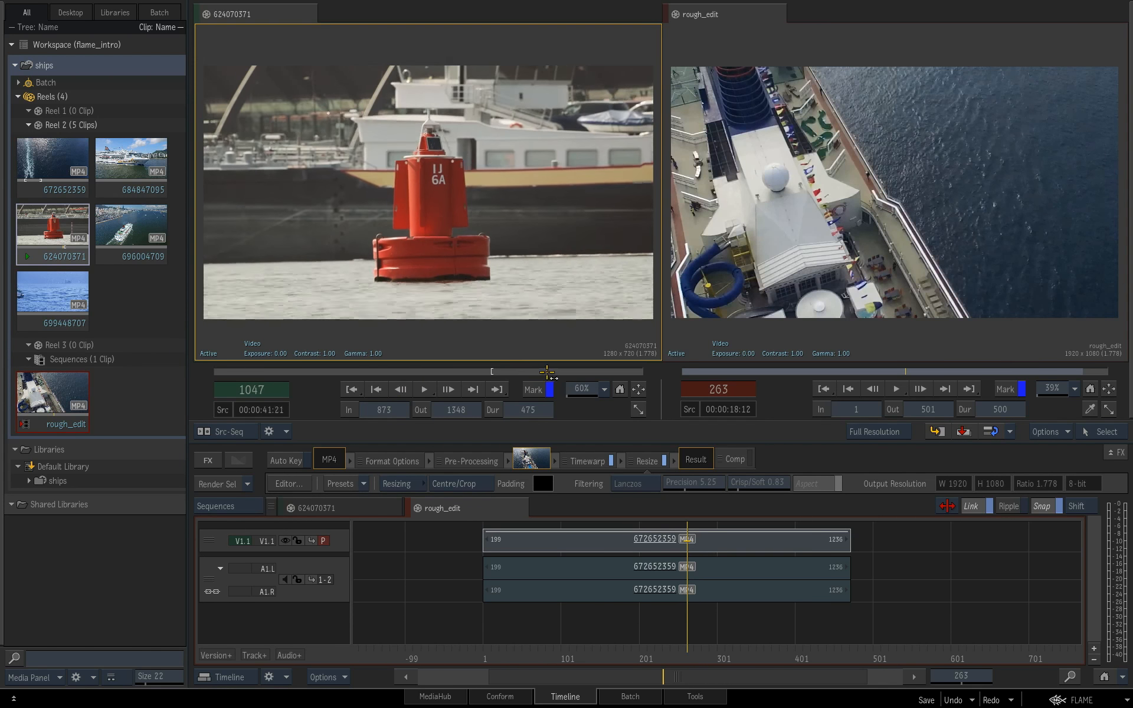
{"action": "left_click", "coordinate": [421, 410]}
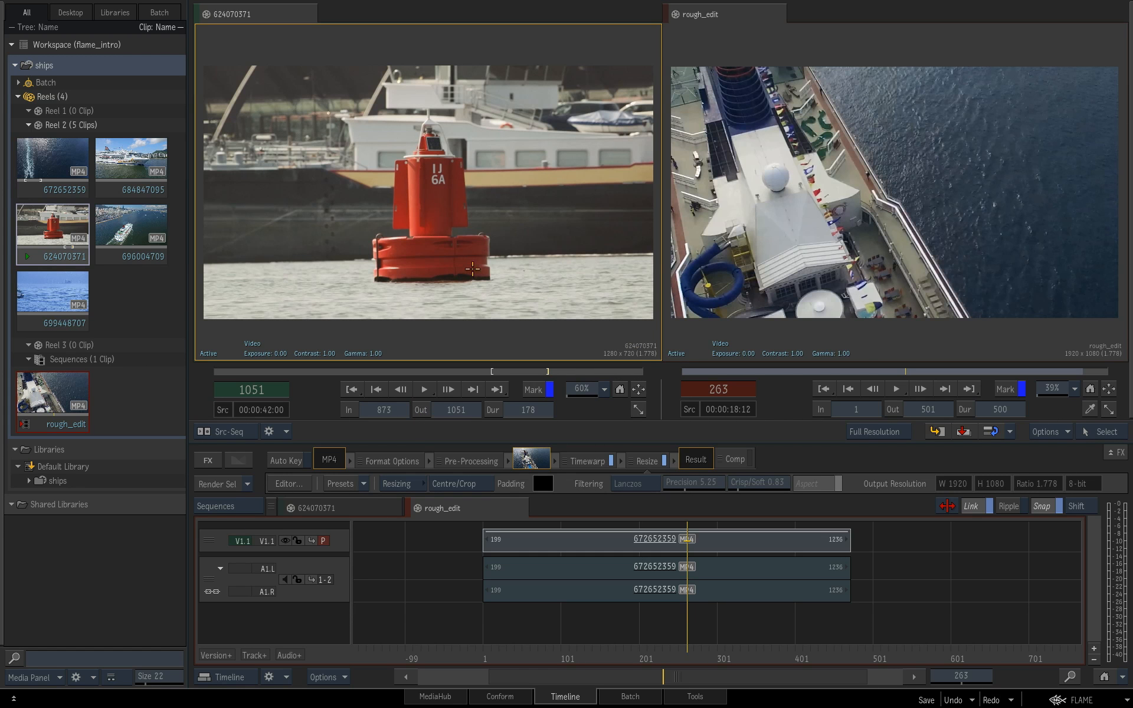
{"action": "left_click_drag", "start_coordinate": [512, 249], "coordinate": [698, 525]}
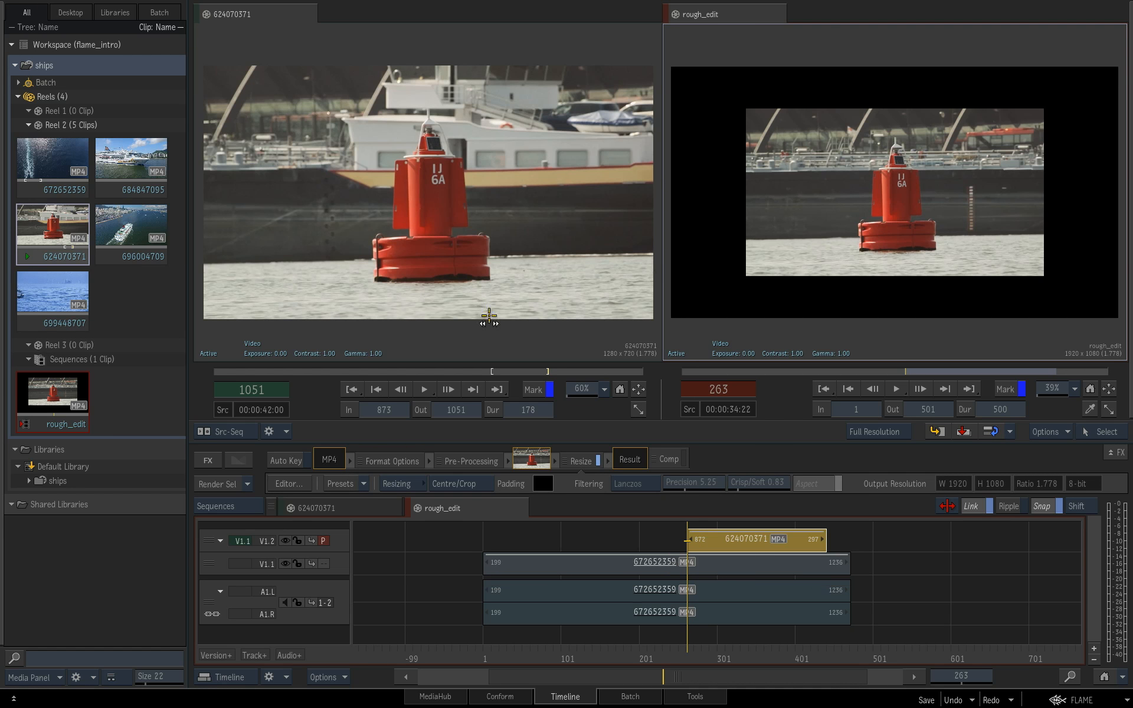
Undo the last placement of clip 624070371 and add an empty video track V1.2 to rough_edit
{"action": "key", "text": "ctrl+z"}
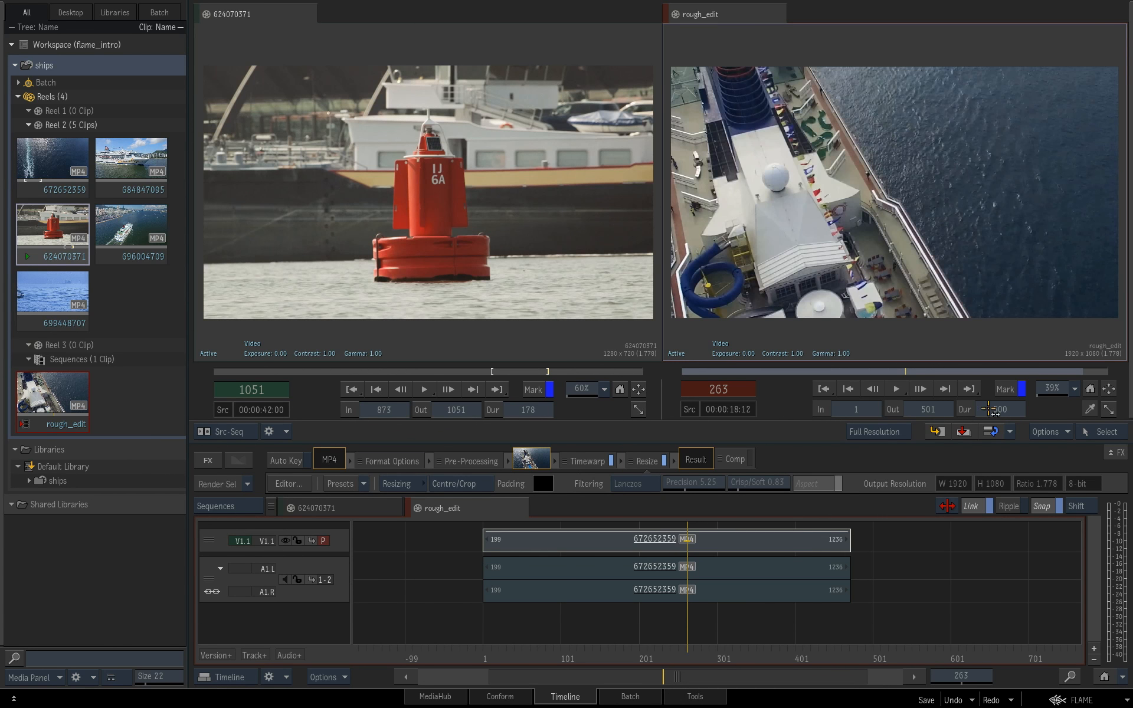
{"action": "left_click", "coordinate": [255, 655]}
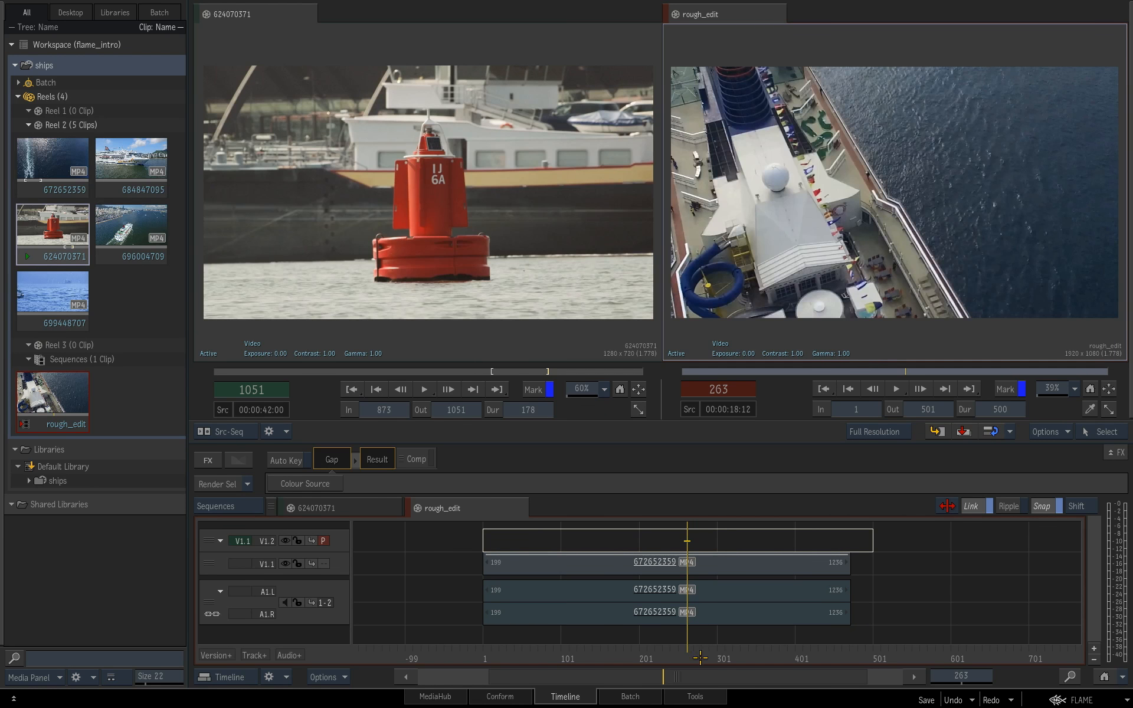
Try overwriting the marked part of clip 624070371 onto track V1.2 at frame 234 of rough_edit, and undo the edit
{"action": "left_click_drag", "start_coordinate": [702, 652], "coordinate": [672, 658]}
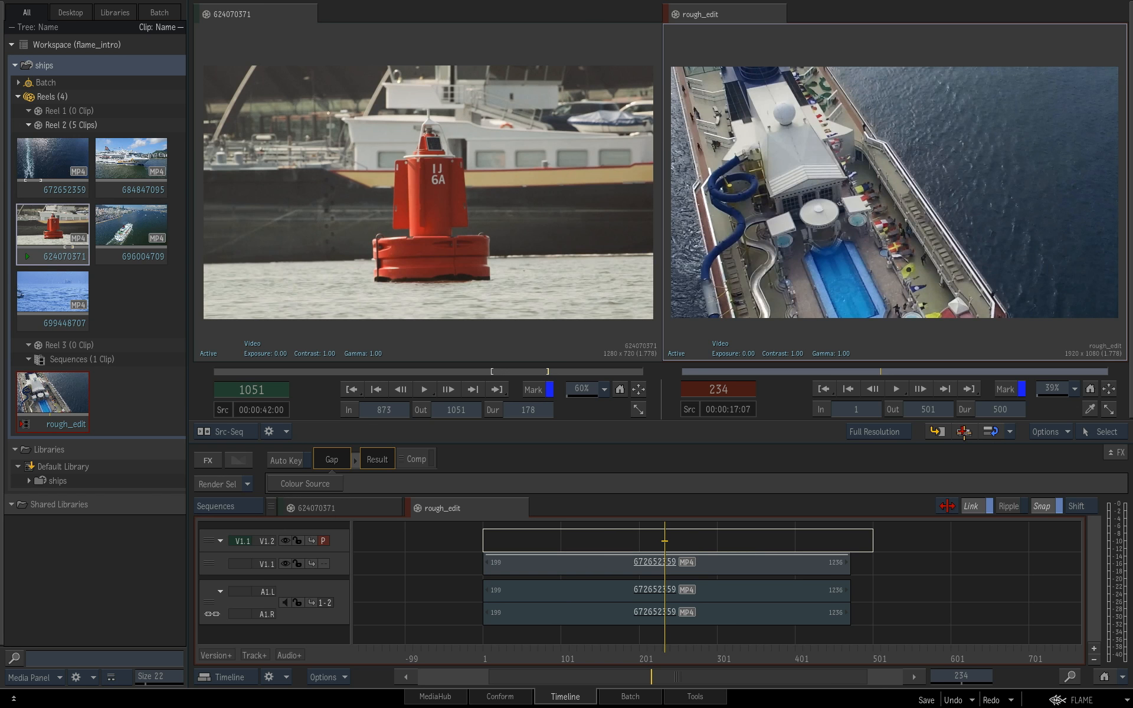
{"action": "left_click", "coordinate": [964, 431]}
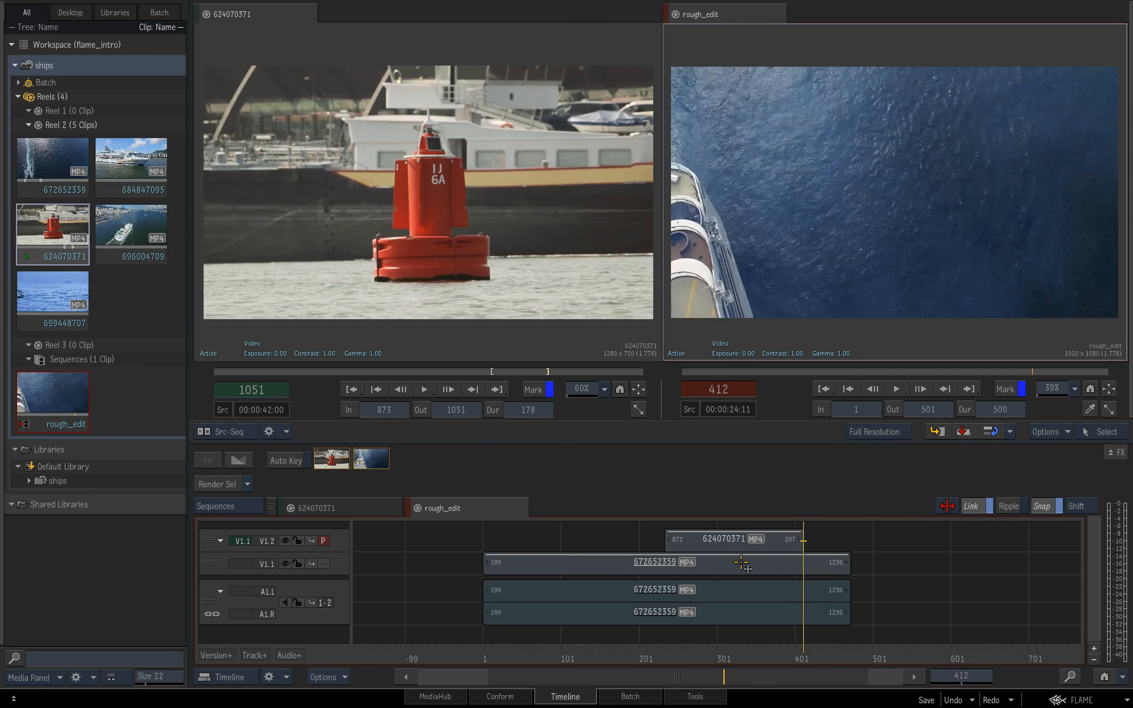
{"action": "key", "text": "ctrl+z"}
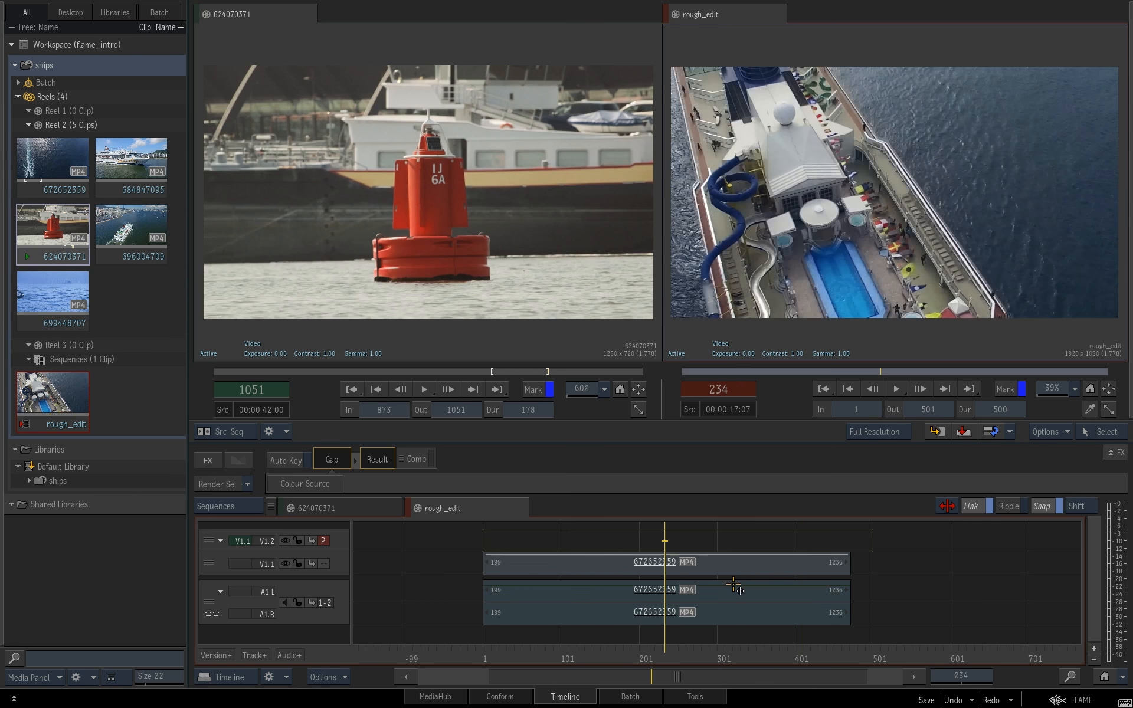
Make V1.1 the primary track, try overwriting clip 624070371 onto it at frame 234 of rough_edit, and undo the edit
{"action": "left_click", "coordinate": [667, 566]}
{"action": "left_click", "coordinate": [670, 541]}
{"action": "left_click", "coordinate": [324, 564]}
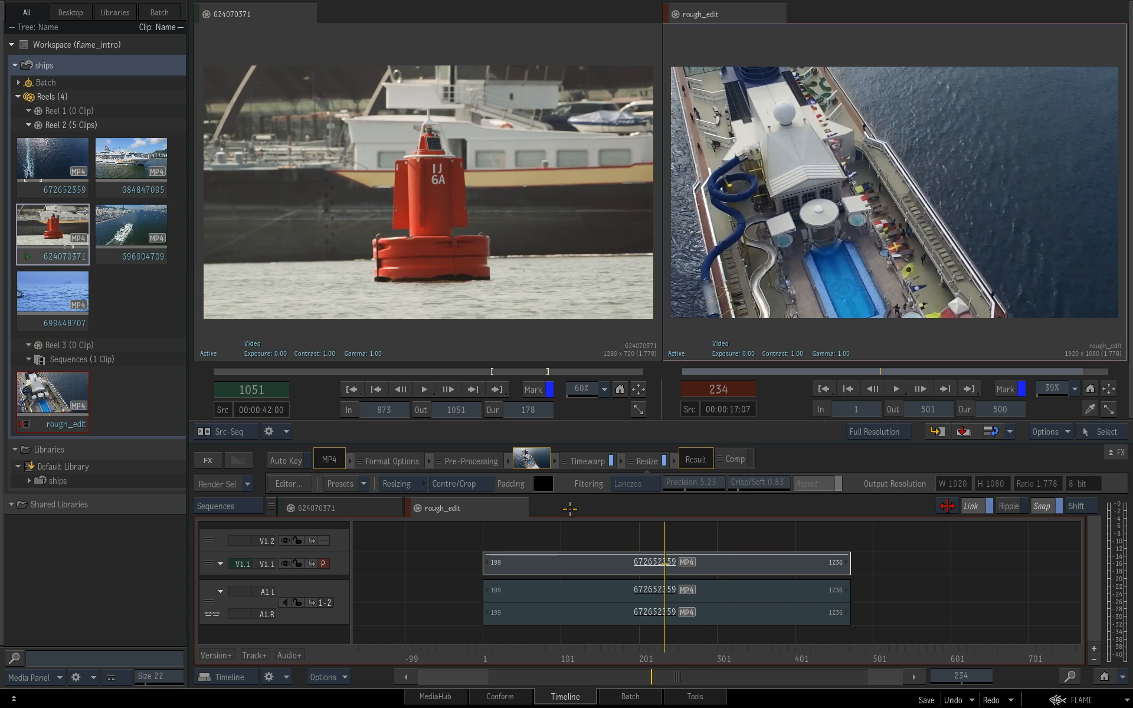
{"action": "left_click", "coordinate": [963, 433]}
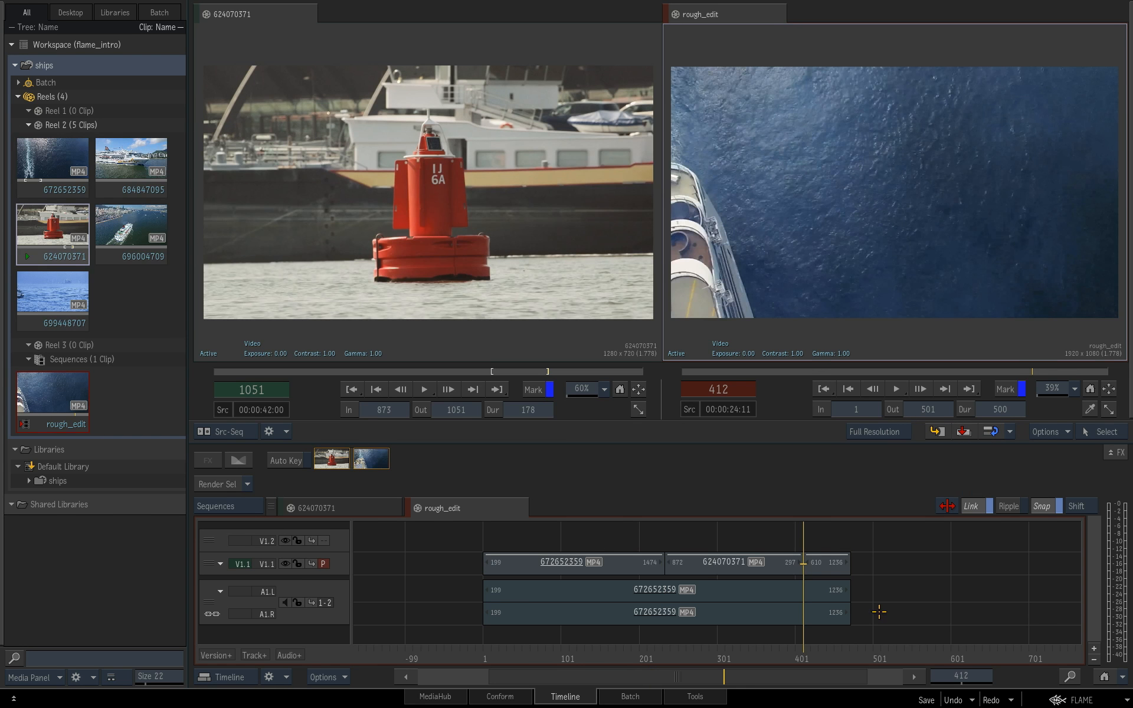
{"action": "key", "text": "ctrl+z"}
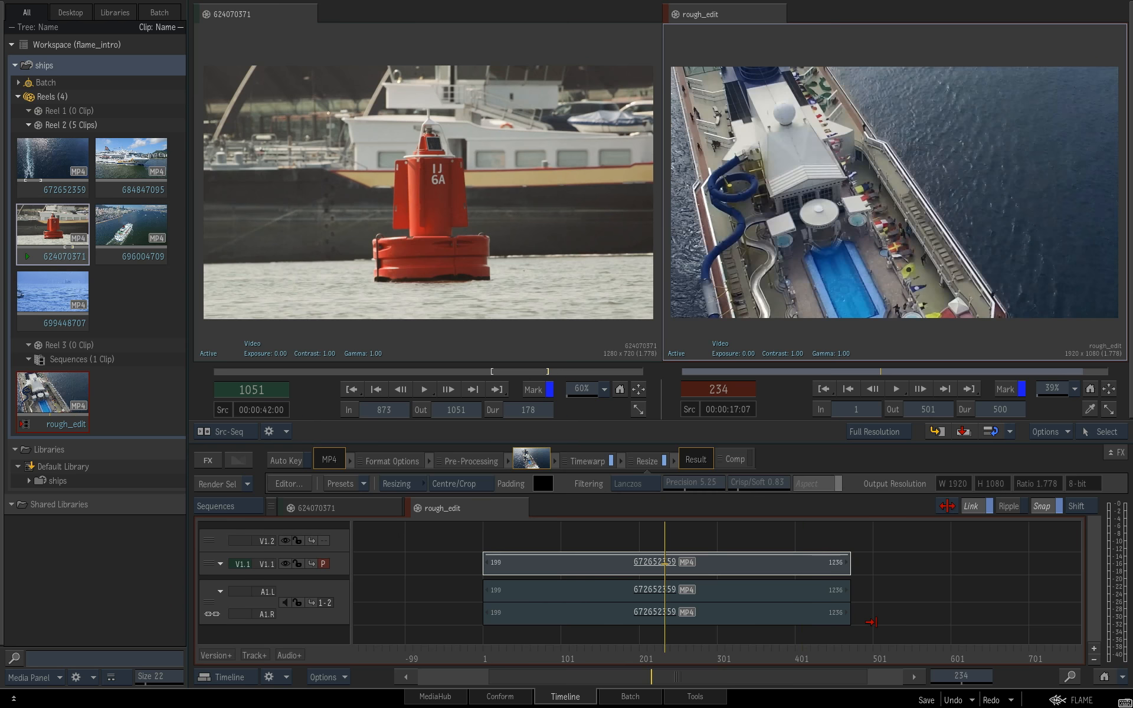
Make V1.2 the primary track and mark rough_edit with an In point at frame 199 and an Out point at frame 371
{"action": "left_click", "coordinate": [673, 540]}
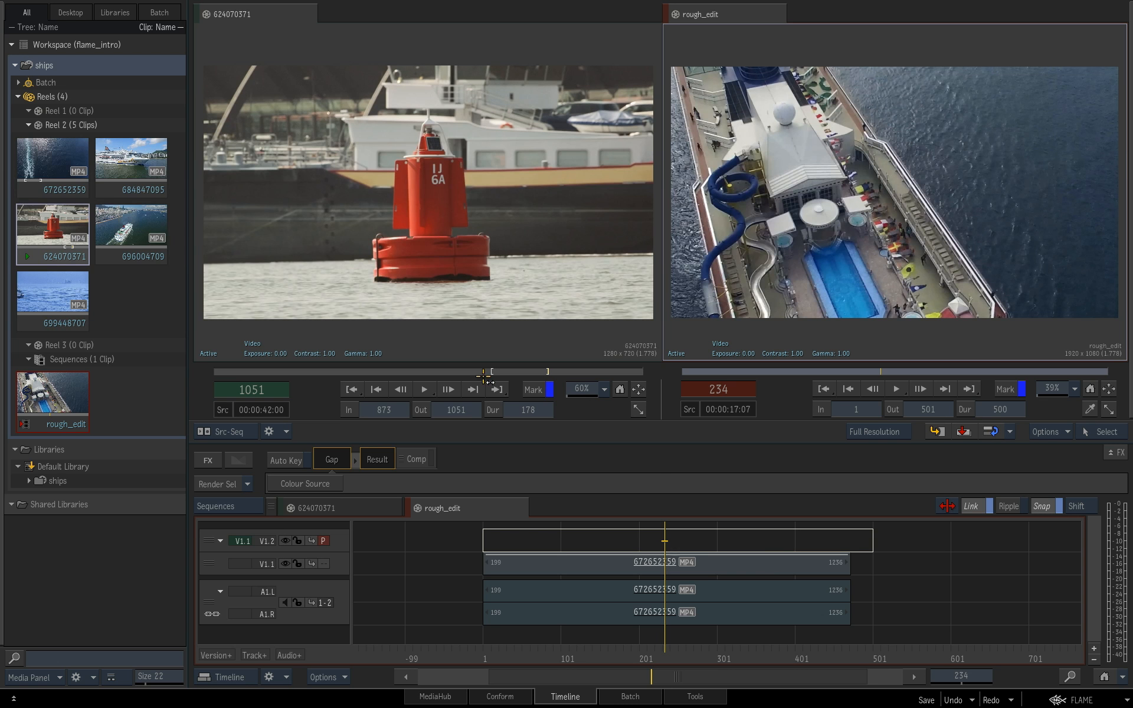
{"action": "mouse_move", "coordinate": [655, 656]}
{"action": "left_mouse_down"}
{"action": "mouse_move", "coordinate": [671, 657]}
{"action": "mouse_move", "coordinate": [636, 661]}
{"action": "left_mouse_up"}
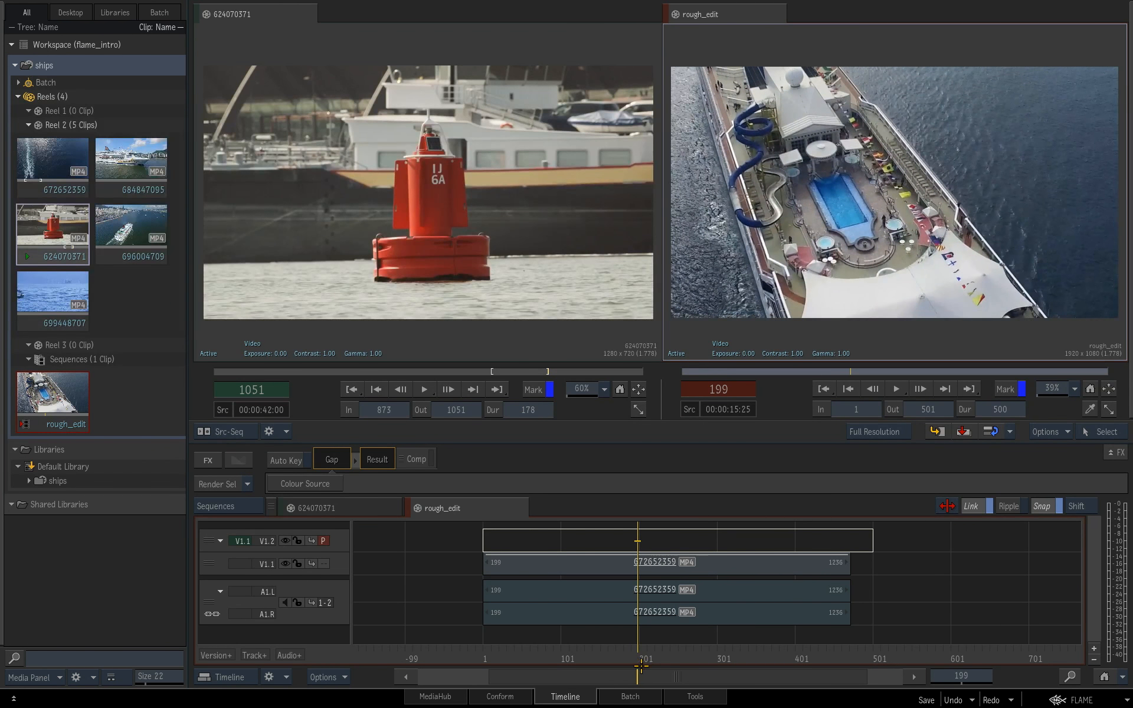
{"action": "left_click", "coordinate": [817, 409]}
{"action": "left_click_drag", "start_coordinate": [740, 651], "coordinate": [771, 655]}
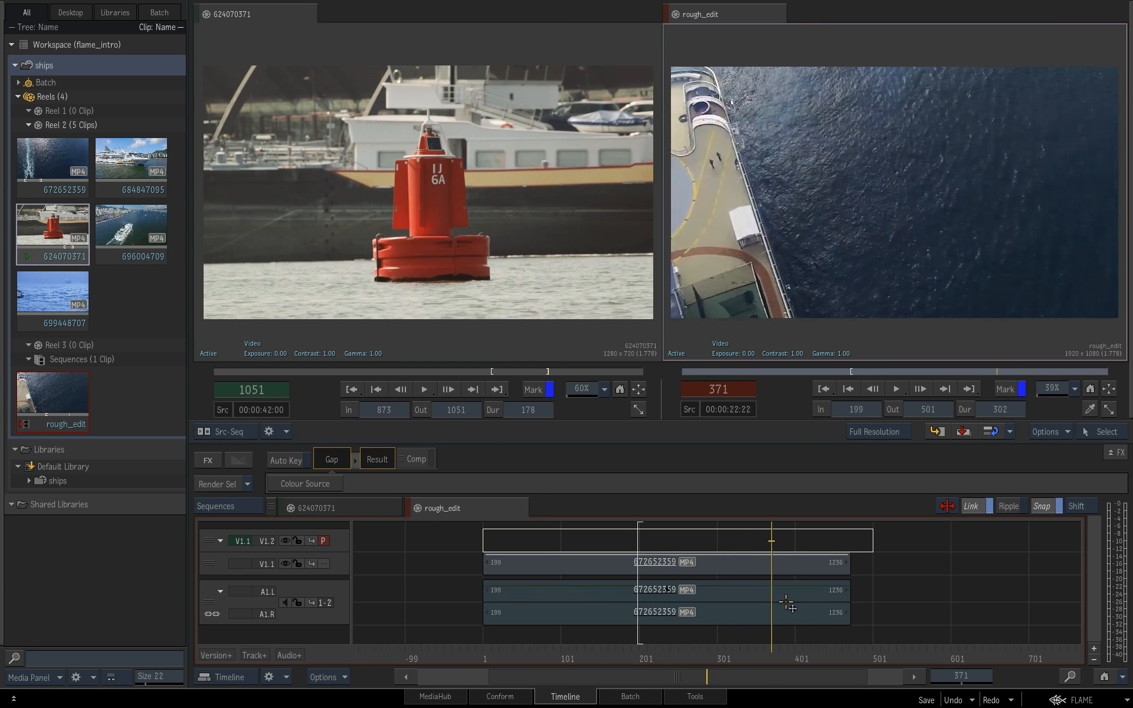
{"action": "left_click", "coordinate": [895, 409]}
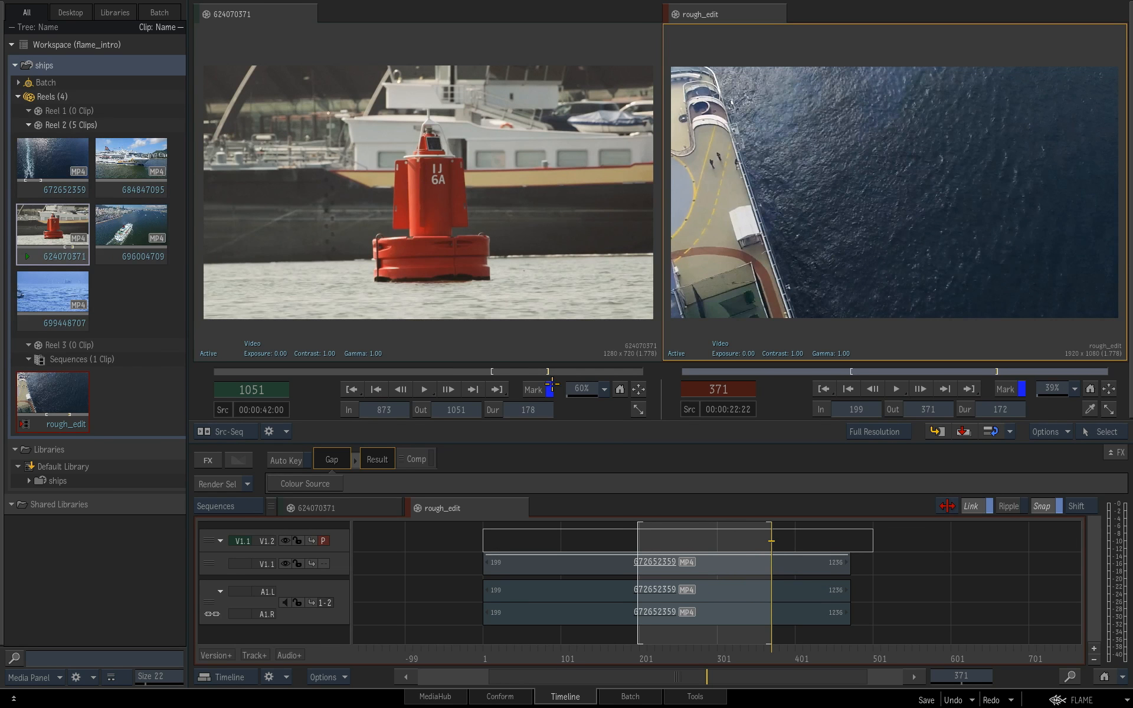
Overwrite the marked range on V1.2 with the marked part of clip 624070371 and review the new segment around frame 294
{"action": "left_click", "coordinate": [964, 432]}
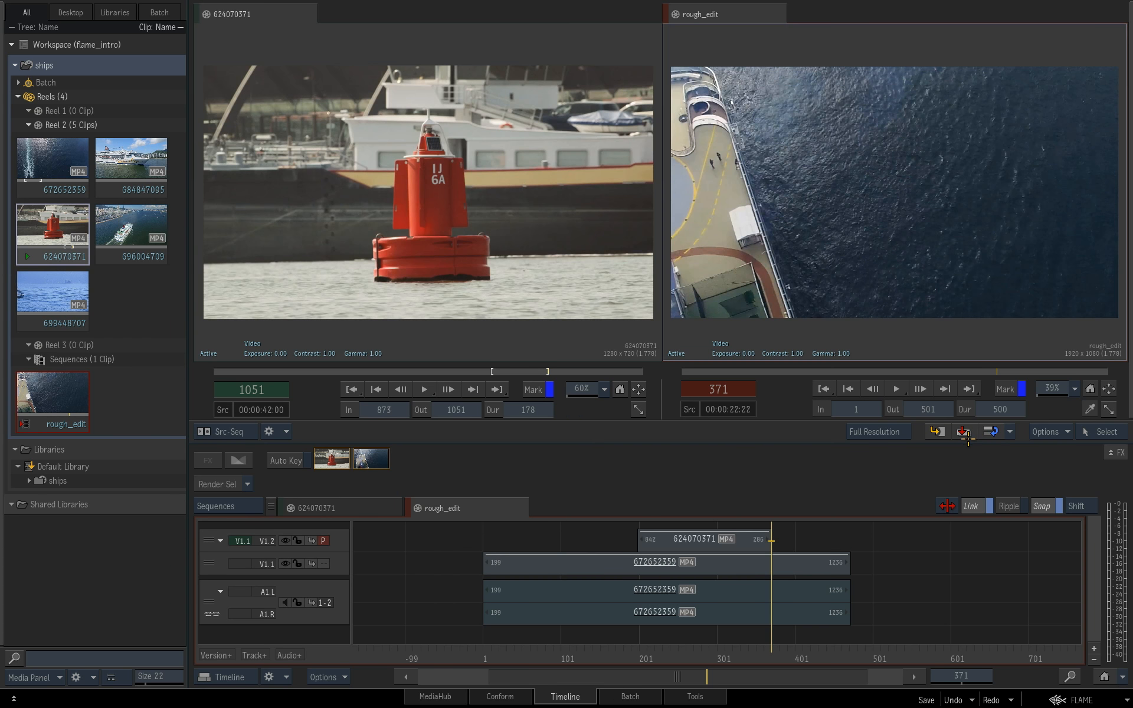
{"action": "left_click", "coordinate": [741, 540]}
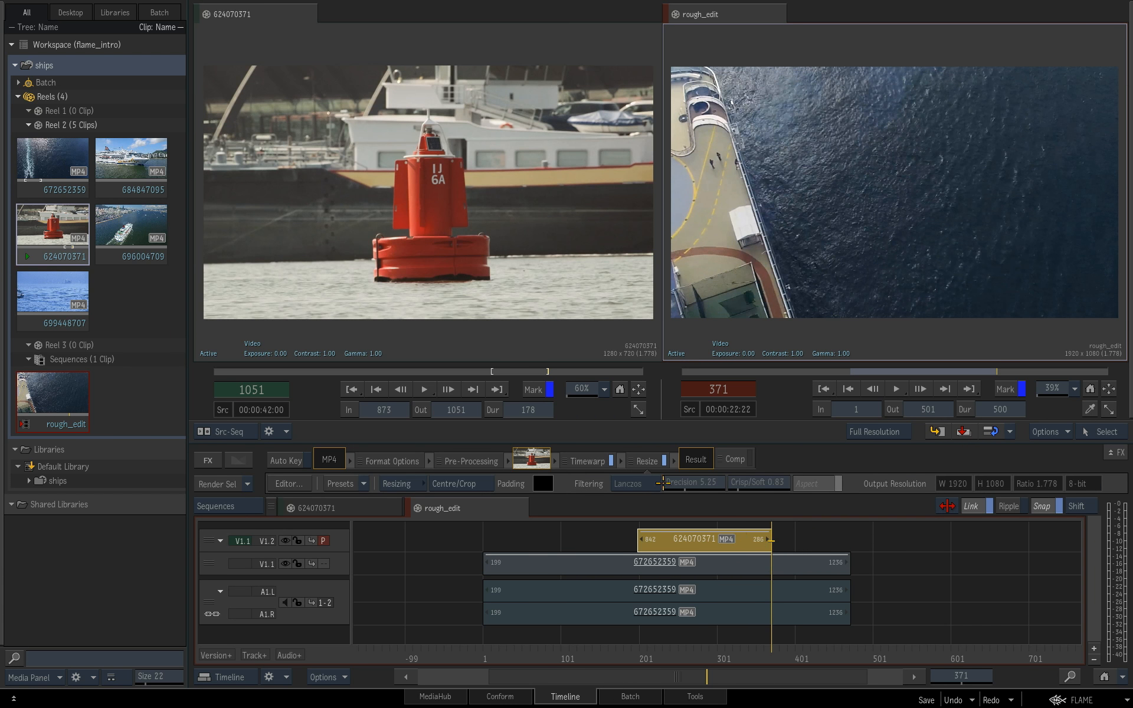
{"action": "left_click_drag", "start_coordinate": [765, 656], "coordinate": [719, 654]}
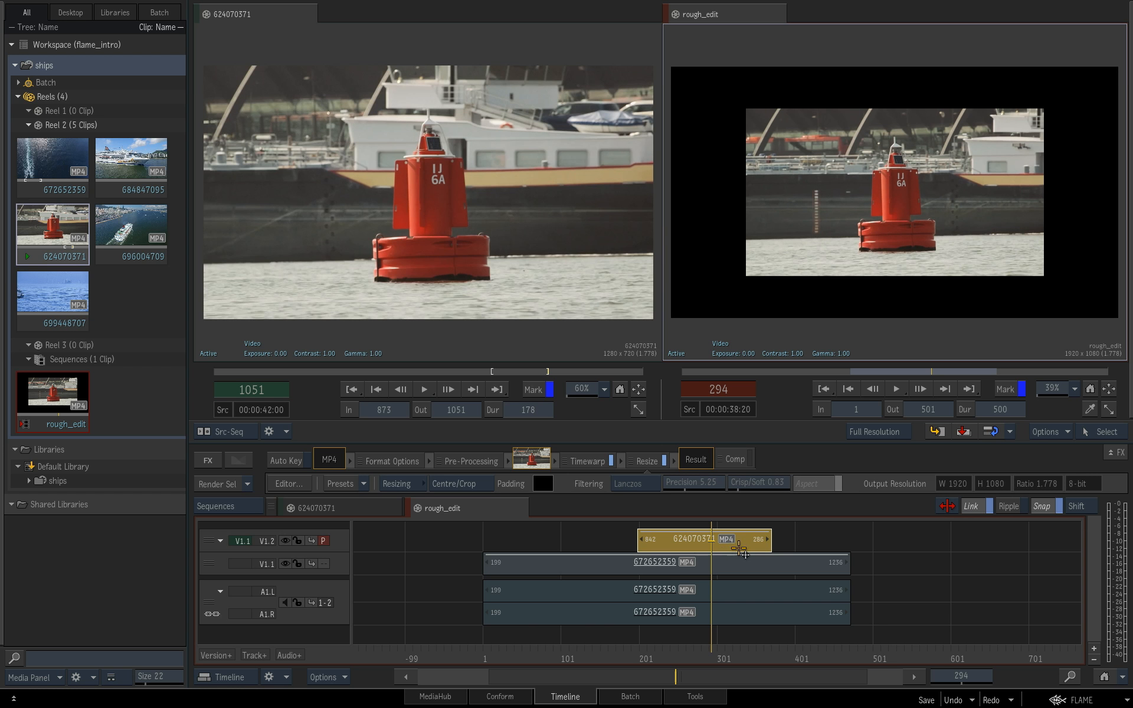
{"action": "left_click", "coordinate": [826, 540]}
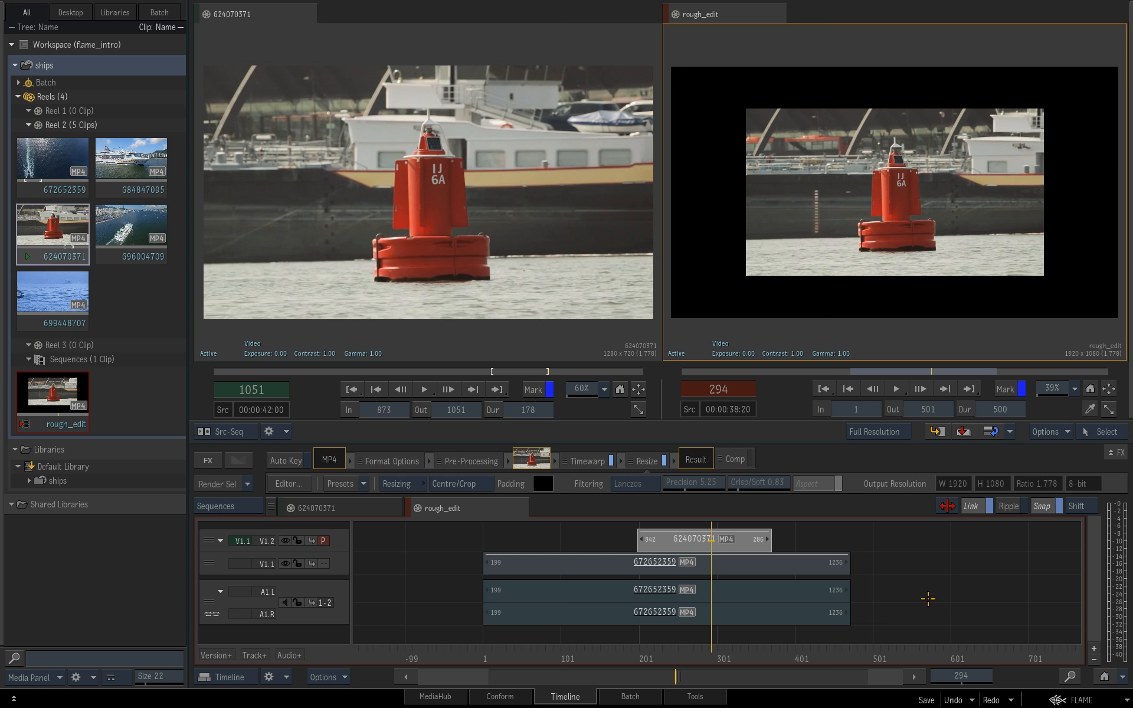
Switch the viewing area to the Reels layout and bring the Reel 2 source clips into view
{"action": "key", "text": "alt+2"}
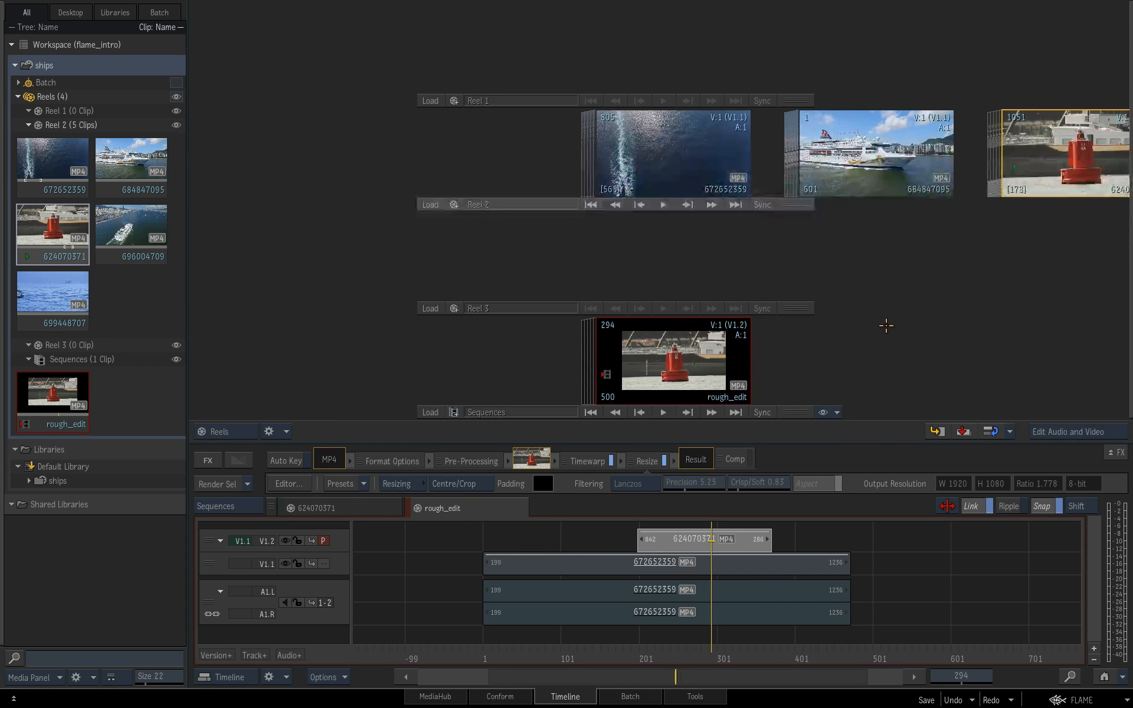
{"action": "left_click_drag", "start_coordinate": [1028, 179], "coordinate": [690, 176]}
{"action": "left_click_drag", "start_coordinate": [925, 170], "coordinate": [900, 174]}
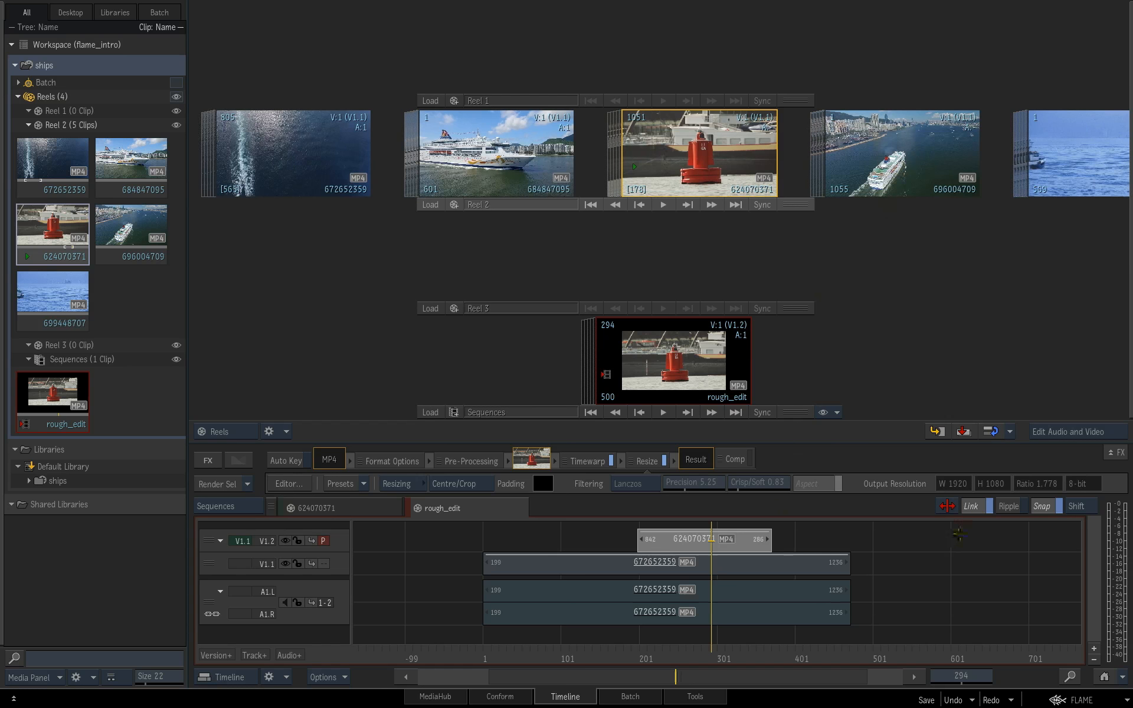
Delete all video and audio segments from rough_edit and move the positioner to frame 1
{"action": "left_click_drag", "start_coordinate": [961, 532], "coordinate": [446, 637]}
{"action": "left_click_drag", "start_coordinate": [650, 550], "coordinate": [667, 705]}
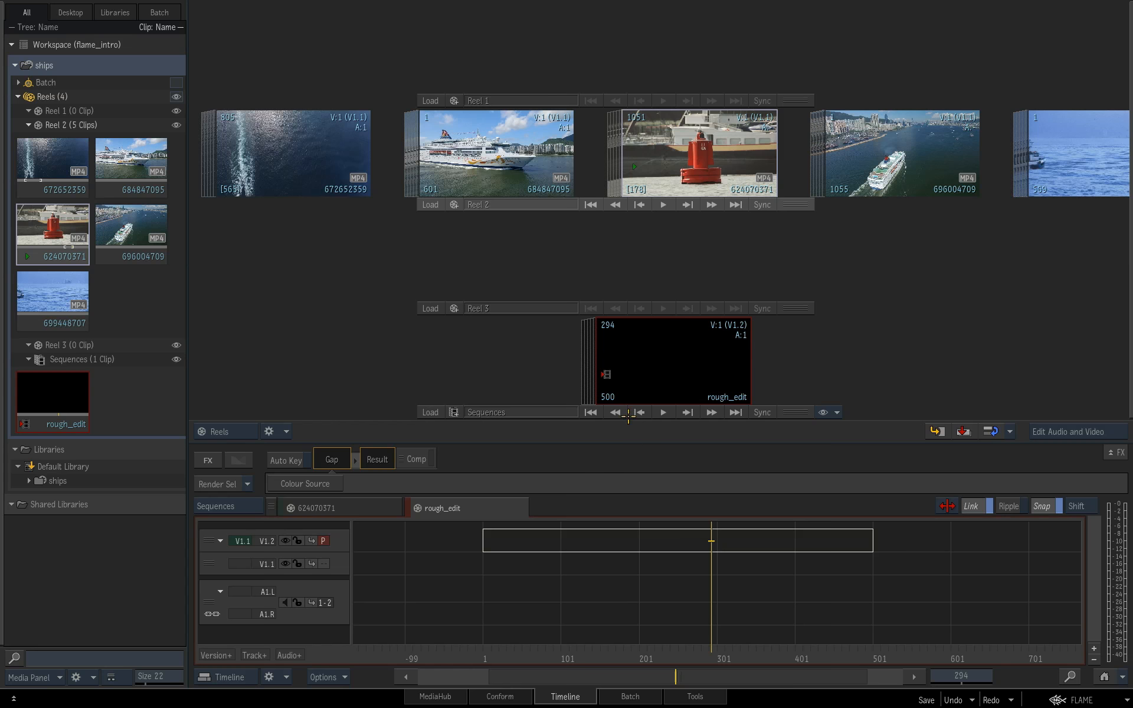
{"action": "left_click_drag", "start_coordinate": [705, 642], "coordinate": [494, 661]}
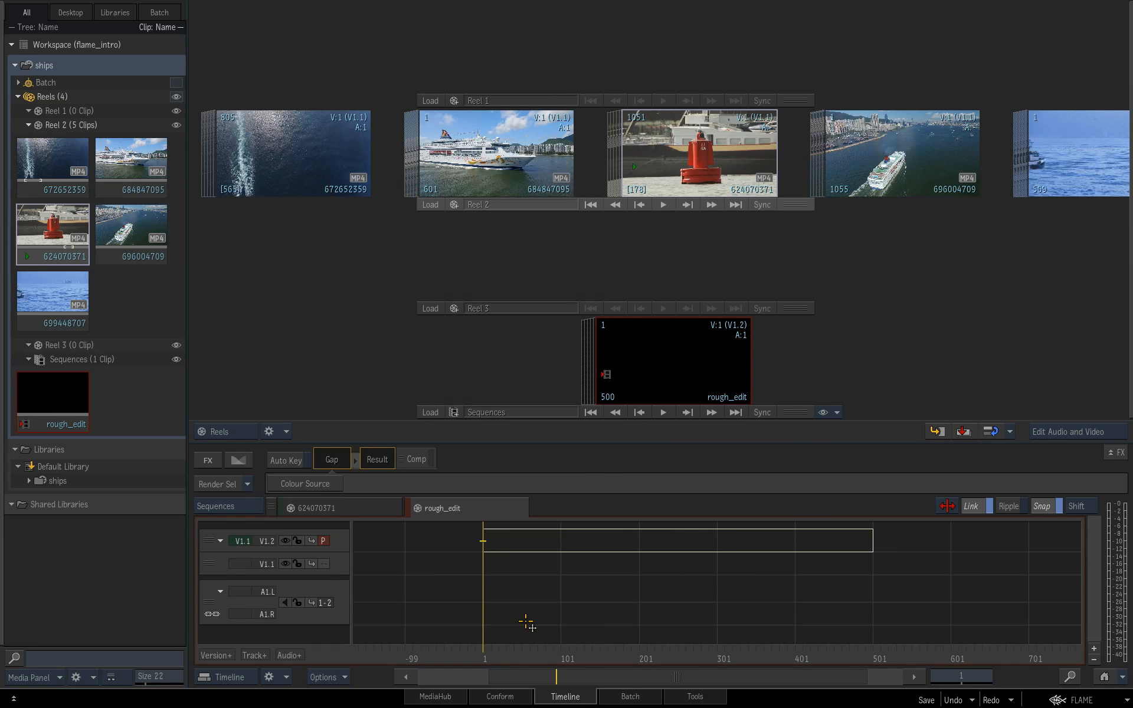
Open clip 672652359 in the player and mark a 245-frame range ending at frame 589
{"action": "left_click_drag", "start_coordinate": [295, 175], "coordinate": [346, 174]}
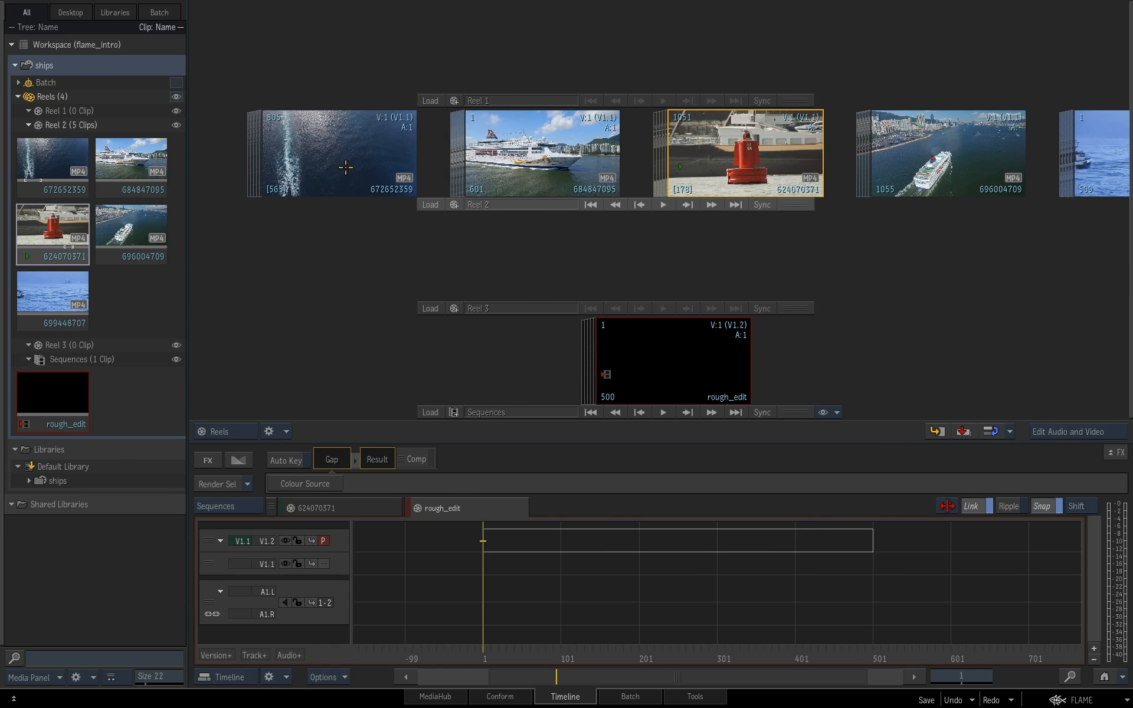
{"action": "double_click", "coordinate": [346, 167]}
{"action": "left_click_drag", "start_coordinate": [523, 412], "coordinate": [609, 410]}
{"action": "left_click", "coordinate": [315, 432]}
Load clip 684847095 in the player and mark a 54-frame range with In and Out points
{"action": "left_click", "coordinate": [136, 167]}
{"action": "left_click", "coordinate": [320, 432]}
{"action": "left_click", "coordinate": [384, 432]}
Load clip 624070371 in the player and mark it from frame 458 to 551
{"action": "left_click", "coordinate": [88, 214]}
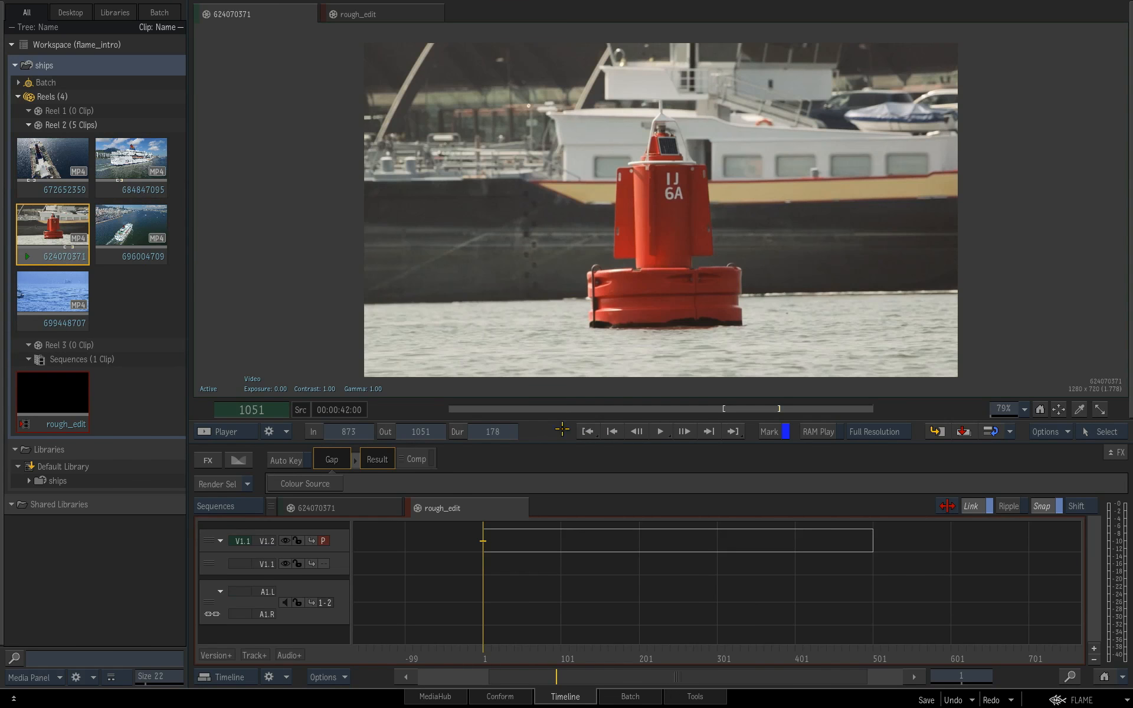
{"action": "left_click", "coordinate": [592, 408]}
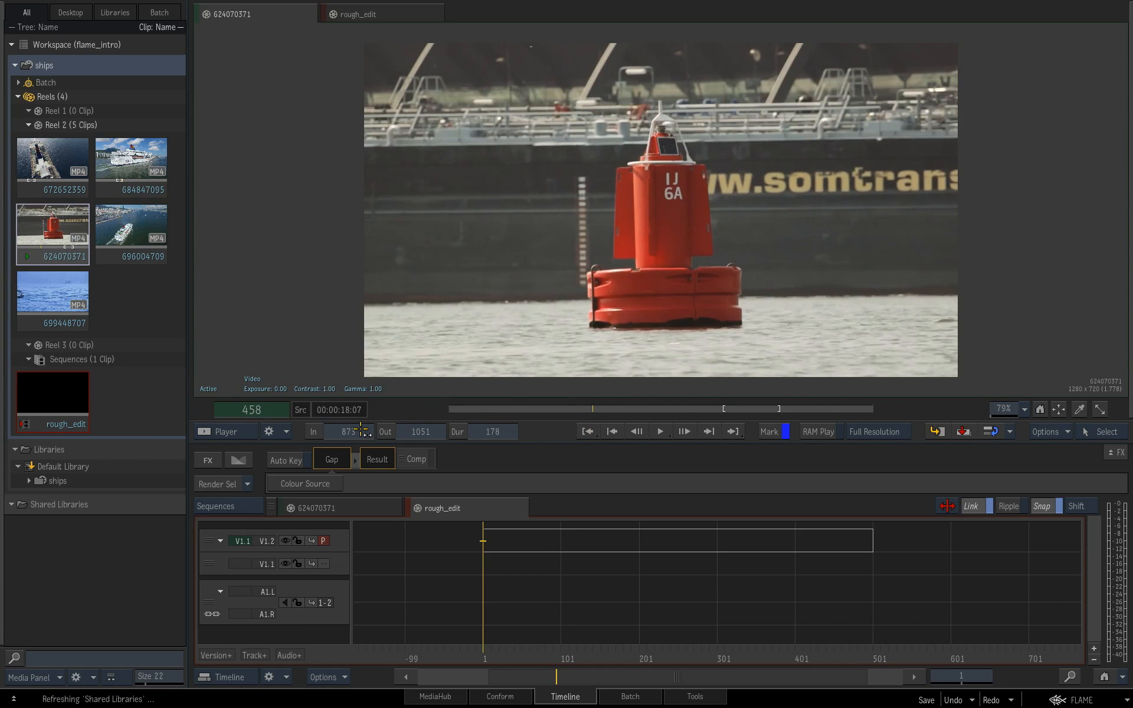
{"action": "left_click", "coordinate": [318, 431]}
{"action": "left_click", "coordinate": [622, 409]}
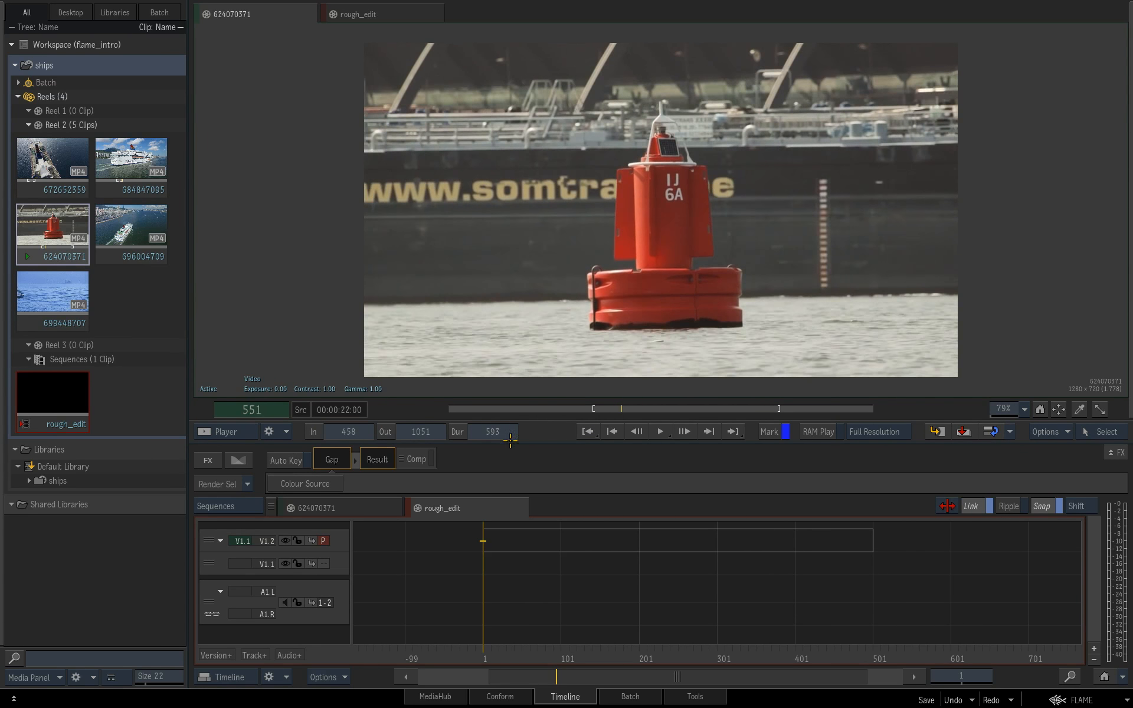
Load clip 696004709 in the player and mark it from frame 275 to 384
{"action": "left_click", "coordinate": [163, 223]}
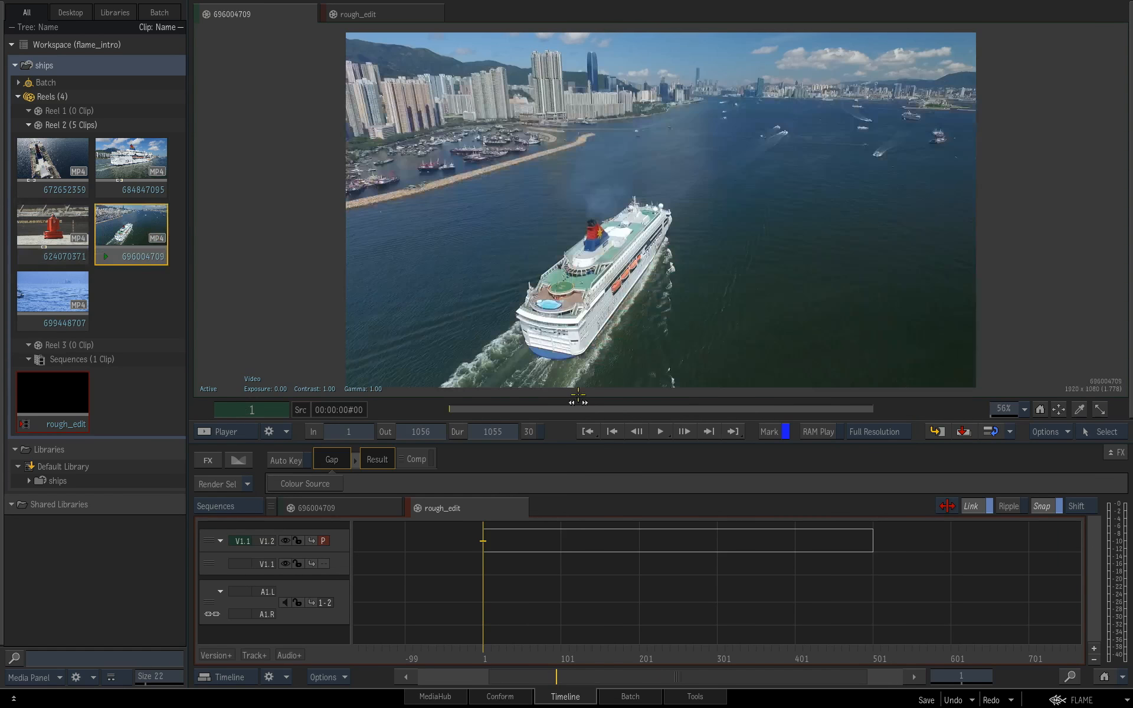
{"action": "left_click", "coordinate": [558, 408]}
{"action": "left_click", "coordinate": [317, 431]}
{"action": "left_click", "coordinate": [602, 408]}
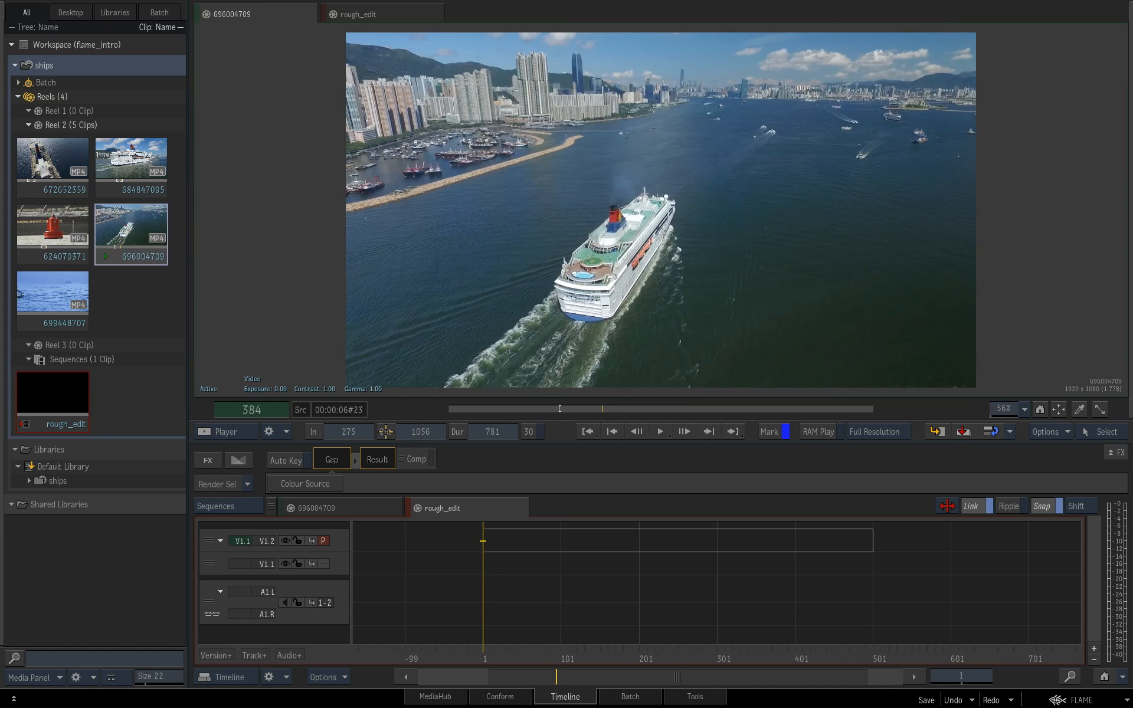
Load clip 699448707 in the player and mark it from frame 161 to 222
{"action": "left_click", "coordinate": [55, 292]}
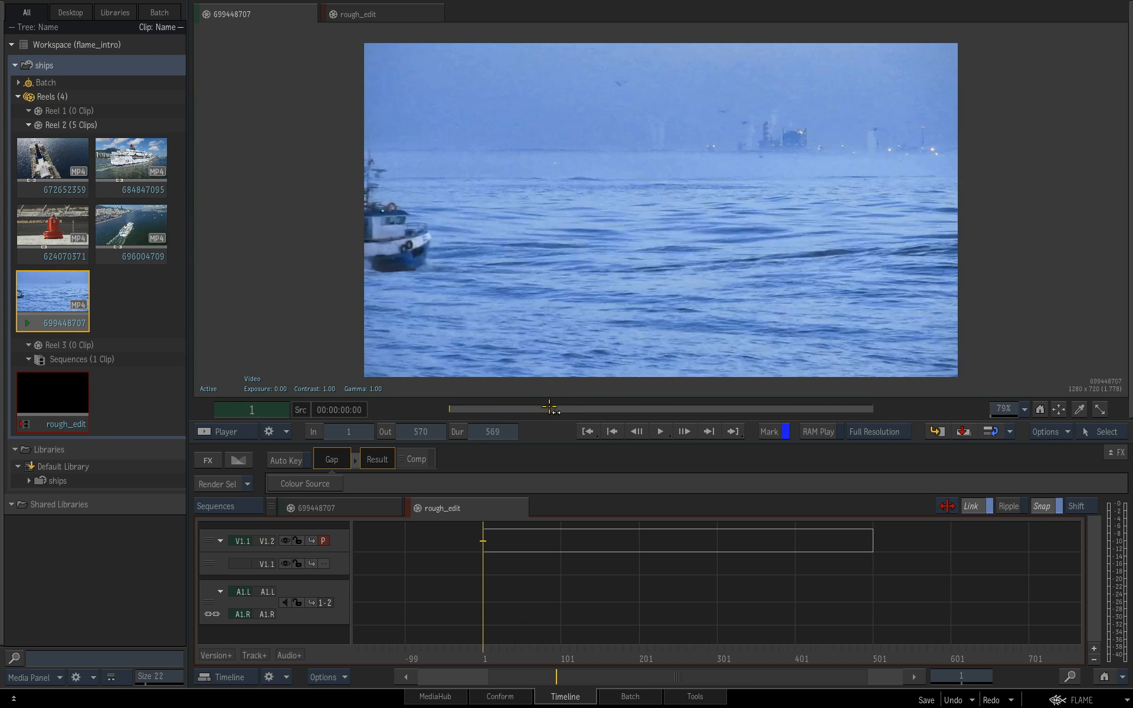
{"action": "left_click", "coordinate": [568, 408]}
{"action": "left_click", "coordinate": [321, 431]}
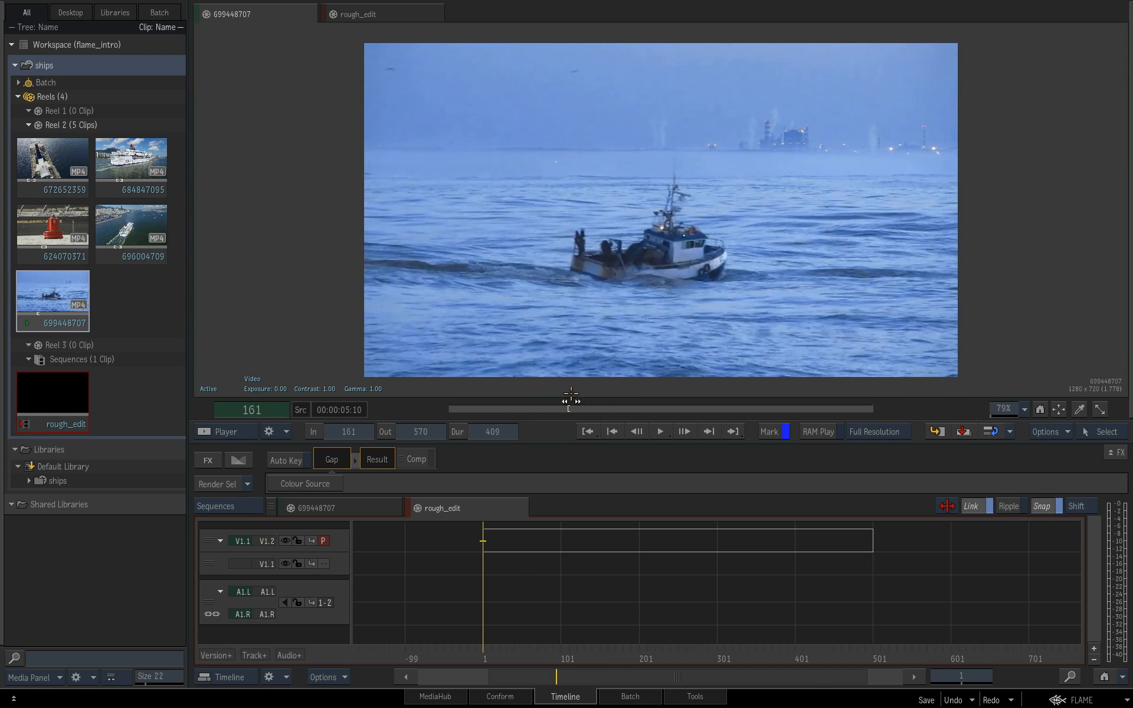
{"action": "key", "text": "space"}
{"action": "left_click", "coordinate": [385, 432]}
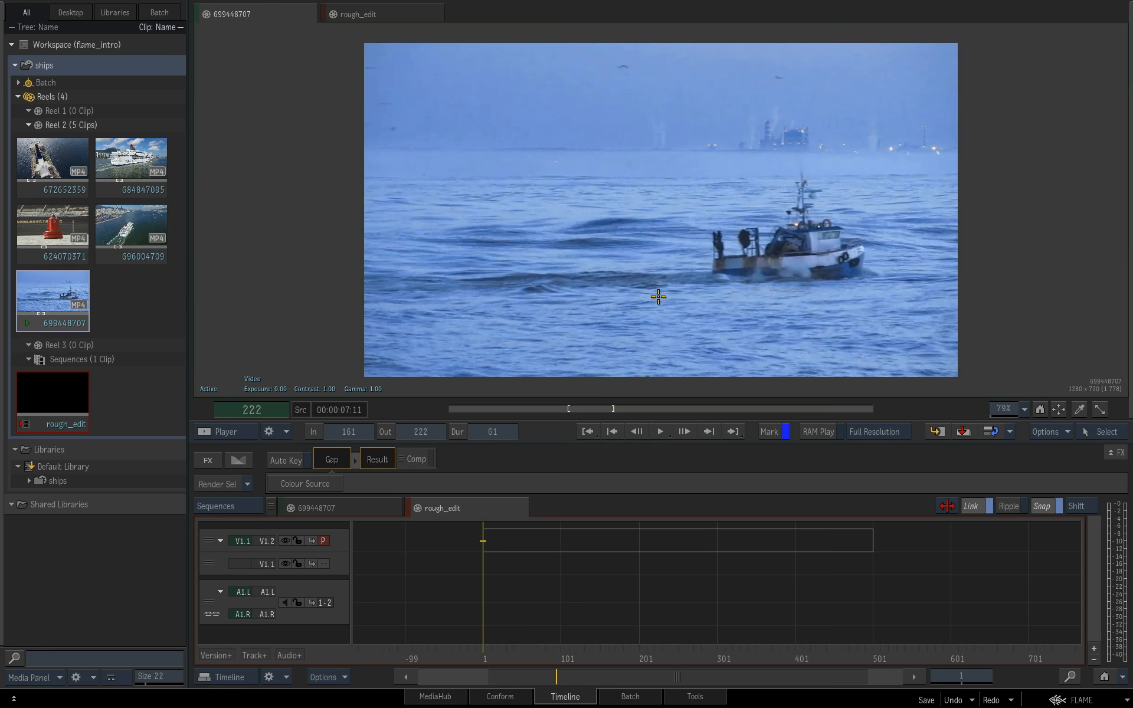
Return to the reels and select the clips together in the order 624070371, 699448707, 672652359, 696004709, 684847095
{"action": "key", "text": "Escape"}
{"action": "left_click_drag", "start_coordinate": [502, 155], "coordinate": [882, 170]}
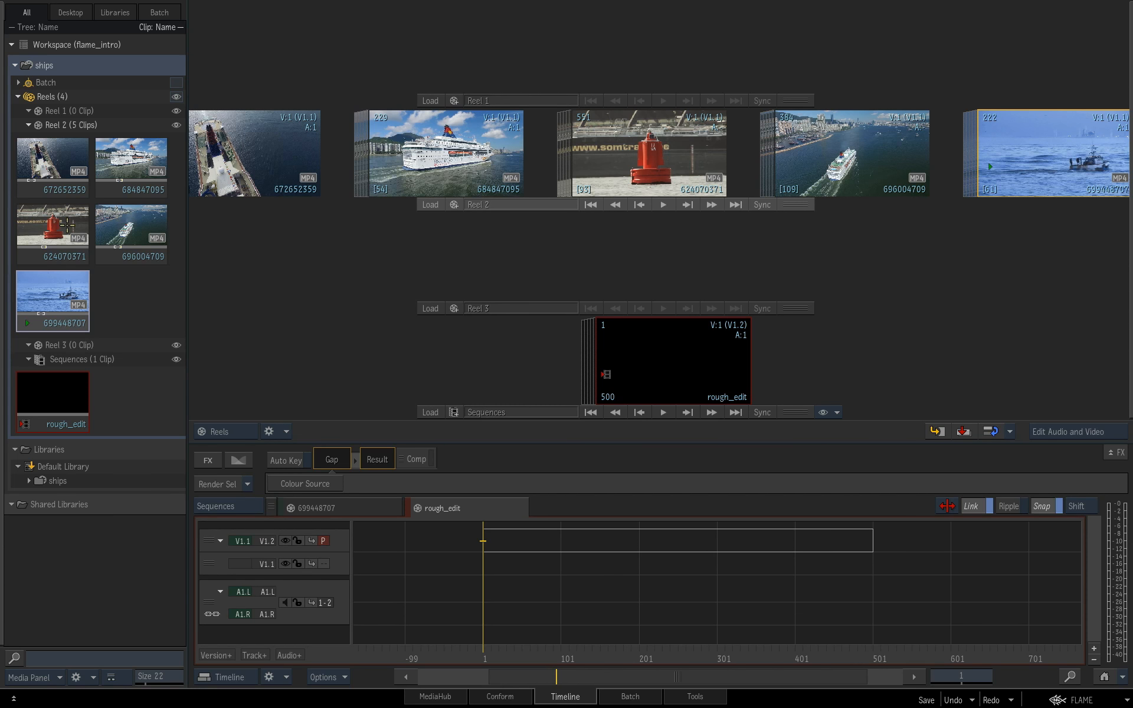
{"action": "left_click_drag", "start_coordinate": [646, 172], "coordinate": [681, 168]}
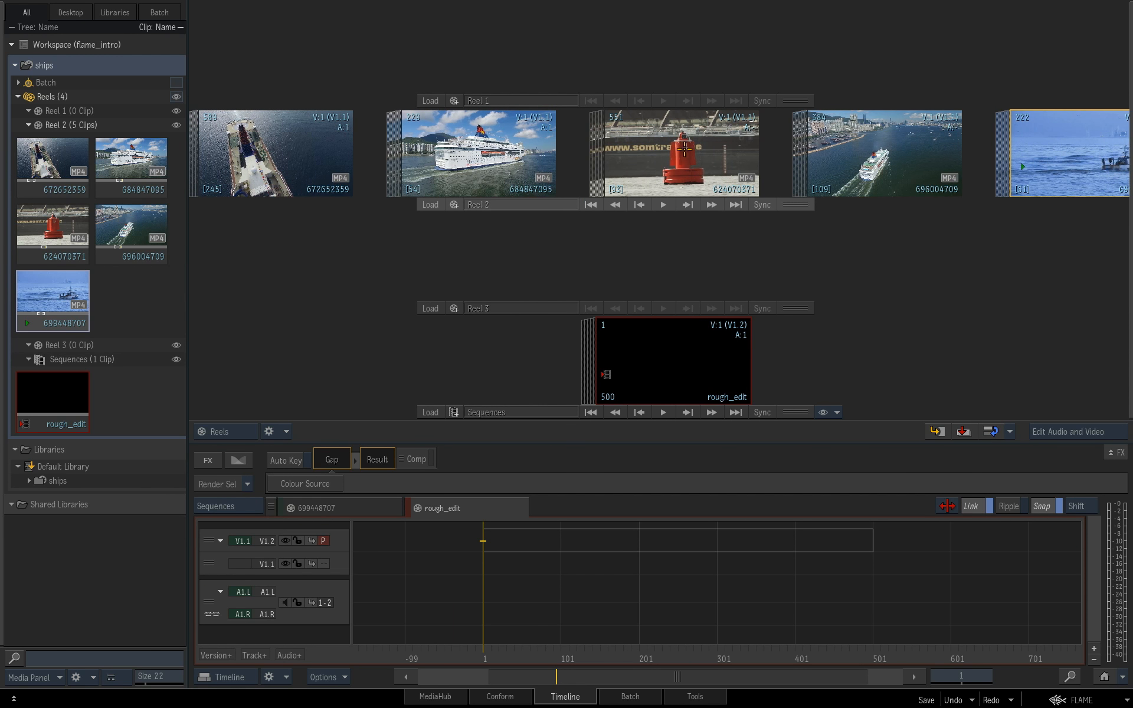
{"action": "left_click", "coordinate": [685, 154]}
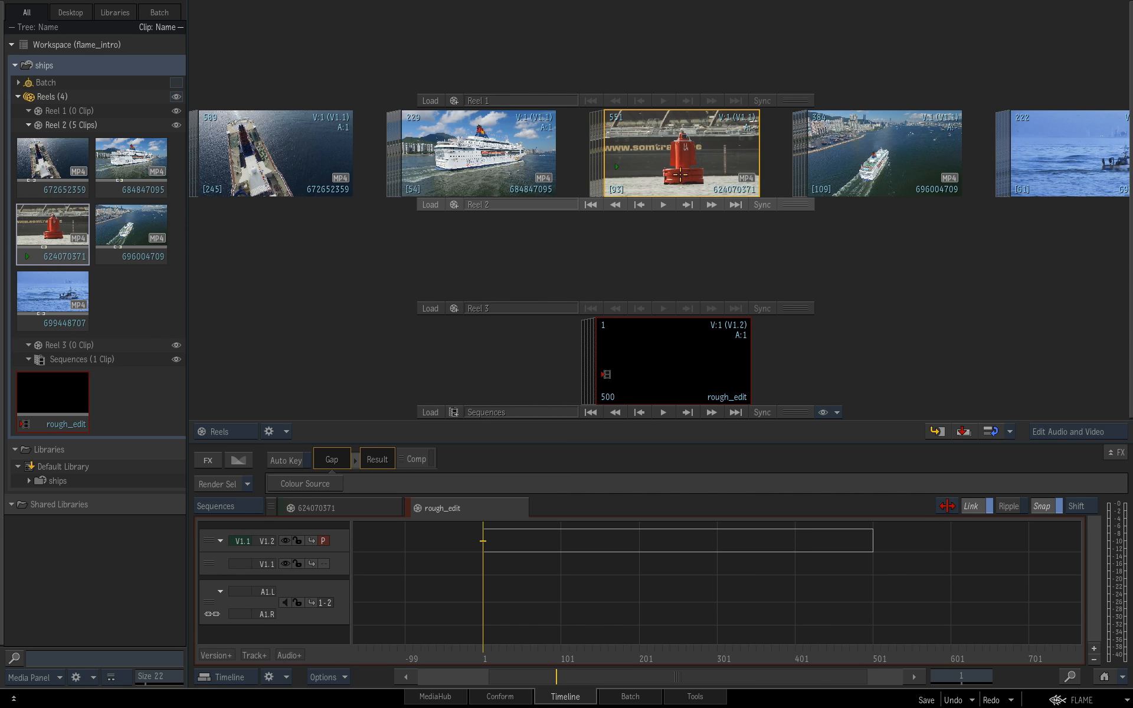
{"action": "left_click", "coordinate": [1042, 160]}
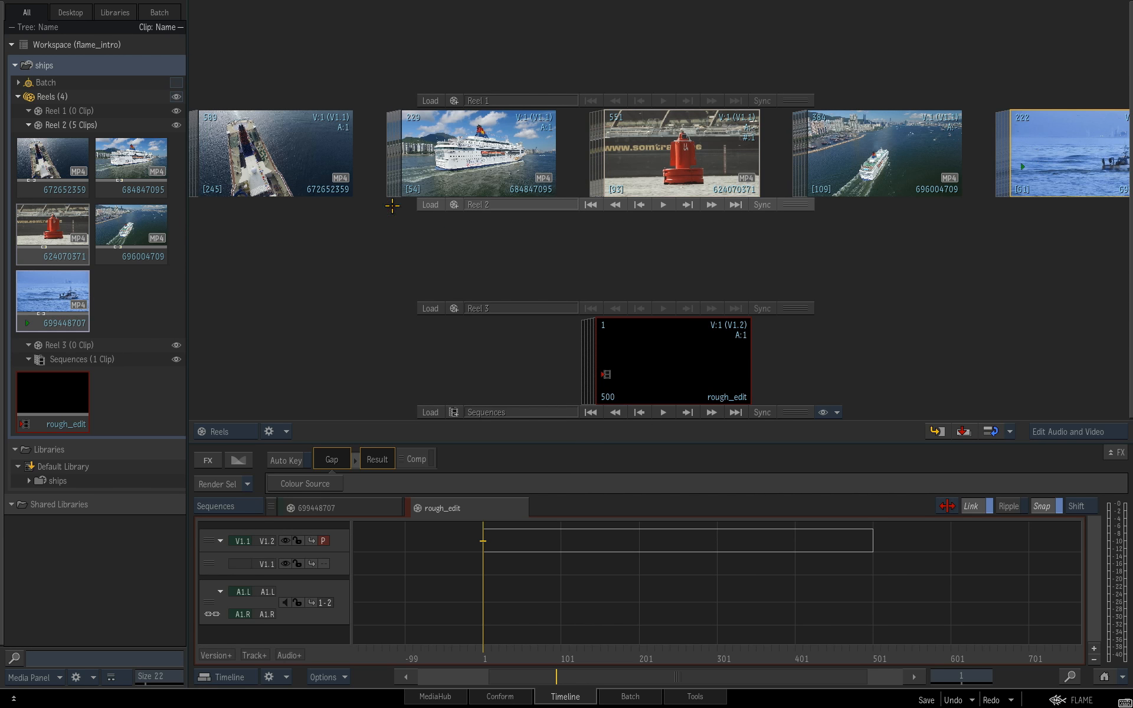
{"action": "left_click", "coordinate": [263, 153]}
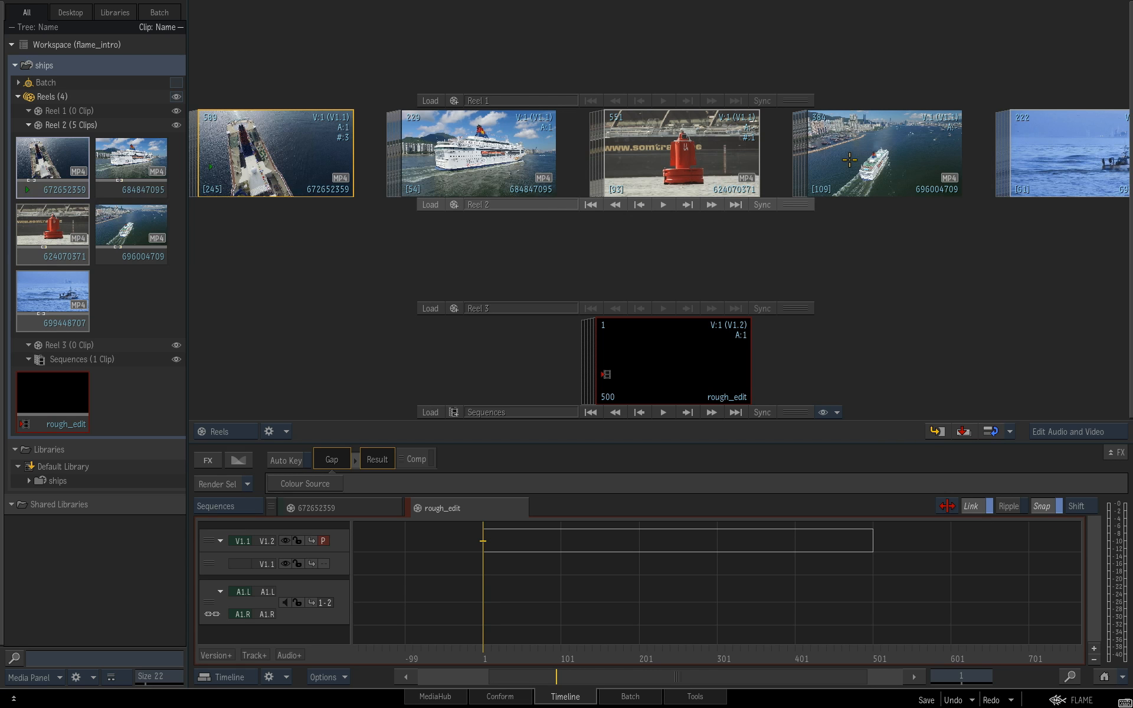
{"action": "left_click", "coordinate": [485, 153]}
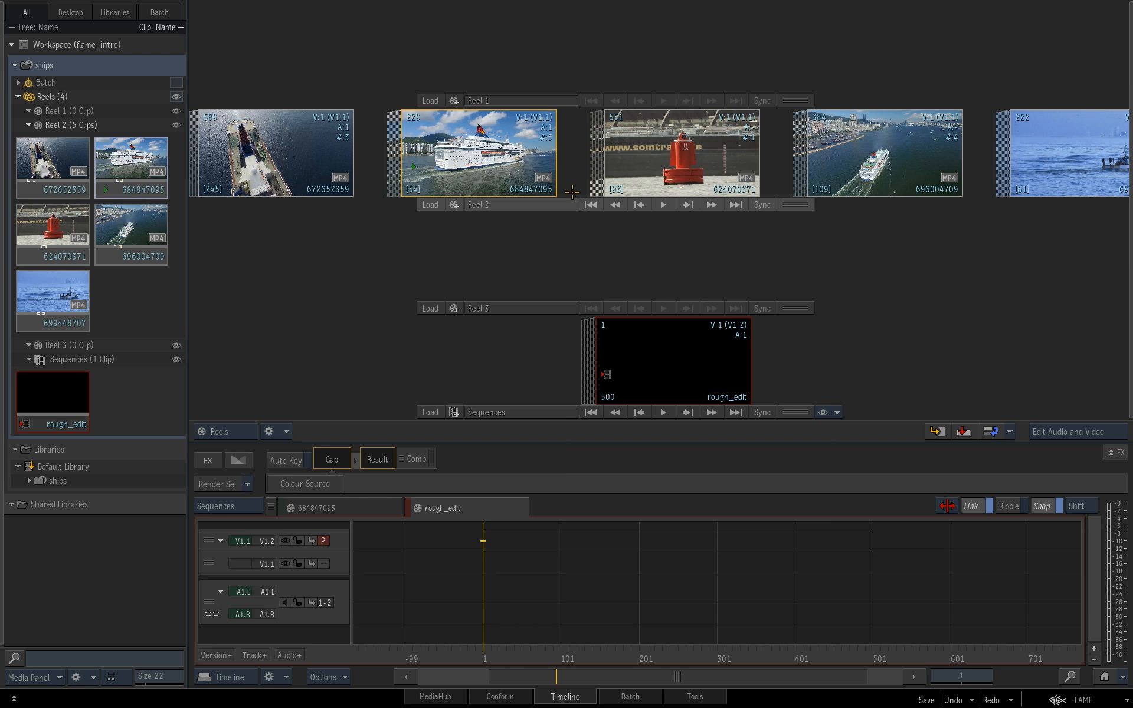
Edit the selected clips onto track V1.2 at the start of rough_edit, accepting the mismatched frame rates, and view the sequence in the player
{"action": "left_click_drag", "start_coordinate": [667, 167], "coordinate": [511, 541]}
{"action": "left_click_drag", "start_coordinate": [492, 541], "coordinate": [494, 543]}
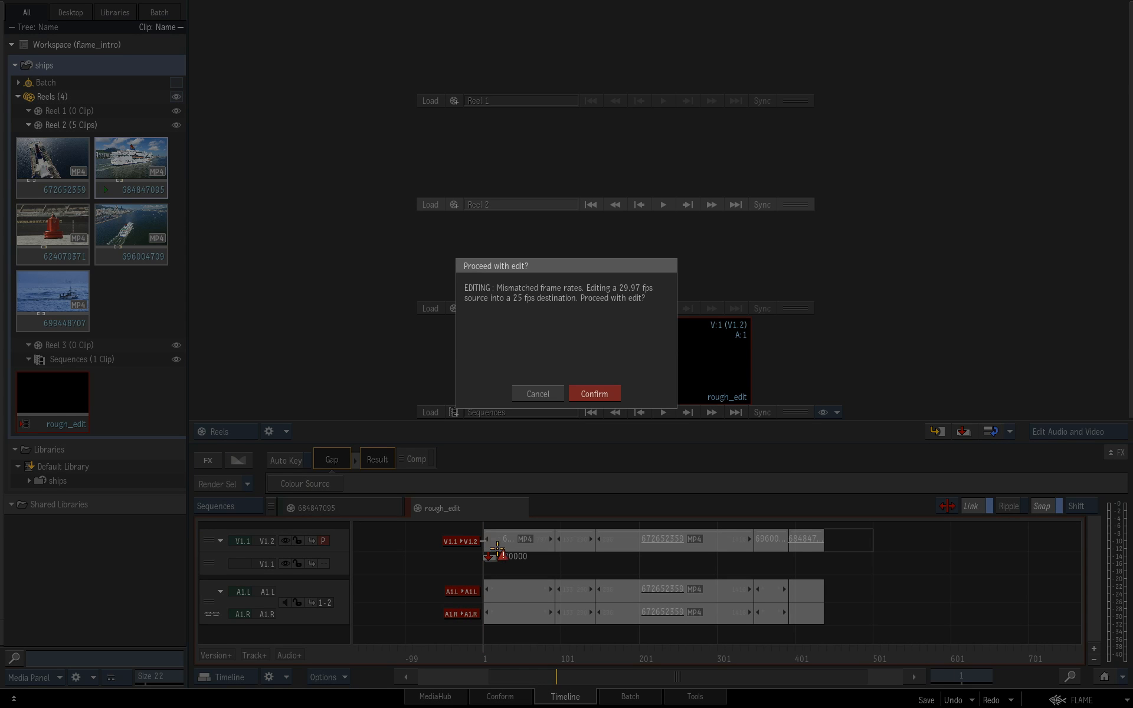
{"action": "left_click", "coordinate": [602, 394]}
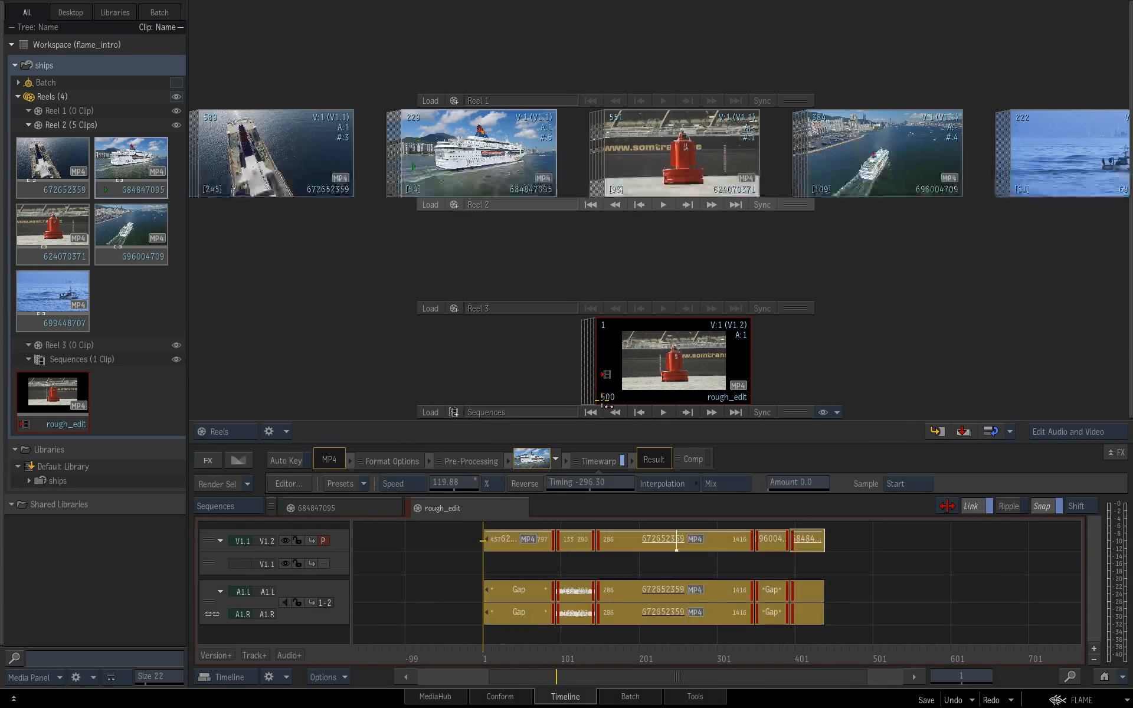
{"action": "double_click", "coordinate": [655, 369]}
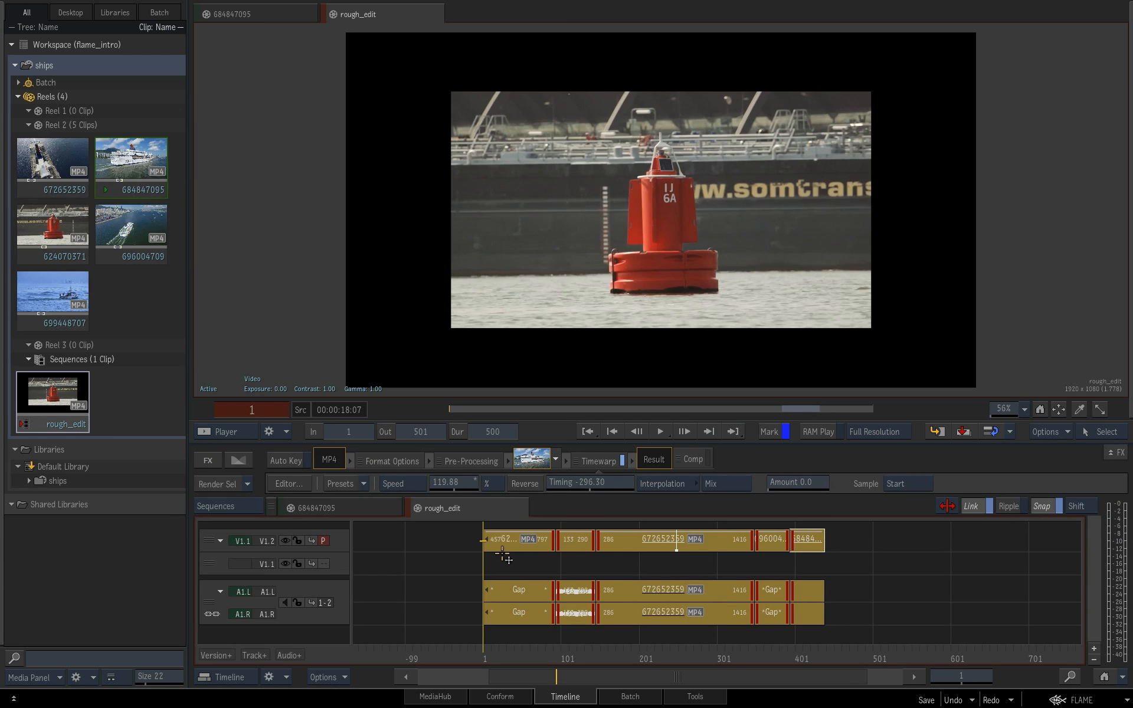
{"action": "mouse_move", "coordinate": [501, 651]}
{"action": "left_mouse_down"}
{"action": "mouse_move", "coordinate": [638, 656]}
{"action": "mouse_move", "coordinate": [514, 656]}
{"action": "left_mouse_up"}
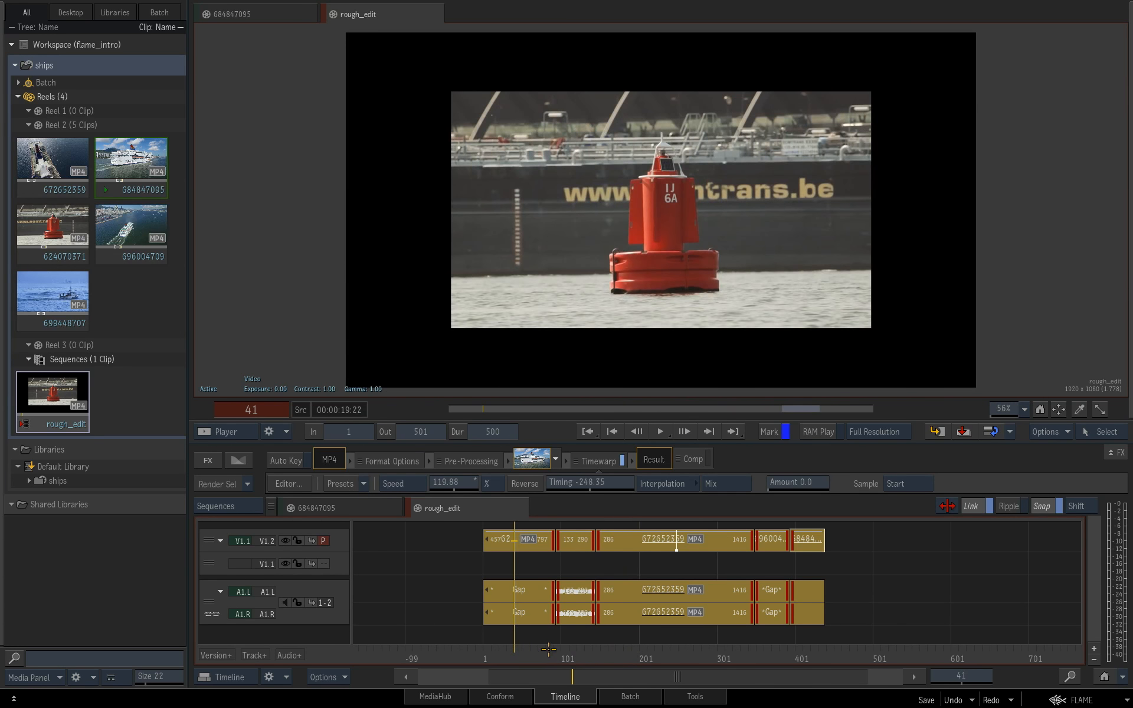
{"action": "left_click", "coordinate": [866, 583]}
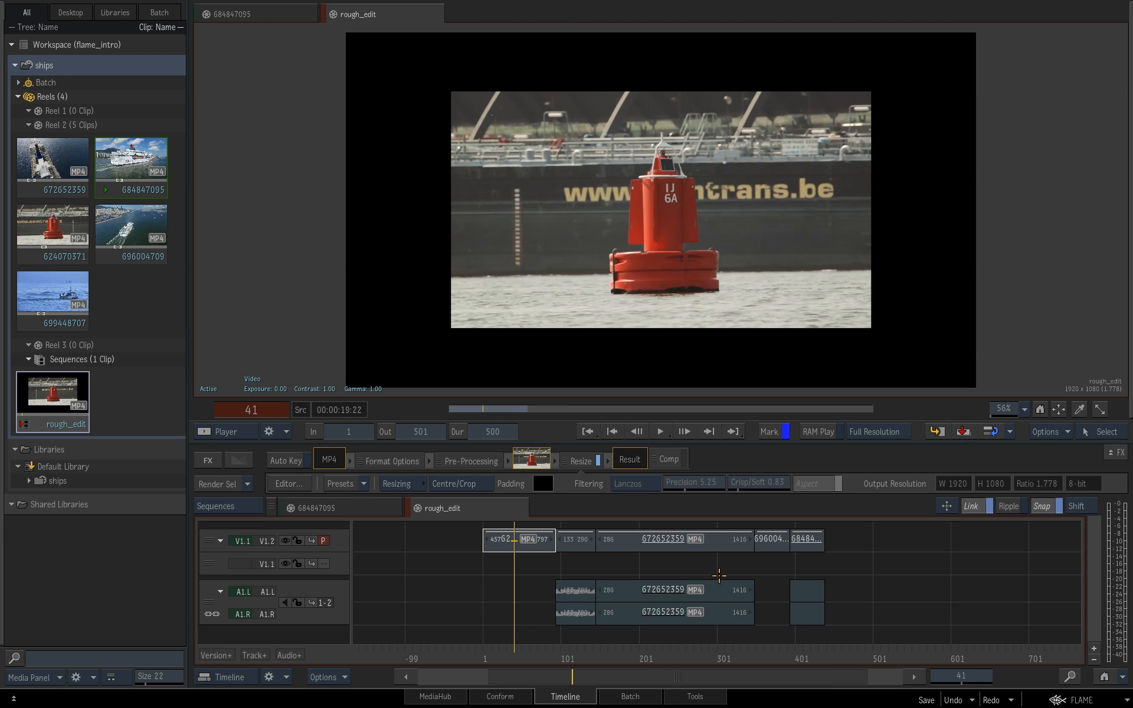
Delete the stereo audio track and the empty V1.1 video track from rough_edit
{"action": "left_click", "coordinate": [210, 603]}
{"action": "key", "text": "Delete"}
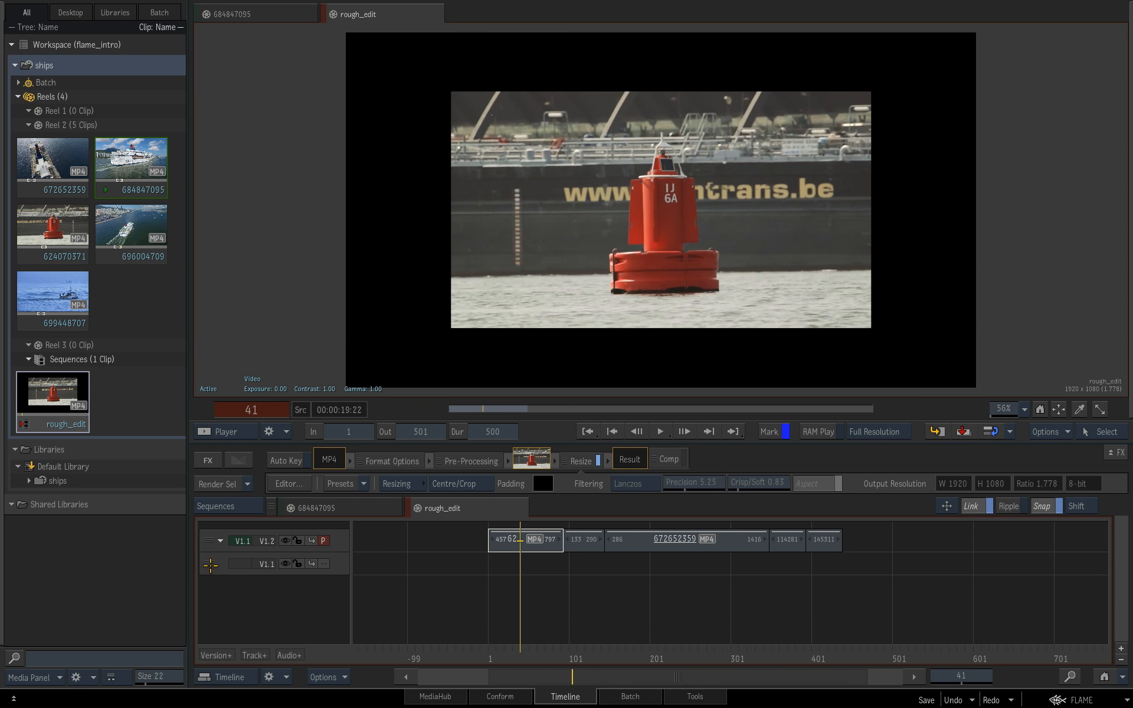
{"action": "left_click_drag", "start_coordinate": [210, 564], "coordinate": [214, 702]}
{"action": "scroll", "coordinate": [608, 614], "scroll_direction": "up", "scroll_amount": 5}
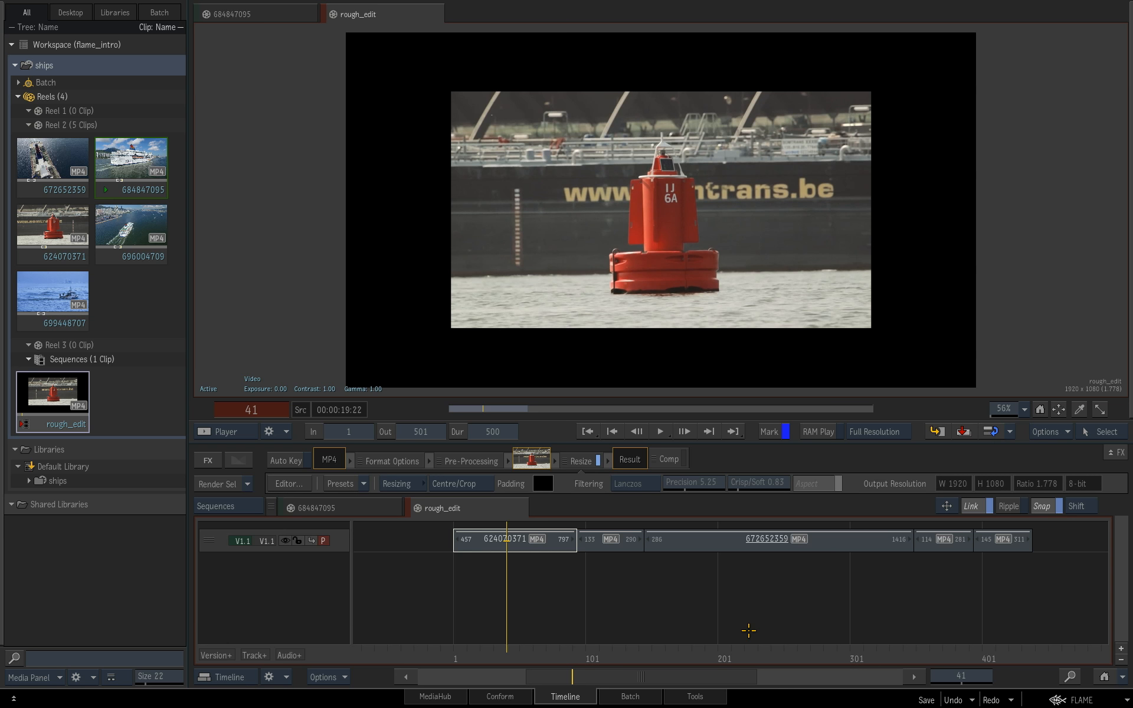
{"action": "scroll", "coordinate": [748, 631], "scroll_direction": "right", "scroll_amount": 3}
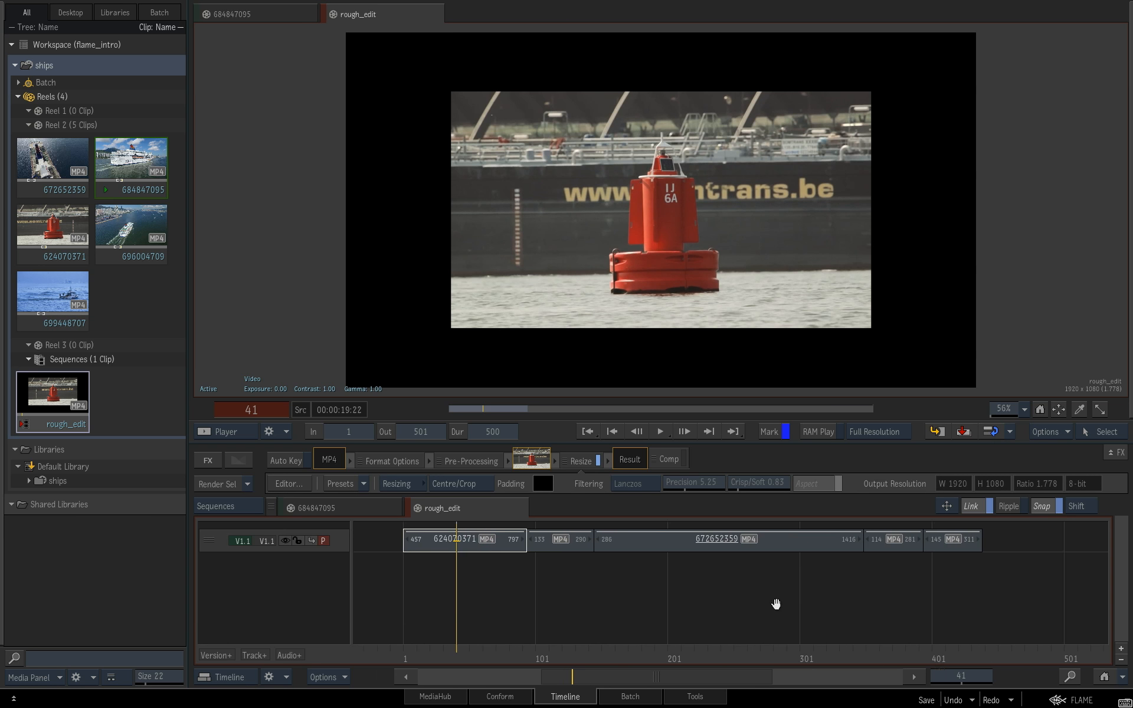
Compare how the buoy clip 624070371 and the ship clip 672652359 fill the frame in the player
{"action": "left_click", "coordinate": [463, 649]}
{"action": "left_click_drag", "start_coordinate": [462, 650], "coordinate": [465, 598]}
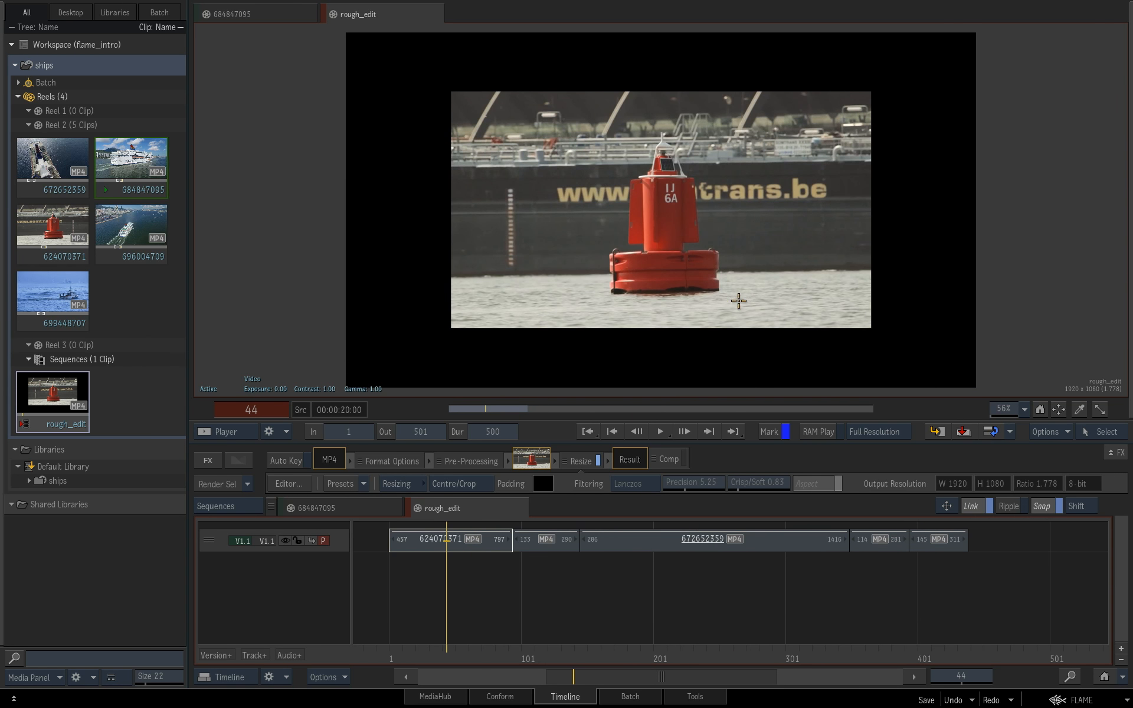
{"action": "left_click", "coordinate": [665, 655]}
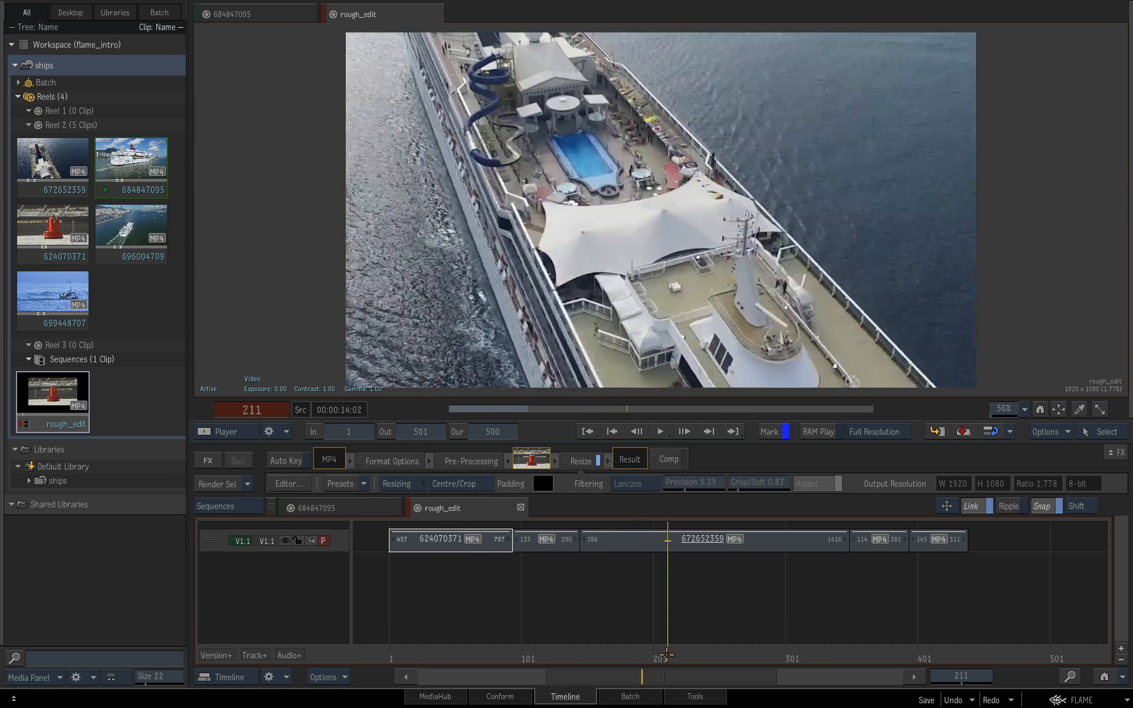
{"action": "left_click", "coordinate": [737, 537]}
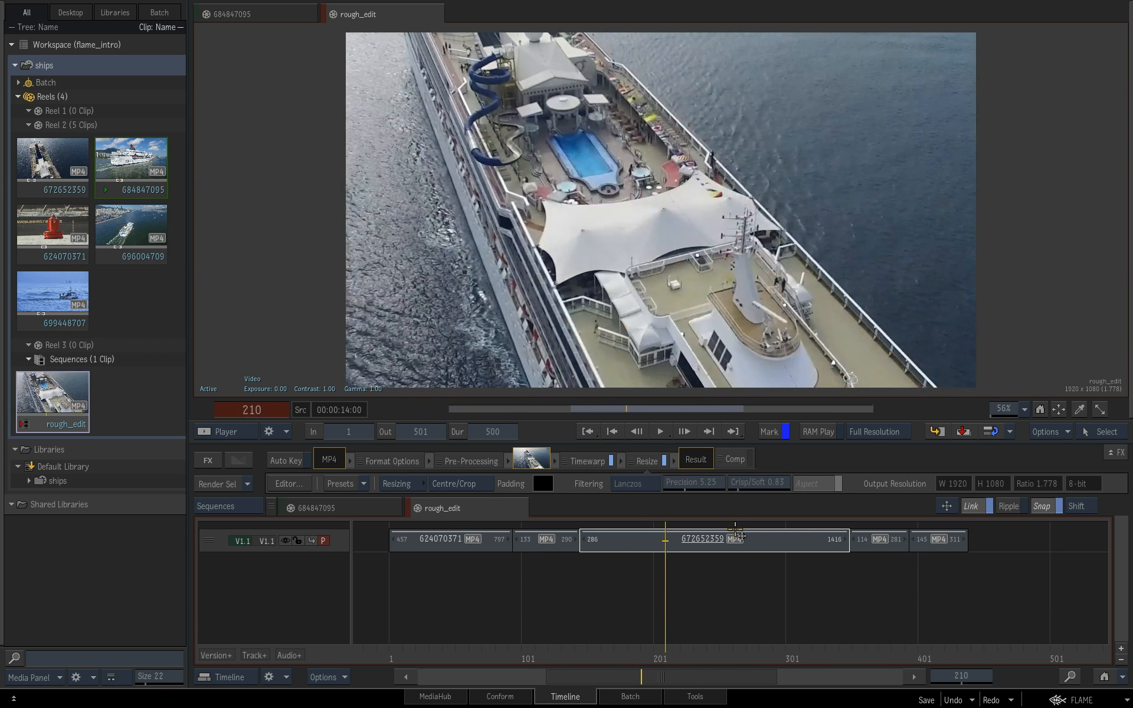
{"action": "left_click", "coordinate": [608, 652]}
{"action": "left_click", "coordinate": [452, 636]}
{"action": "left_click_drag", "start_coordinate": [452, 636], "coordinate": [443, 644]}
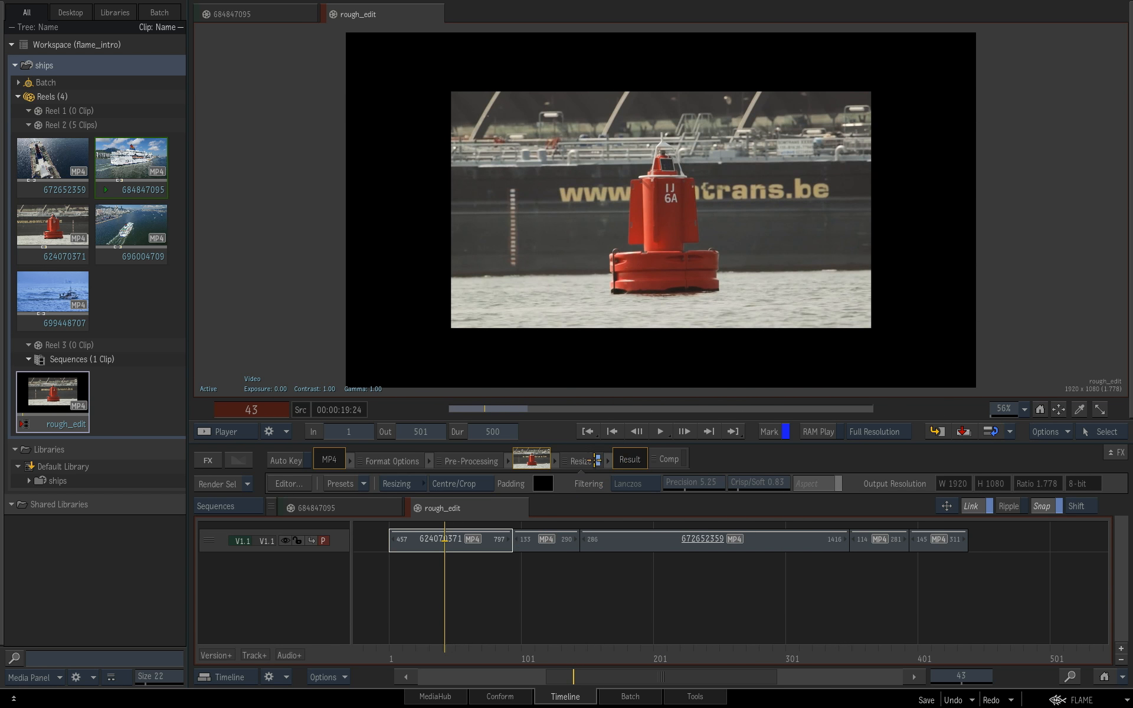
Change the Resize fit method of segment 624070371 from Centre/Crop to Letterbox
{"action": "left_click", "coordinate": [582, 461]}
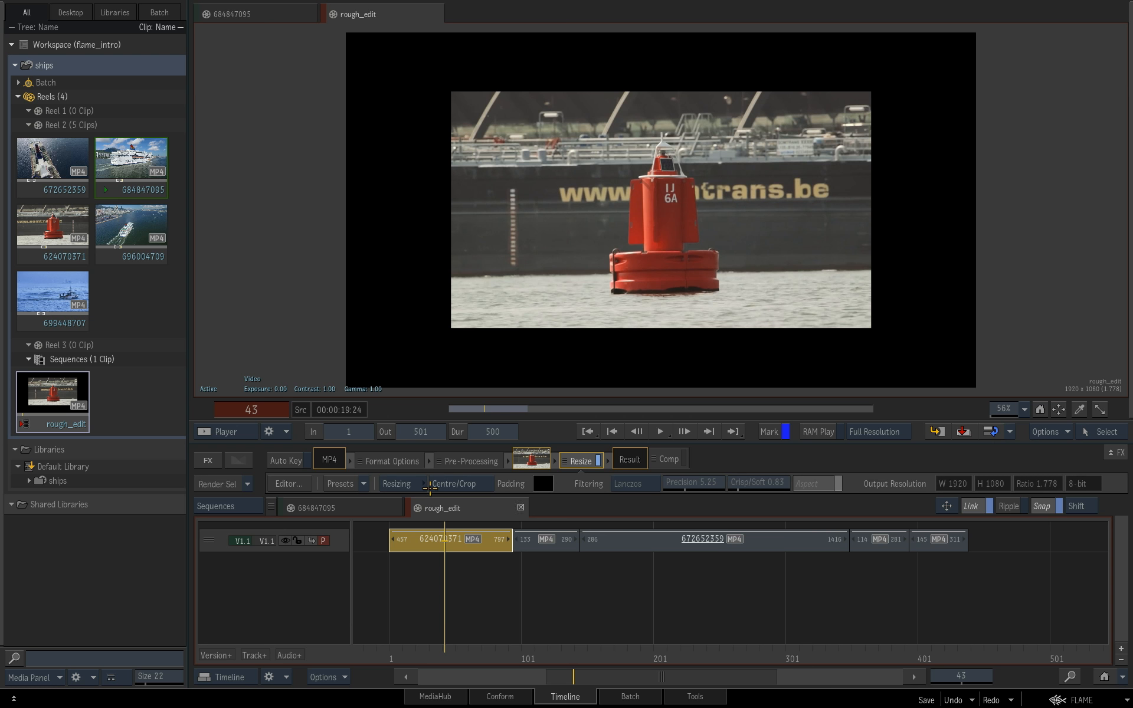
{"action": "left_click", "coordinate": [542, 540]}
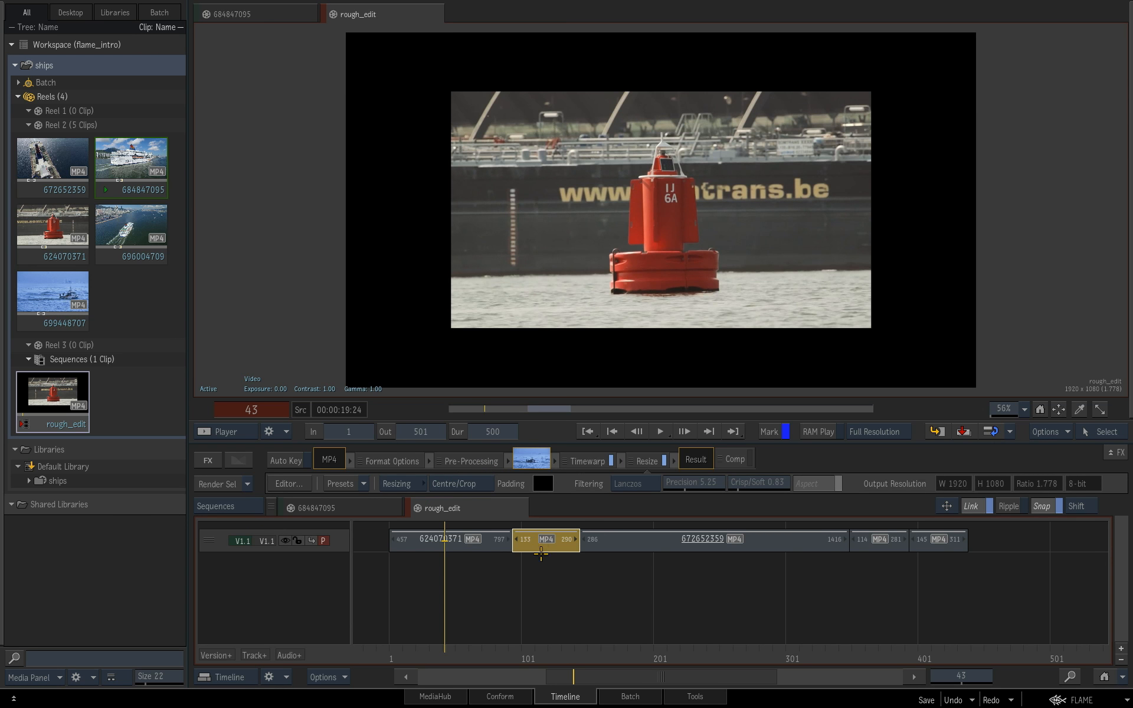
{"action": "left_click", "coordinate": [616, 540]}
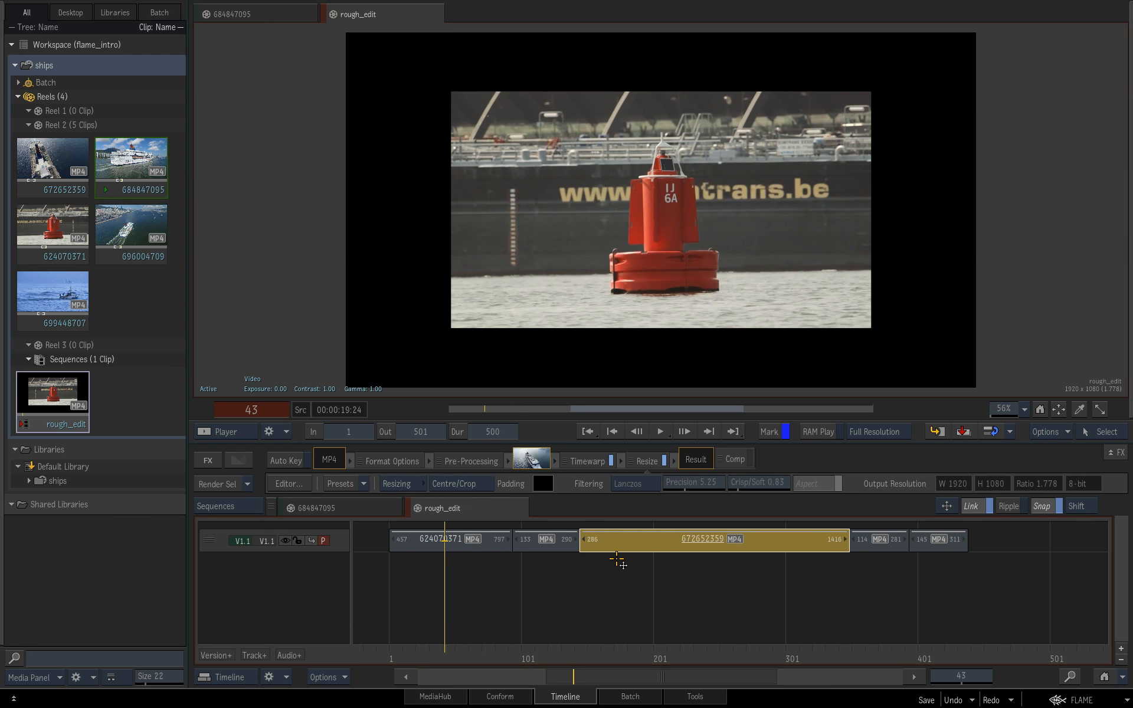
{"action": "left_click", "coordinate": [427, 550]}
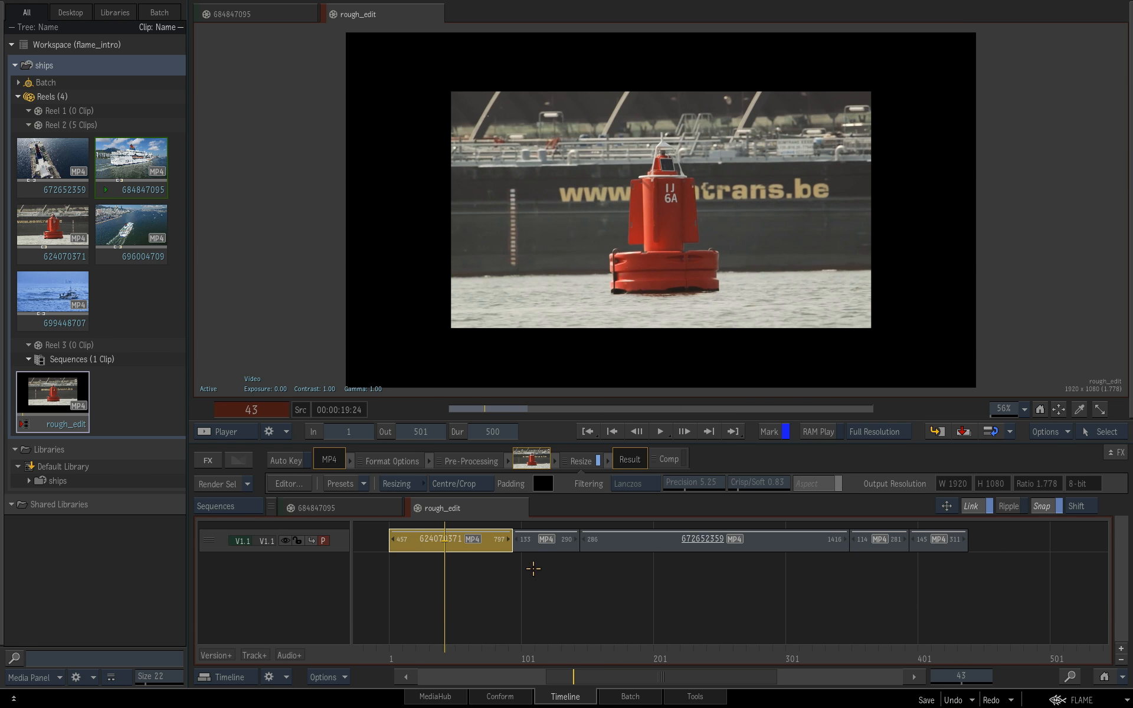
{"action": "left_click", "coordinate": [414, 482]}
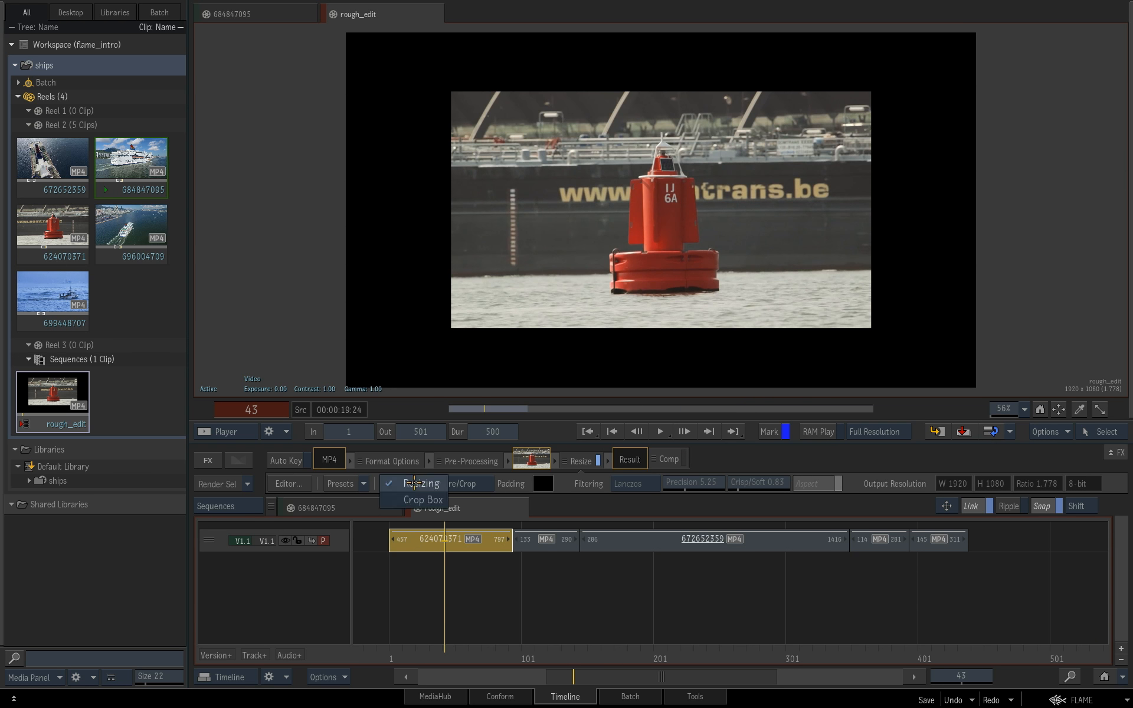
{"action": "left_click", "coordinate": [413, 483]}
{"action": "left_click", "coordinate": [469, 486]}
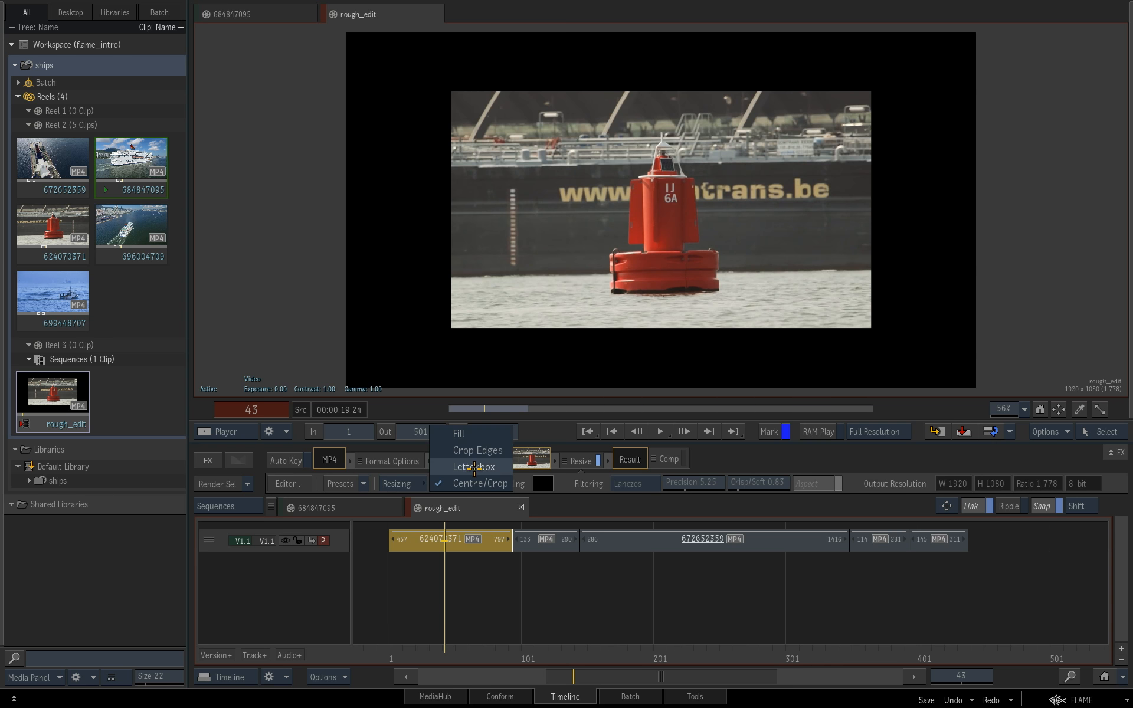
{"action": "left_click", "coordinate": [476, 469]}
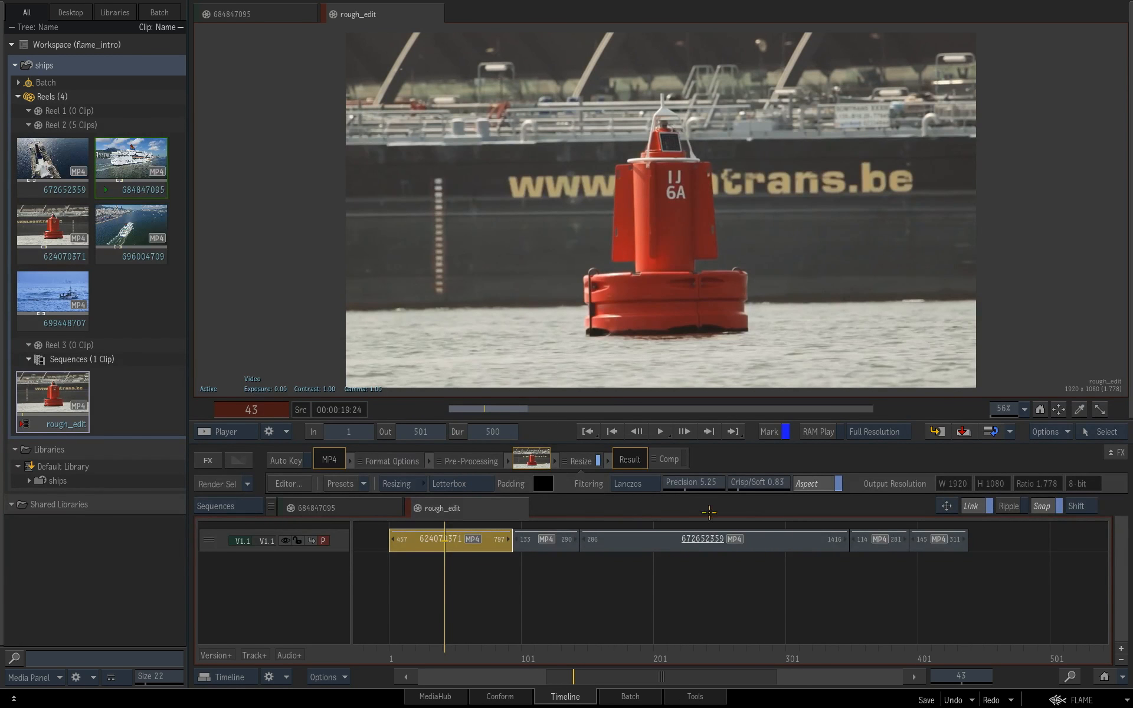
Copy the first segment's Letterbox Resize onto all the other segments of the track and check the result in the player
{"action": "left_click", "coordinate": [213, 538]}
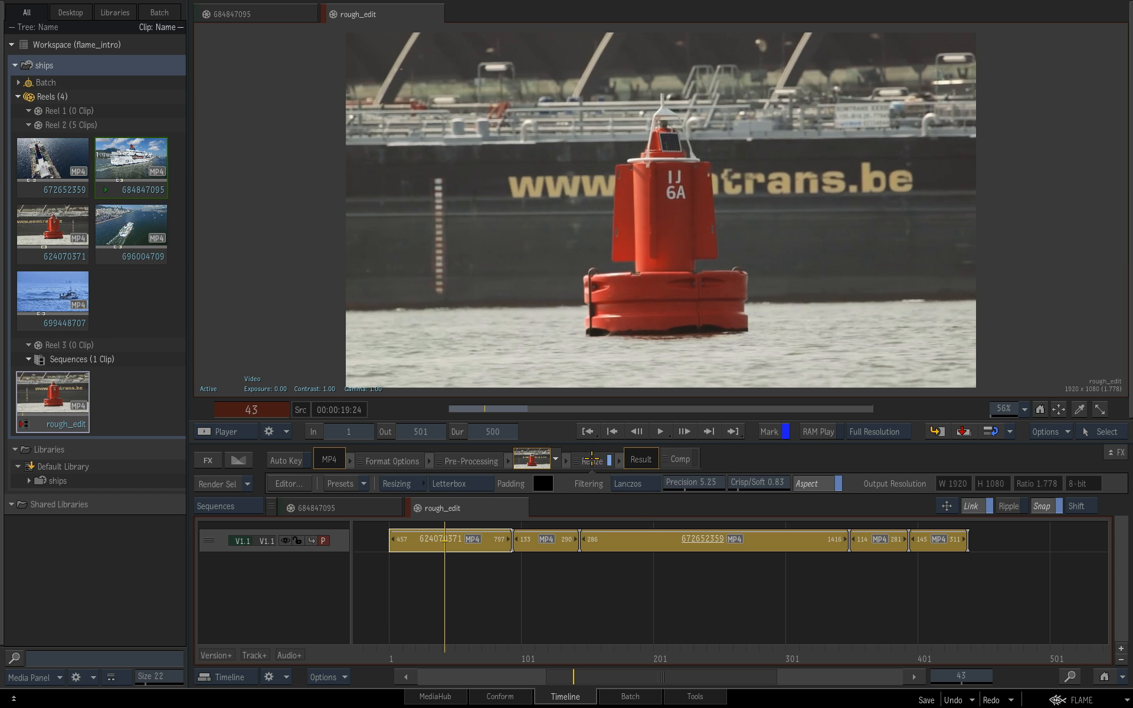
{"action": "left_click_drag", "start_coordinate": [592, 461], "coordinate": [613, 538]}
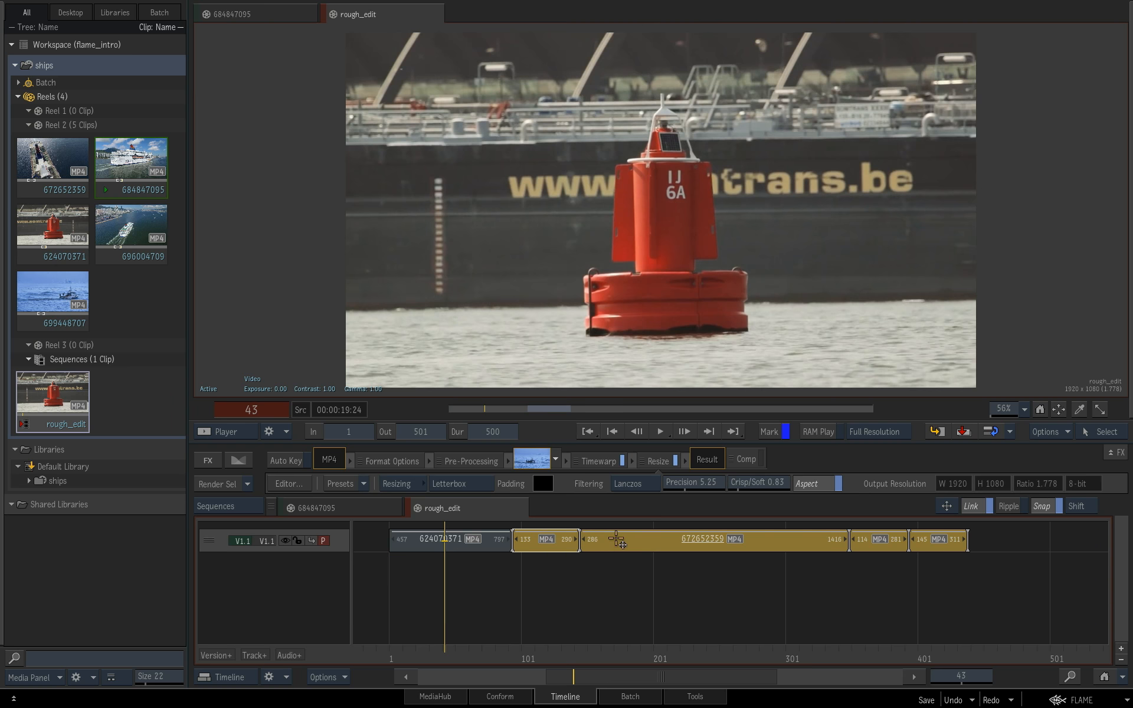
{"action": "left_click", "coordinate": [551, 647]}
{"action": "left_click_drag", "start_coordinate": [611, 649], "coordinate": [656, 650]}
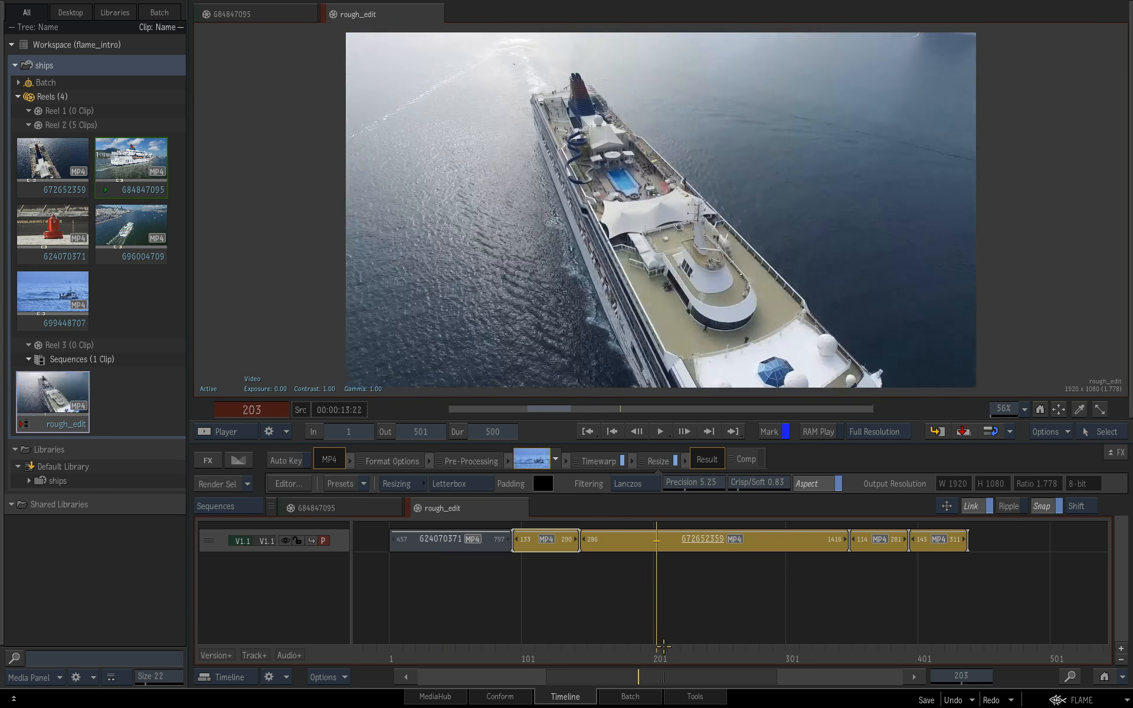
{"action": "left_click", "coordinate": [735, 552]}
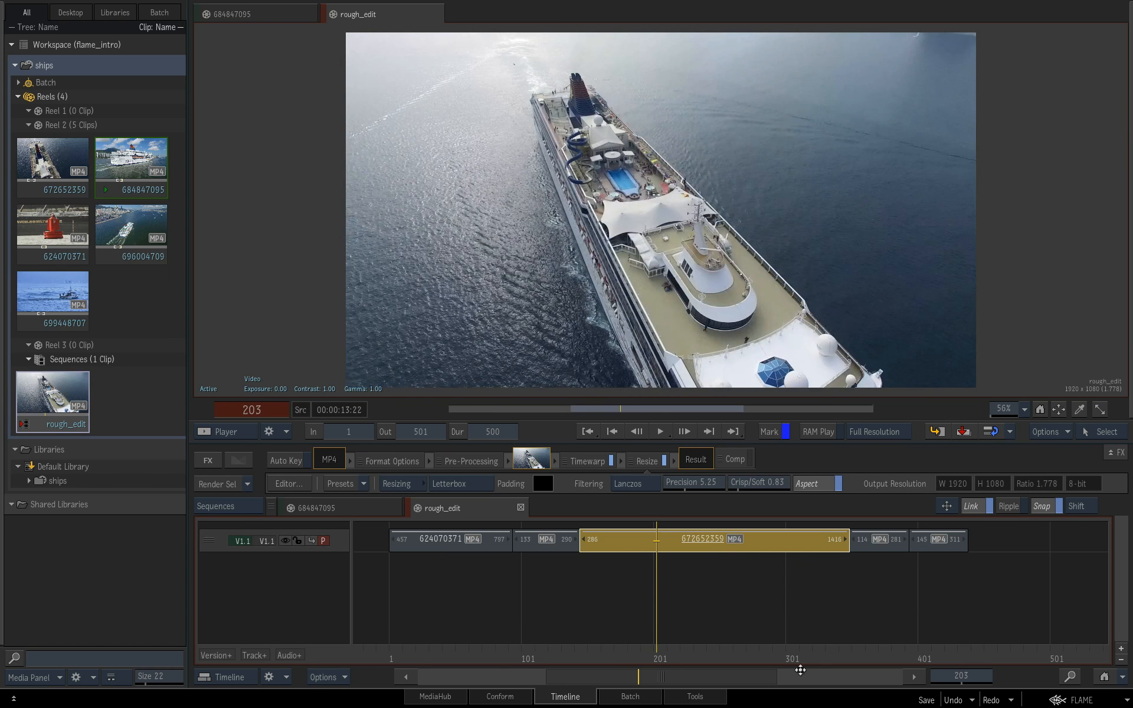
{"action": "left_click", "coordinate": [800, 652]}
{"action": "left_click_drag", "start_coordinate": [826, 653], "coordinate": [460, 590]}
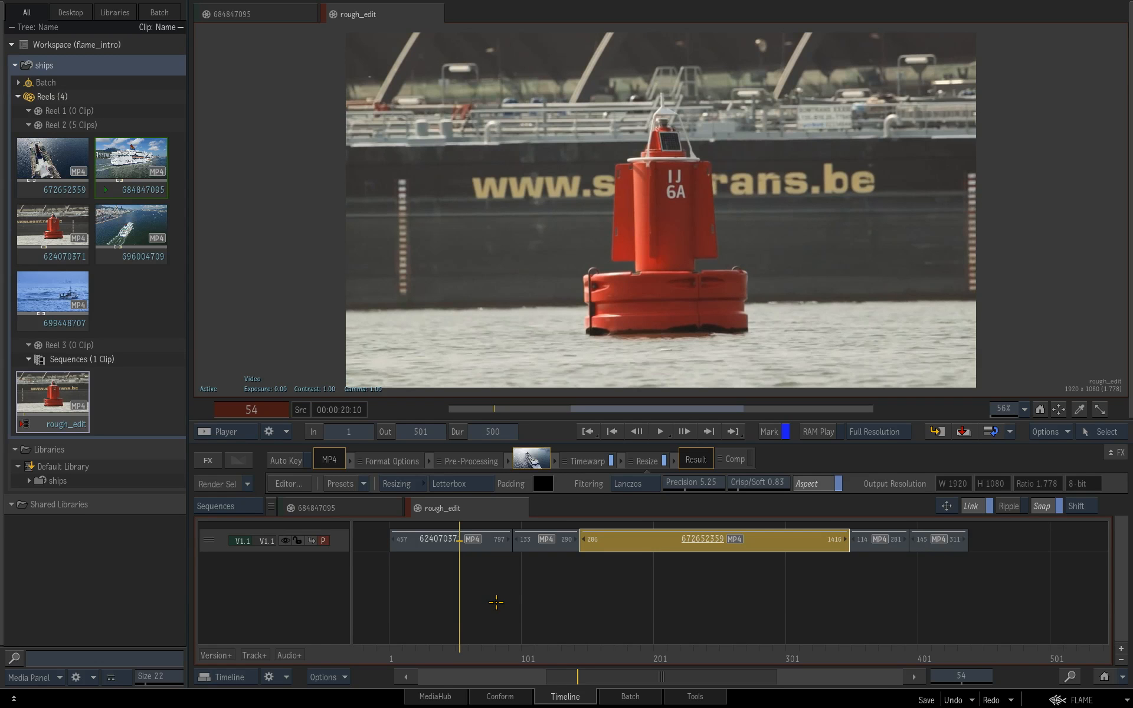
{"action": "left_click", "coordinate": [568, 616]}
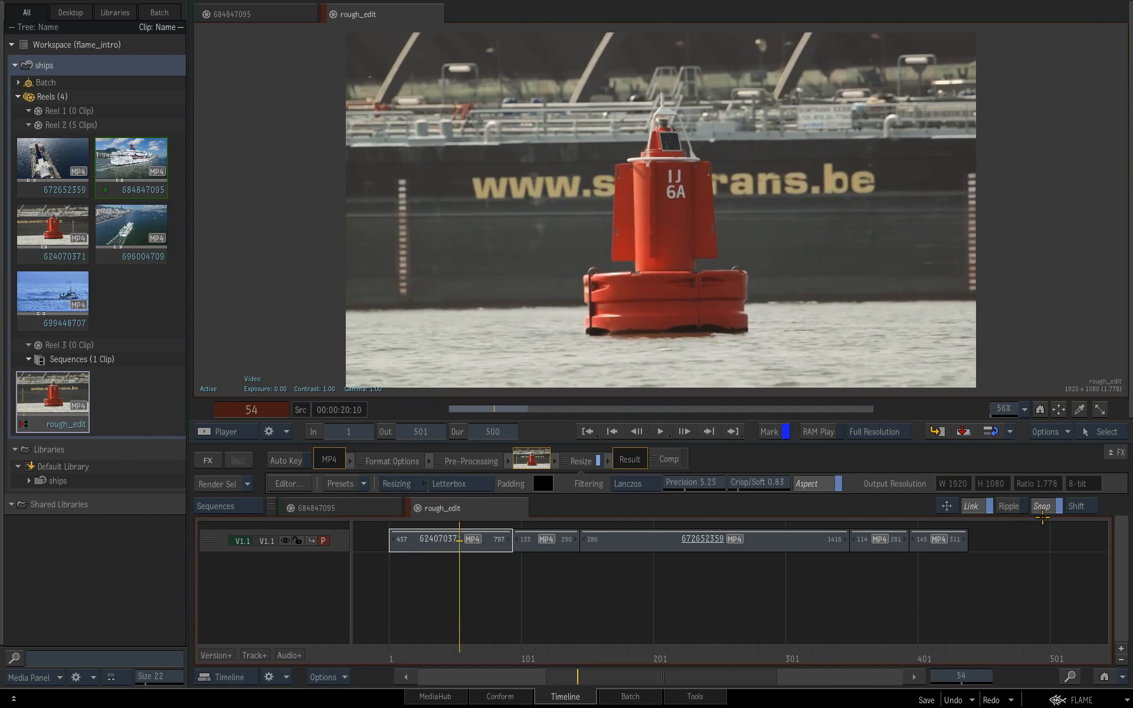
Keep the Select editing mode and select segment 672652359, followed by the last segment on the track
{"action": "left_click", "coordinate": [946, 505]}
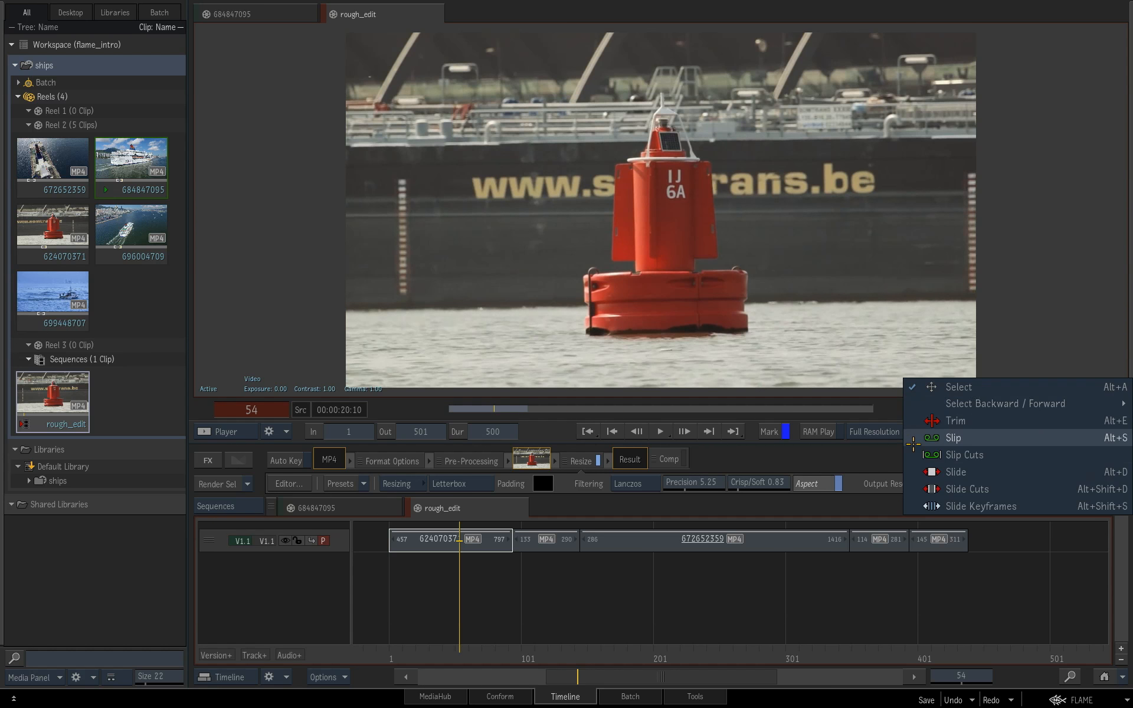
{"action": "left_click", "coordinate": [1011, 389]}
{"action": "left_click", "coordinate": [720, 544]}
{"action": "left_click", "coordinate": [941, 548]}
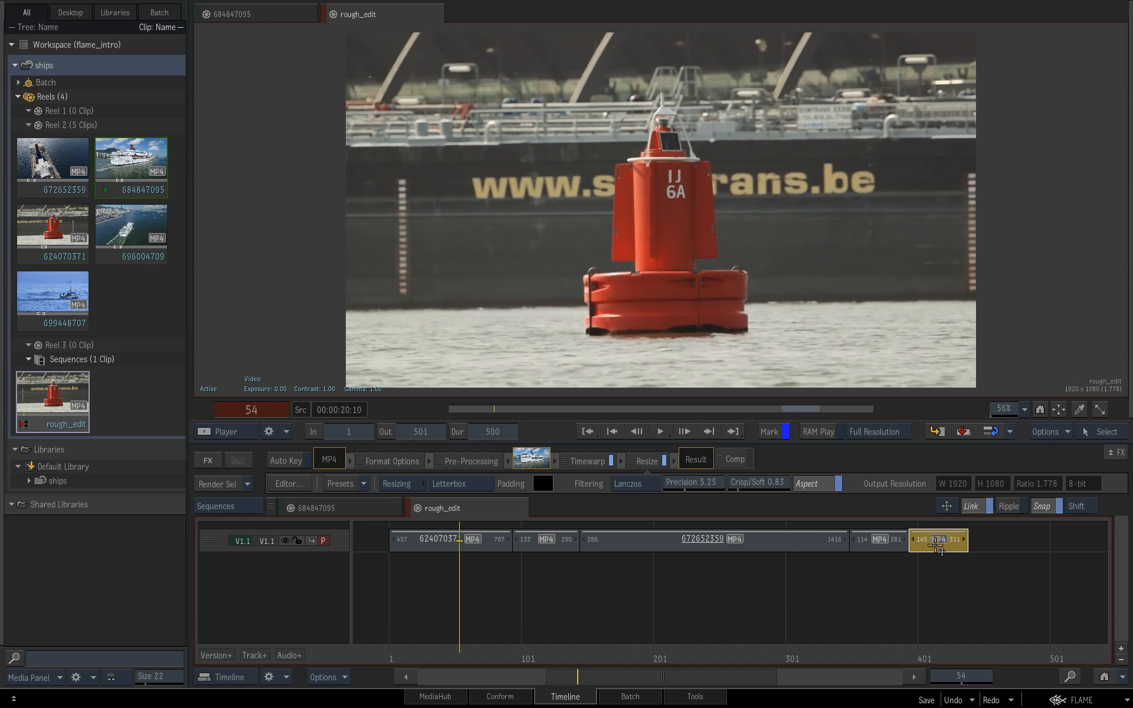
{"action": "mouse_move", "coordinate": [941, 550]}
{"action": "left_mouse_down"}
{"action": "mouse_move", "coordinate": [1003, 539]}
{"action": "mouse_move", "coordinate": [943, 542]}
{"action": "left_mouse_up"}
In Trim mode with Ripple enabled, trim the end of segment 672652359 back to about frame 320 and slightly adjust its start
{"action": "left_click", "coordinate": [948, 506]}
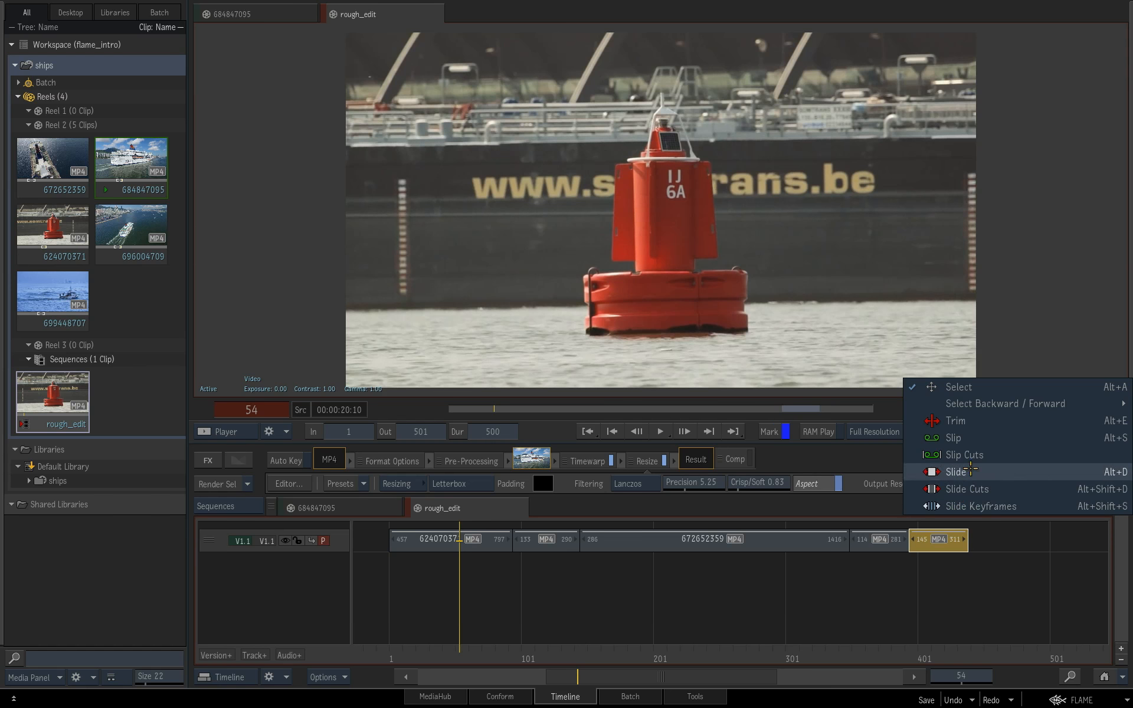
{"action": "mouse_move", "coordinate": [962, 403]}
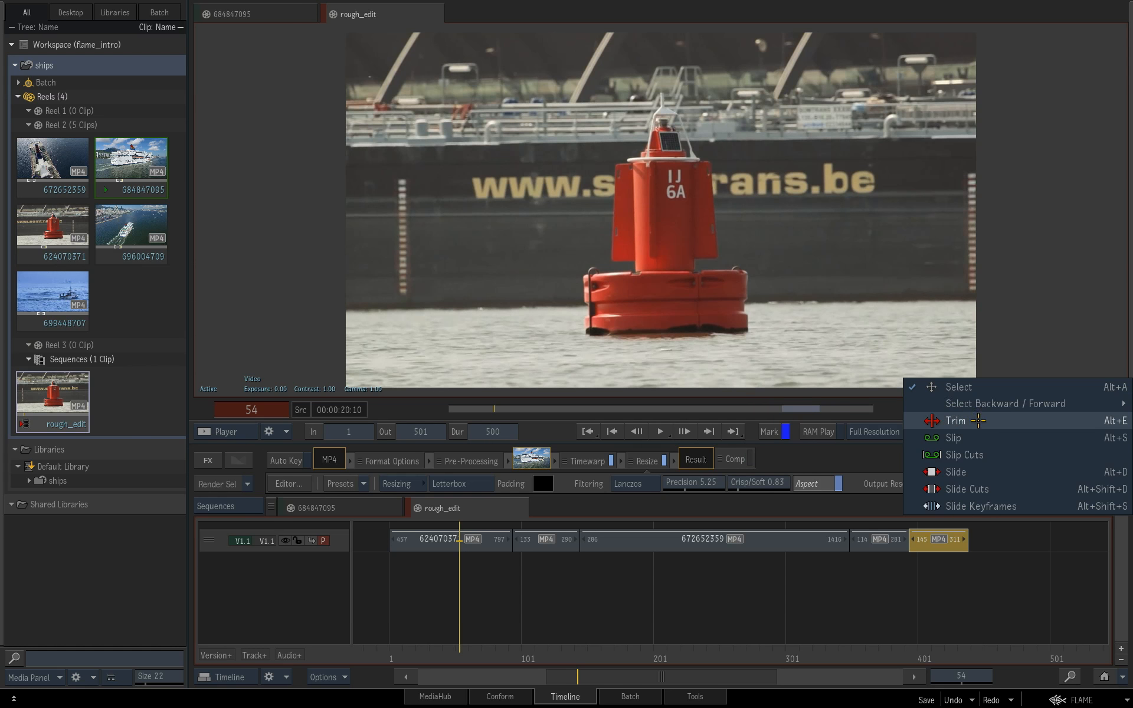
{"action": "left_click", "coordinate": [974, 421]}
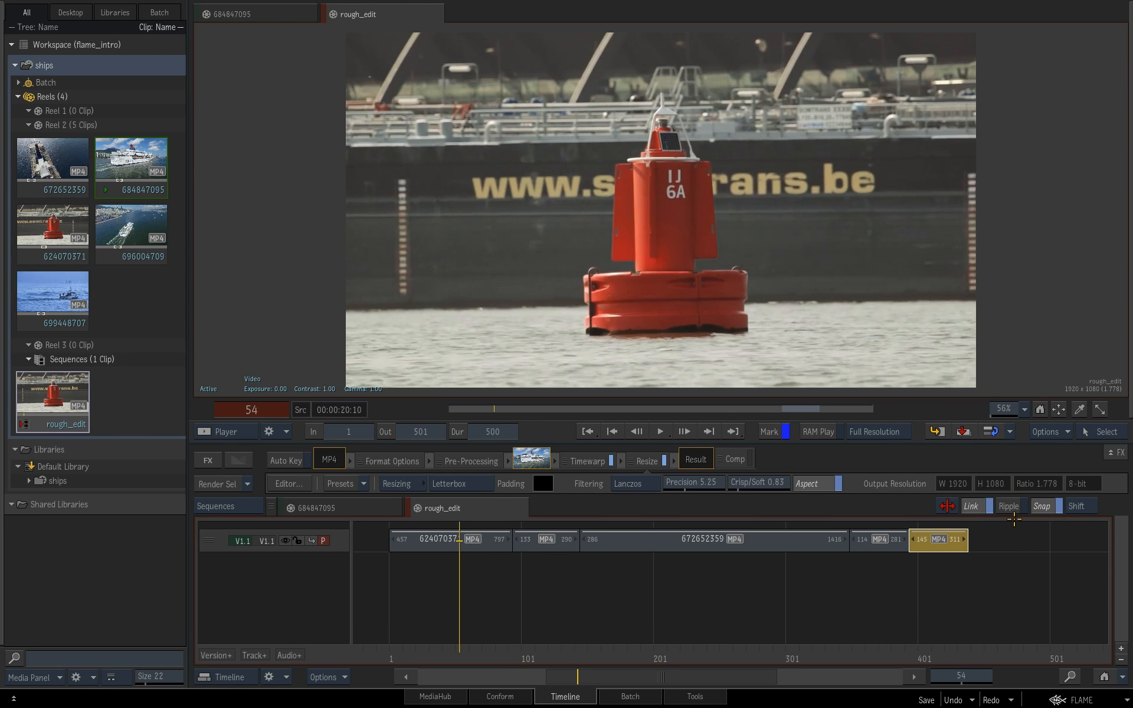
{"action": "left_click", "coordinate": [808, 546]}
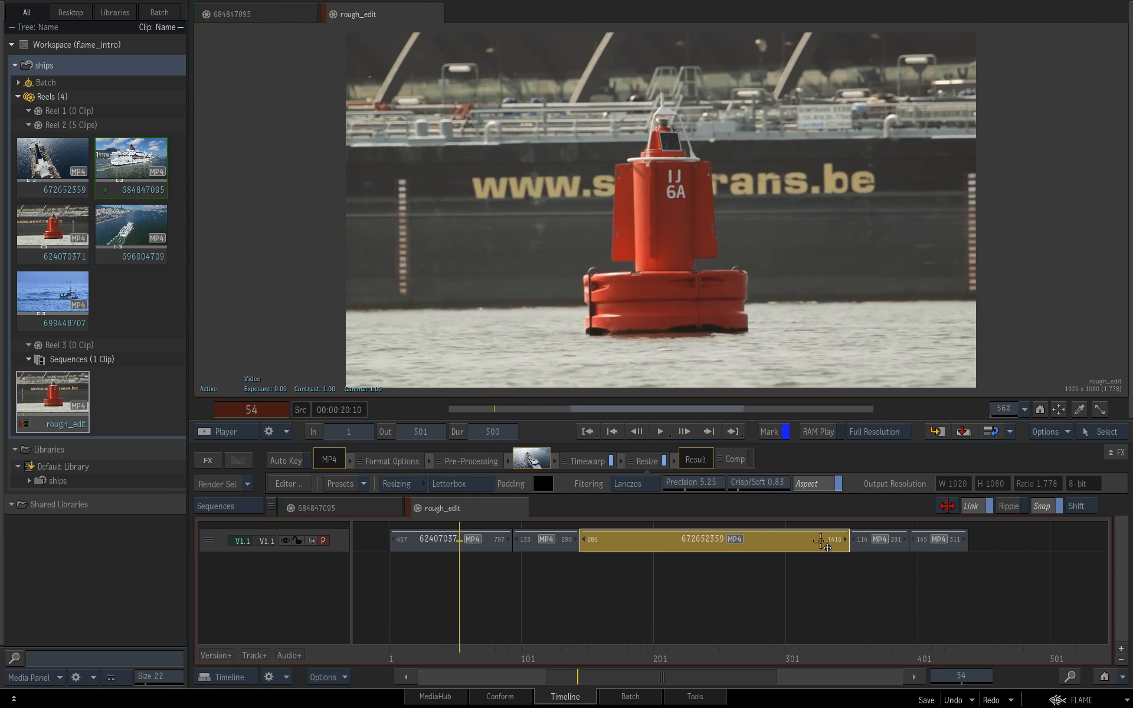
{"action": "mouse_move", "coordinate": [838, 543]}
{"action": "left_mouse_down"}
{"action": "mouse_move", "coordinate": [737, 539]}
{"action": "mouse_move", "coordinate": [848, 543]}
{"action": "left_mouse_up"}
{"action": "left_click", "coordinate": [1009, 506]}
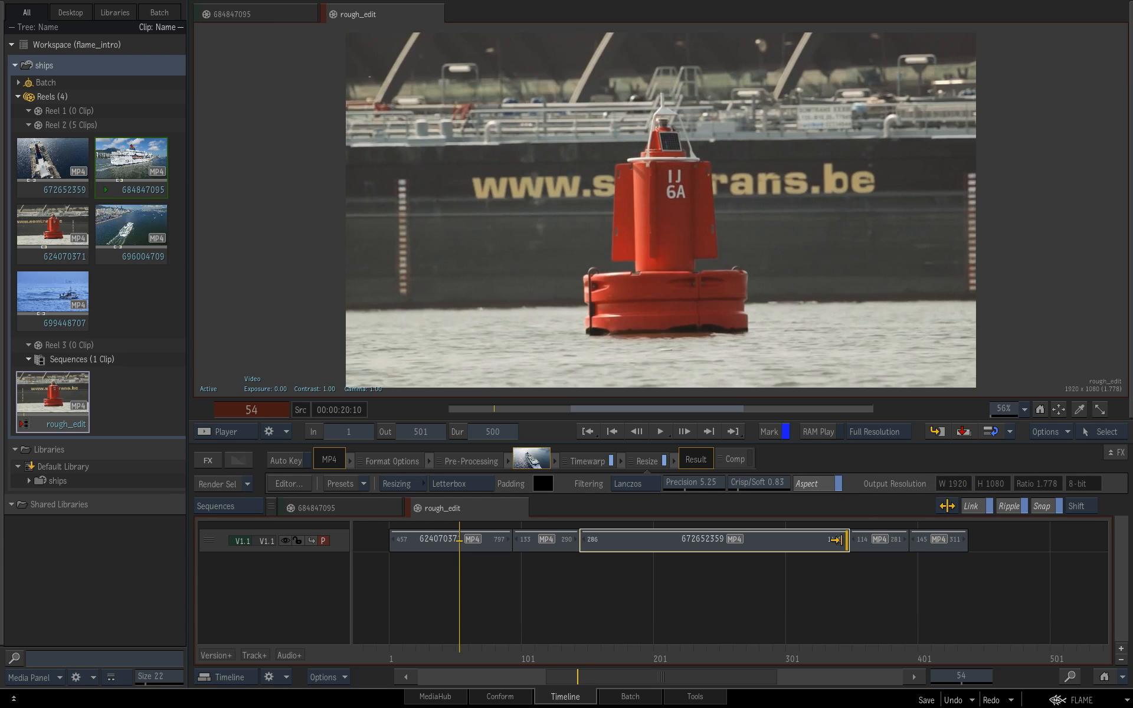
{"action": "left_click_drag", "start_coordinate": [834, 540], "coordinate": [803, 549]}
{"action": "left_click_drag", "start_coordinate": [588, 542], "coordinate": [602, 546]}
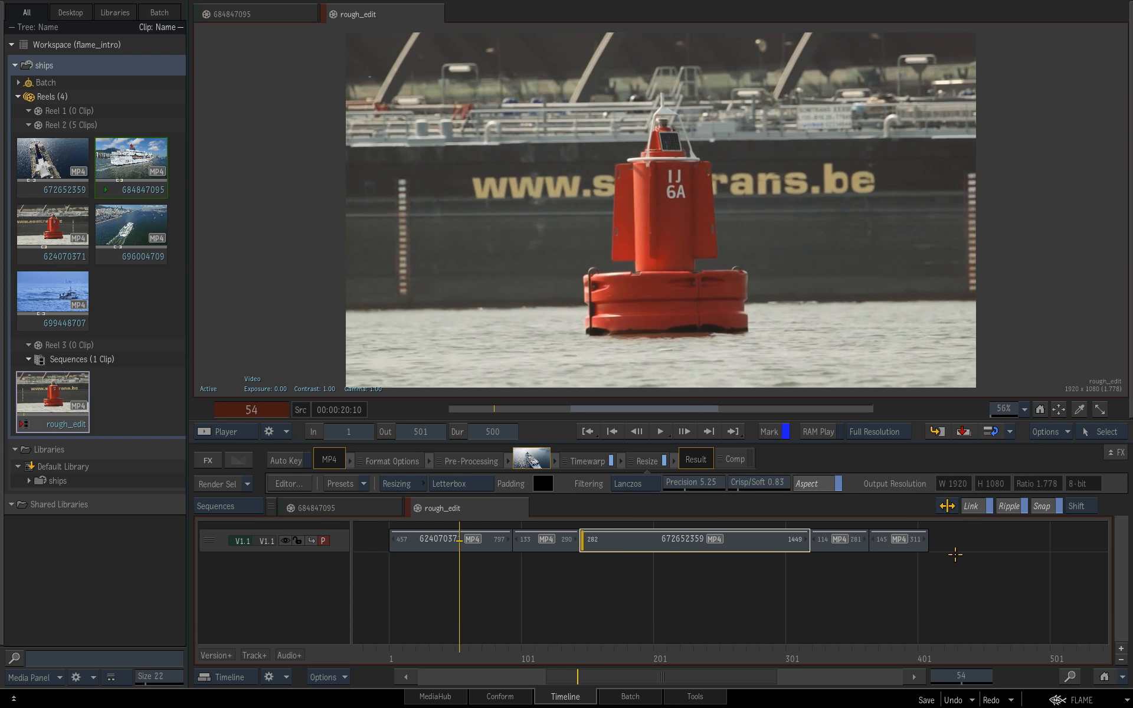
Turn Ripple off and keep Trim as the editing mode
{"action": "left_click", "coordinate": [998, 511]}
{"action": "left_click", "coordinate": [950, 505]}
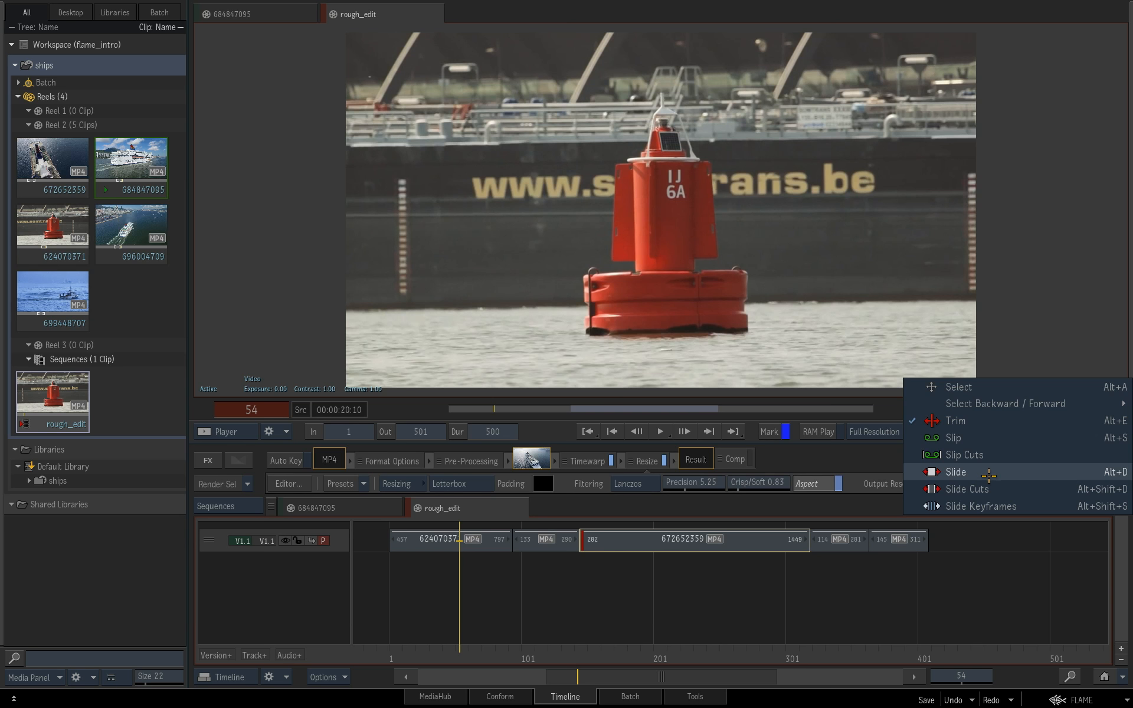
{"action": "left_click", "coordinate": [983, 423]}
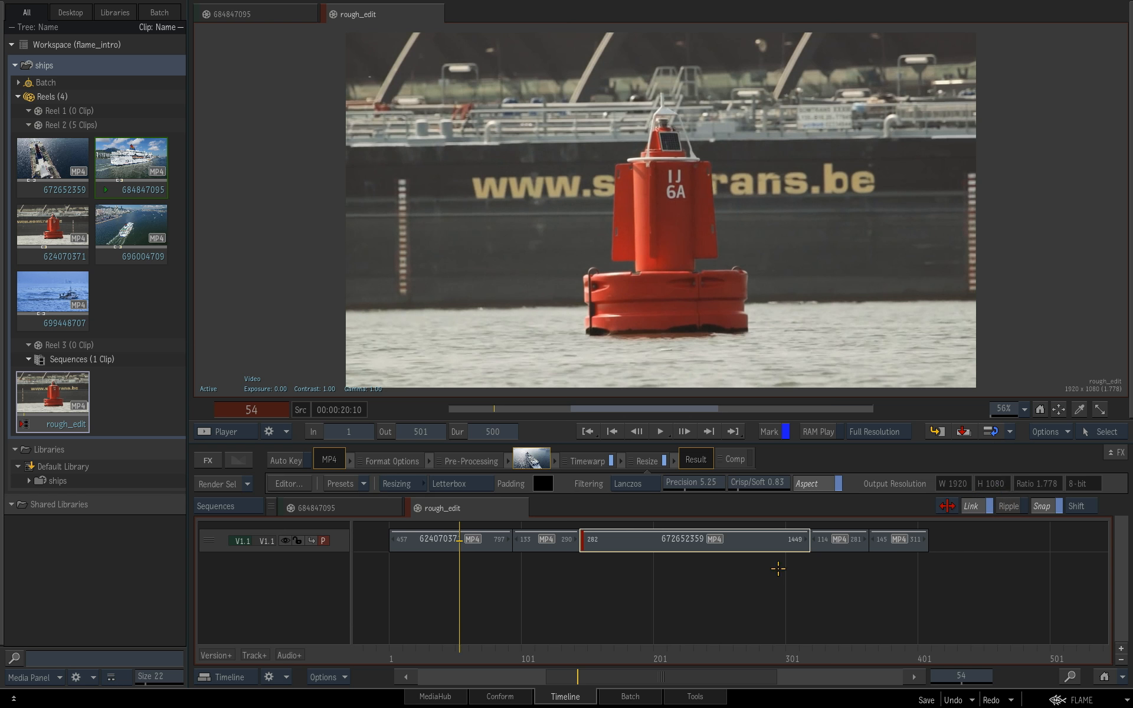
Select the first segment of rough_edit together with segment 672652359, and clear the selection
{"action": "left_click", "coordinate": [620, 590]}
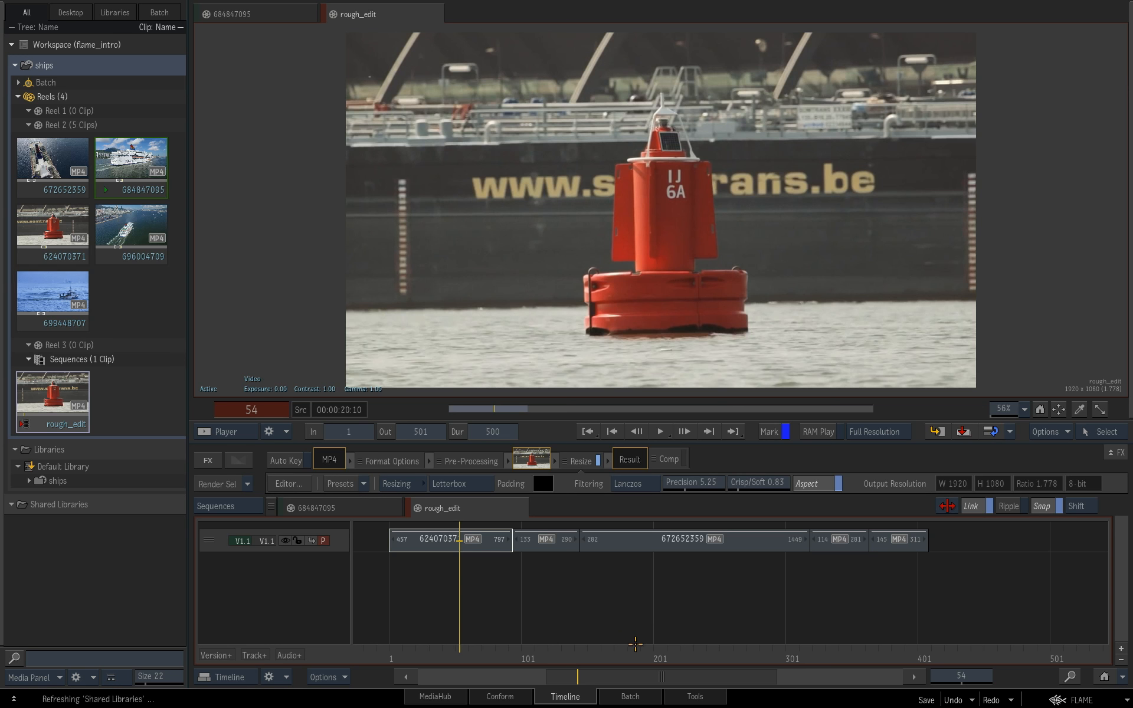
{"action": "left_click", "coordinate": [489, 546]}
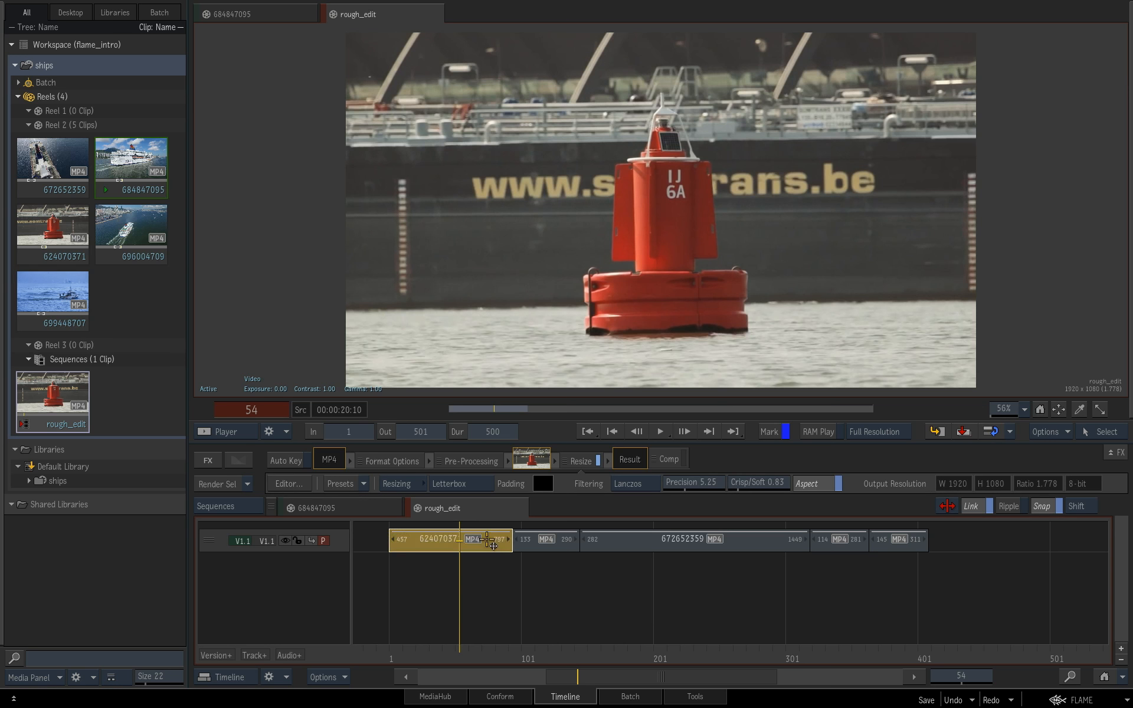
{"action": "left_click", "coordinate": [690, 555], "text": "ctrl"}
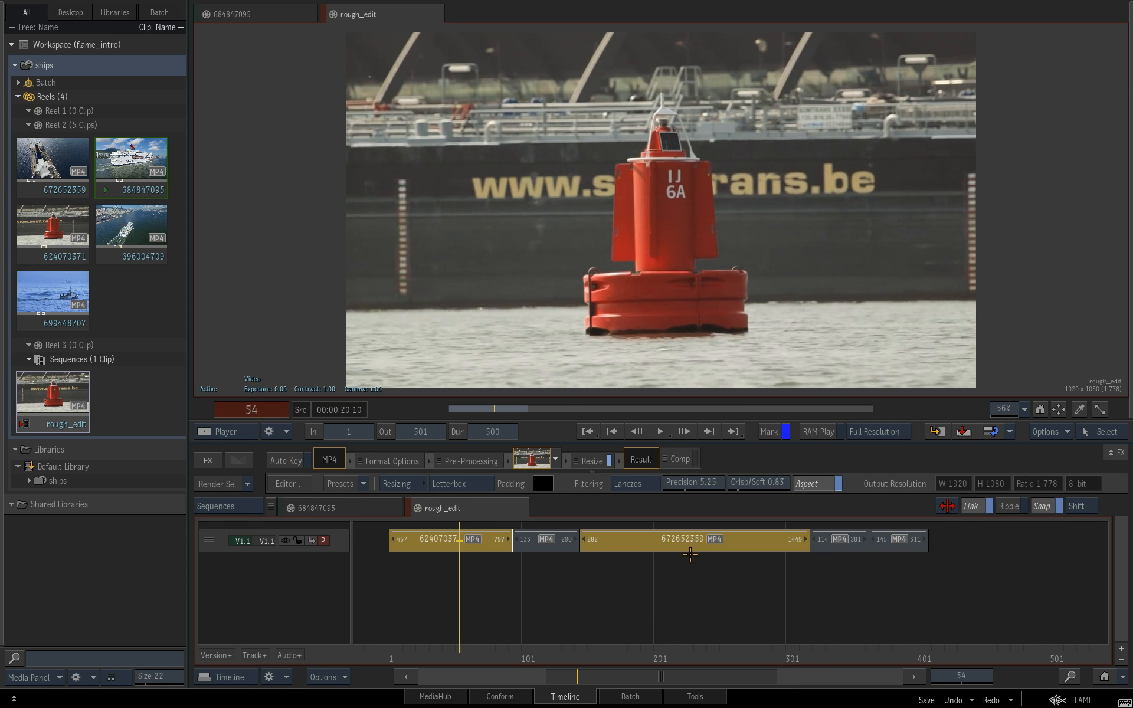
{"action": "left_click", "coordinate": [746, 582]}
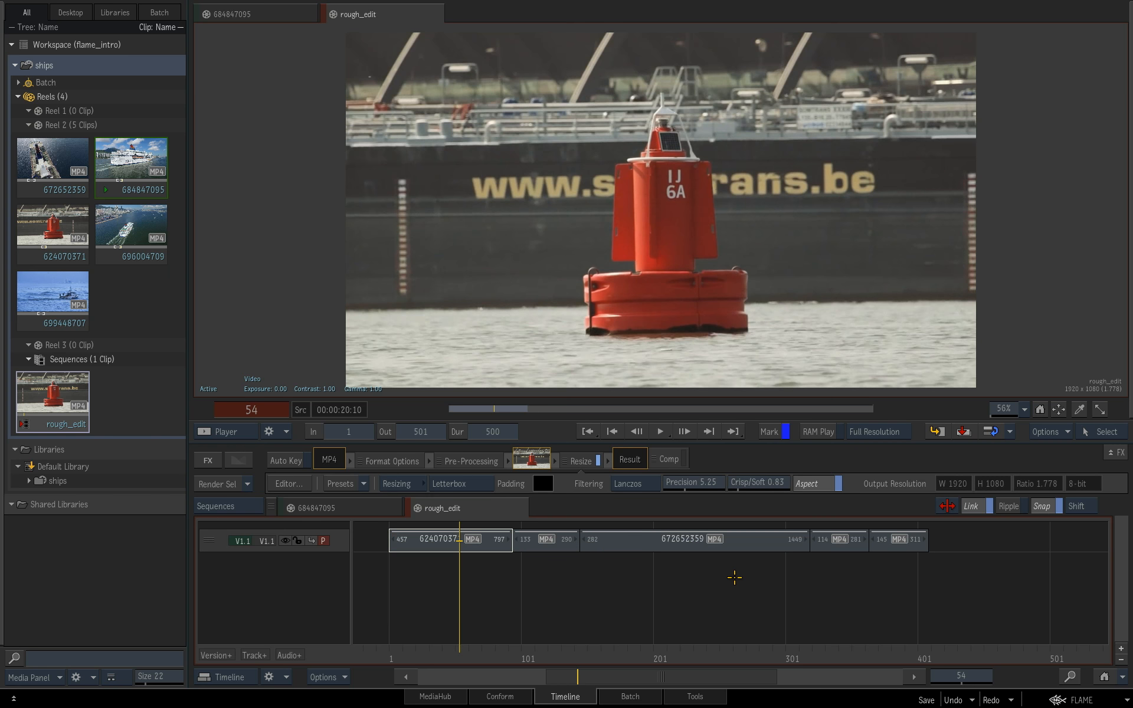
Select the end cuts of segment 672652359 and of the segment after it for trimming, and deselect them
{"action": "left_click", "coordinate": [799, 539]}
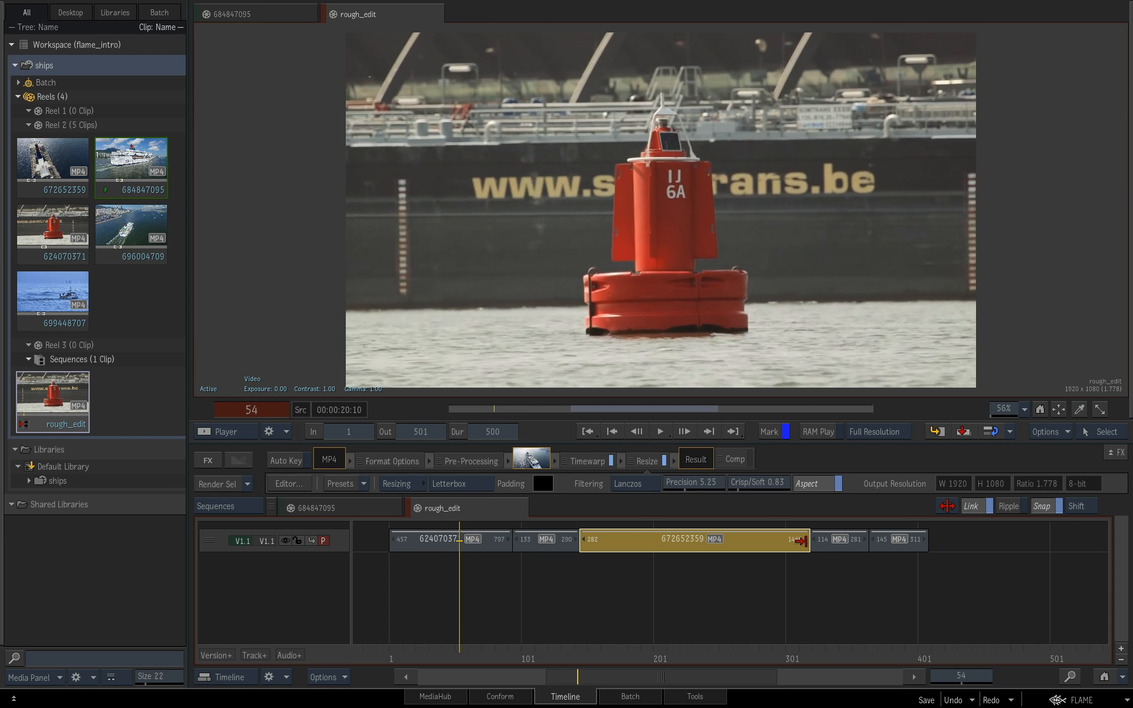
{"action": "left_click", "coordinate": [800, 540]}
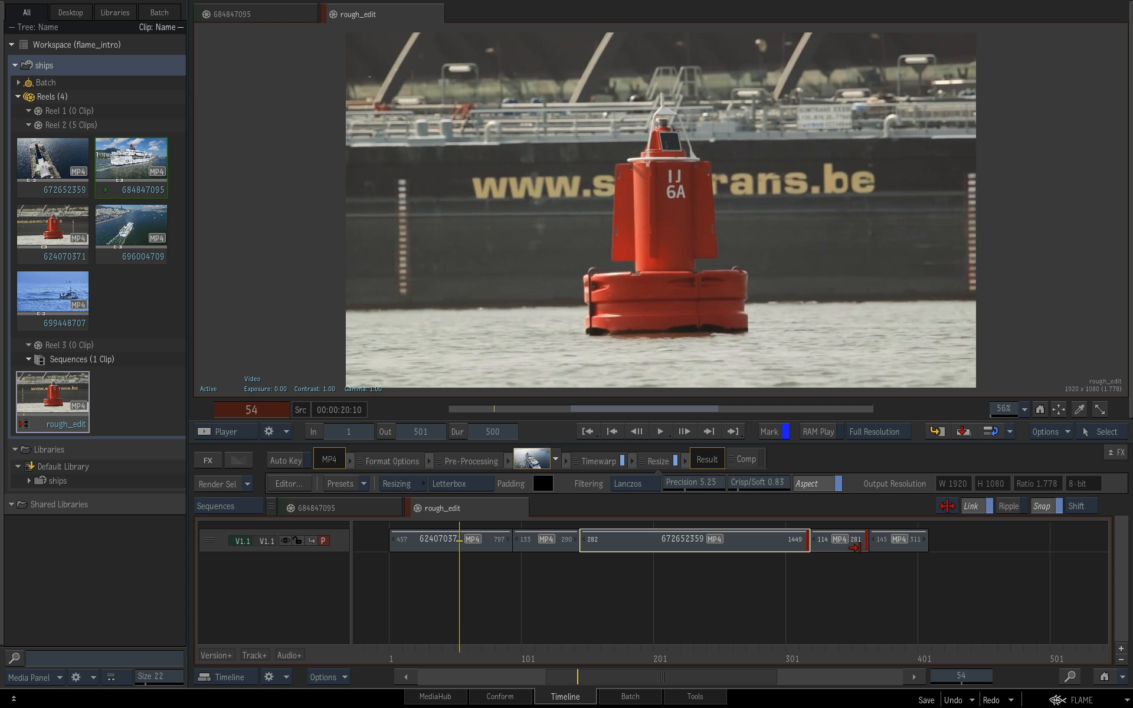
{"action": "mouse_move", "coordinate": [850, 544]}
{"action": "left_mouse_down"}
{"action": "mouse_move", "coordinate": [826, 543]}
{"action": "mouse_move", "coordinate": [837, 544]}
{"action": "left_mouse_up"}
{"action": "left_click", "coordinate": [774, 628]}
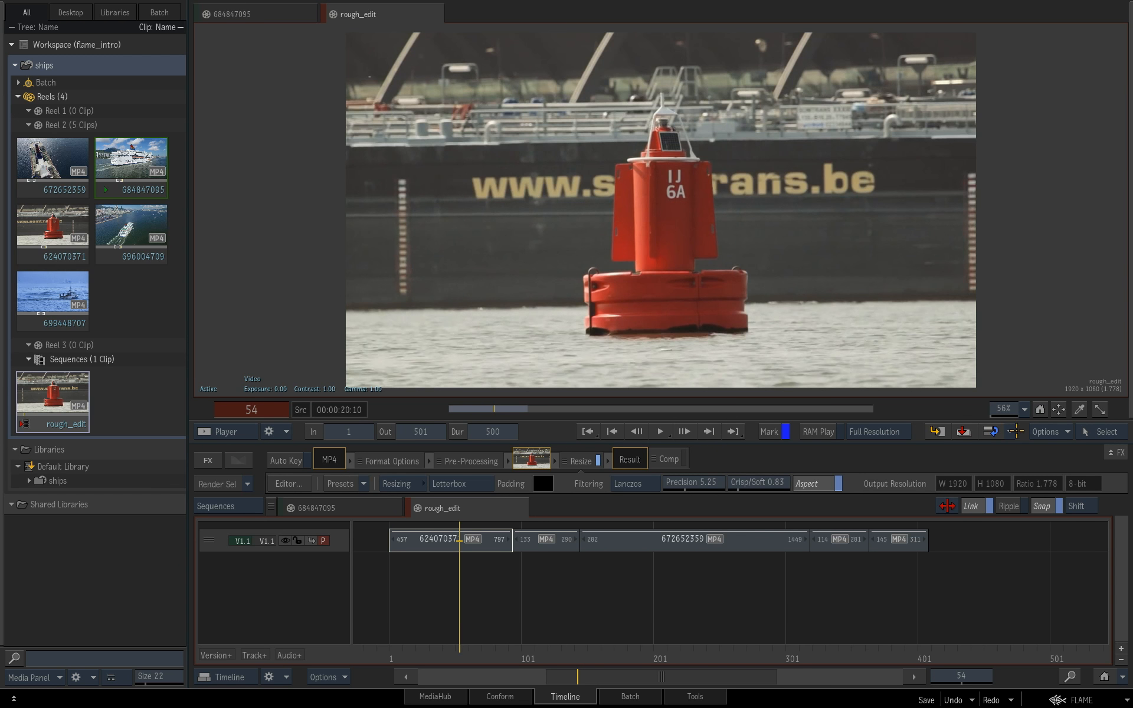
View the additional edit types, from Aligned Edit to Fit To Fill, without choosing one
{"action": "left_click", "coordinate": [1013, 431]}
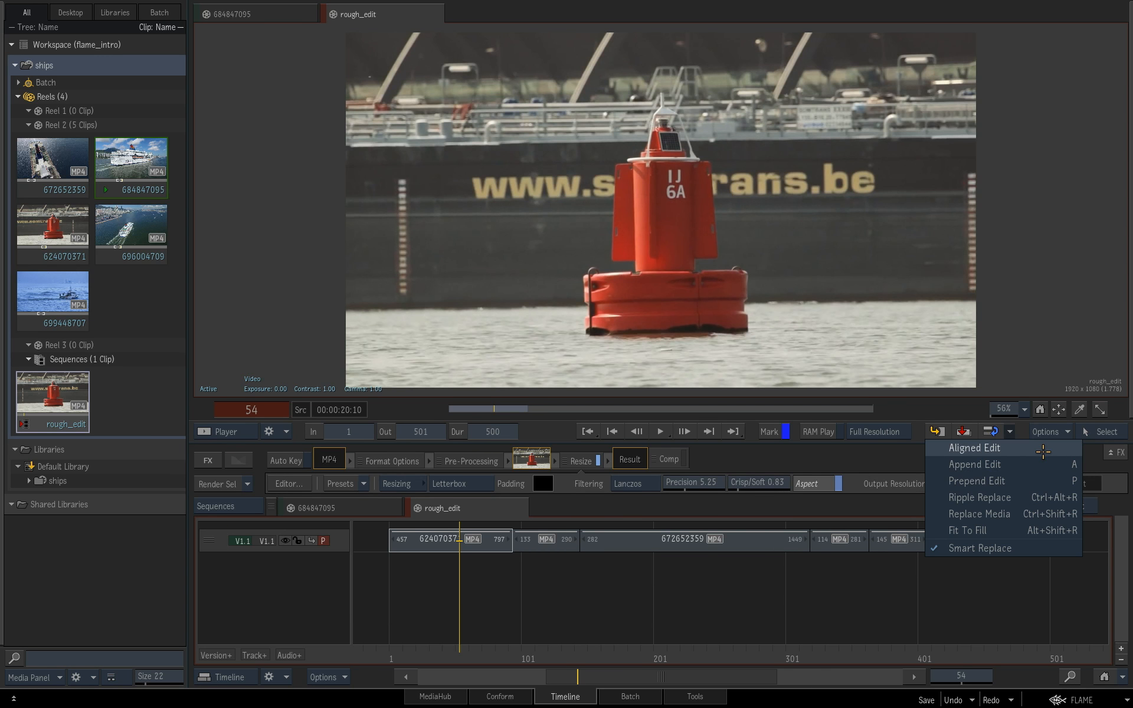
{"action": "left_click", "coordinate": [892, 460]}
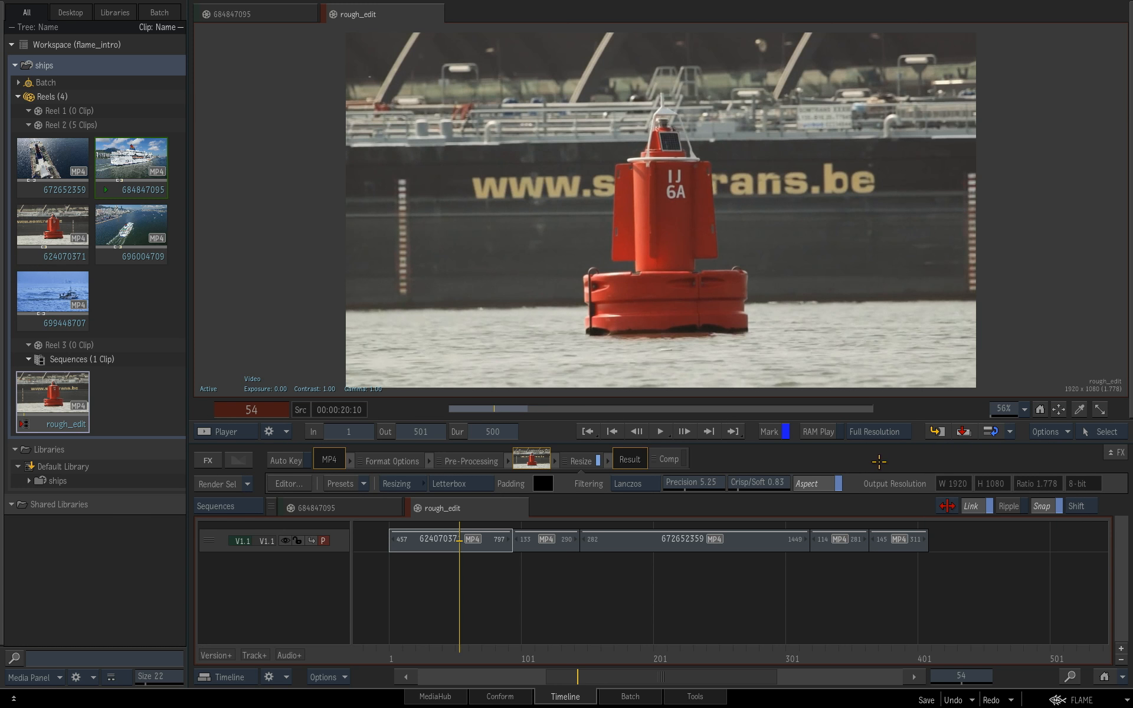
Park rough_edit on frame 207, add a second video track to it, and display source and sequence side by side
{"action": "key", "text": "alt+1"}
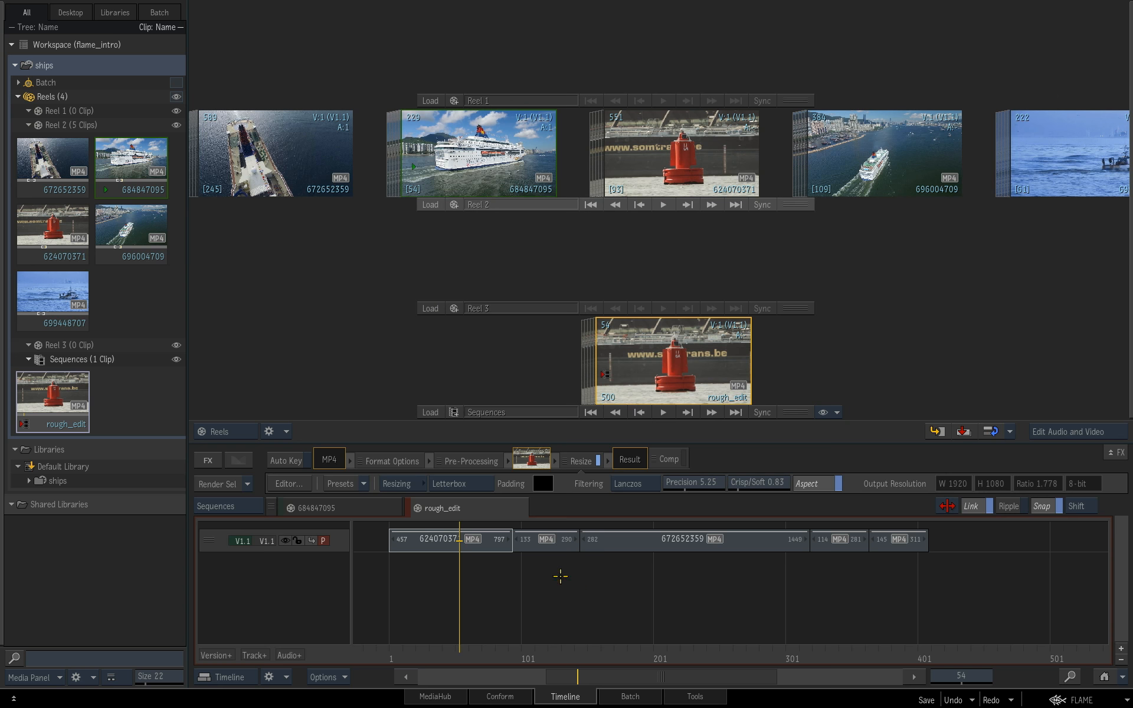
{"action": "left_click_drag", "start_coordinate": [467, 658], "coordinate": [661, 657]}
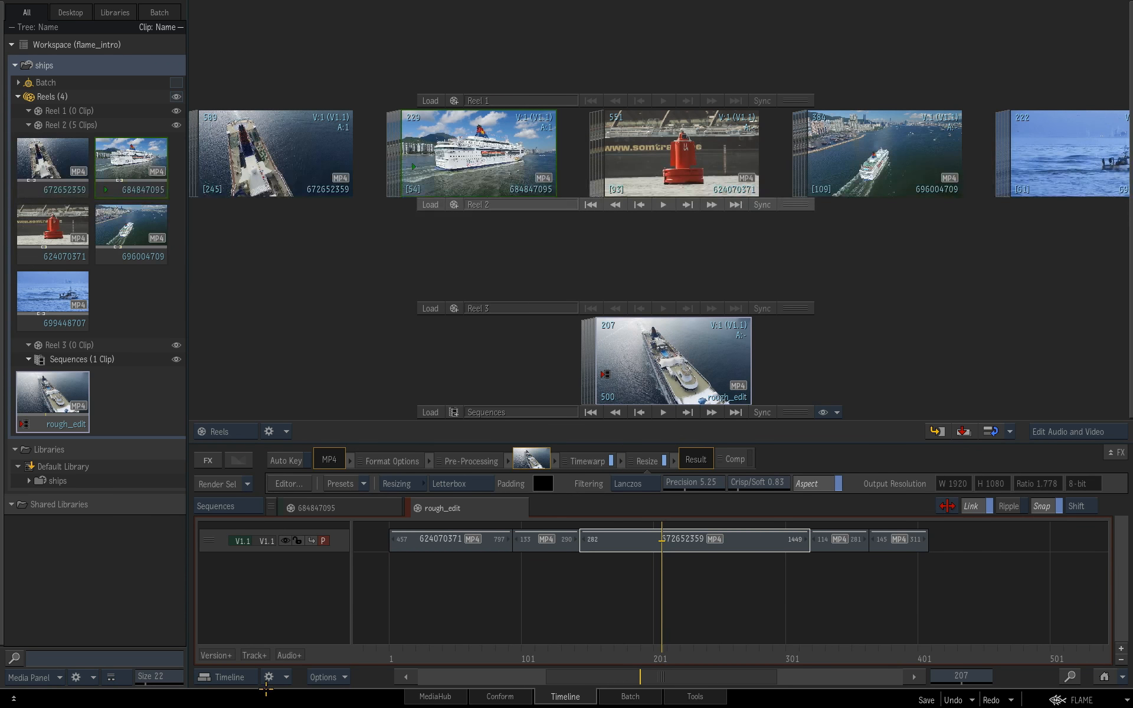
{"action": "left_click", "coordinate": [260, 656]}
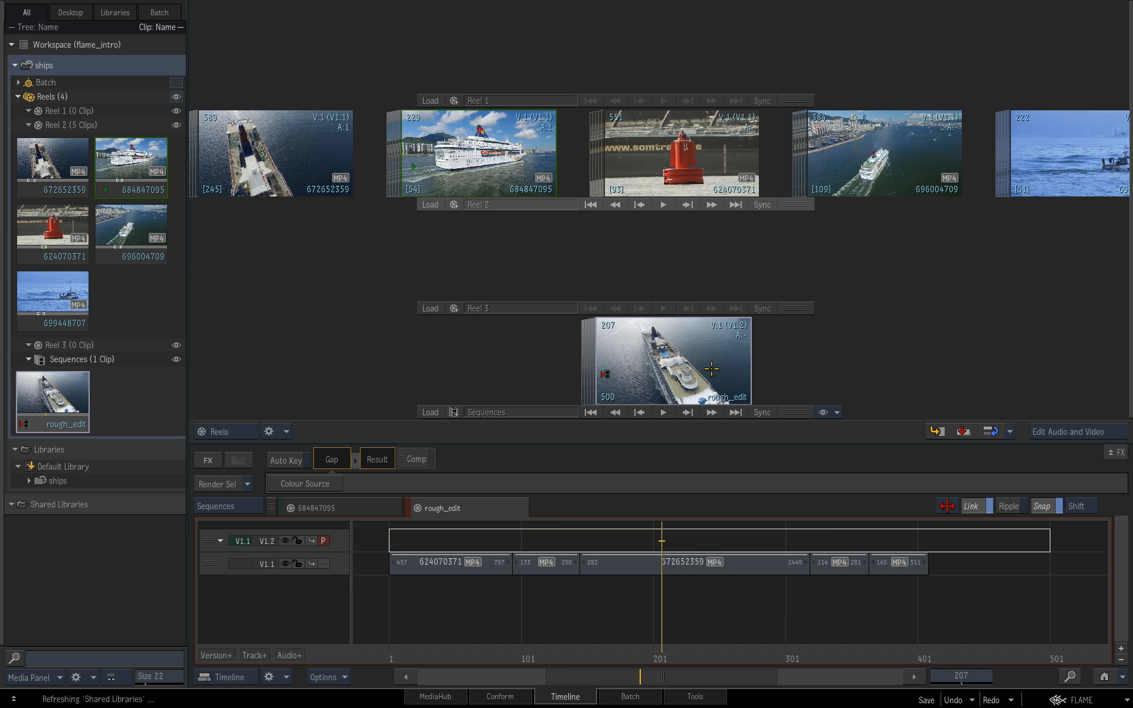
{"action": "left_click", "coordinate": [223, 434]}
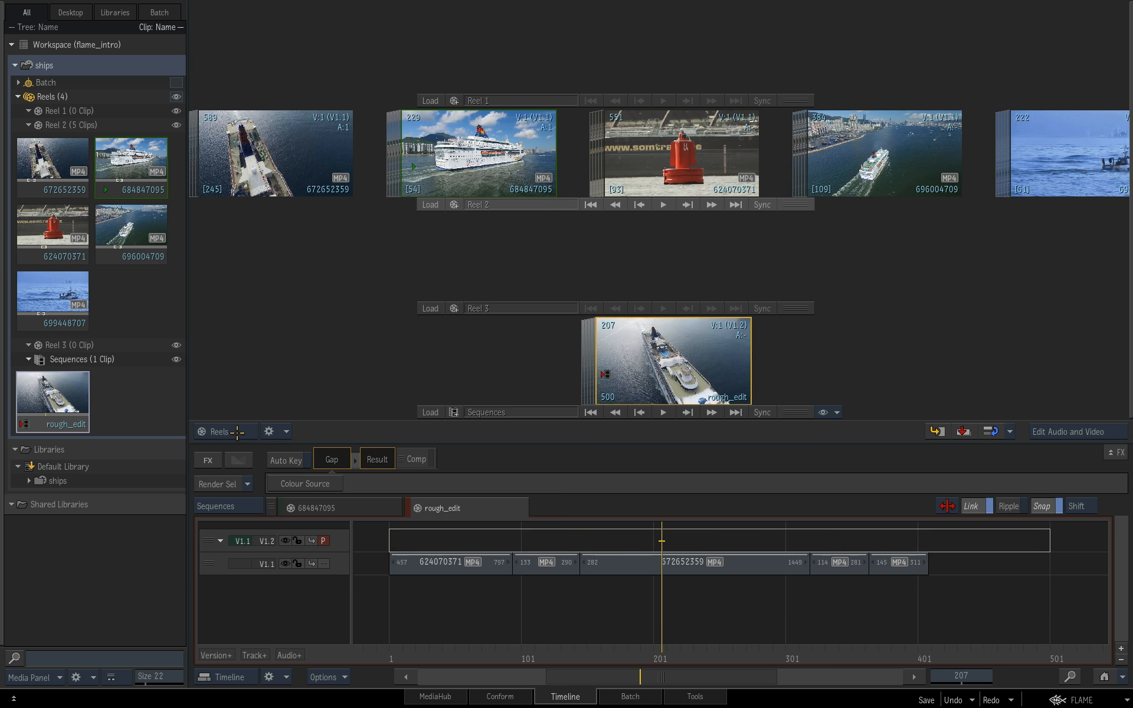
{"action": "left_click", "coordinate": [240, 483]}
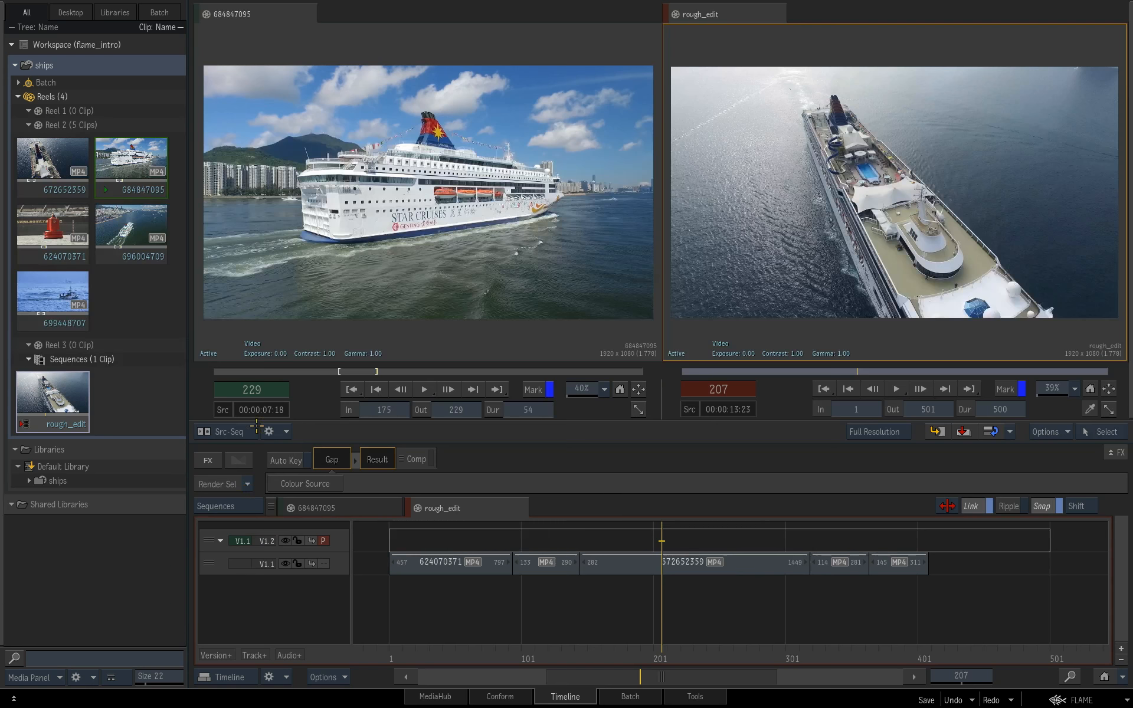
Load clip 624070371 as the source and clear its in and out marks, with rough_edit parked on frame 168
{"action": "left_click", "coordinate": [47, 233]}
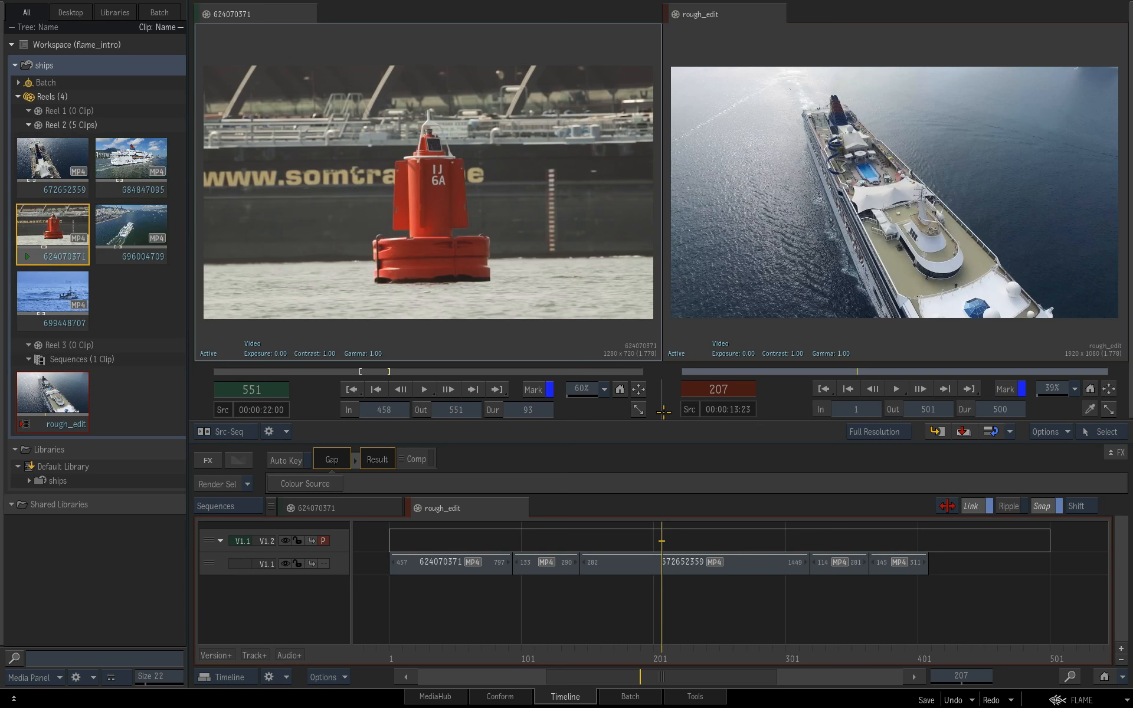
{"action": "left_click", "coordinate": [610, 651]}
{"action": "mouse_move", "coordinate": [610, 651]}
{"action": "left_mouse_down"}
{"action": "mouse_move", "coordinate": [652, 651]}
{"action": "mouse_move", "coordinate": [609, 655]}
{"action": "left_mouse_up"}
{"action": "left_click", "coordinate": [448, 289]}
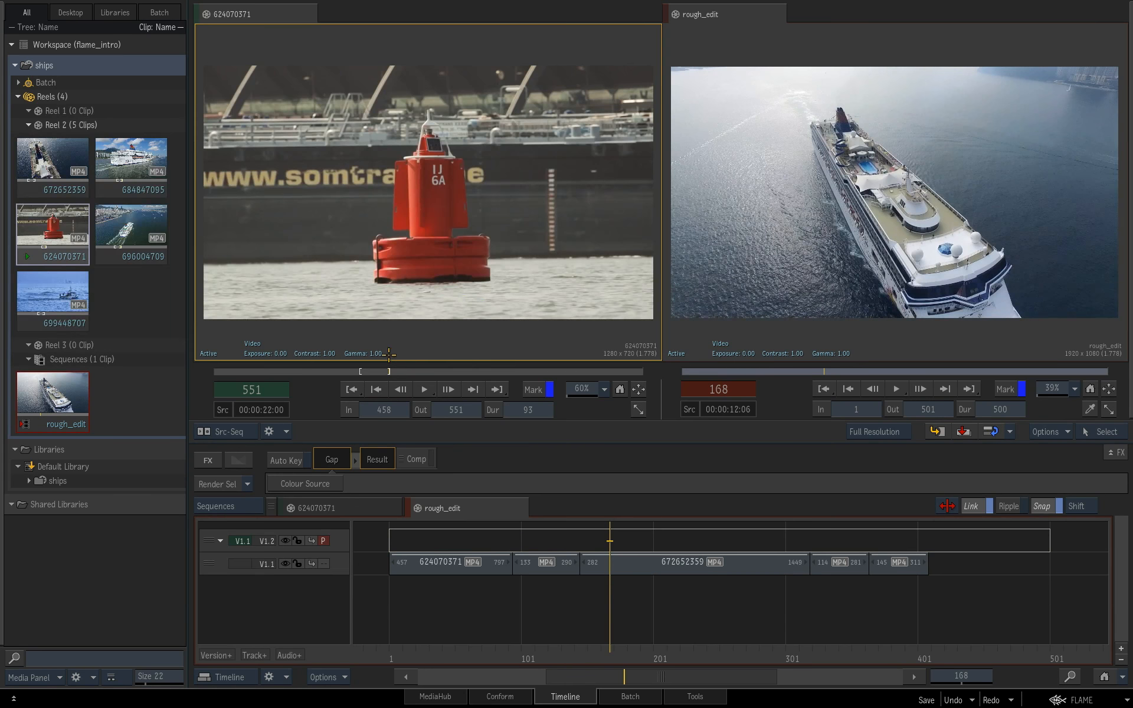
{"action": "left_click", "coordinate": [353, 407]}
{"action": "left_click", "coordinate": [420, 410]}
Park rough_edit on frame 173 and mark source clip 624070371 with in at frame 71 and out at frame 238
{"action": "left_click_drag", "start_coordinate": [412, 370], "coordinate": [251, 344]}
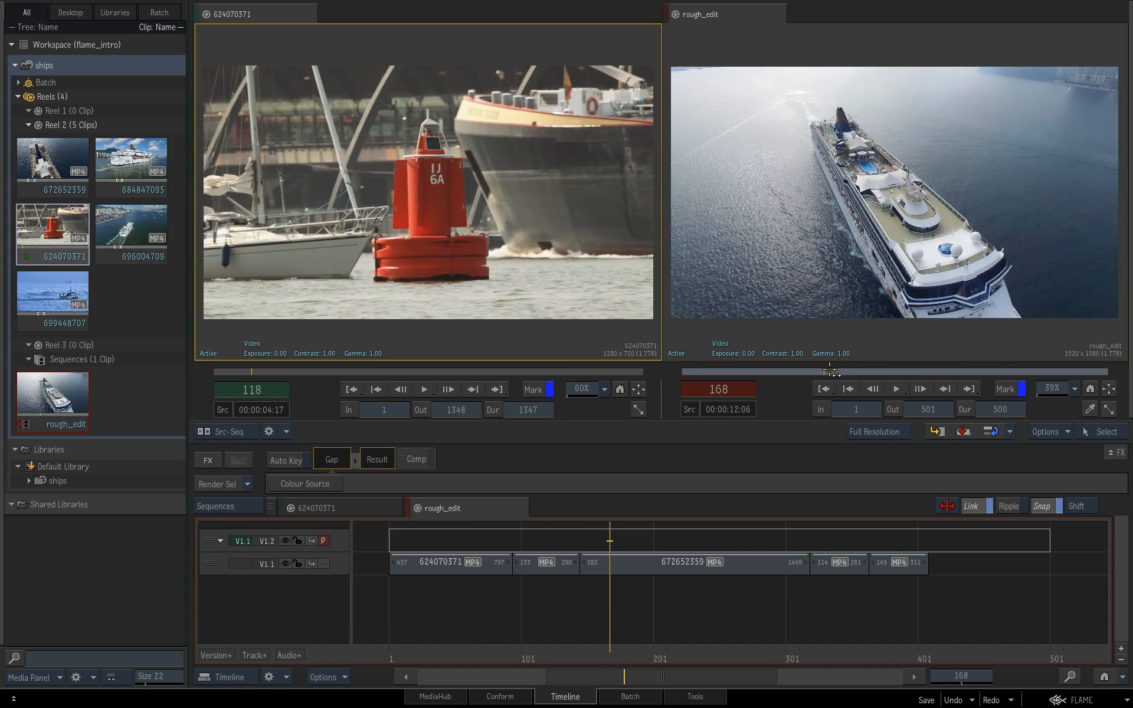
{"action": "mouse_move", "coordinate": [835, 370]}
{"action": "left_mouse_down"}
{"action": "mouse_move", "coordinate": [775, 371]}
{"action": "mouse_move", "coordinate": [829, 374]}
{"action": "left_mouse_up"}
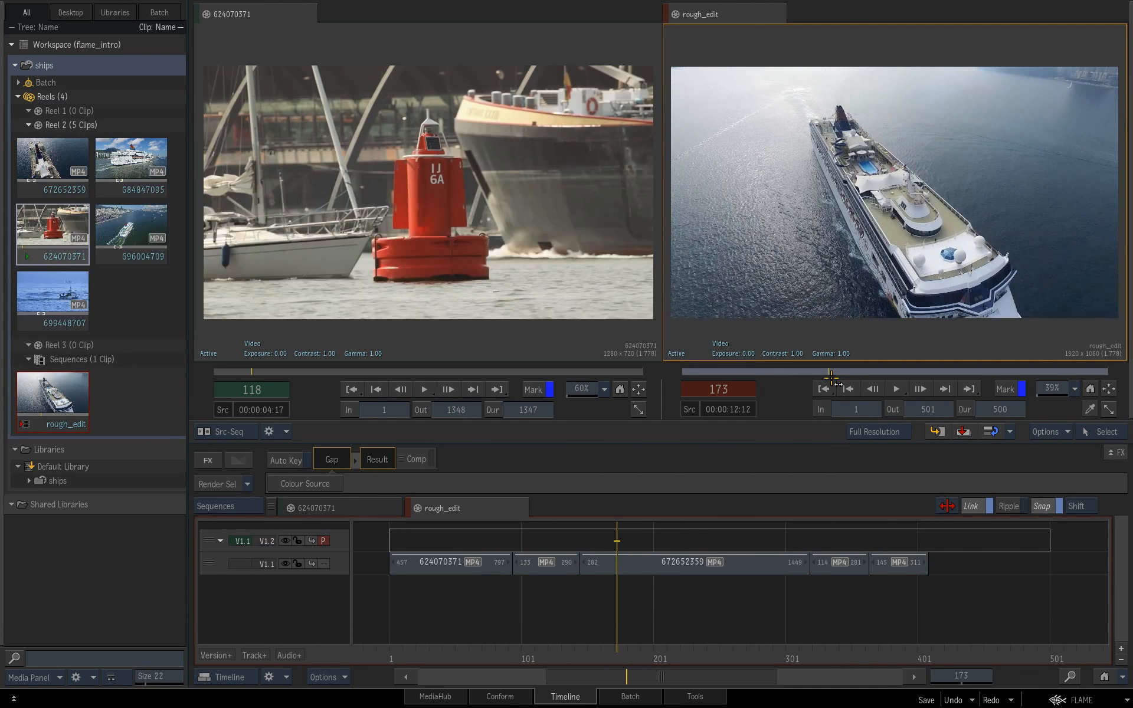
{"action": "left_click_drag", "start_coordinate": [254, 371], "coordinate": [236, 371]}
{"action": "left_click", "coordinate": [349, 409]}
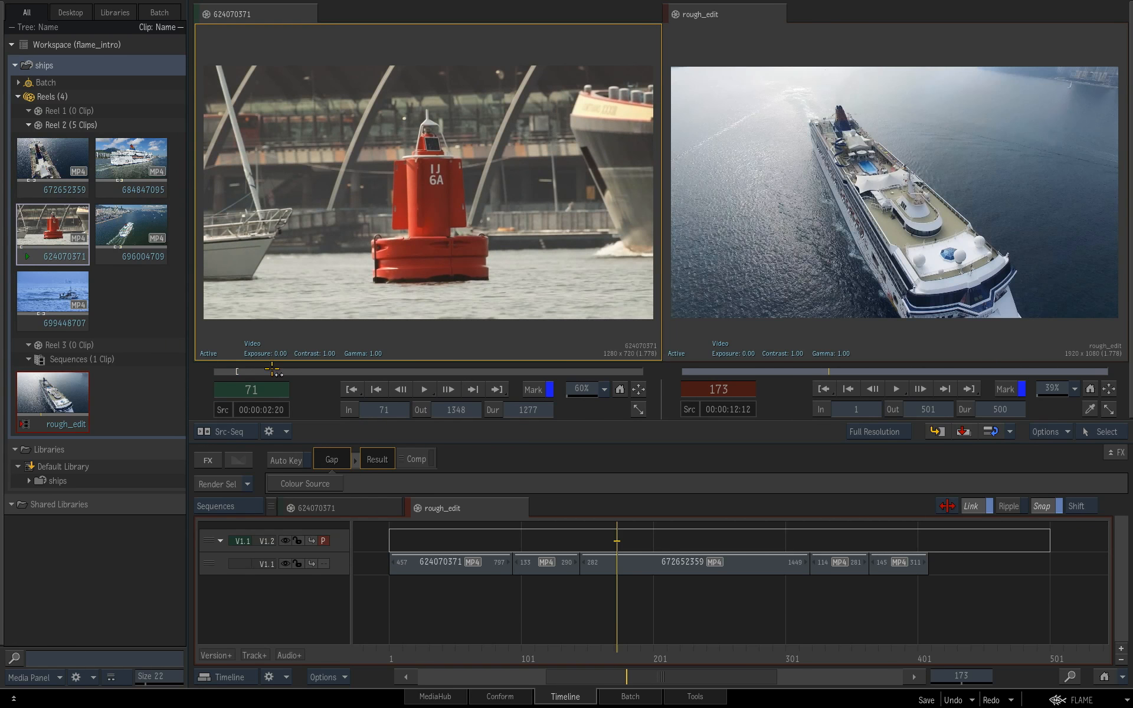
{"action": "left_click", "coordinate": [420, 410]}
Park the source on frame 123 and place it on track V1.2 with an Aligned Edit
{"action": "left_click_drag", "start_coordinate": [284, 373], "coordinate": [253, 373]}
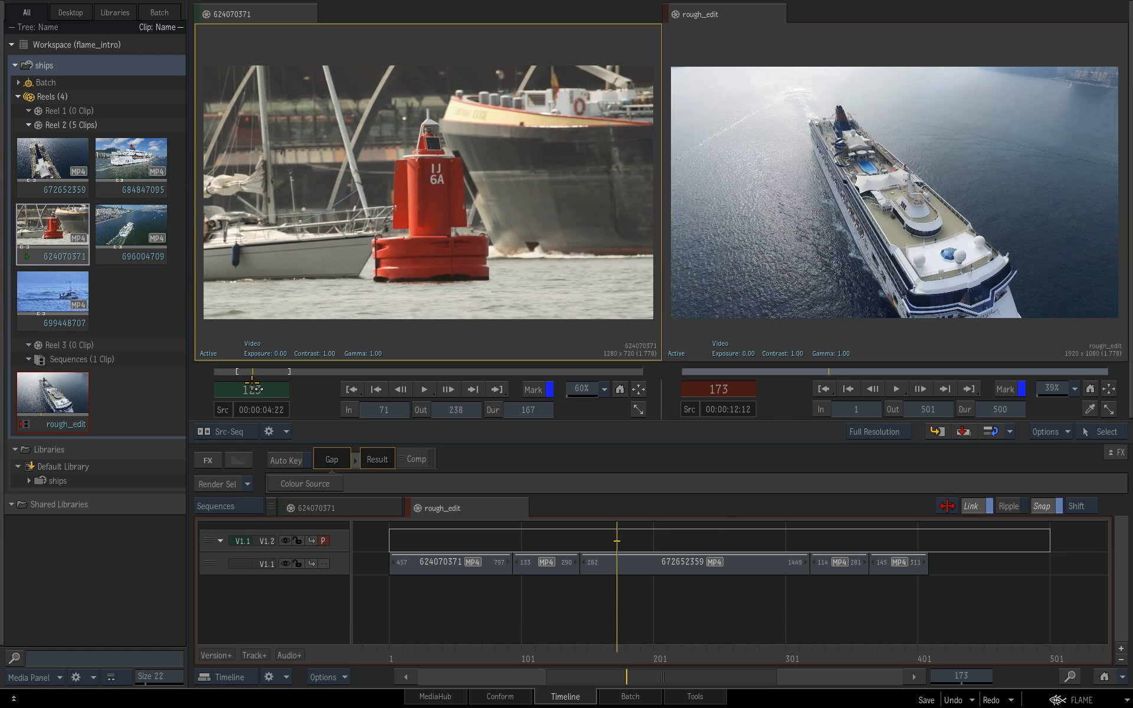
{"action": "left_click", "coordinate": [1011, 431]}
{"action": "left_click", "coordinate": [1008, 448]}
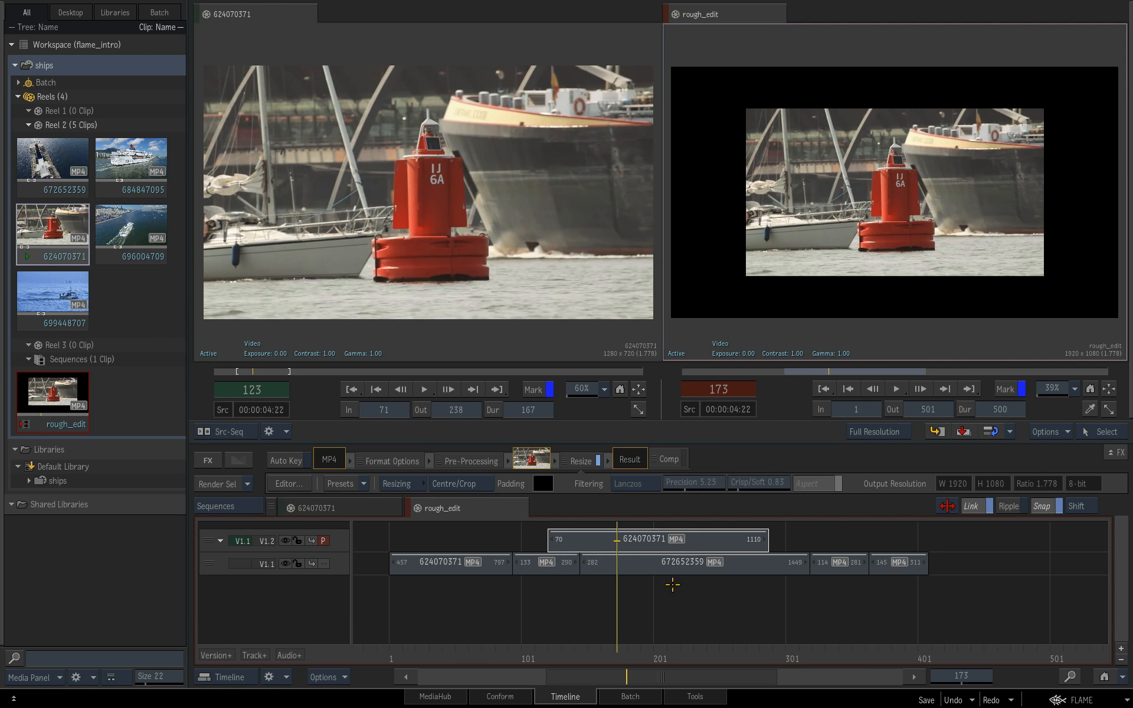
Alternate the primary track between V1.1 and V1.2 to compare their images, ending on V1.1 at frame 155
{"action": "left_click", "coordinate": [327, 563]}
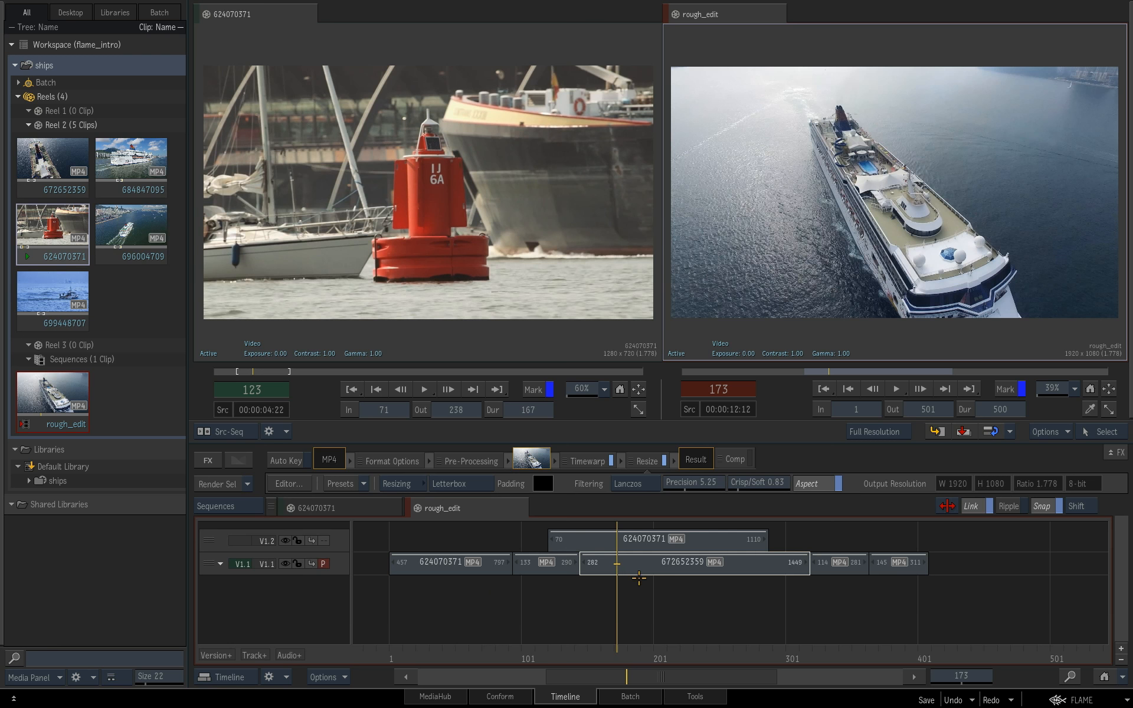
{"action": "left_click", "coordinate": [324, 541]}
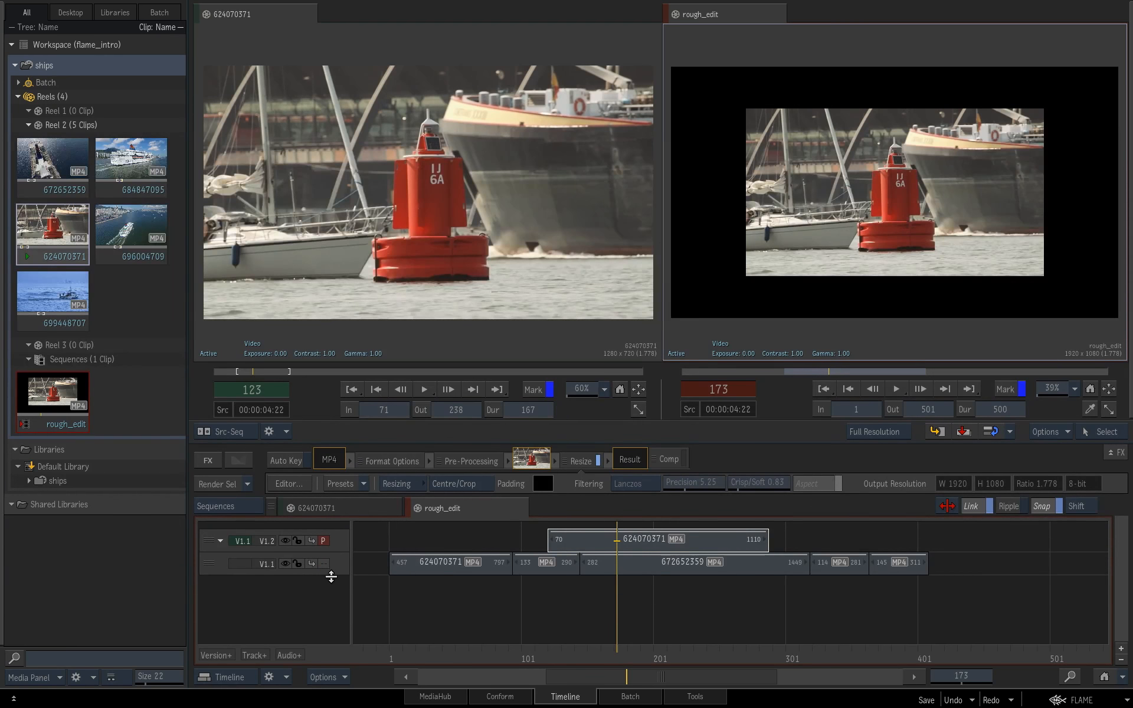
{"action": "left_click", "coordinate": [324, 564]}
{"action": "left_click_drag", "start_coordinate": [618, 654], "coordinate": [580, 655]}
{"action": "left_click_drag", "start_coordinate": [786, 669], "coordinate": [593, 652]}
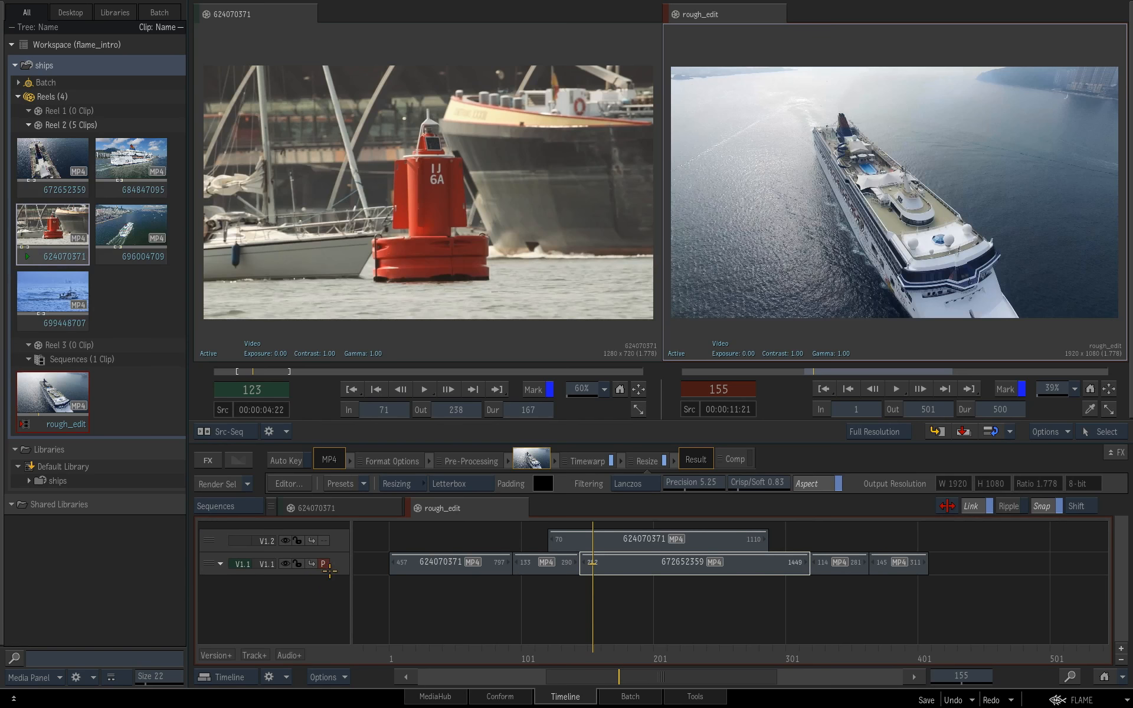
Make V1.2 the primary track and remove the 624070371 segment from it
{"action": "left_click", "coordinate": [325, 542]}
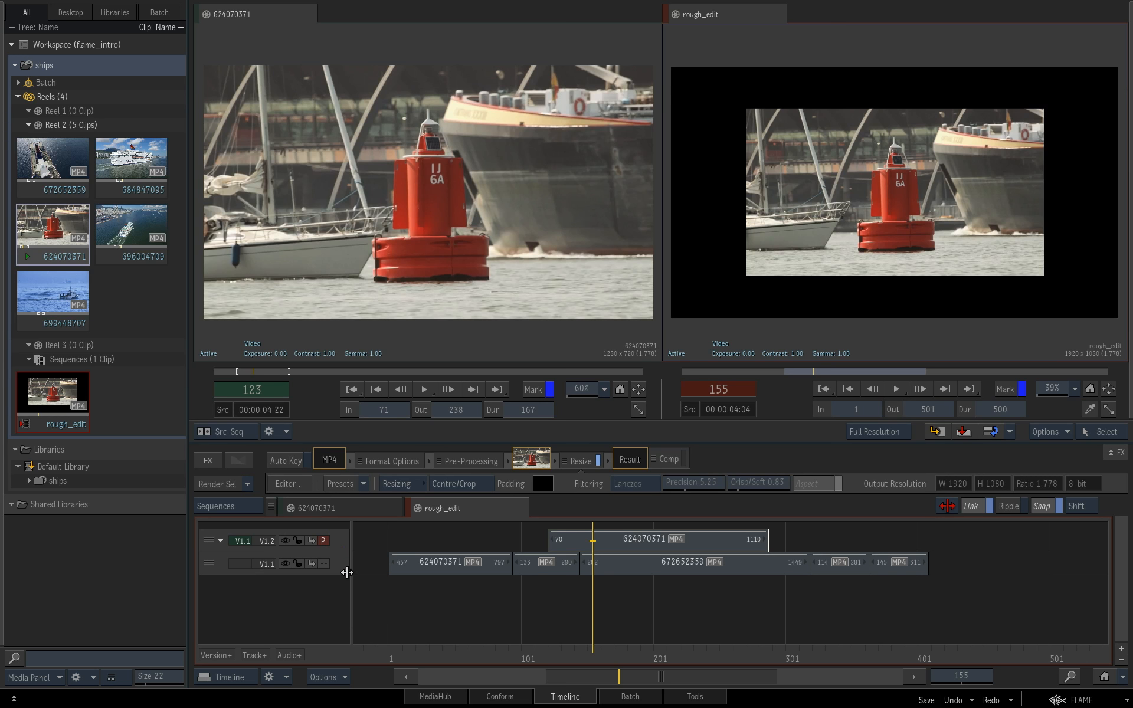
{"action": "left_click_drag", "start_coordinate": [703, 544], "coordinate": [708, 704]}
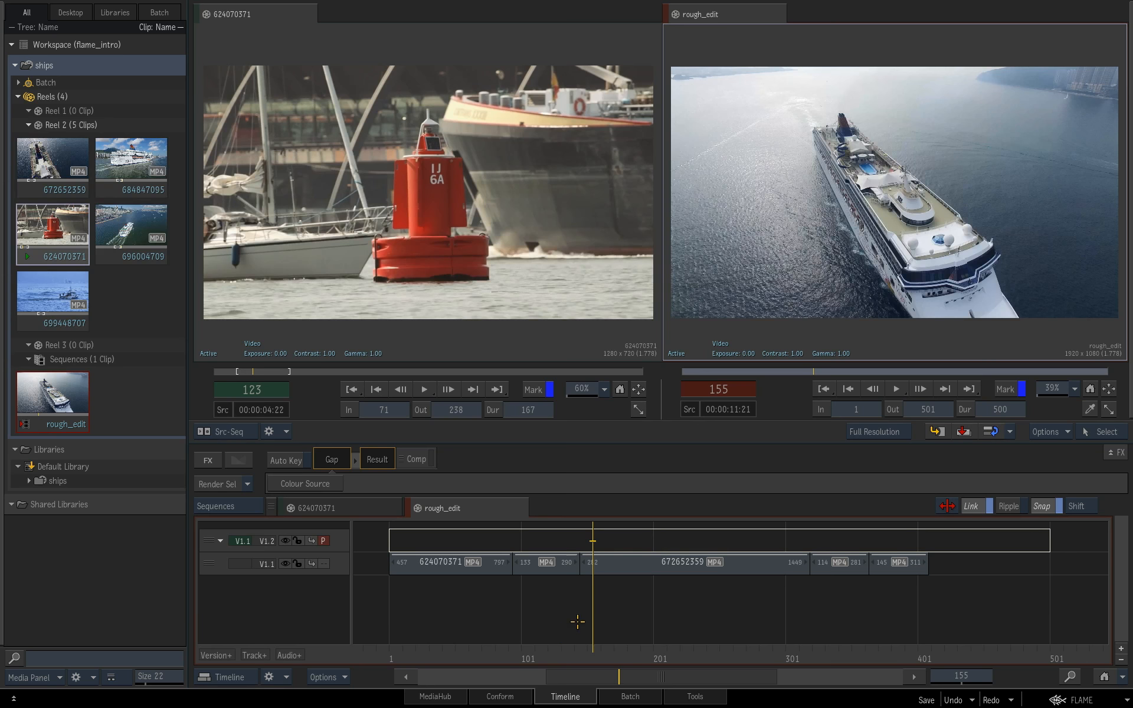
Scrub rough_edit through segment 672652359 and jump repeatedly between the start and end of the V1.2 gap
{"action": "mouse_move", "coordinate": [596, 655]}
{"action": "left_mouse_down"}
{"action": "mouse_move", "coordinate": [672, 653]}
{"action": "mouse_move", "coordinate": [579, 661]}
{"action": "left_mouse_up"}
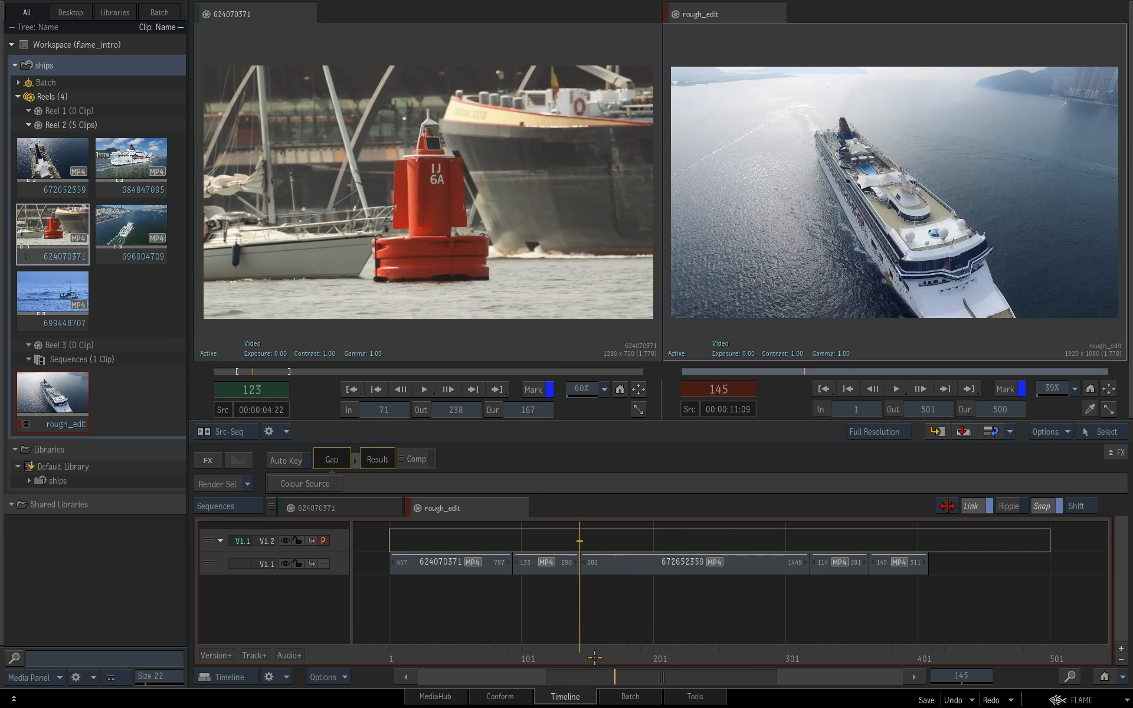
{"action": "left_click_drag", "start_coordinate": [601, 653], "coordinate": [676, 657]}
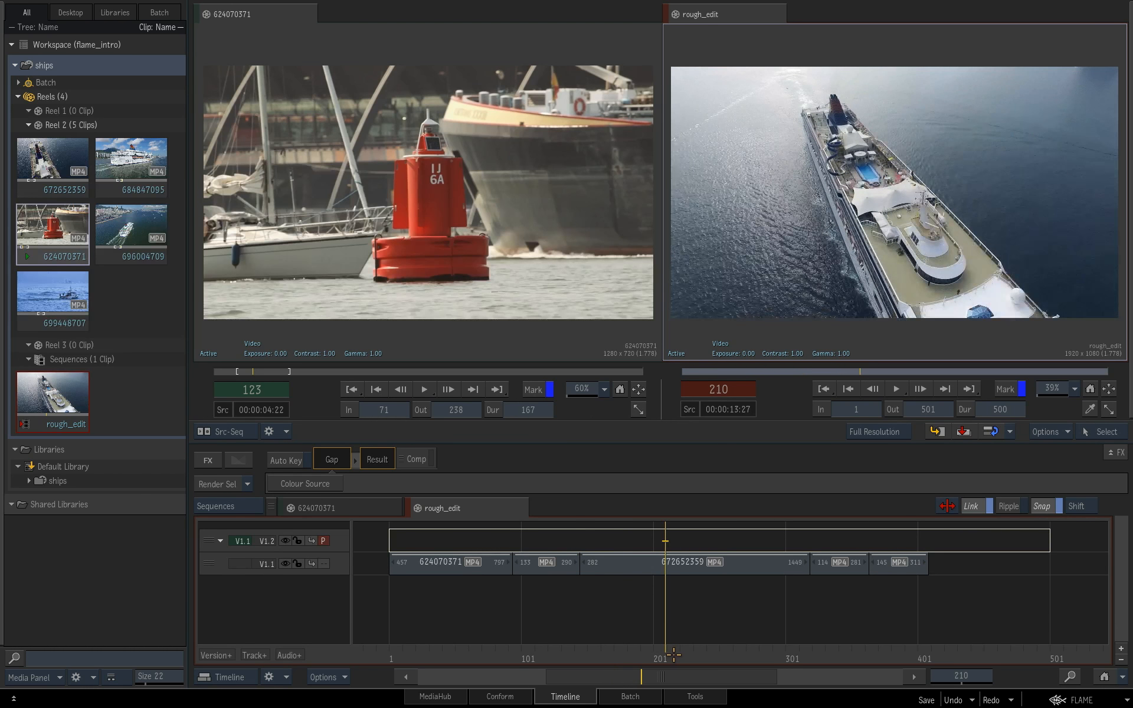
{"action": "left_click", "coordinate": [569, 655]}
{"action": "left_click_drag", "start_coordinate": [627, 649], "coordinate": [645, 648]}
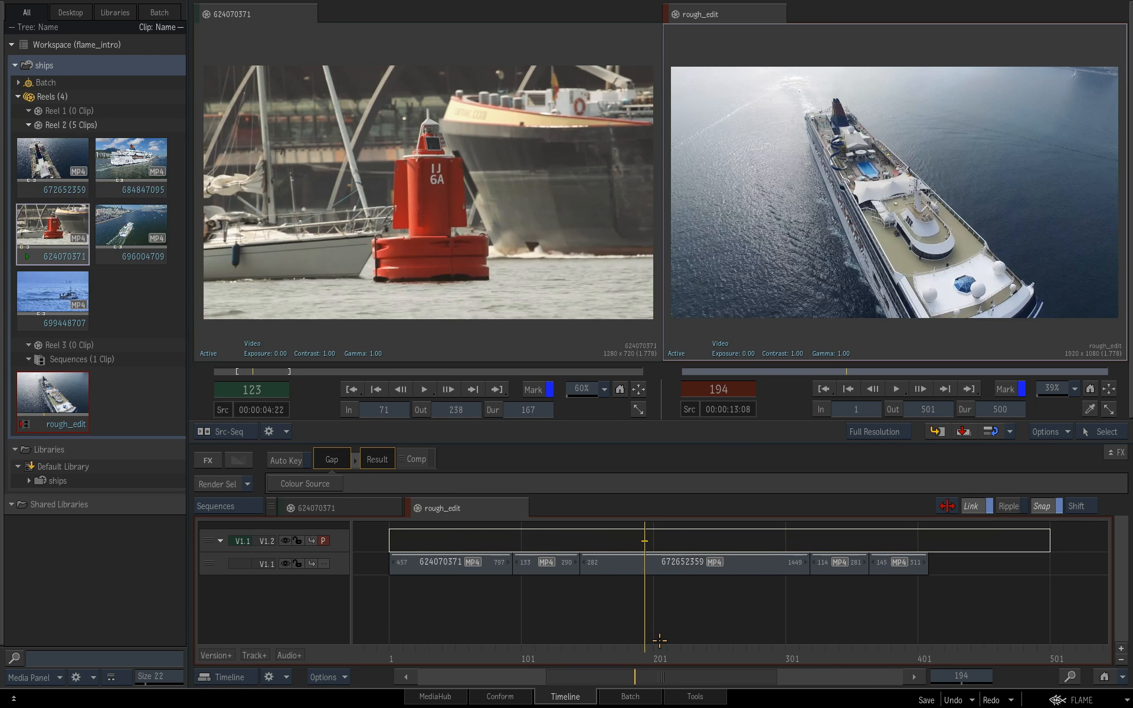
{"action": "key", "text": "Home"}
{"action": "key", "text": "End"}
{"action": "key", "text": "Home"}
{"action": "key", "text": "End"}
{"action": "key", "text": "Home"}
{"action": "key", "text": "End"}
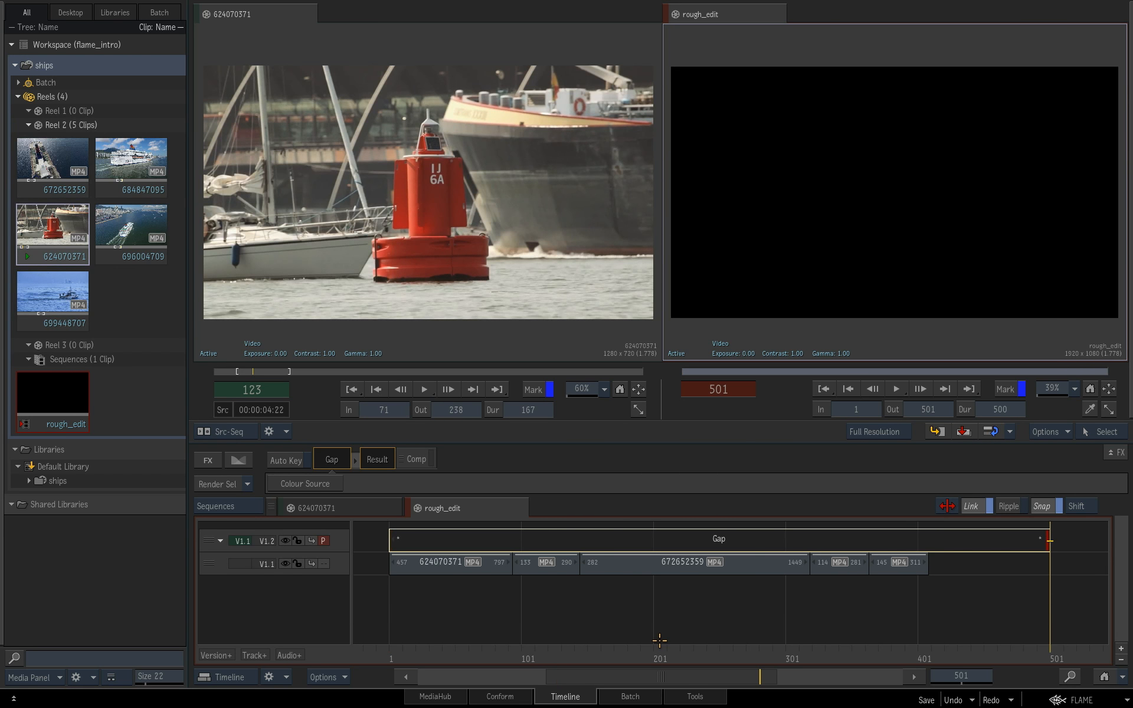
{"action": "key", "text": "Home"}
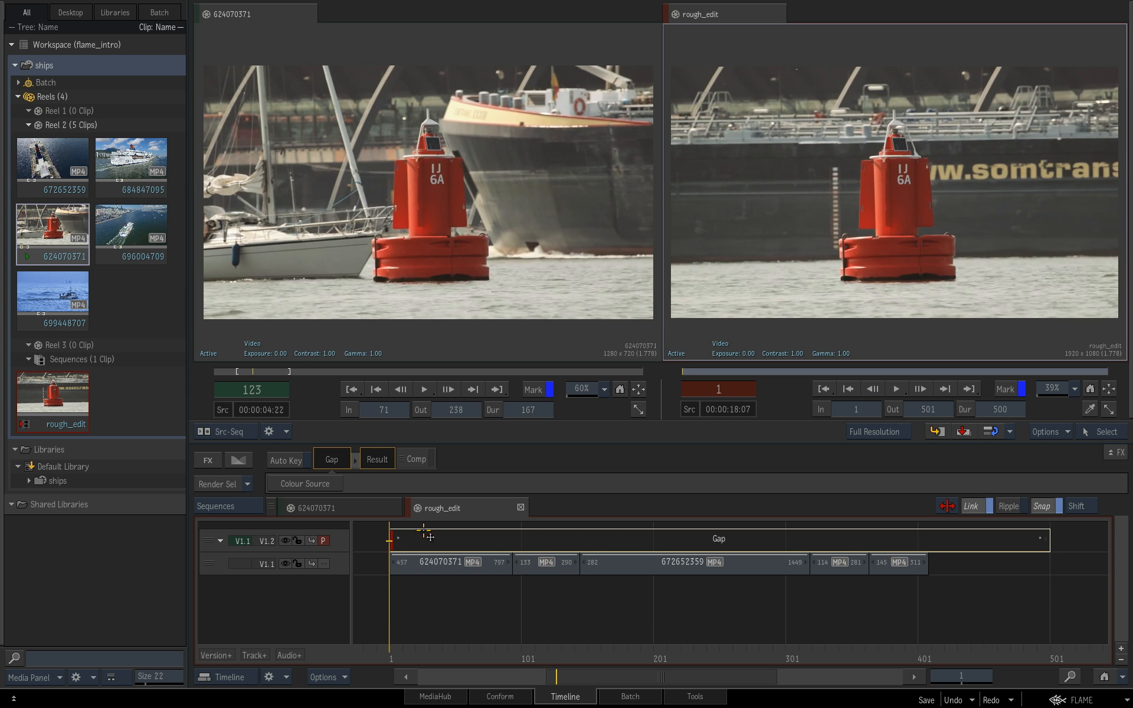
{"action": "key", "text": "End"}
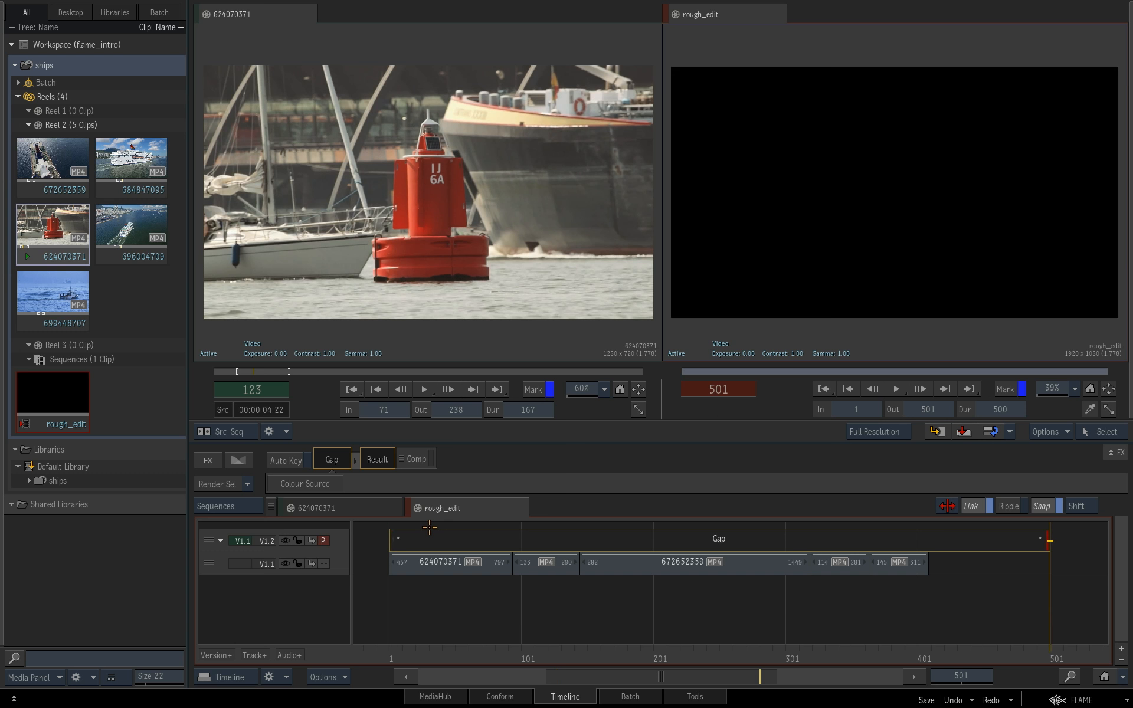
{"action": "key", "text": "Home"}
{"action": "key", "text": "End"}
{"action": "key", "text": "Home"}
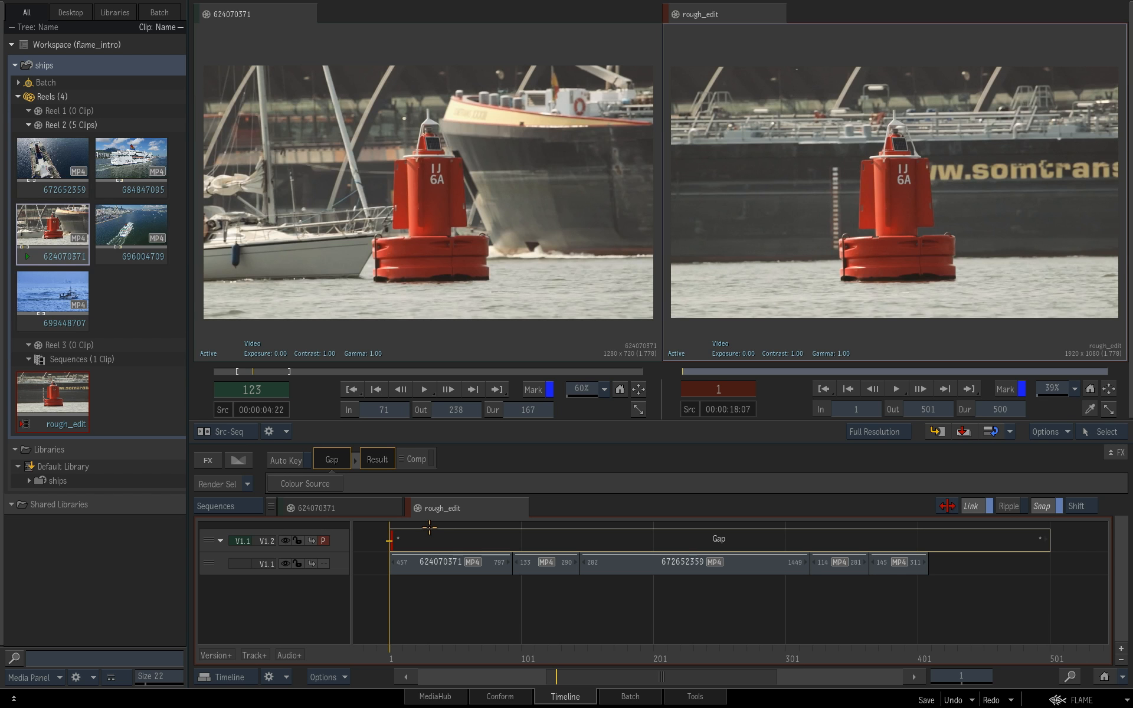
Make V1.1 primary, step forward and back through its cuts, and return the primary track to V1.2
{"action": "left_click", "coordinate": [325, 567]}
{"action": "key", "text": "Down"}
{"action": "key", "text": "Down"}
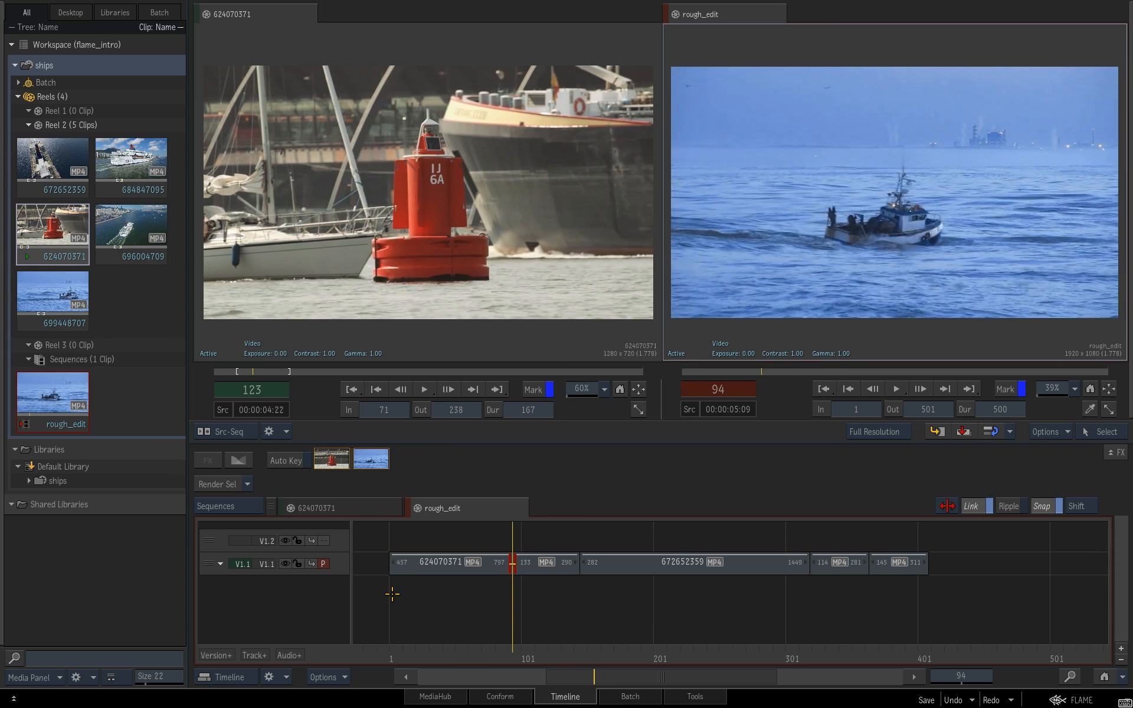
{"action": "key", "text": "Down"}
{"action": "key", "text": "Down"}
{"action": "key", "text": "Up"}
{"action": "key", "text": "Up"}
{"action": "key", "text": "Up"}
{"action": "key", "text": "Up"}
{"action": "left_click", "coordinate": [324, 541]}
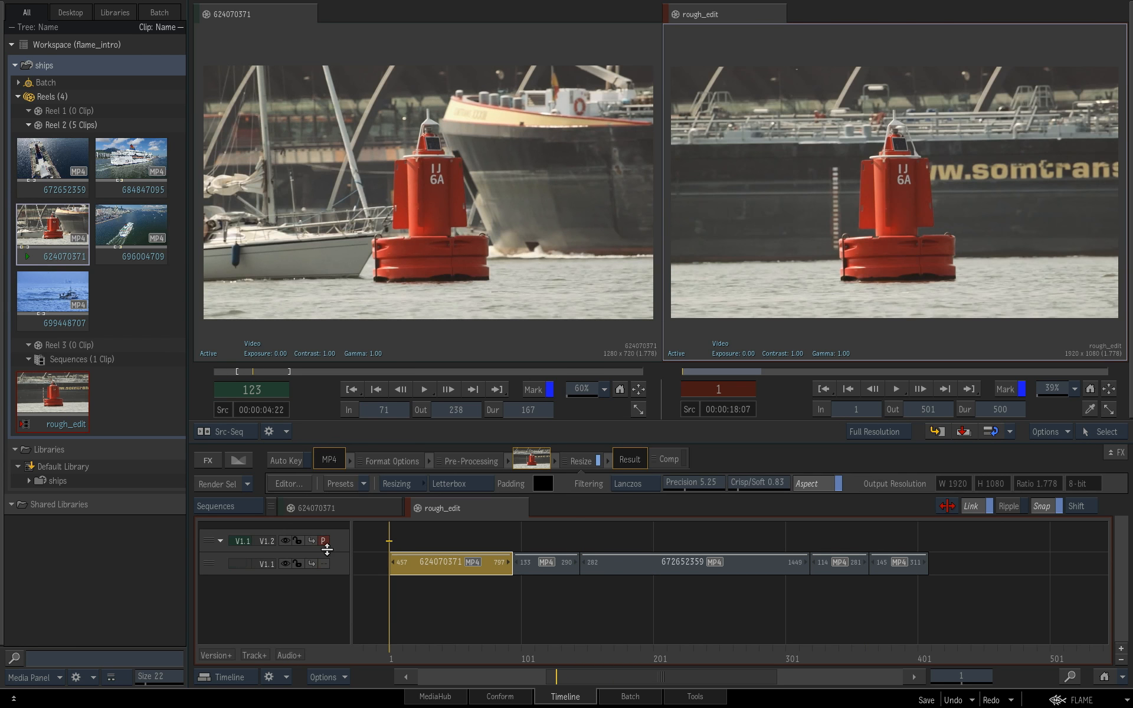
Select the V1.2 gap and step repeatedly forward through the rough_edit cuts and back to the gap at frame 1
{"action": "left_click", "coordinate": [460, 639]}
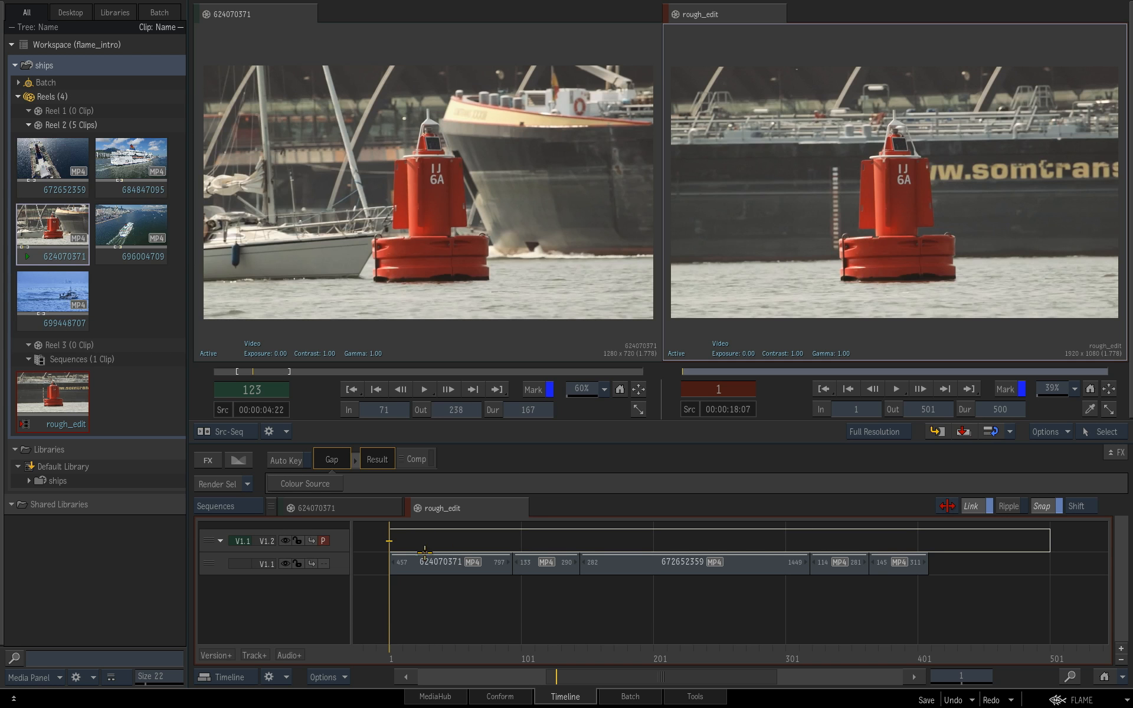
{"action": "left_click", "coordinate": [789, 549]}
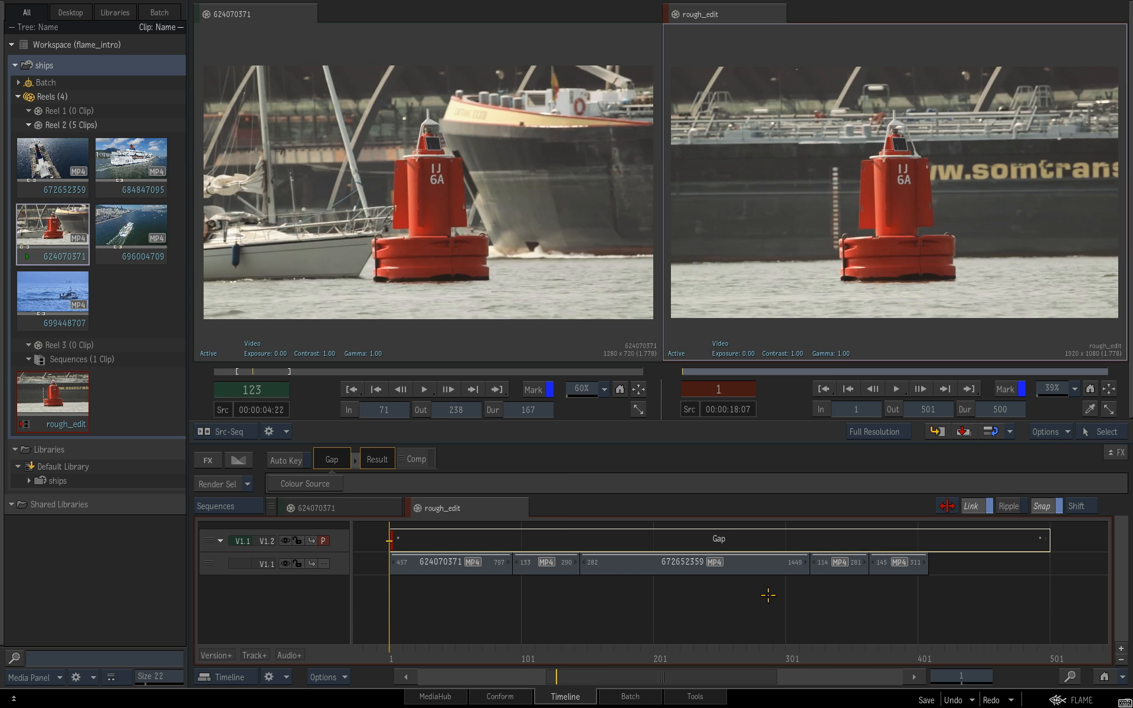
{"action": "key", "text": "shift+Down"}
{"action": "key", "text": "shift+Down"}
{"action": "key", "text": "shift+Down"}
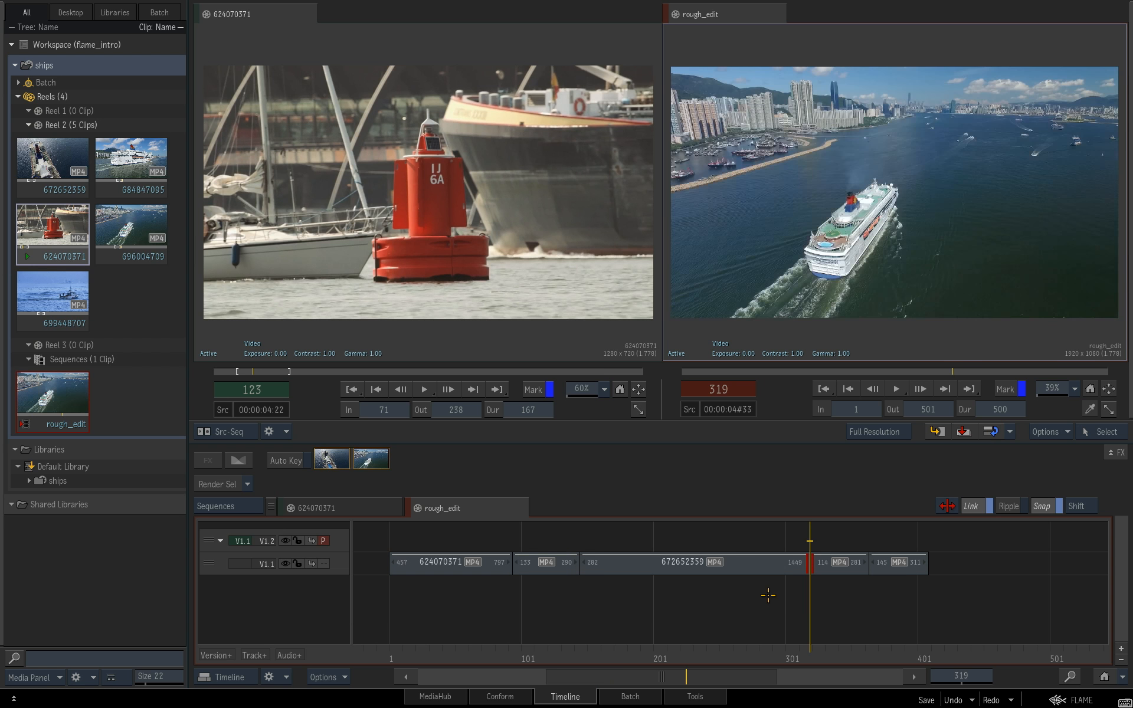
{"action": "key", "text": "shift+Down"}
{"action": "key", "text": "shift+Up"}
{"action": "key", "text": "shift+Up"}
{"action": "key", "text": "shift+Up"}
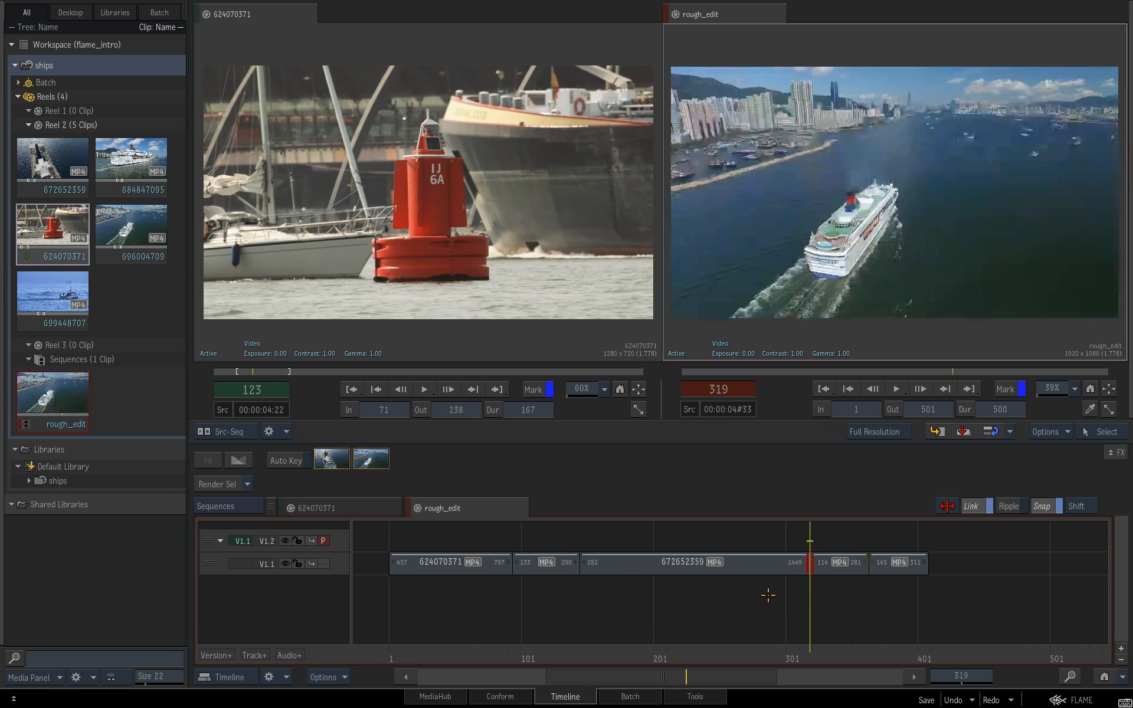
{"action": "key", "text": "shift+Up"}
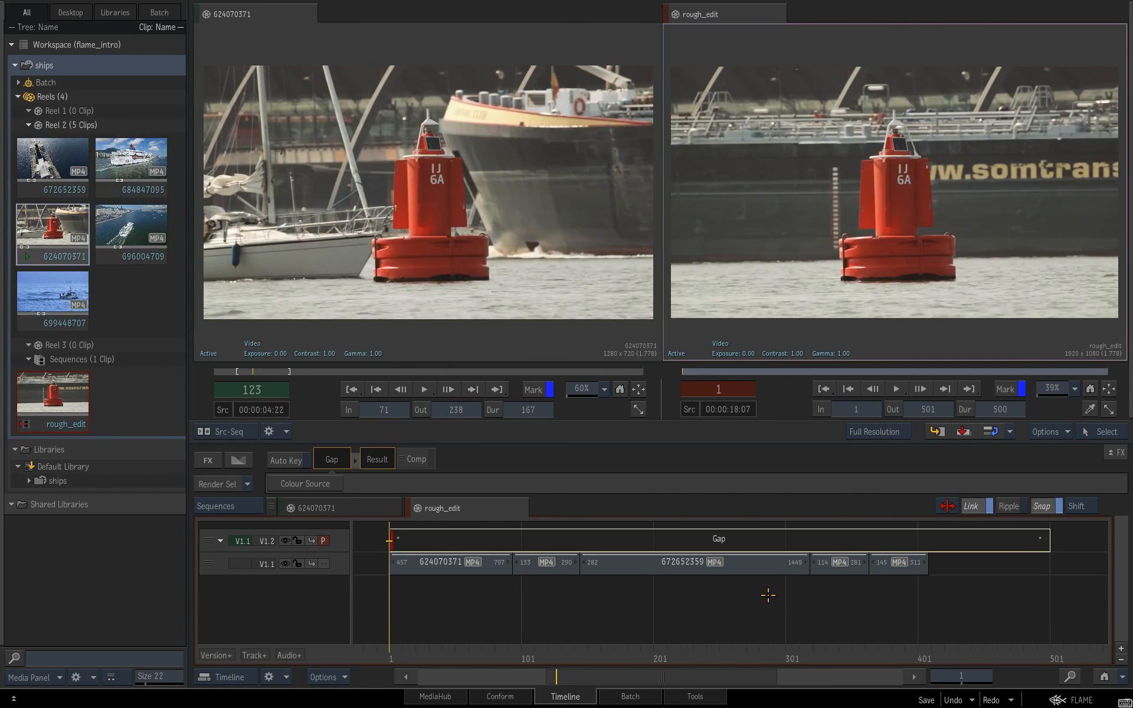
{"action": "key", "text": "Delete"}
{"action": "key", "text": "shift+Down"}
{"action": "key", "text": "shift+Down"}
{"action": "key", "text": "shift+Down"}
{"action": "key", "text": "shift+Down"}
{"action": "key", "text": "shift+Down"}
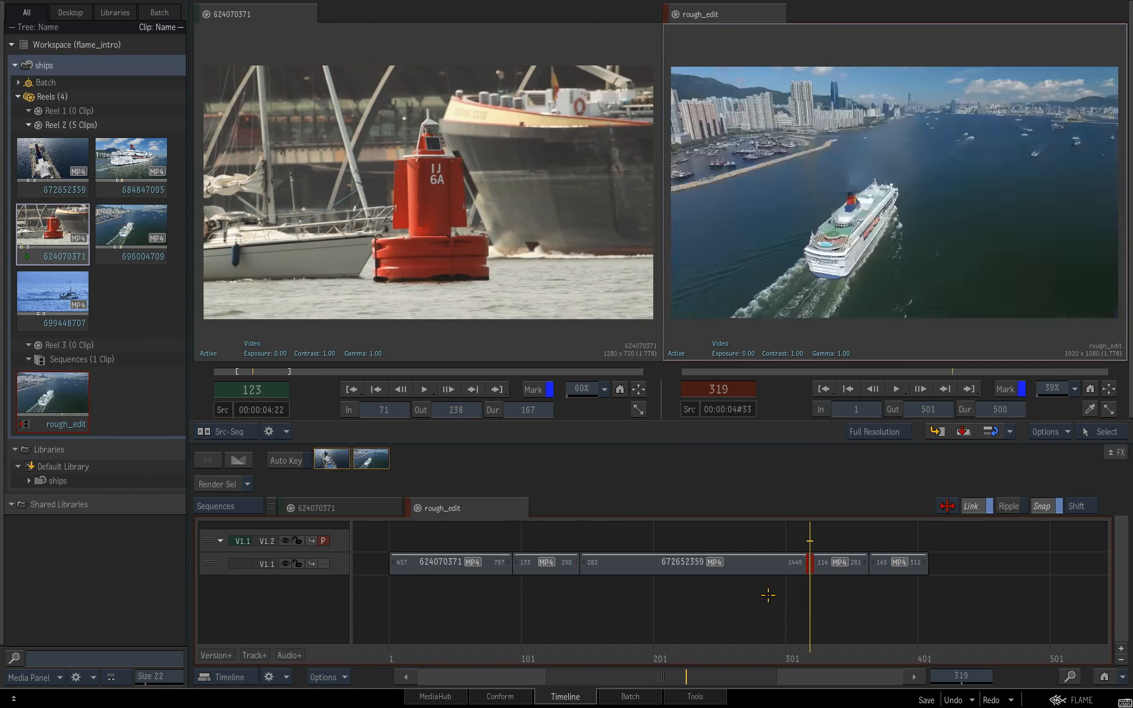
{"action": "key", "text": "shift+Up"}
{"action": "key", "text": "shift+Up"}
{"action": "key", "text": "shift+Up"}
{"action": "key", "text": "shift+Up"}
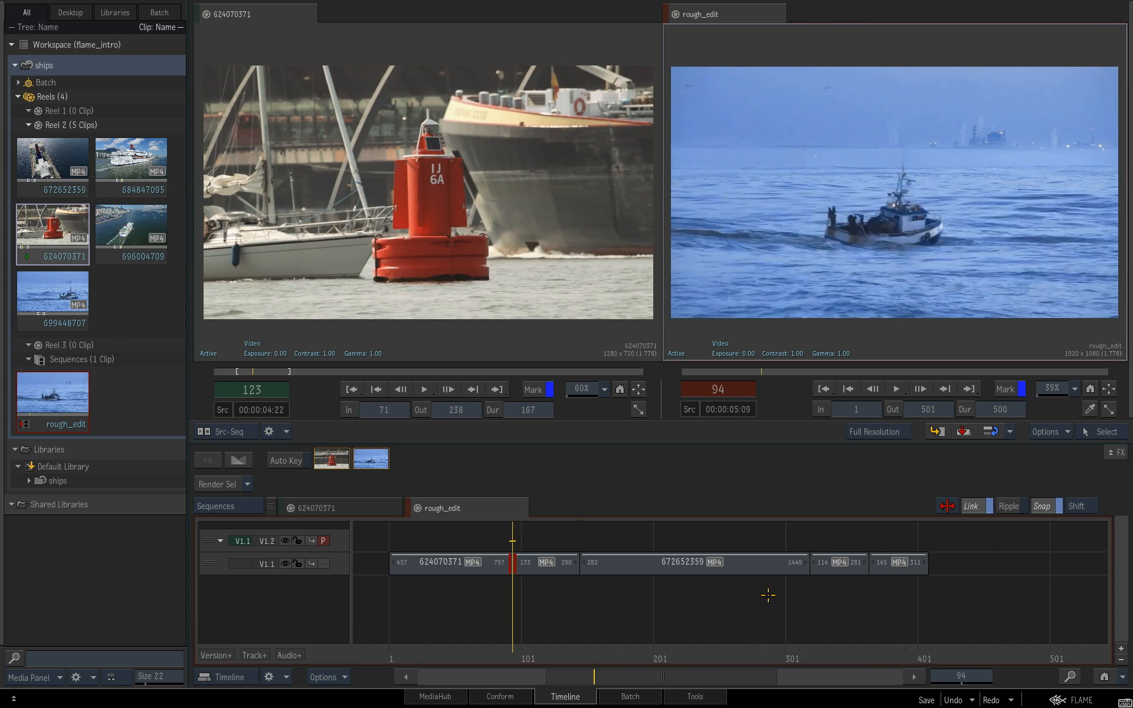
{"action": "key", "text": "ctrl+z"}
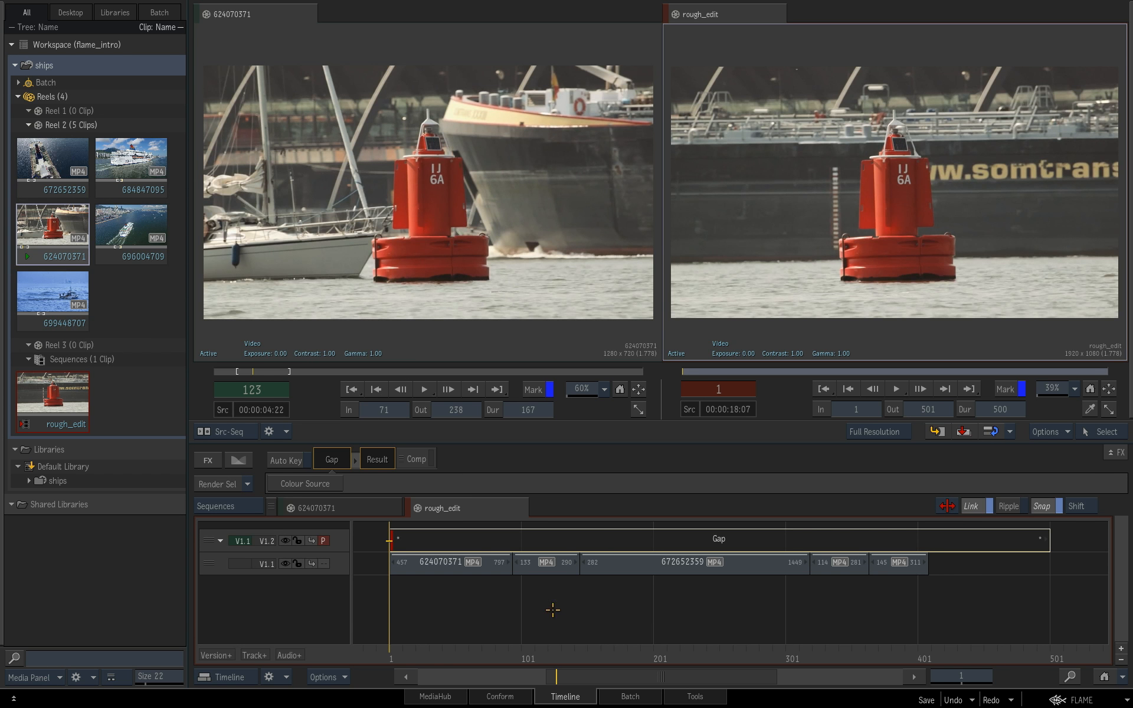
Try selecting the cut after segment 624070371 on V1.1 and the segment itself, clearing the selection each time
{"action": "left_click", "coordinate": [513, 569]}
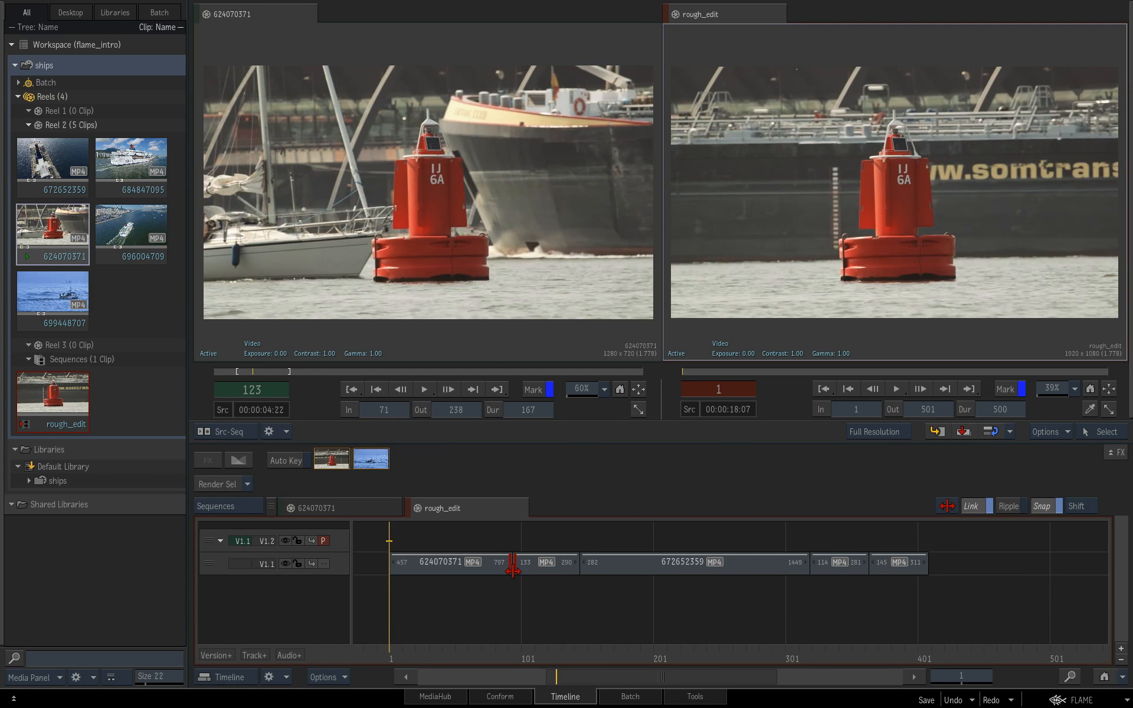
{"action": "left_click", "coordinate": [517, 600]}
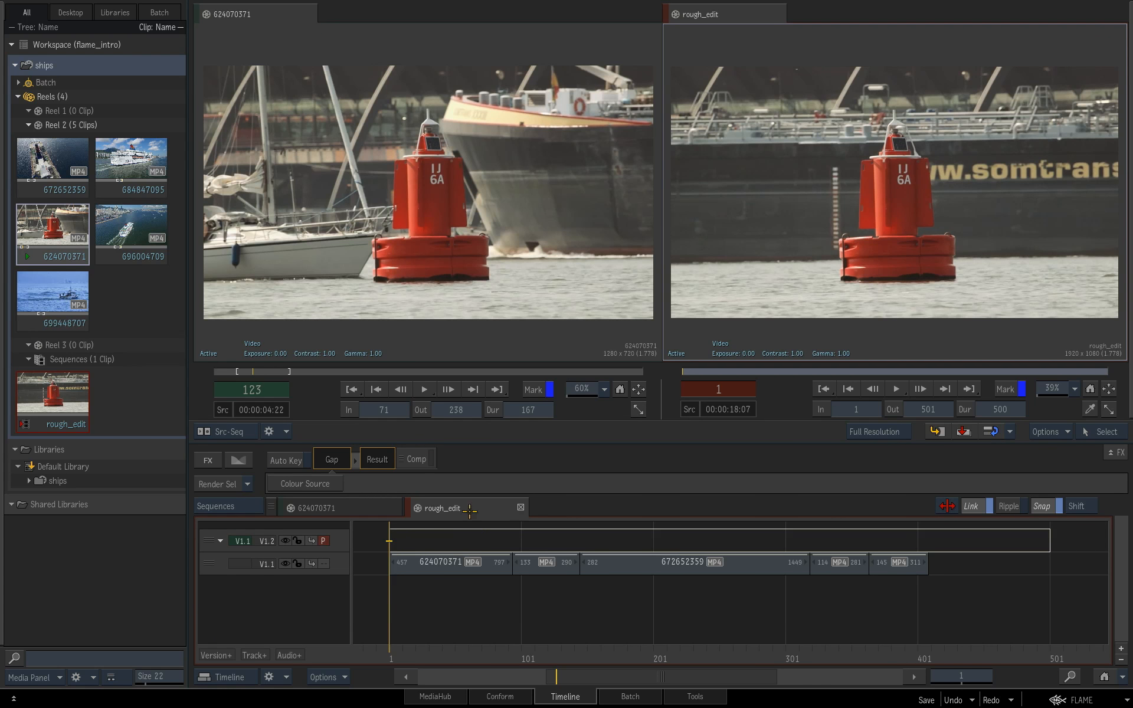
{"action": "left_click", "coordinate": [456, 570]}
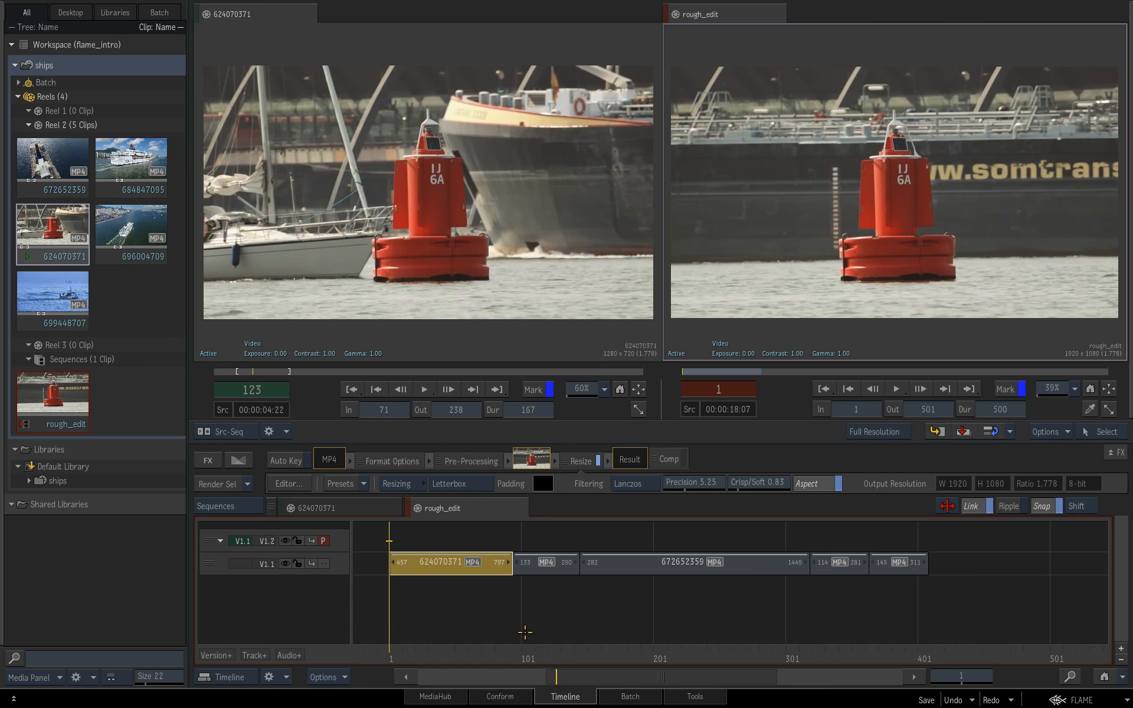
{"action": "left_click", "coordinate": [536, 642]}
Add a Dissolve at the V1.1 cut between 624070371 and 699448707 and inspect it around frames 84 to 89
{"action": "left_click", "coordinate": [512, 567]}
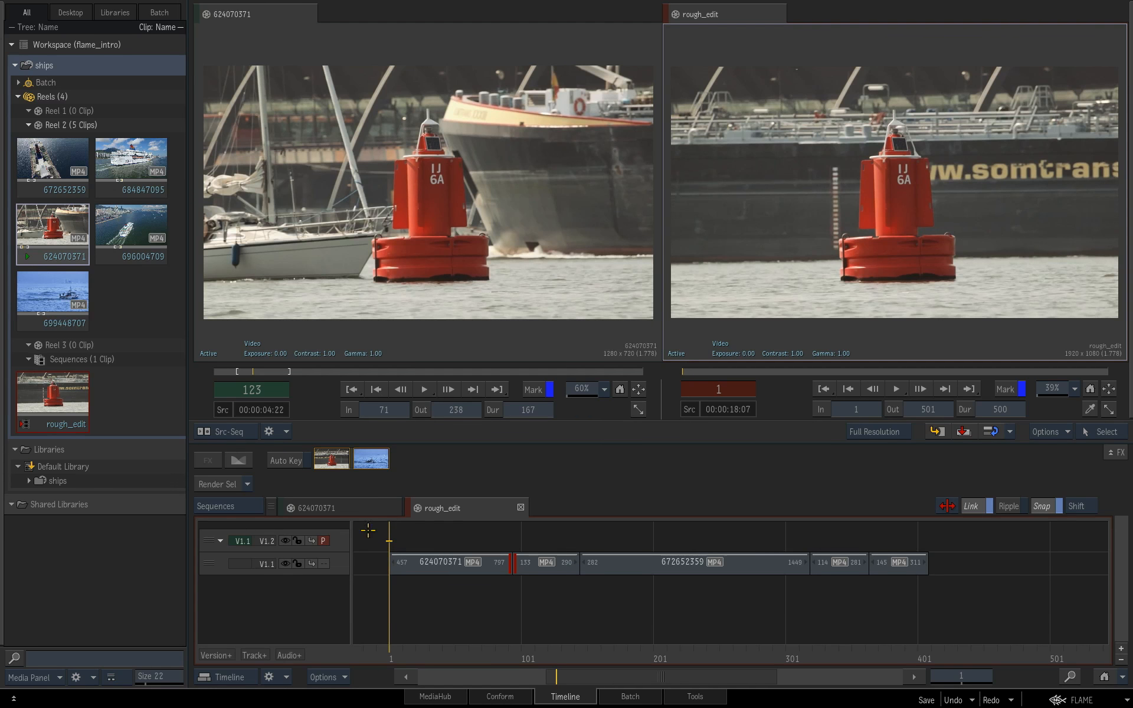
{"action": "left_click", "coordinate": [239, 463]}
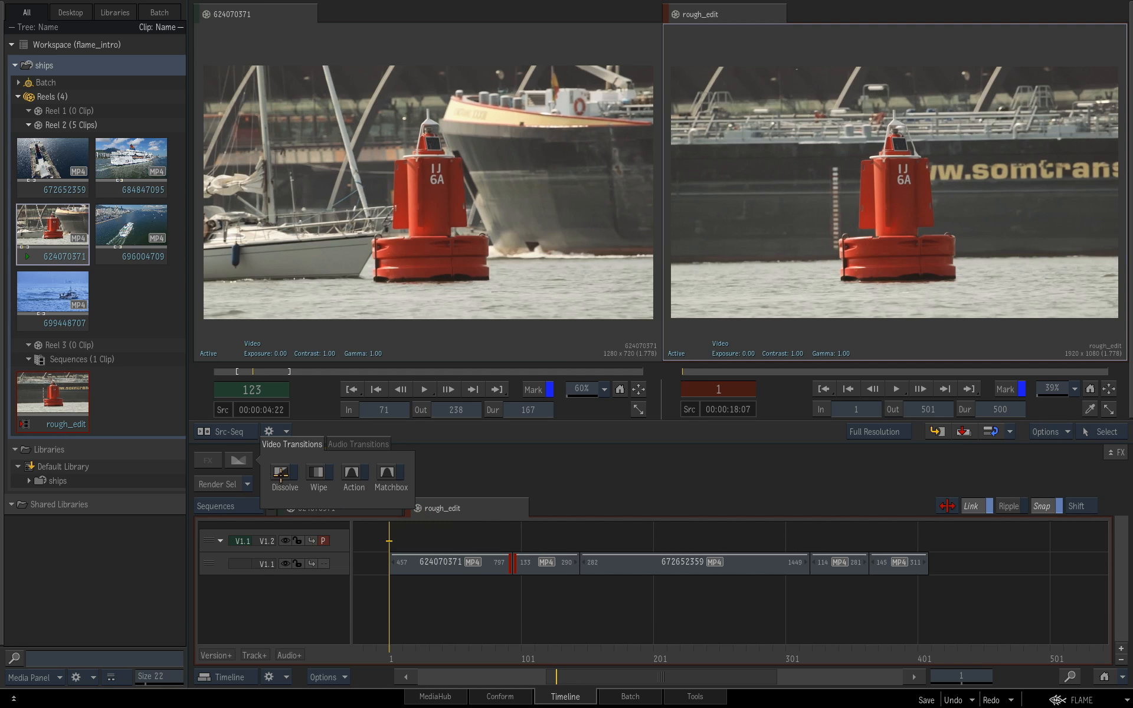
{"action": "left_click", "coordinate": [281, 474]}
{"action": "left_click_drag", "start_coordinate": [569, 676], "coordinate": [589, 592]}
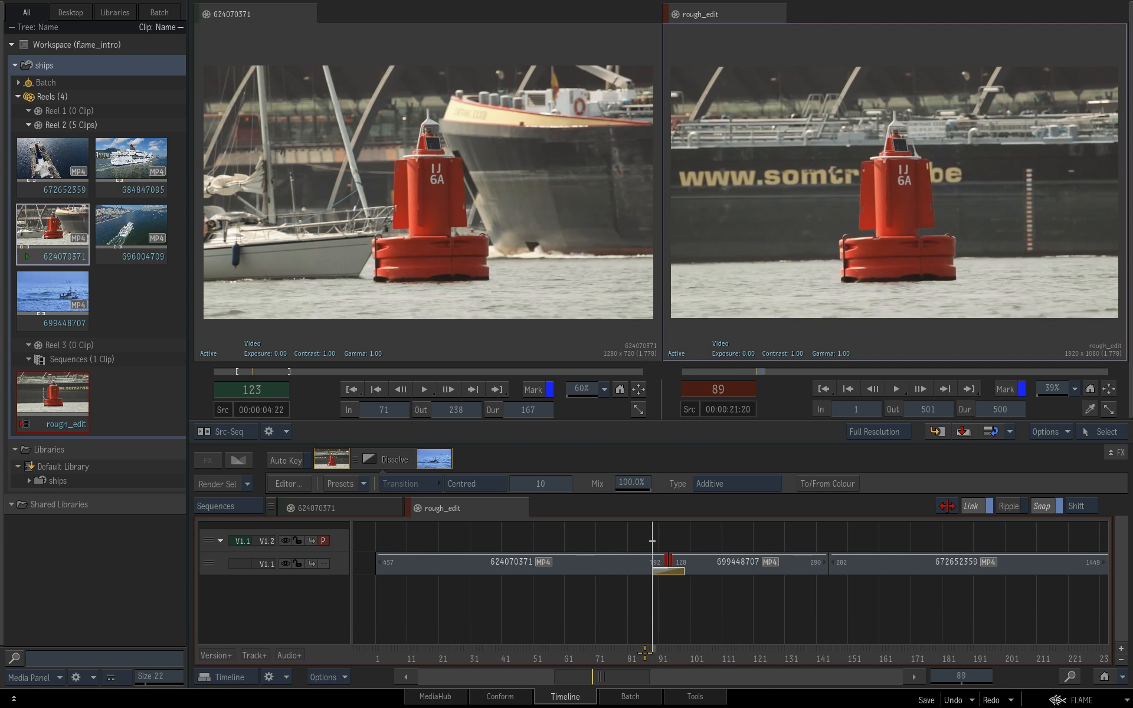
{"action": "mouse_move", "coordinate": [645, 651]}
{"action": "left_mouse_down"}
{"action": "mouse_move", "coordinate": [679, 652]}
{"action": "mouse_move", "coordinate": [637, 650]}
{"action": "left_mouse_up"}
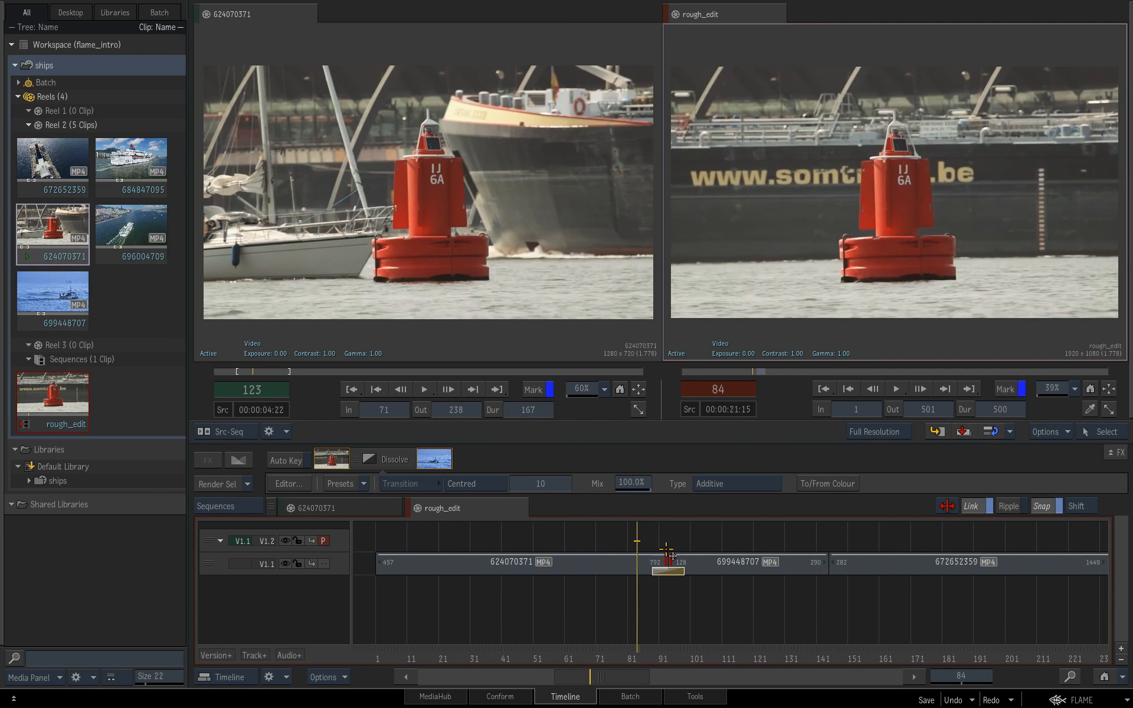
Review the dissolve's alignment options, keeping it Centred on the cut
{"action": "left_click", "coordinate": [492, 486]}
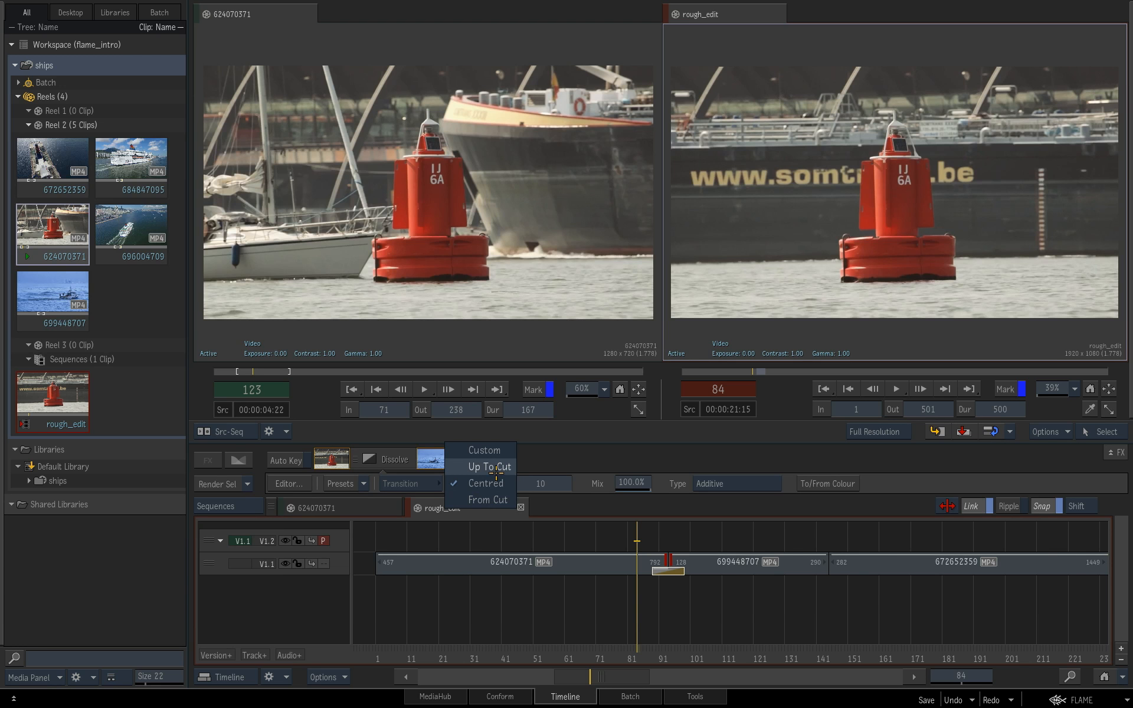
{"action": "left_click", "coordinate": [499, 468]}
{"action": "left_click", "coordinate": [475, 483]}
{"action": "left_click", "coordinate": [478, 466]}
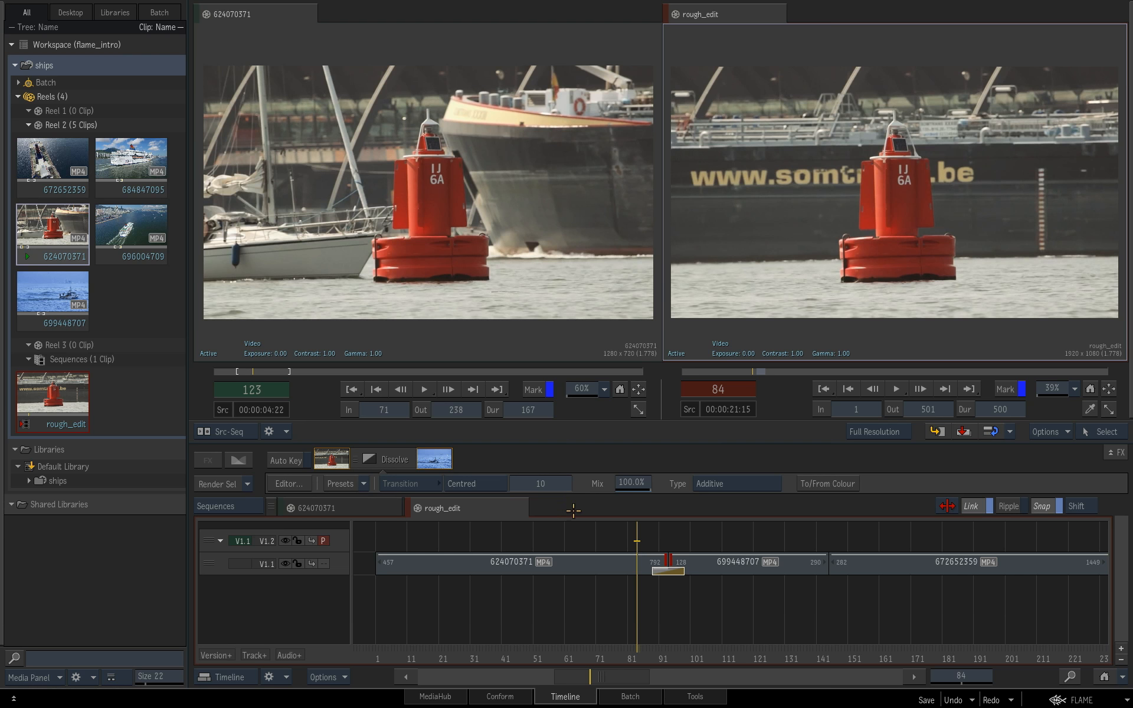
Set the dissolve's length to 25 frames
{"action": "left_click", "coordinate": [551, 483]}
{"action": "left_click", "coordinate": [527, 441]}
{"action": "left_click", "coordinate": [528, 421]}
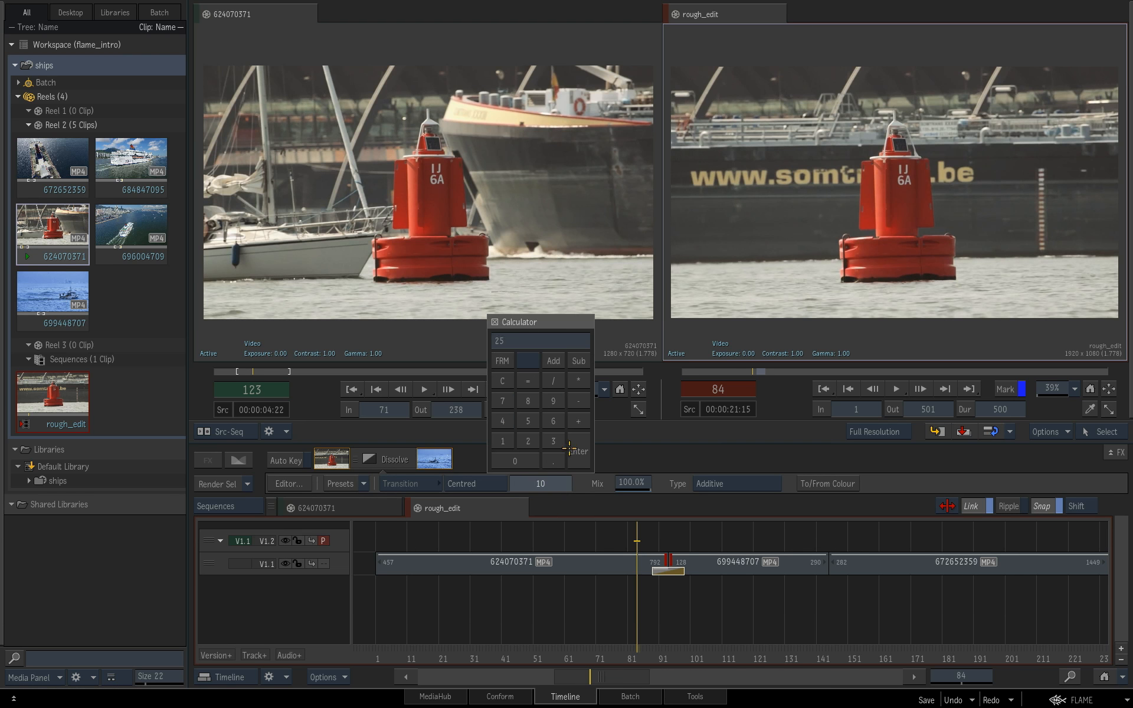
{"action": "left_click", "coordinate": [578, 454]}
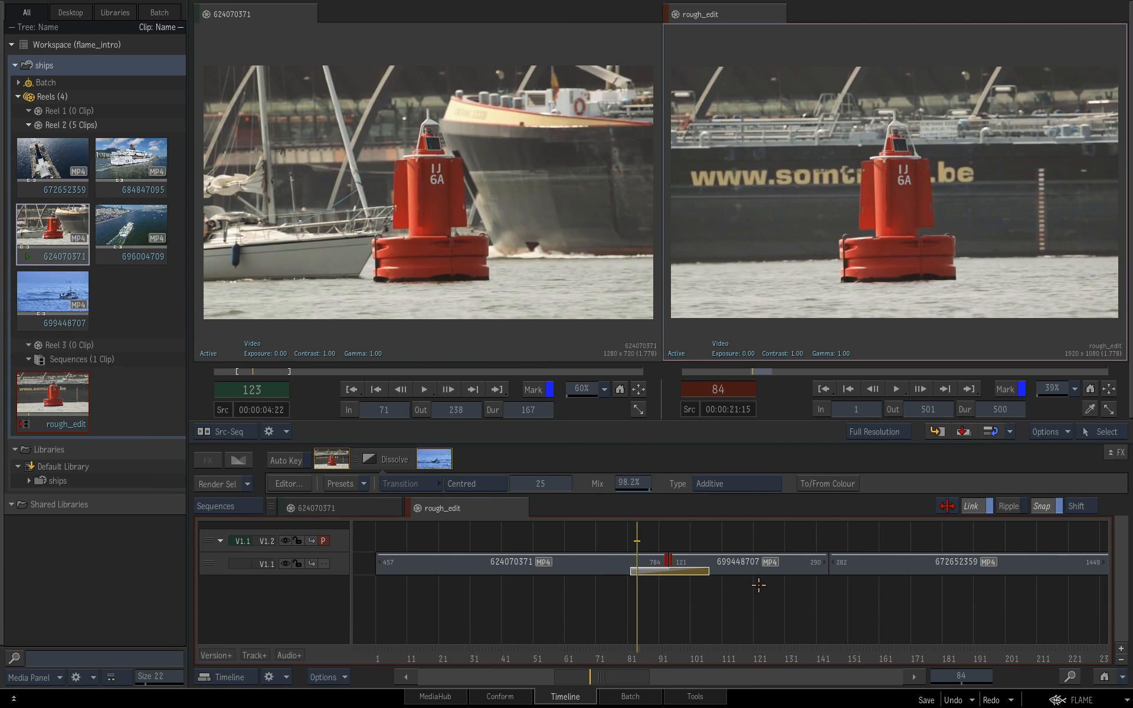
Change the editing mode from Trim to Select and remove the dissolve between 624070371 and 699448707
{"action": "left_click_drag", "start_coordinate": [819, 614], "coordinate": [604, 601]}
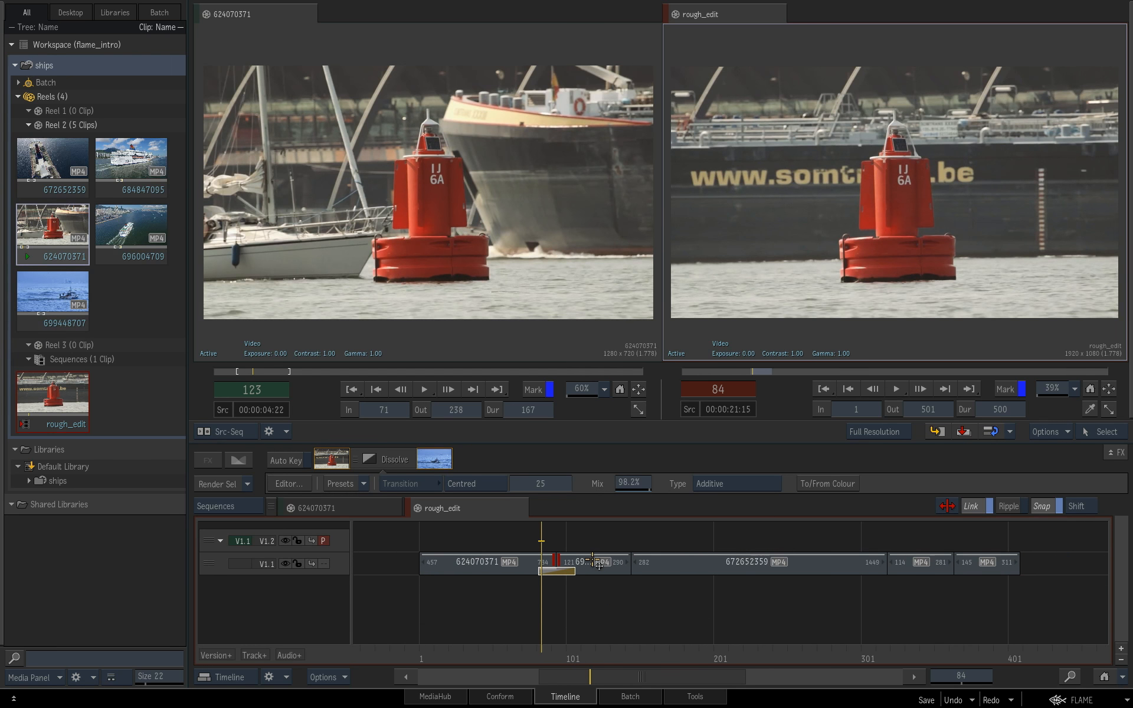
{"action": "left_click", "coordinate": [947, 505]}
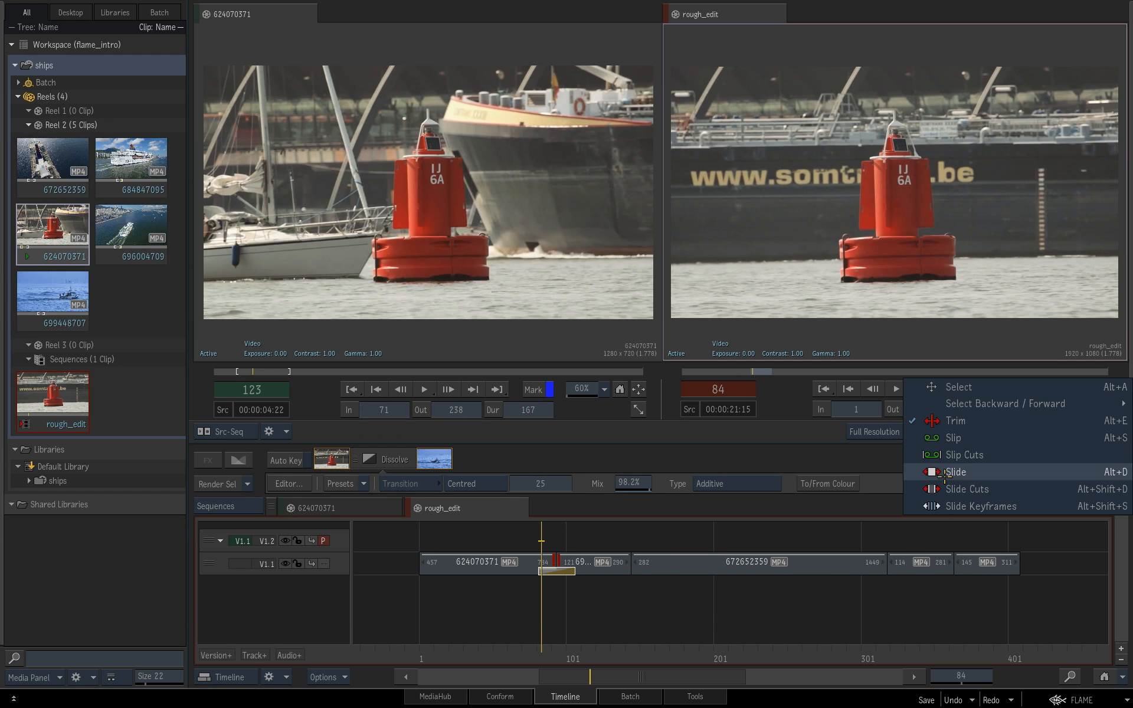
{"action": "left_click", "coordinate": [944, 390]}
{"action": "left_click", "coordinate": [558, 580]}
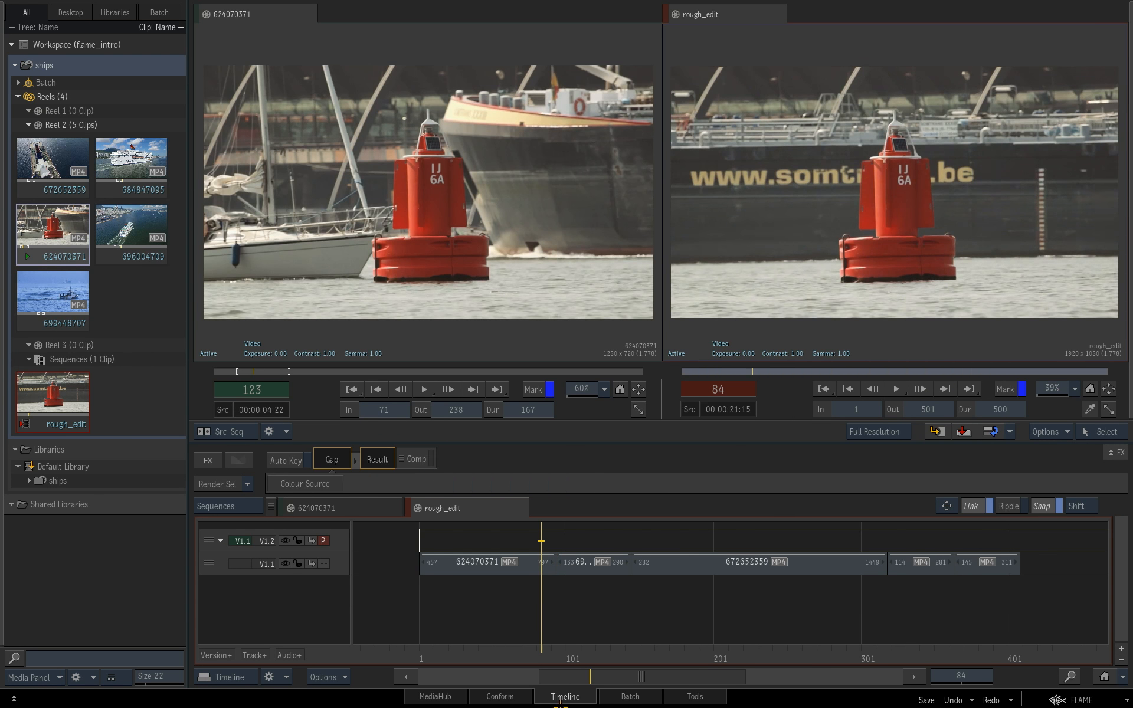
Add dissolves to the first three V1.1 cuts at once and undo them
{"action": "left_click", "coordinate": [555, 564]}
{"action": "left_click", "coordinate": [632, 569], "text": "ctrl"}
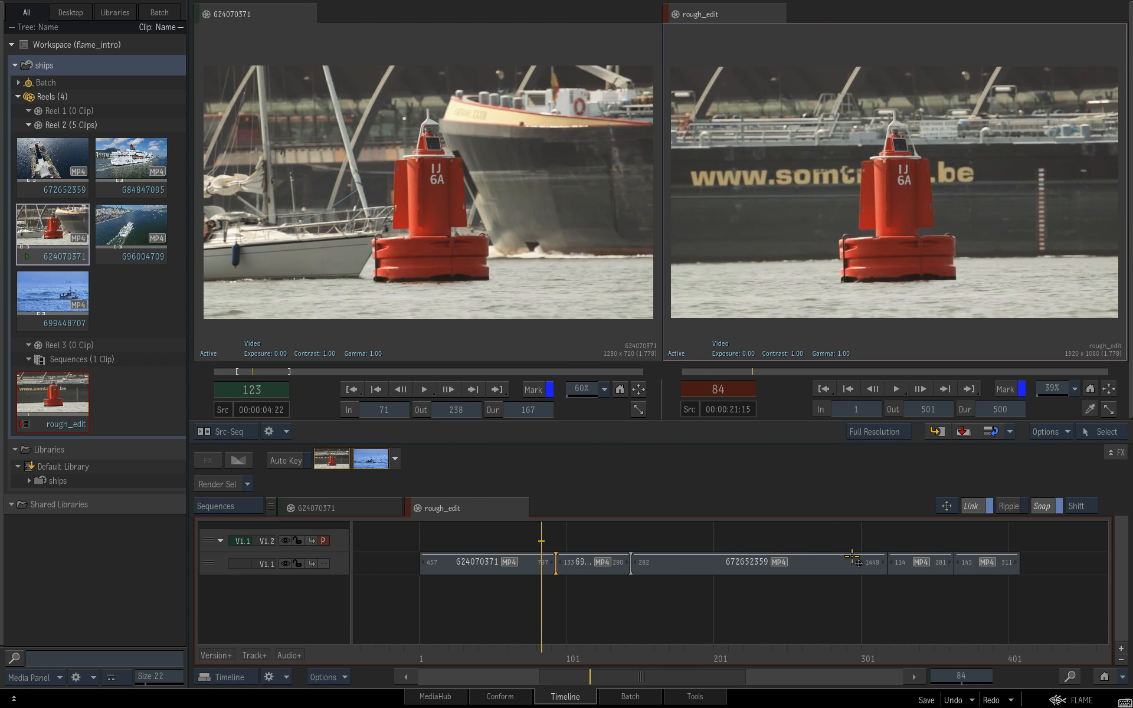
{"action": "left_click", "coordinate": [888, 571], "text": "ctrl"}
{"action": "left_click", "coordinate": [240, 460]}
{"action": "left_click", "coordinate": [285, 472]}
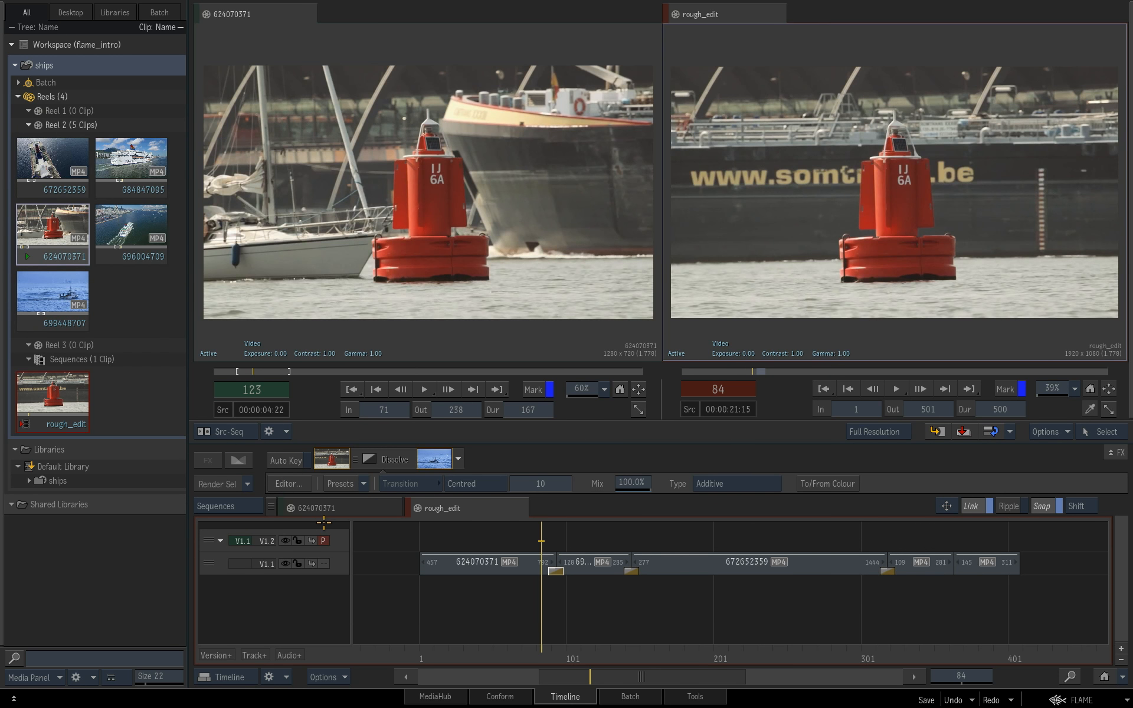
{"action": "key", "text": "ctrl+z"}
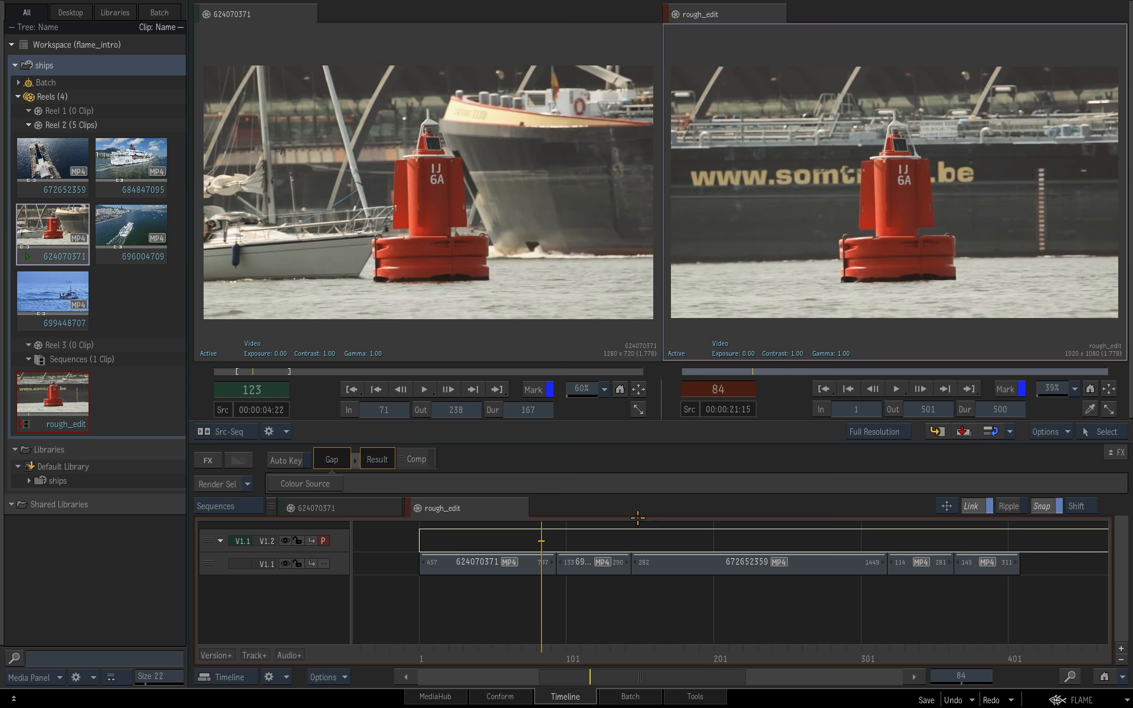
Add a Dissolve at the V1.1 cut between 624070371 and 699448707
{"action": "left_click", "coordinate": [555, 568]}
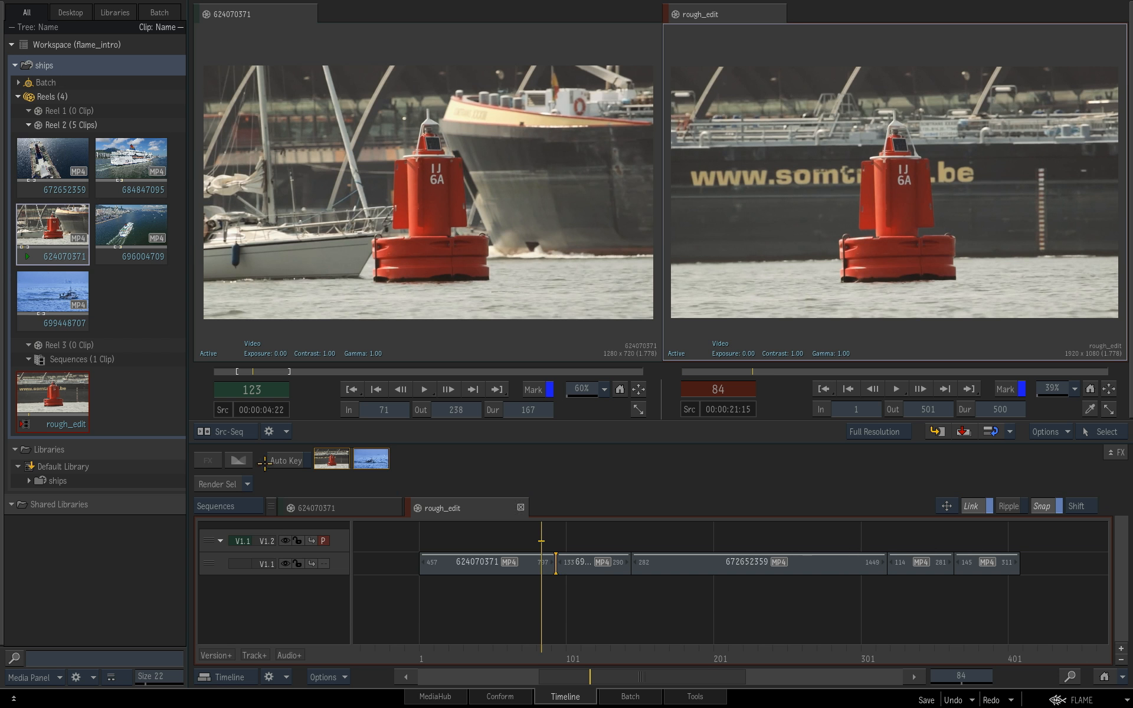
{"action": "left_click", "coordinate": [240, 460]}
{"action": "left_click", "coordinate": [285, 474]}
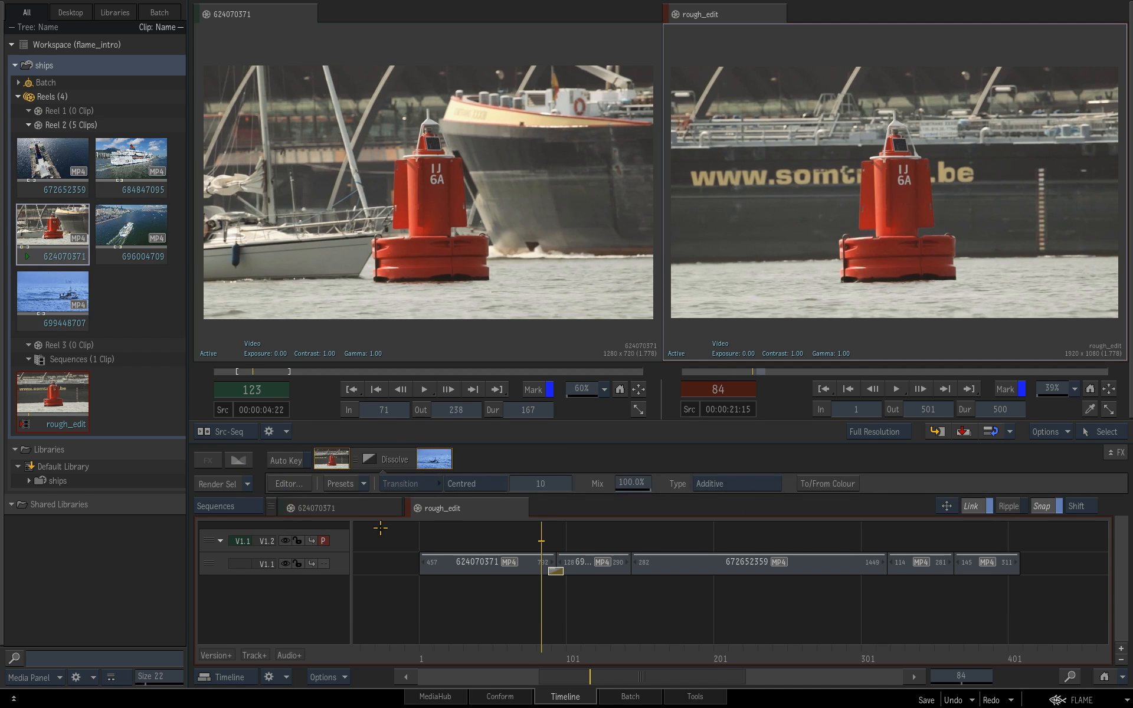
Set the dissolve's length to 32 frames and park the positioner ahead of it at frame 65
{"action": "left_click", "coordinate": [540, 484]}
{"action": "left_click", "coordinate": [542, 445]}
{"action": "left_click", "coordinate": [535, 443]}
{"action": "left_click", "coordinate": [577, 452]}
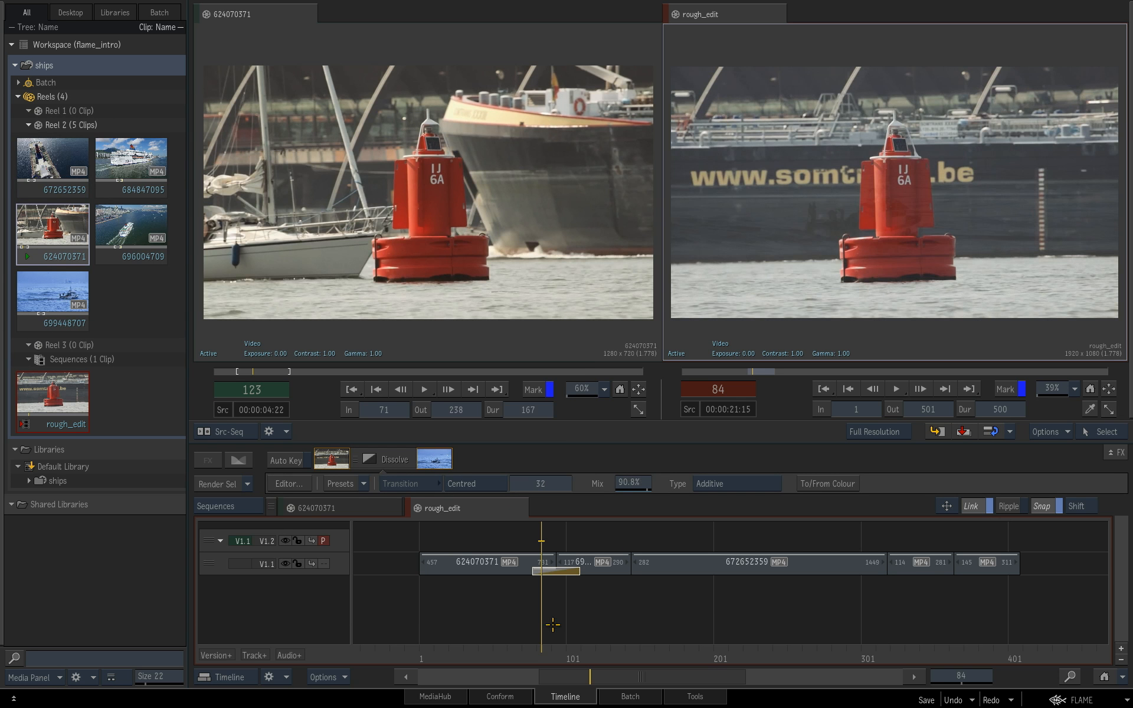
{"action": "left_click_drag", "start_coordinate": [542, 652], "coordinate": [515, 656]}
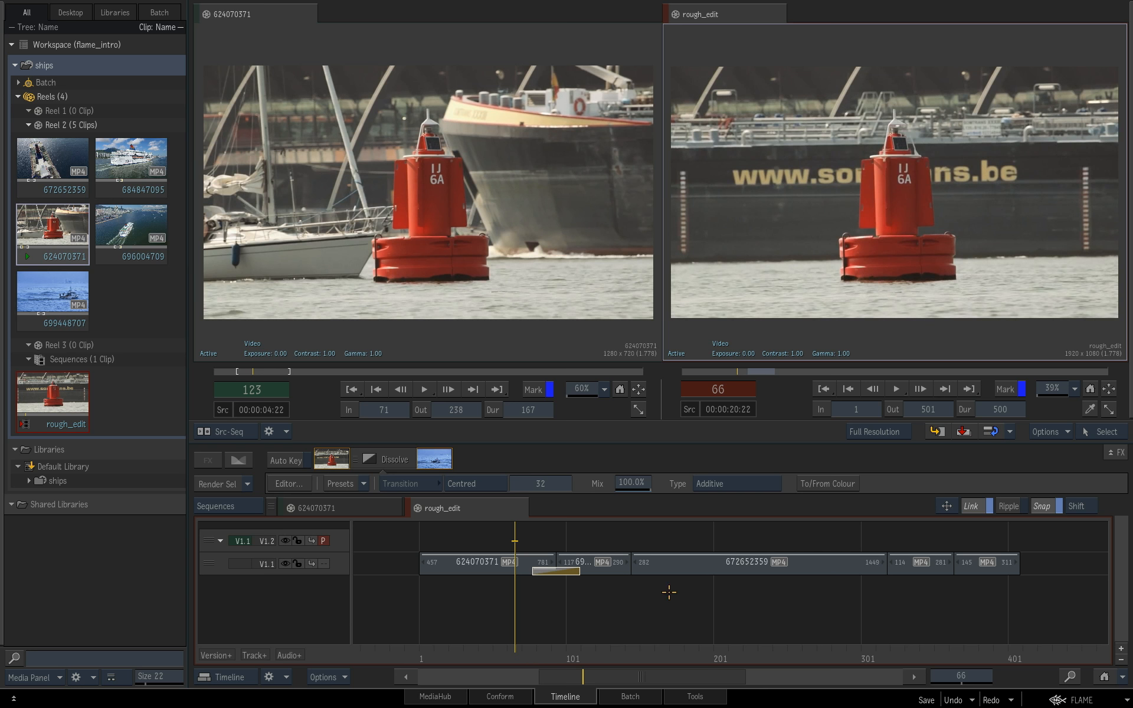
{"action": "key", "text": "Left"}
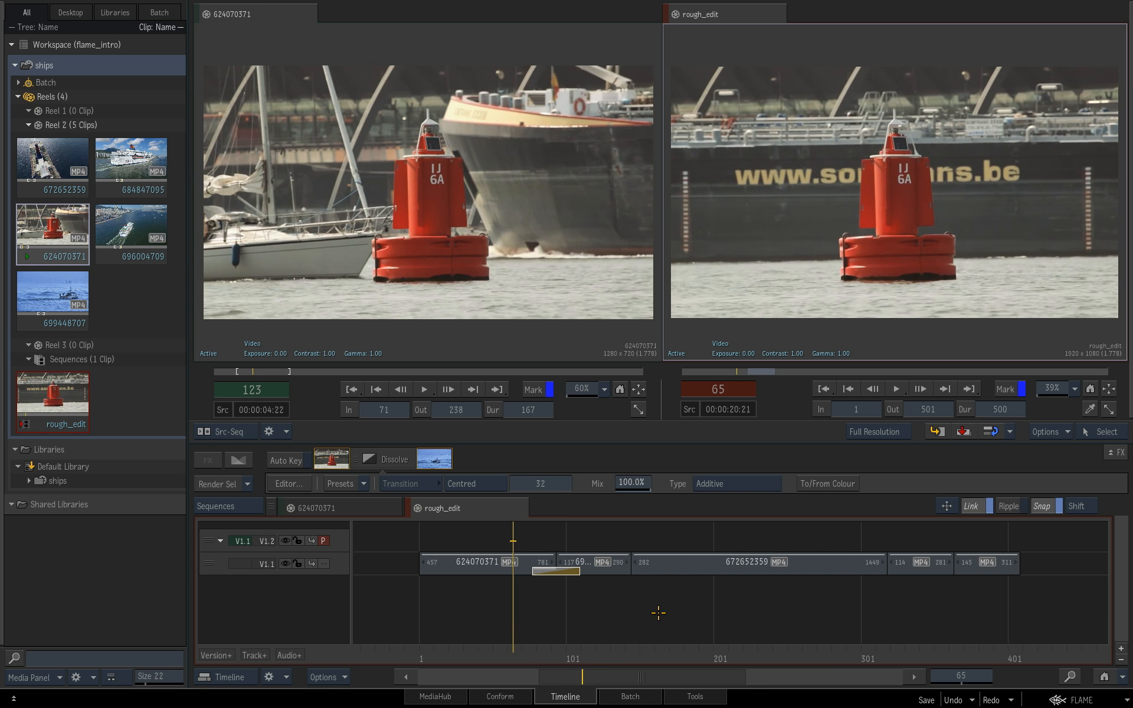
Copy clip 684847095 to Reel 1 in the desktop reels, discard the copy, and return to the Source-Sequence view
{"action": "key", "text": "alt+1"}
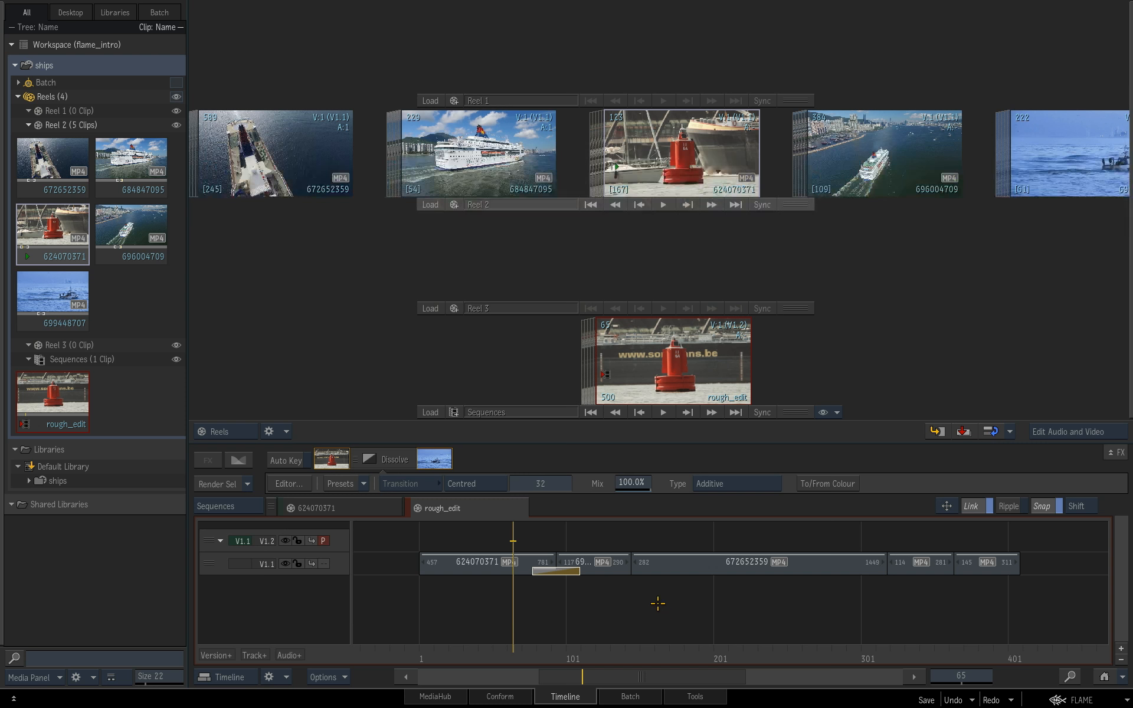
{"action": "left_click_drag", "start_coordinate": [498, 158], "coordinate": [513, 47]}
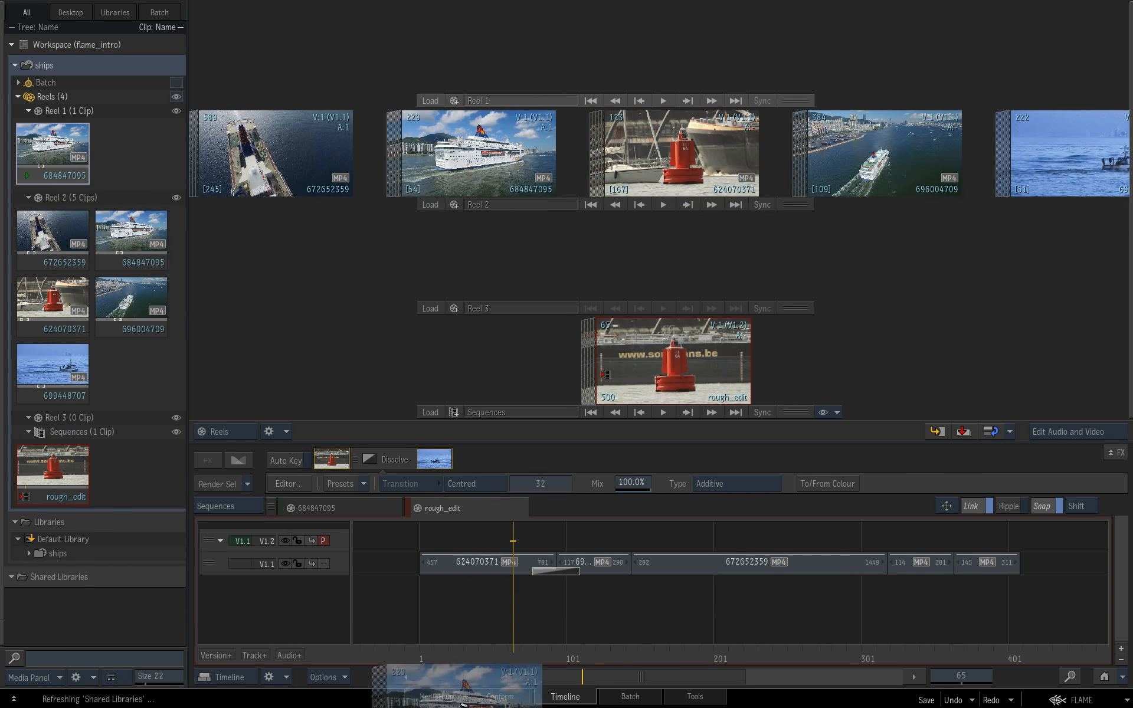
{"action": "left_click_drag", "start_coordinate": [465, 705], "coordinate": [464, 706]}
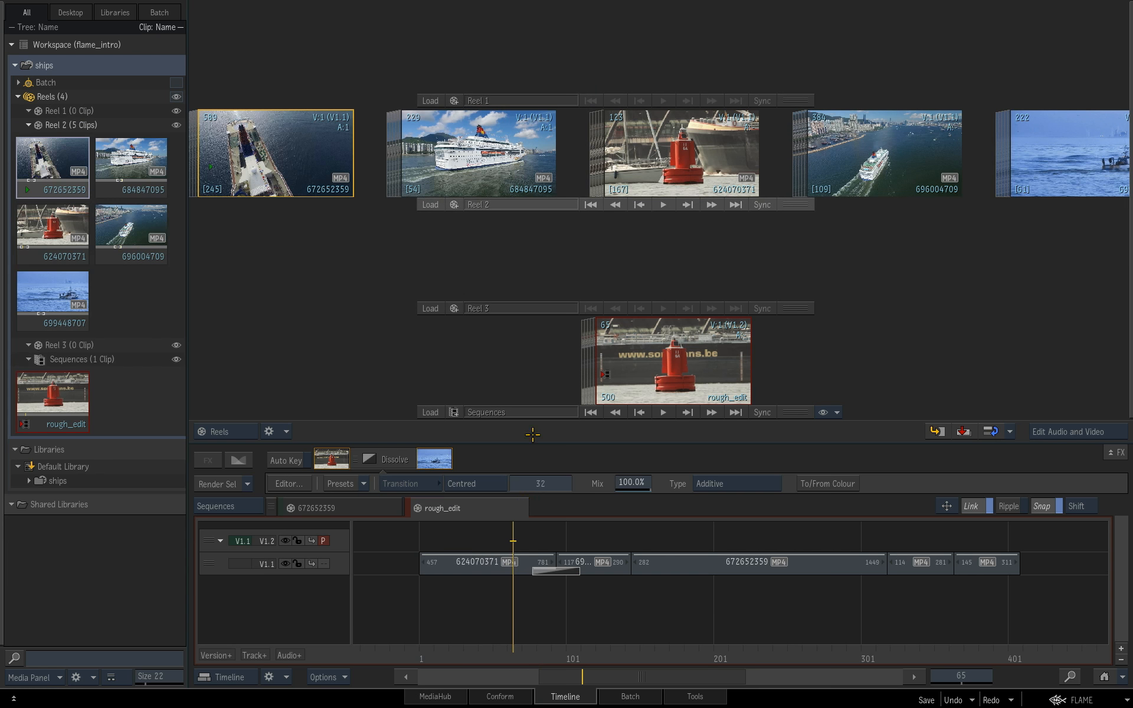
{"action": "left_click", "coordinate": [243, 432]}
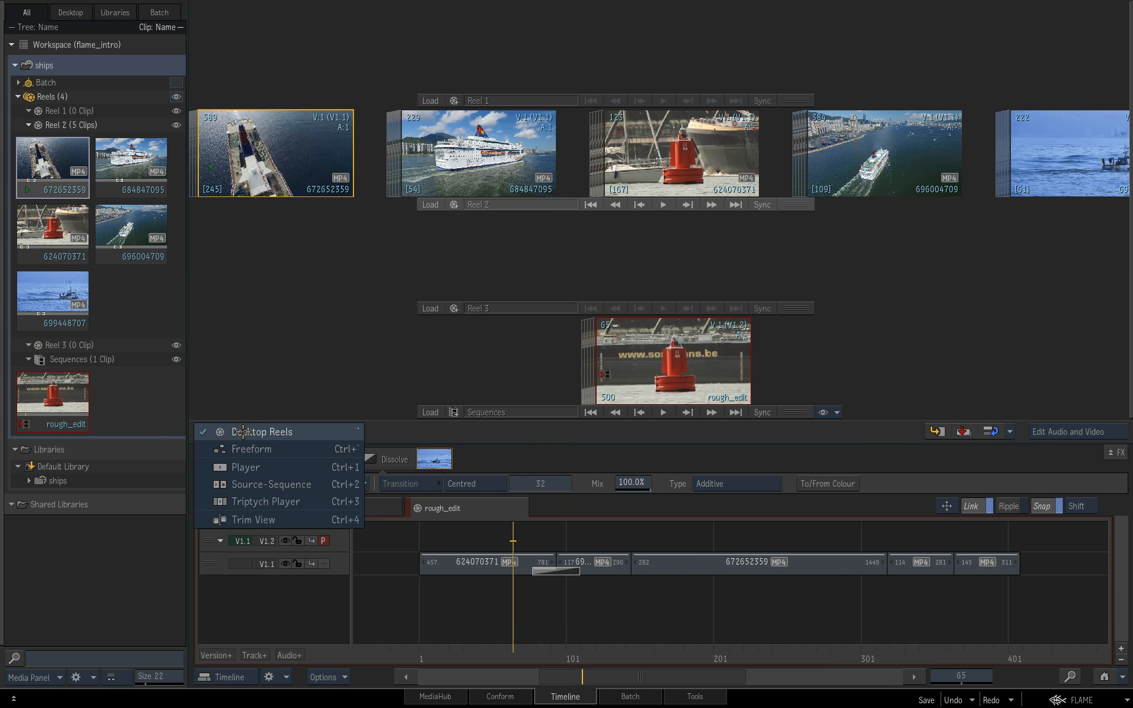
{"action": "left_click", "coordinate": [271, 484]}
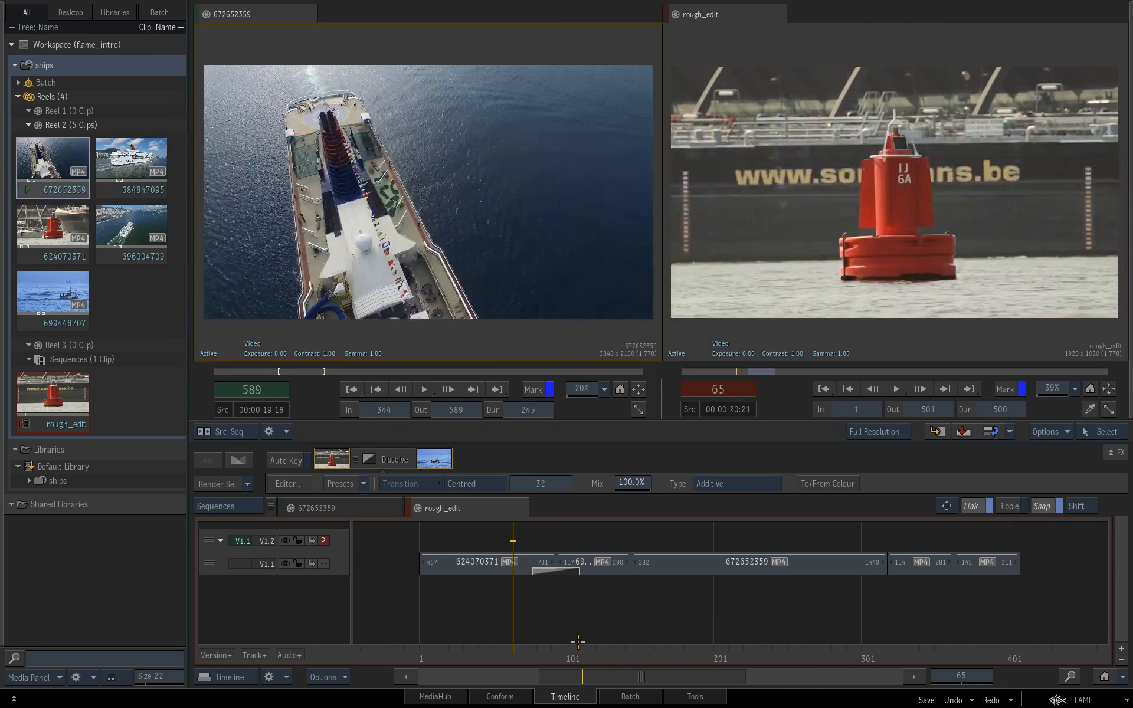
Copy the 32-frame dissolve from the first V1.1 cut onto the cut between 699448707 and 672652359
{"action": "left_click_drag", "start_coordinate": [597, 678], "coordinate": [611, 596]}
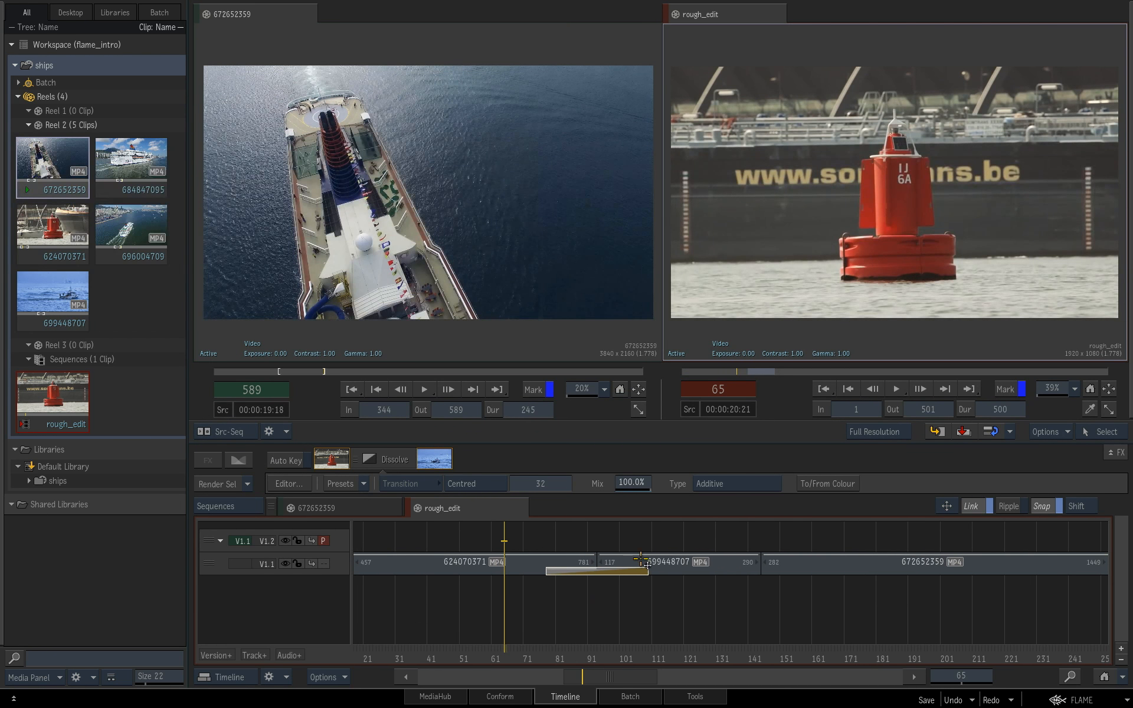
{"action": "left_click", "coordinate": [623, 585]}
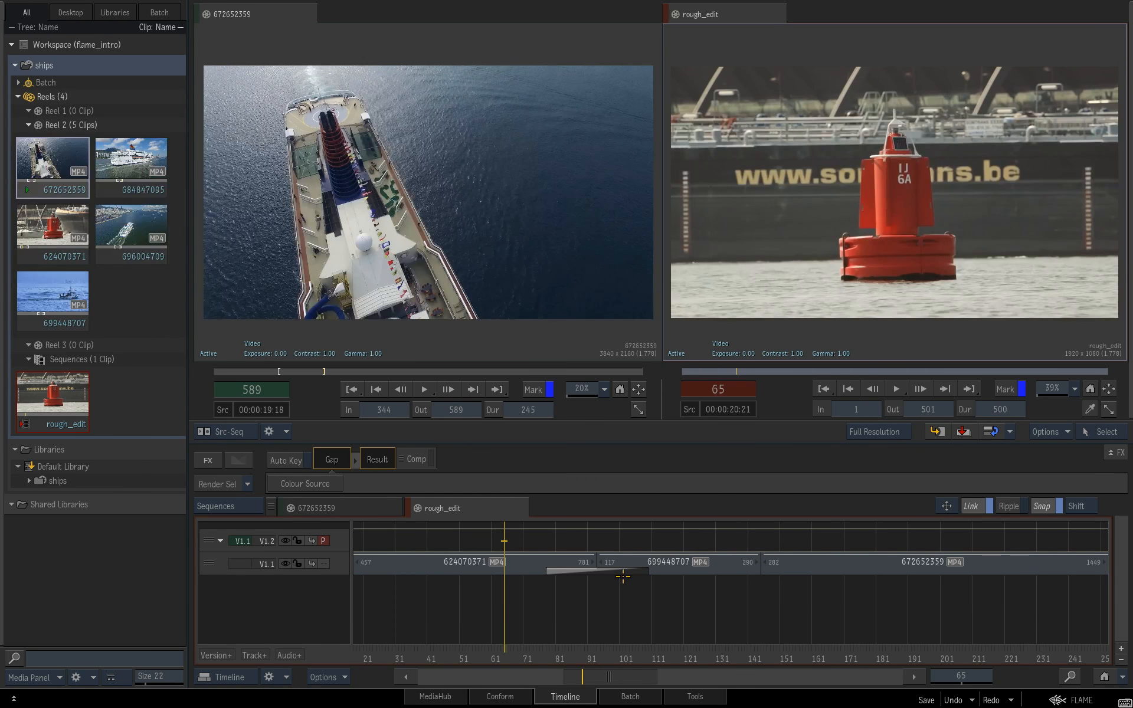
{"action": "left_click", "coordinate": [622, 571]}
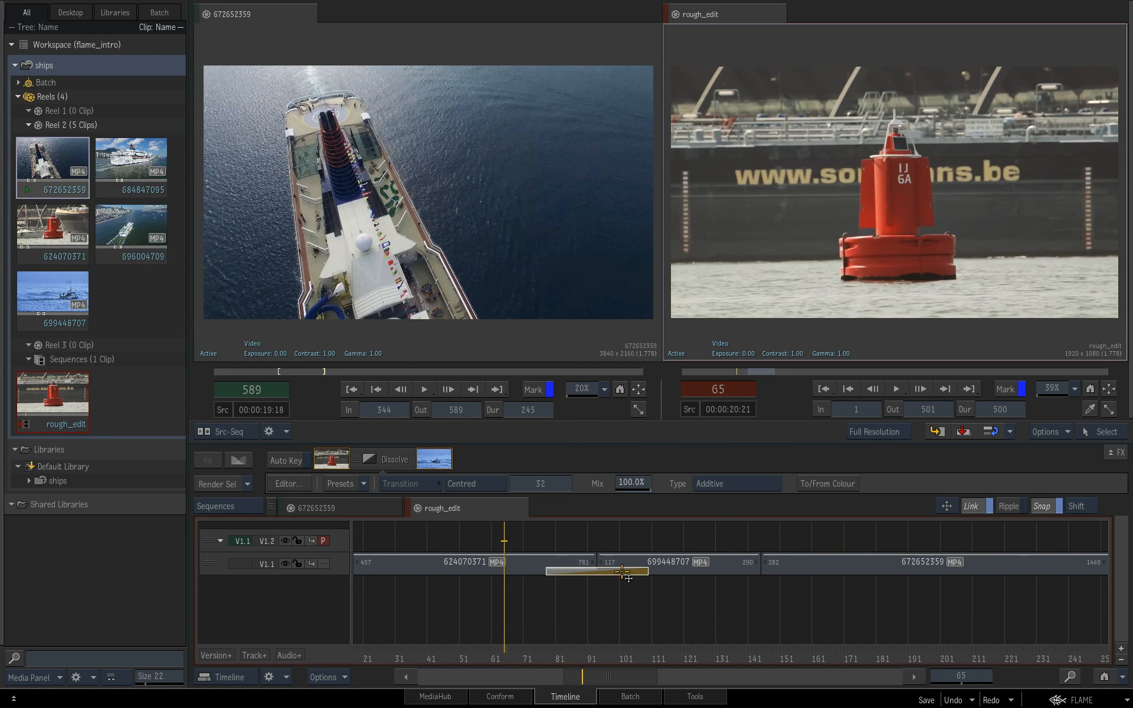
{"action": "left_click_drag", "start_coordinate": [622, 571], "coordinate": [785, 572]}
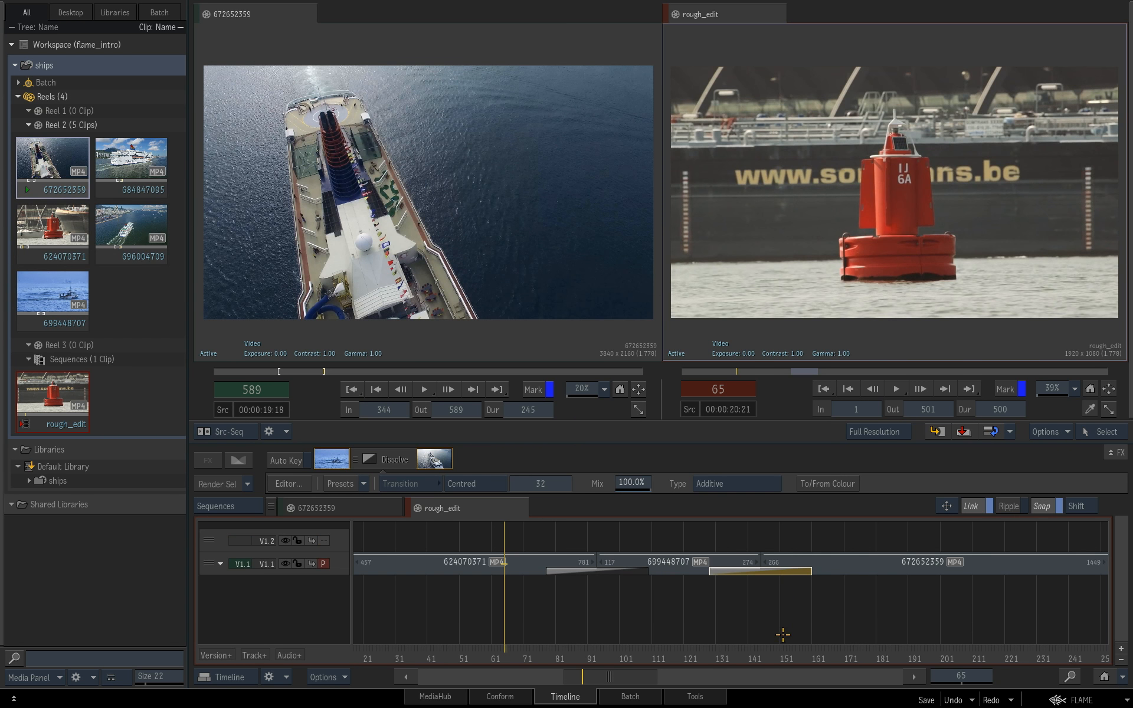
Remove the copied dissolve from the cut between 699448707 and 672652359
{"action": "left_click_drag", "start_coordinate": [1017, 625], "coordinate": [753, 629]}
{"action": "left_click_drag", "start_coordinate": [794, 623], "coordinate": [675, 607]}
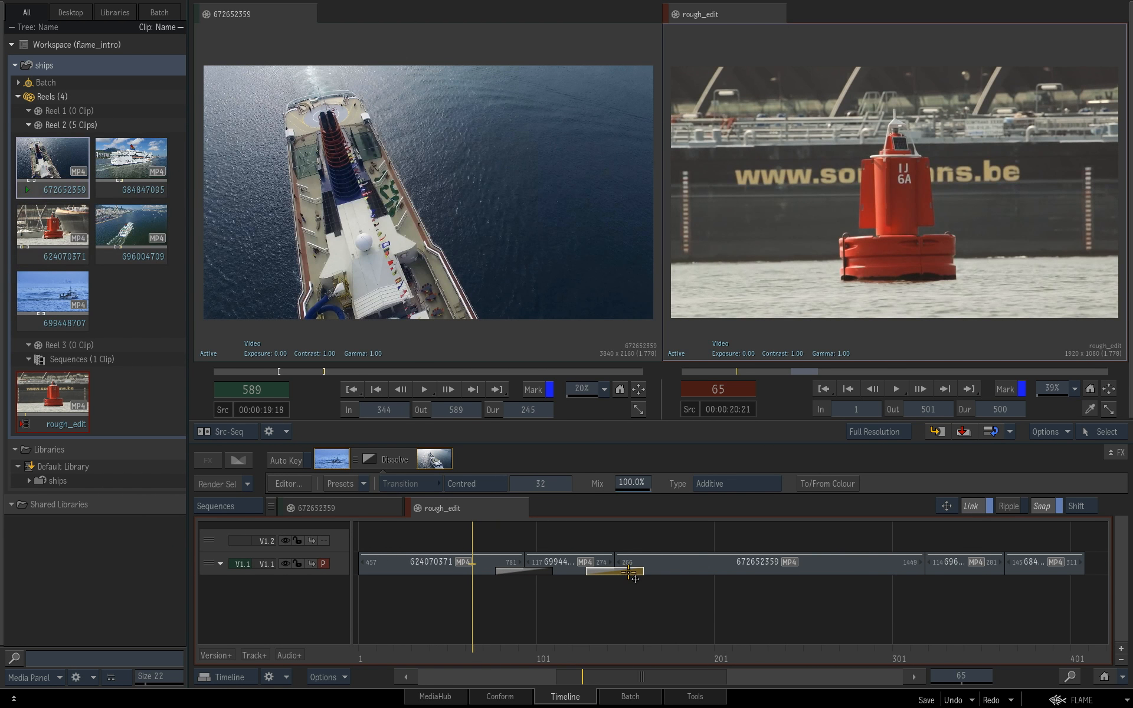
{"action": "left_click_drag", "start_coordinate": [629, 573], "coordinate": [637, 702]}
{"action": "left_click_drag", "start_coordinate": [931, 609], "coordinate": [884, 624]}
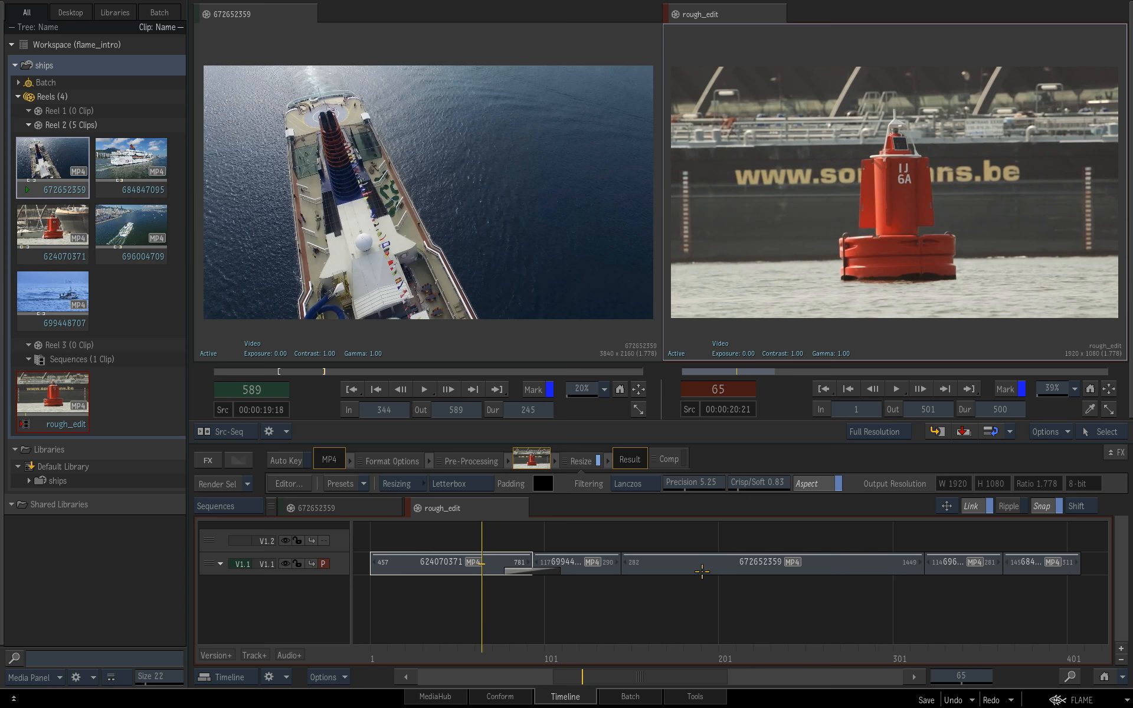
Copy the first cut's 32-frame dissolve onto the three remaining V1.1 cuts together
{"action": "left_click", "coordinate": [541, 571]}
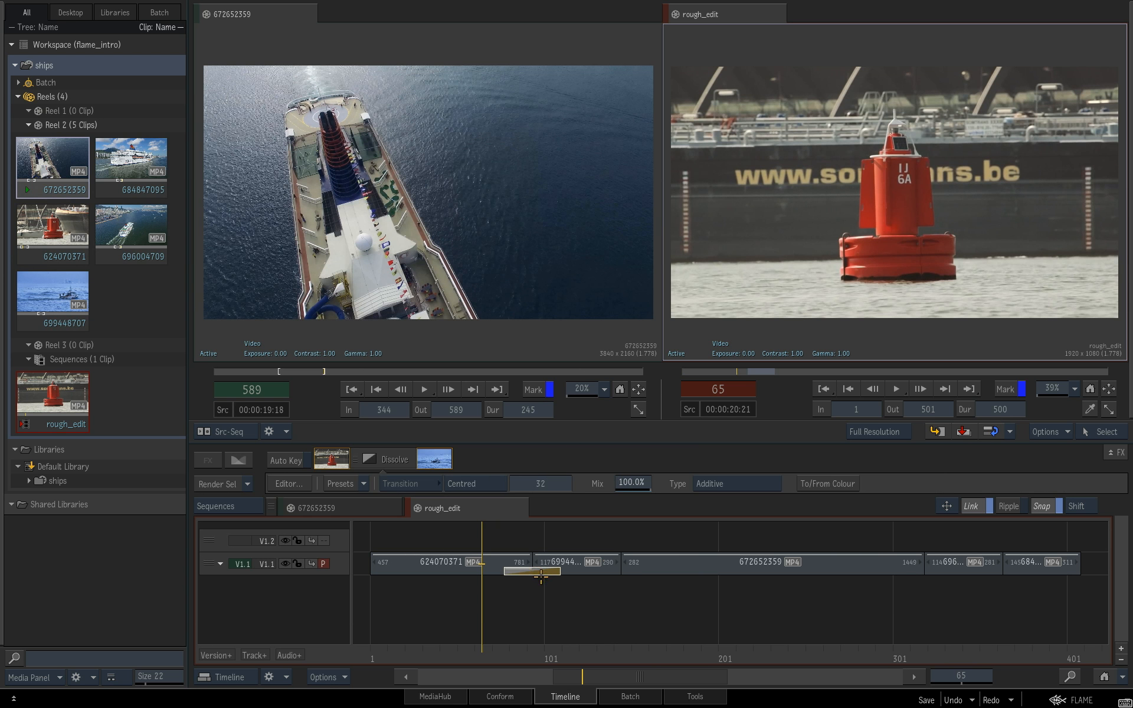
{"action": "left_click", "coordinate": [620, 565]}
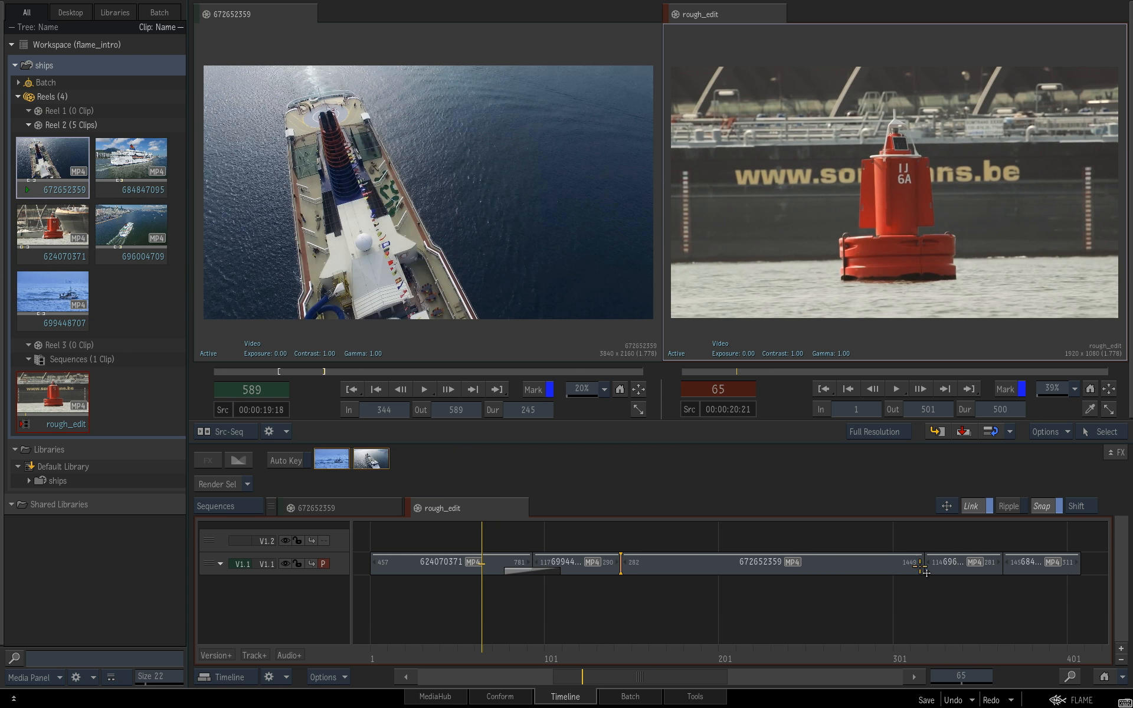
{"action": "left_click", "coordinate": [924, 565], "text": "ctrl"}
{"action": "left_click", "coordinate": [1003, 566], "text": "ctrl"}
{"action": "key", "text": "d"}
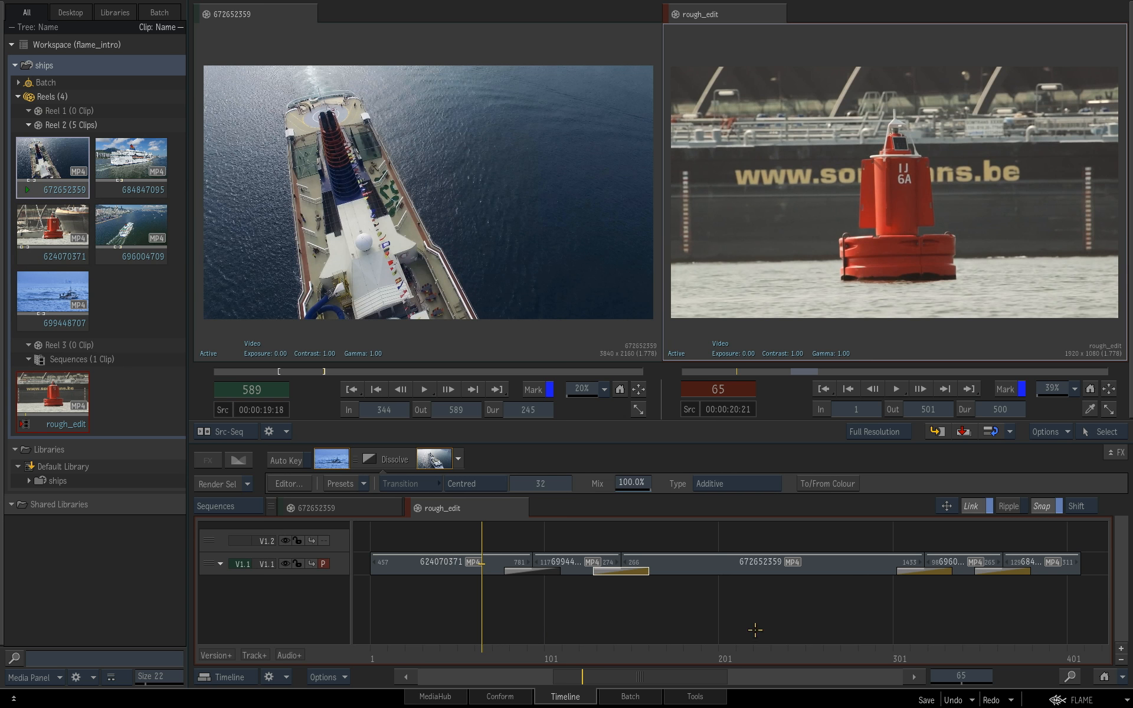
Delete all four dissolves from the V1.1 track
{"action": "left_click", "coordinate": [999, 571]}
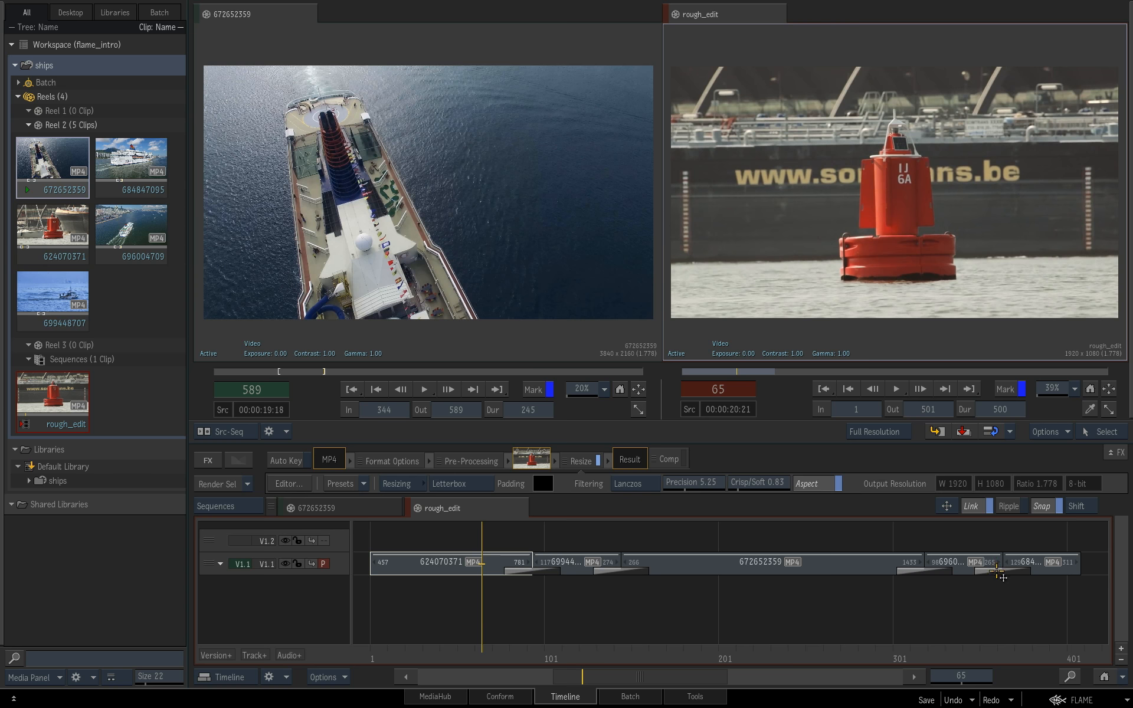
{"action": "left_click", "coordinate": [928, 571]}
{"action": "left_click", "coordinate": [623, 573]}
{"action": "left_click", "coordinate": [542, 572]}
{"action": "key", "text": "Delete"}
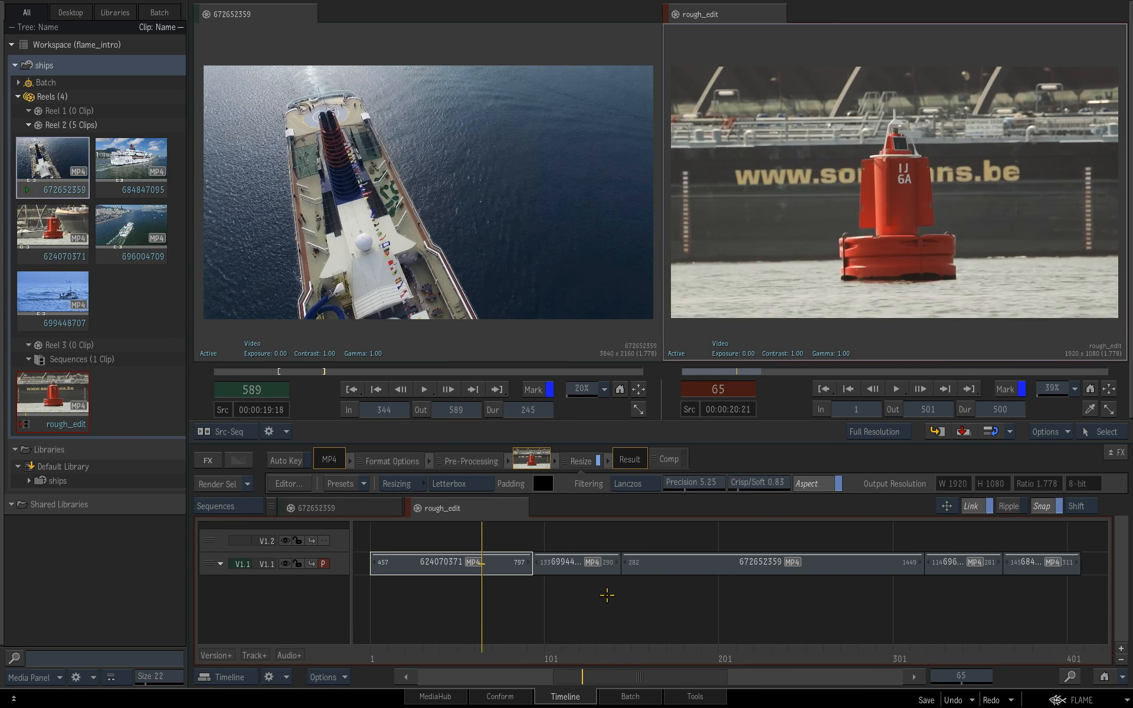
Examine the Resize effect on segment 624070371 and the video effects available for it
{"action": "mouse_move", "coordinate": [493, 654]}
{"action": "left_mouse_down"}
{"action": "mouse_move", "coordinate": [461, 653]}
{"action": "mouse_move", "coordinate": [515, 655]}
{"action": "left_mouse_up"}
{"action": "left_click", "coordinate": [495, 568]}
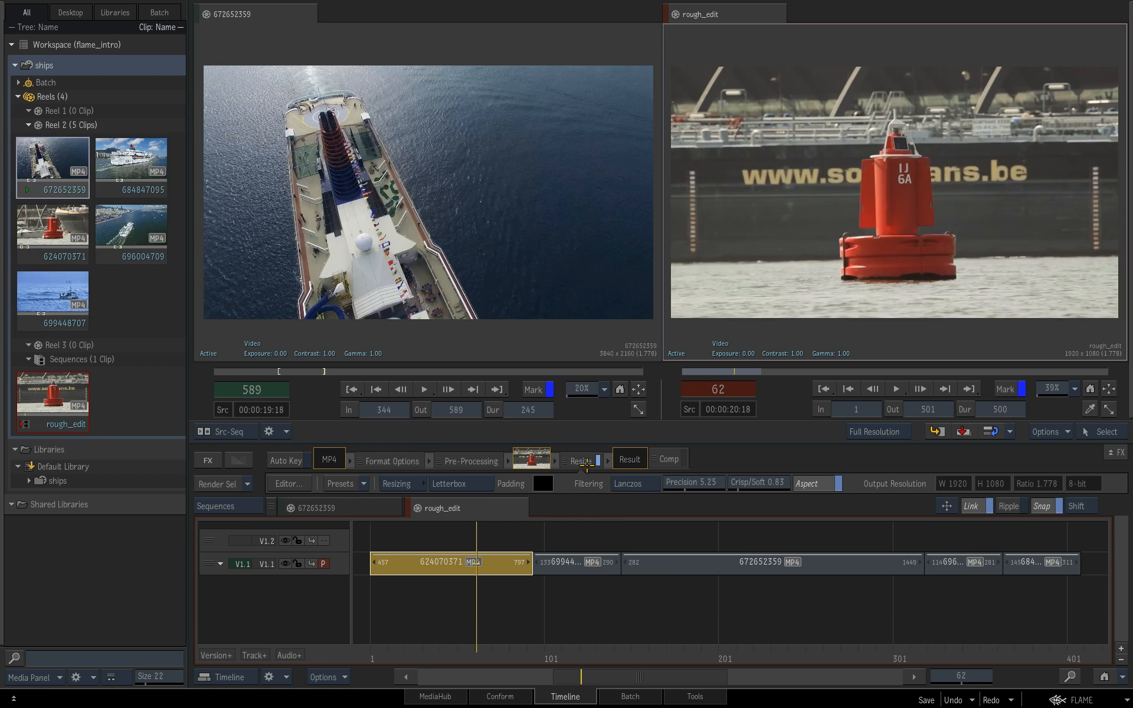
{"action": "left_click", "coordinate": [587, 463]}
{"action": "left_click", "coordinate": [583, 631]}
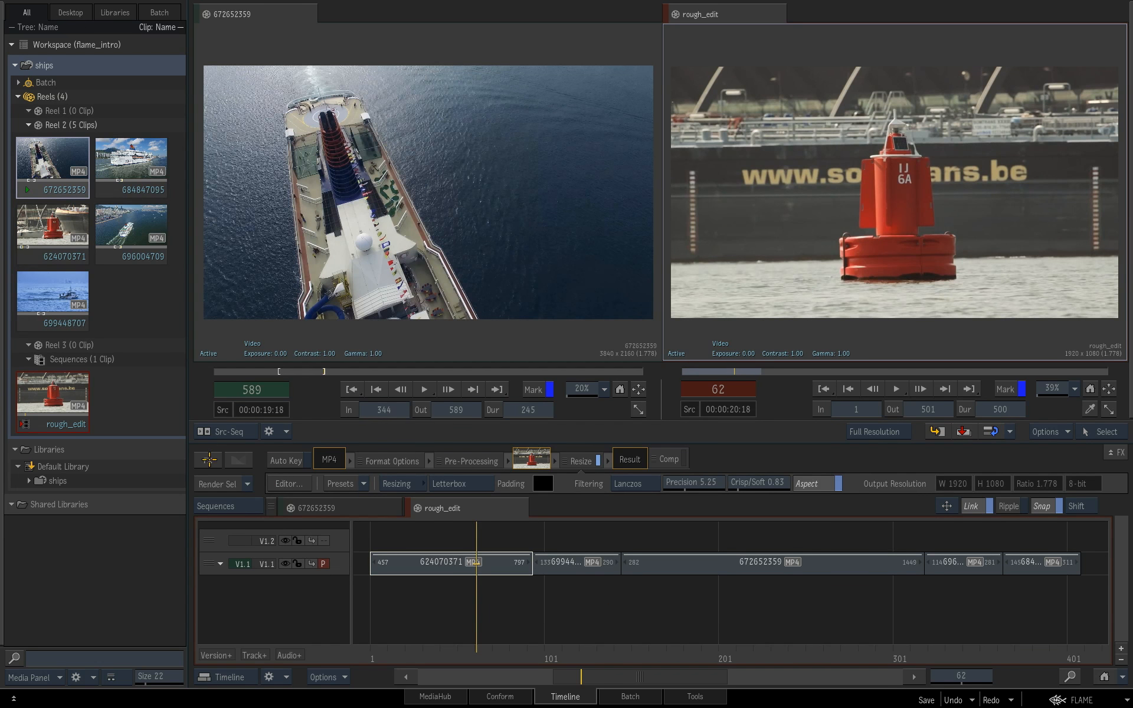
{"action": "left_click", "coordinate": [208, 460]}
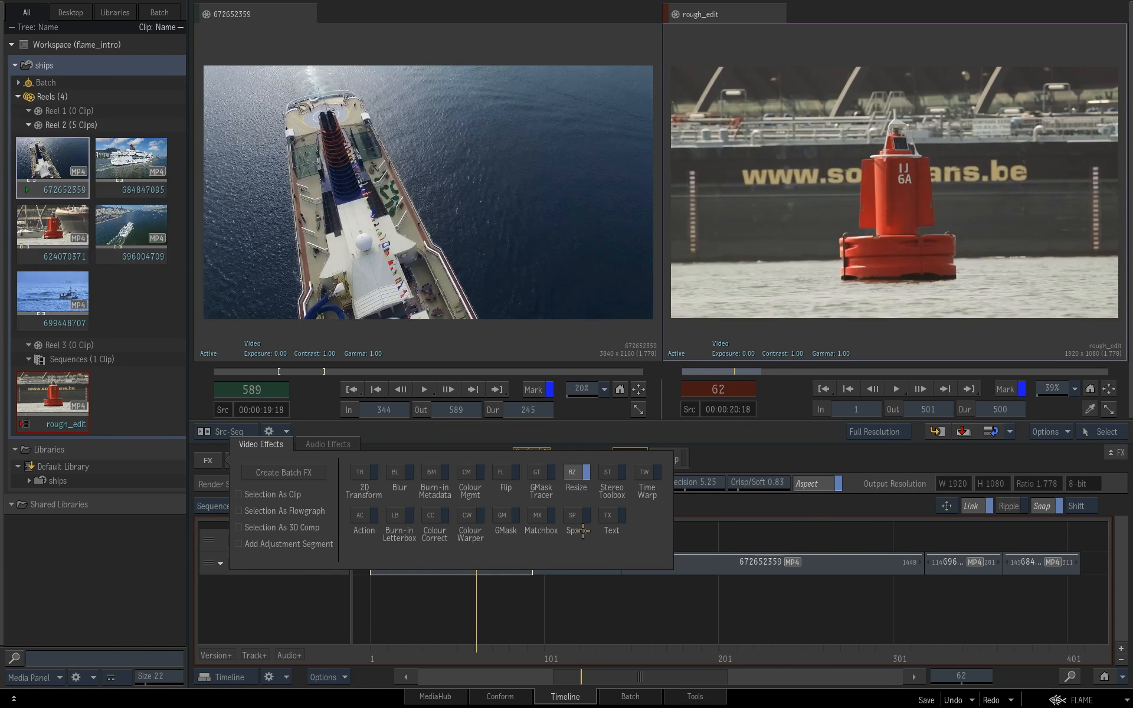
{"action": "left_click", "coordinate": [601, 619]}
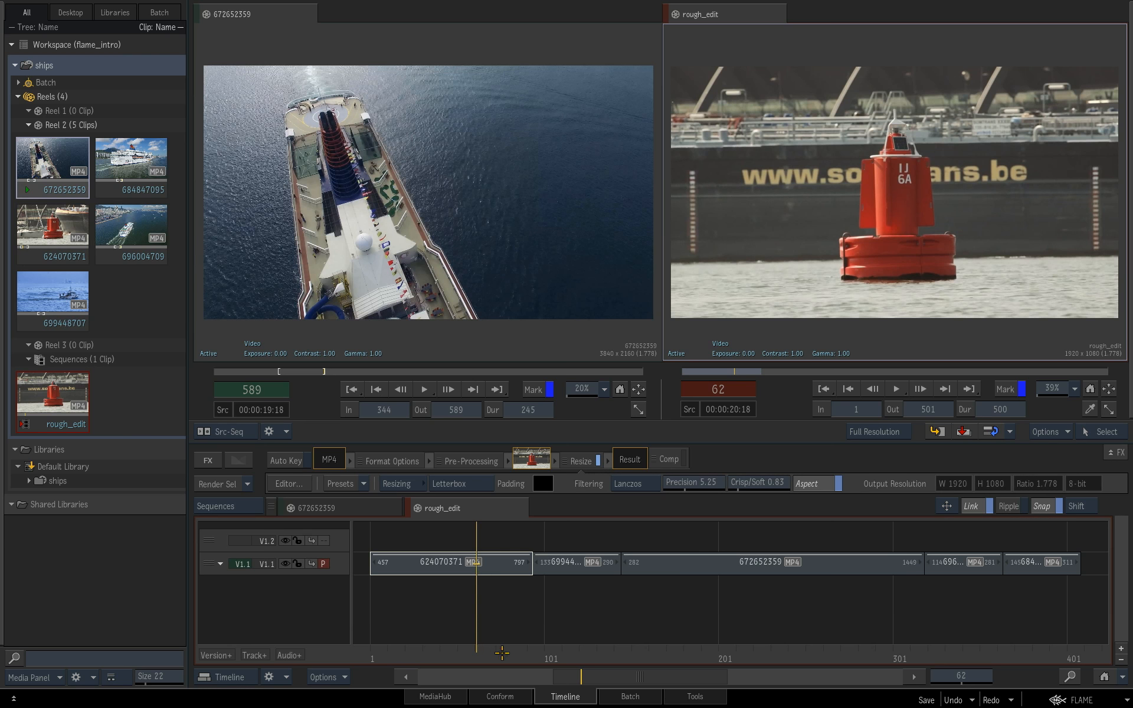
Park the positioner at frame 55 and add a Colour Correct effect to segment 624070371
{"action": "left_click", "coordinate": [466, 654]}
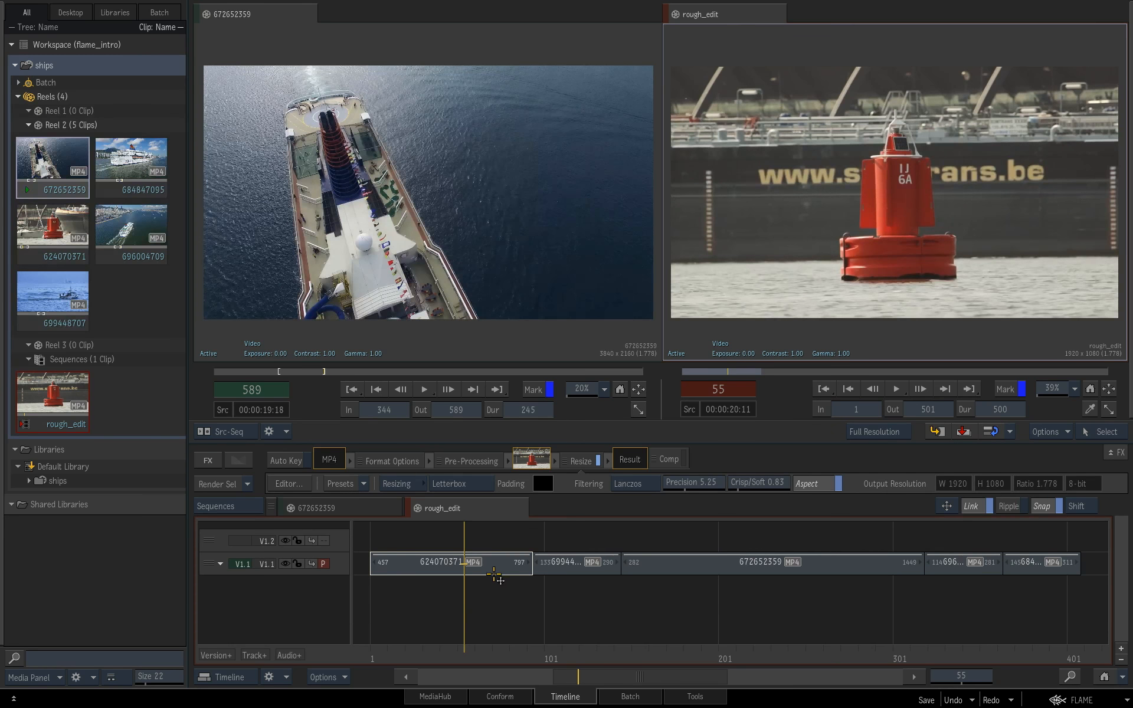
{"action": "double_click", "coordinate": [495, 573]}
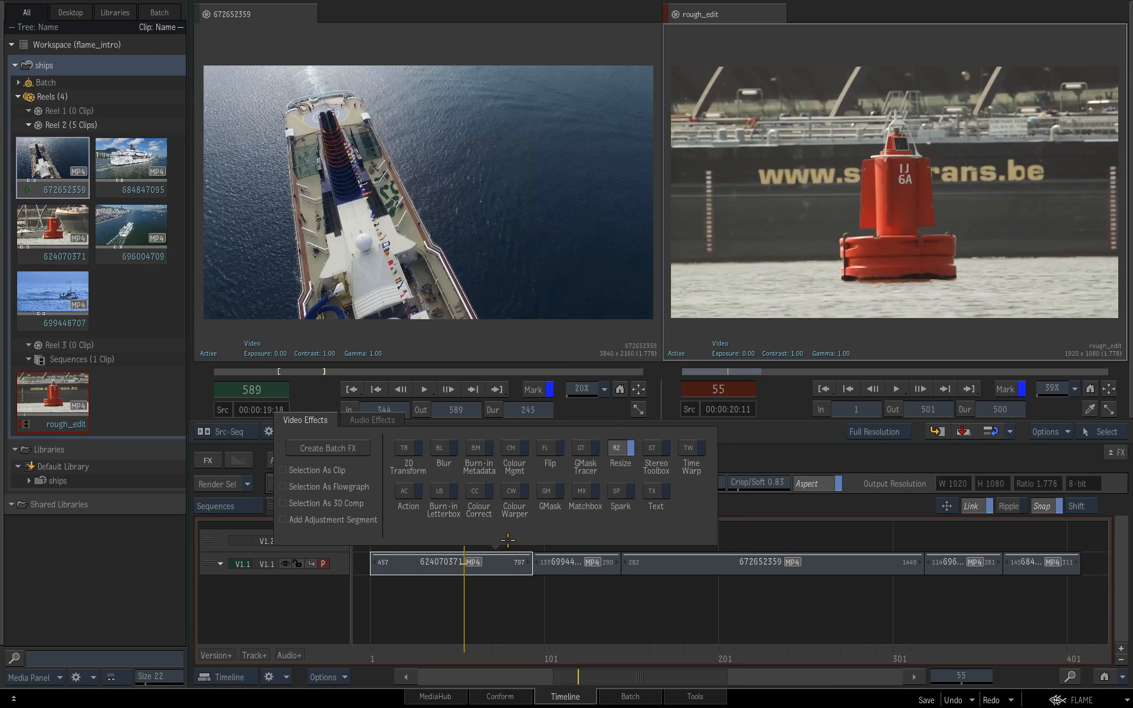
{"action": "left_click", "coordinate": [478, 494]}
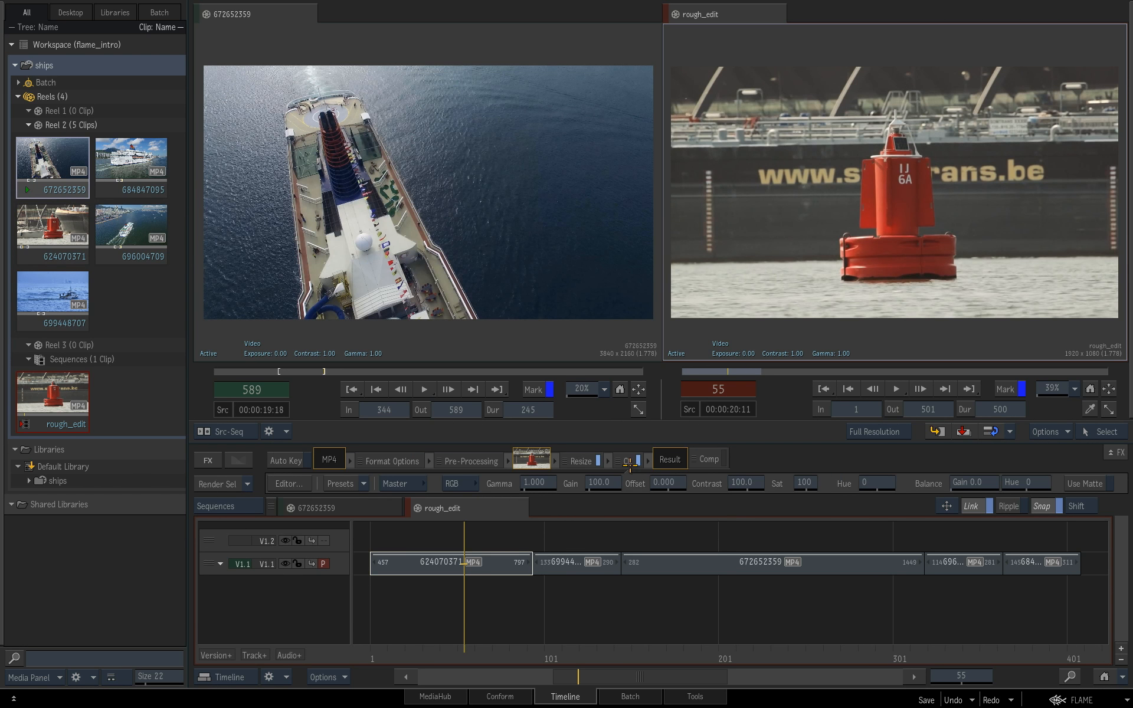
Set the Colour Correct's Master RGB gamma to 0.930, gain to 94.0 and offset to -6.000
{"action": "left_click", "coordinate": [629, 464]}
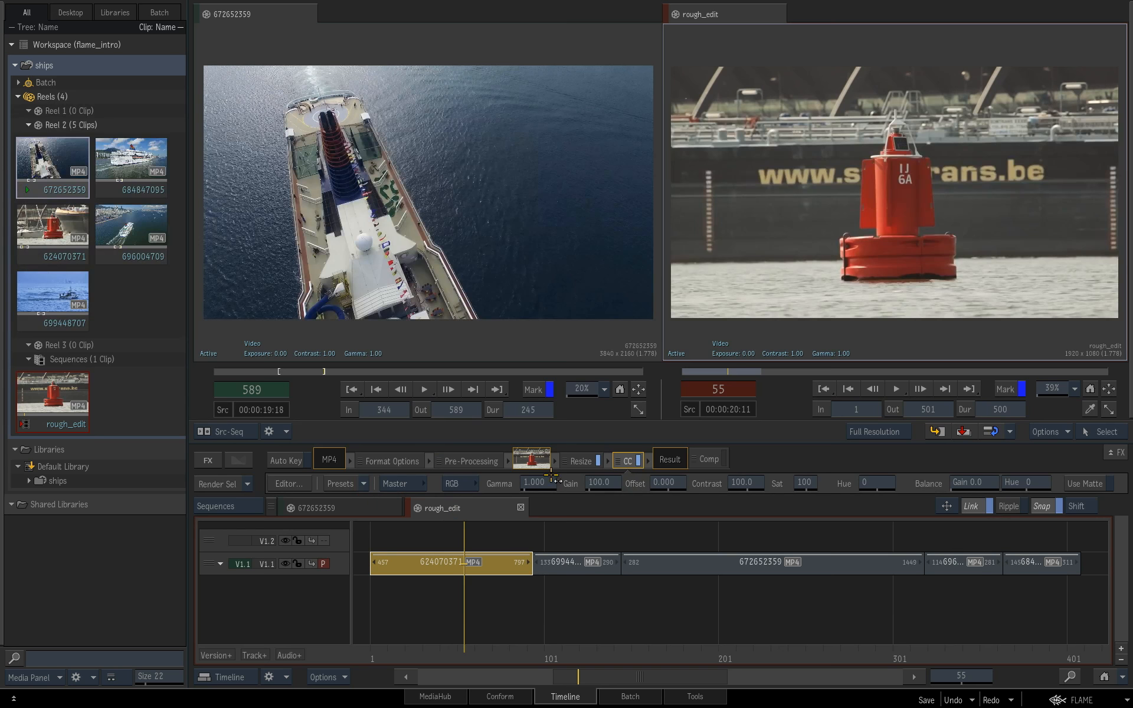
{"action": "left_click_drag", "start_coordinate": [535, 484], "coordinate": [601, 489]}
{"action": "left_click_drag", "start_coordinate": [672, 488], "coordinate": [666, 490]}
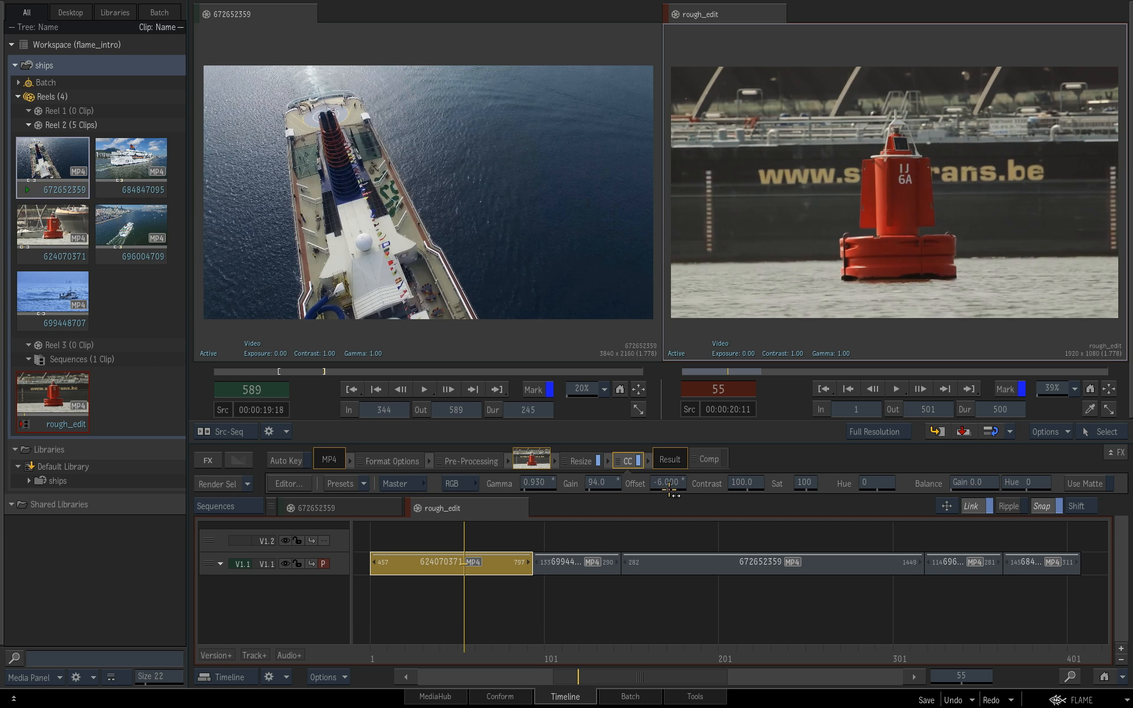
{"action": "left_click", "coordinate": [466, 484]}
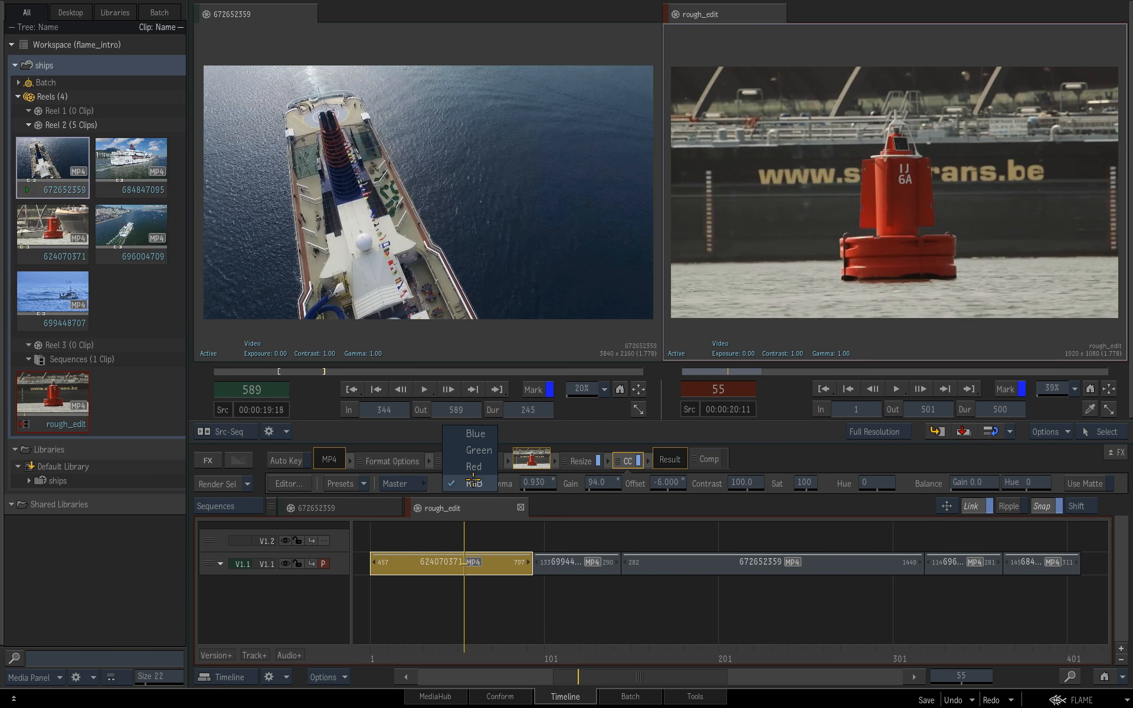
{"action": "left_click", "coordinate": [474, 481]}
{"action": "left_click", "coordinate": [418, 484]}
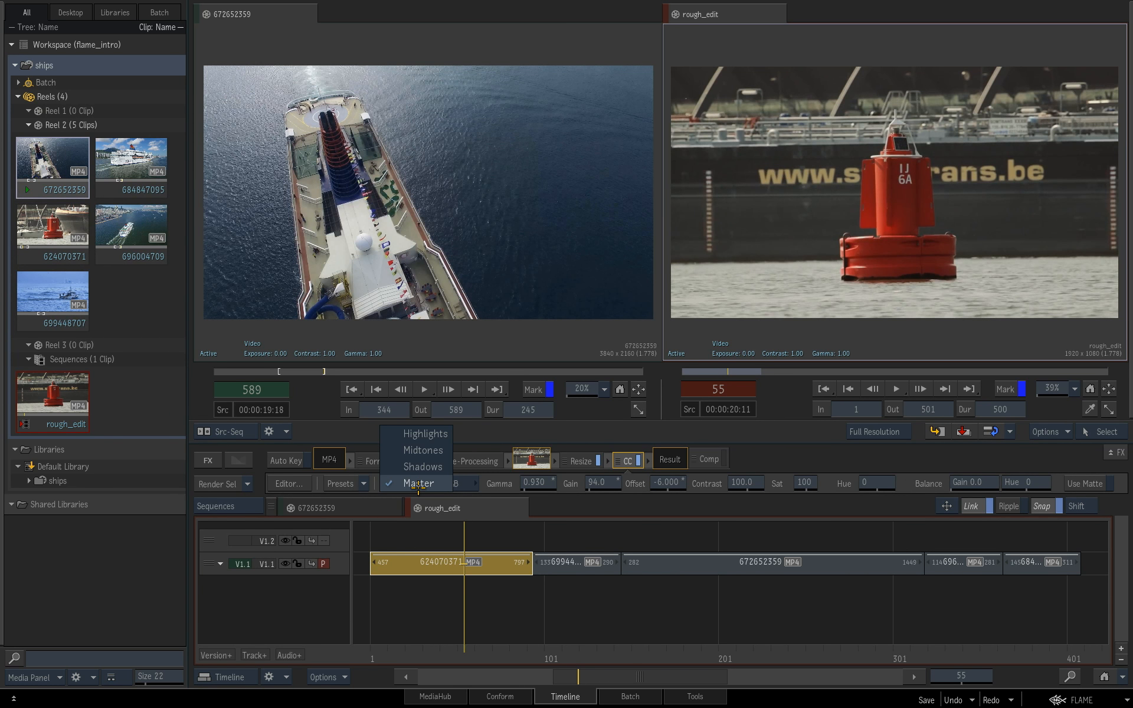
{"action": "left_click", "coordinate": [417, 484]}
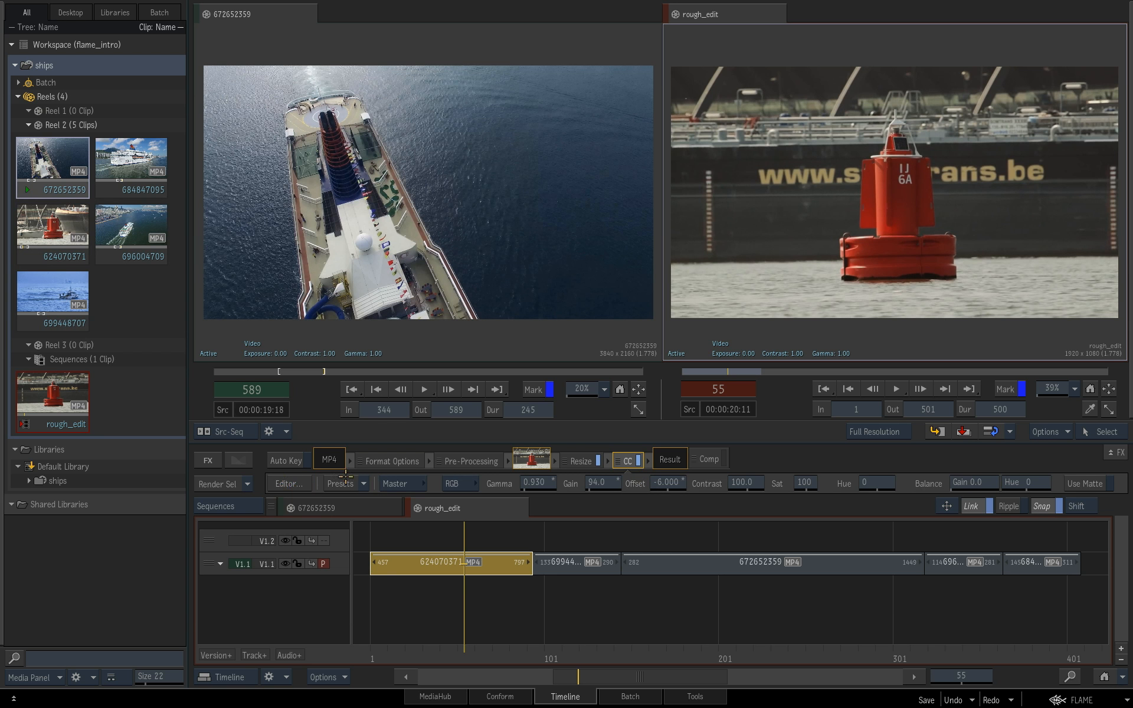
In the full Colour Correct editor at frame 45, set RGB gamma 0.820, gain 112.0, balance hue 250 and balance gain 8.3
{"action": "left_click", "coordinate": [296, 484]}
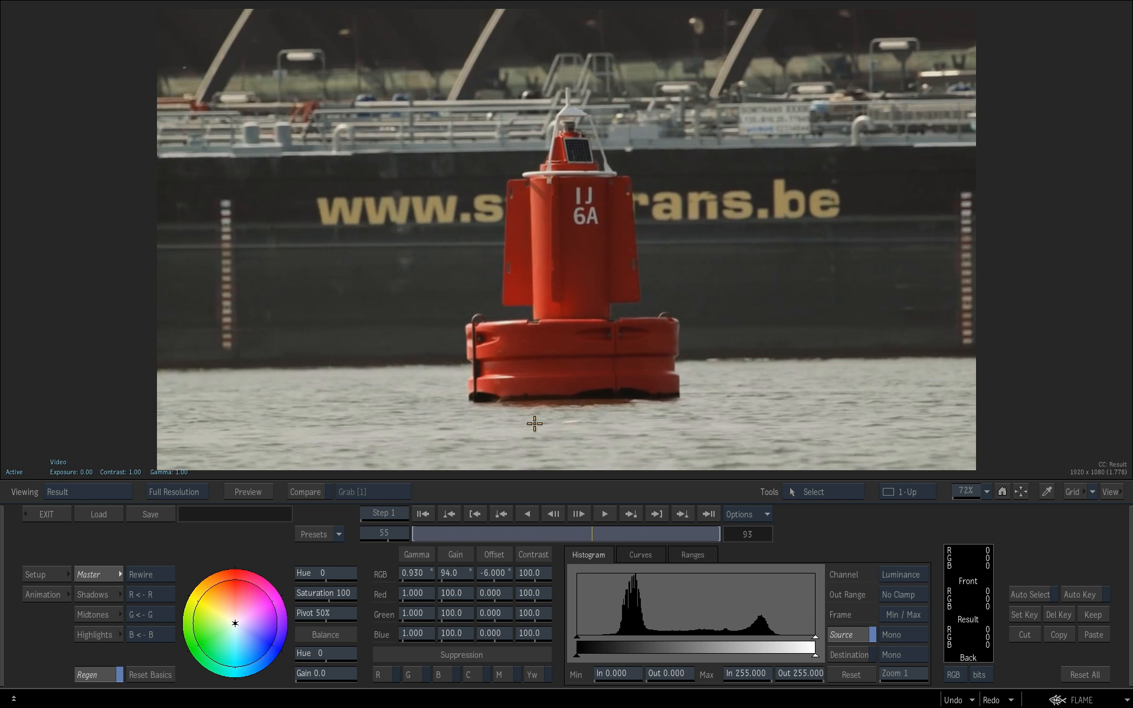
{"action": "left_click_drag", "start_coordinate": [601, 530], "coordinate": [558, 540]}
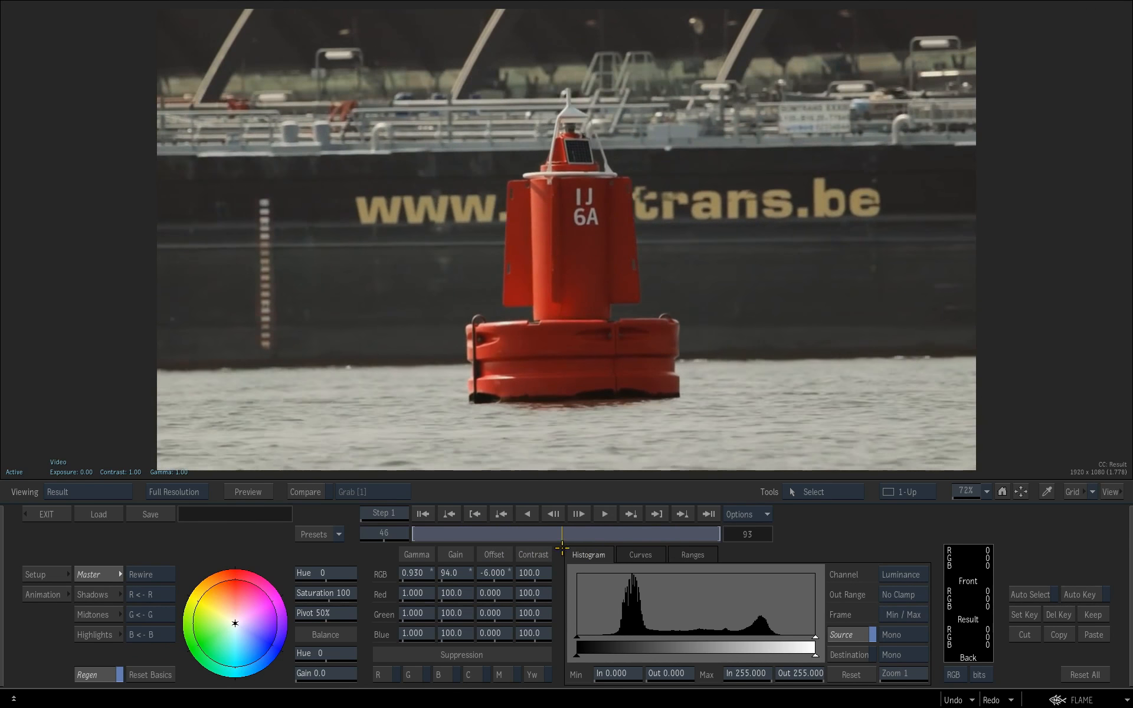
{"action": "left_click_drag", "start_coordinate": [416, 574], "coordinate": [462, 575]}
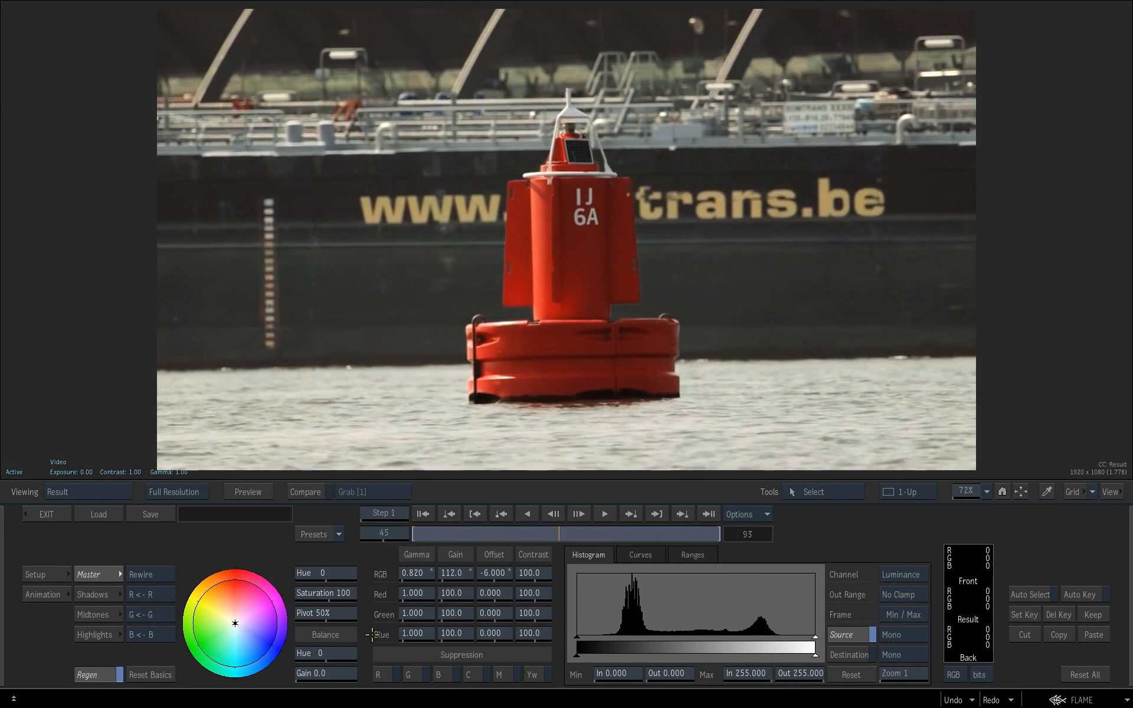
{"action": "left_click_drag", "start_coordinate": [235, 624], "coordinate": [243, 624]}
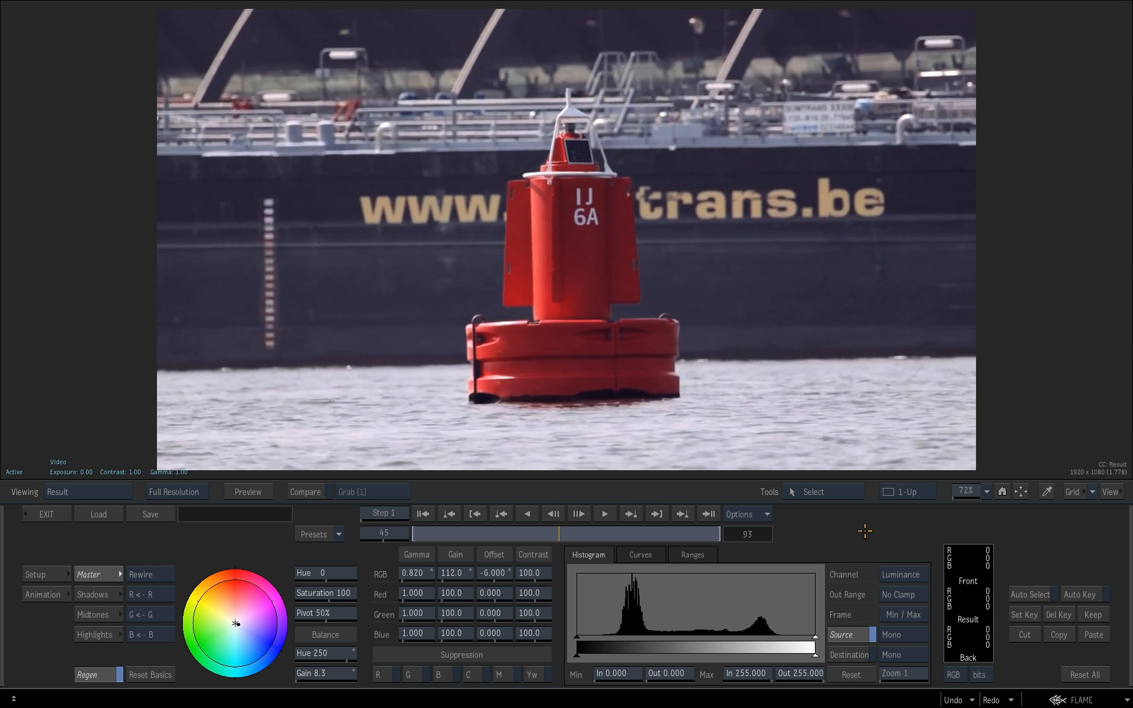
Compare the Front and Result views of the colour correction several times and return to the timeline
{"action": "key", "text": "F1"}
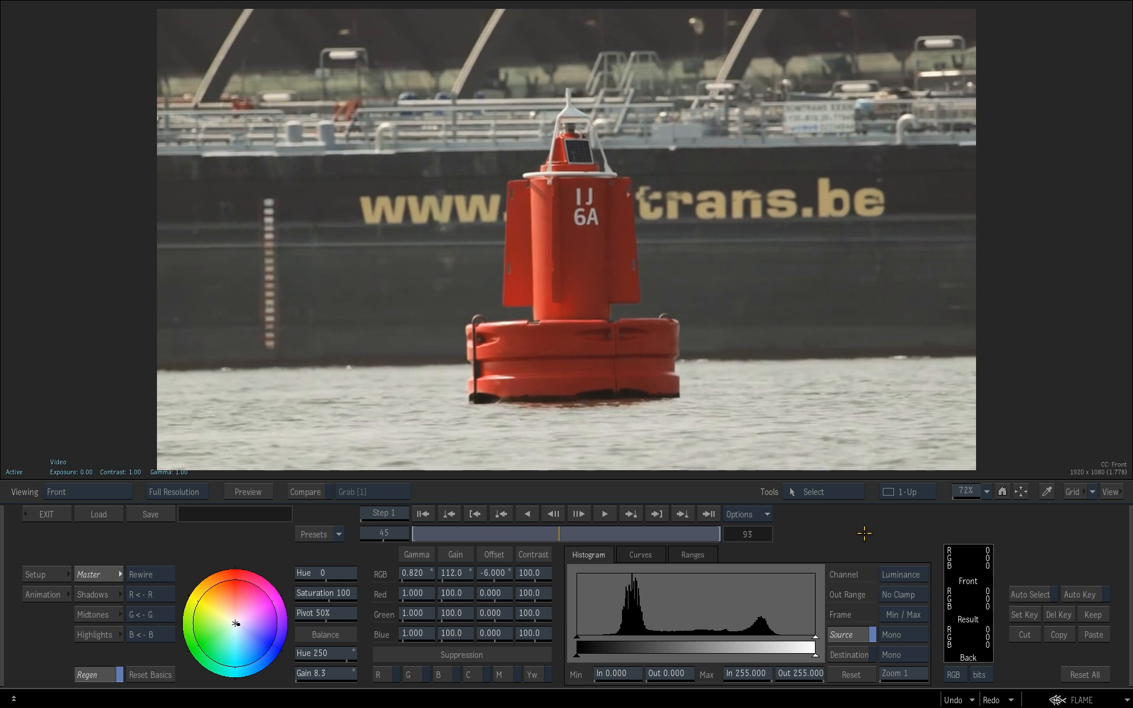
{"action": "key", "text": "F4"}
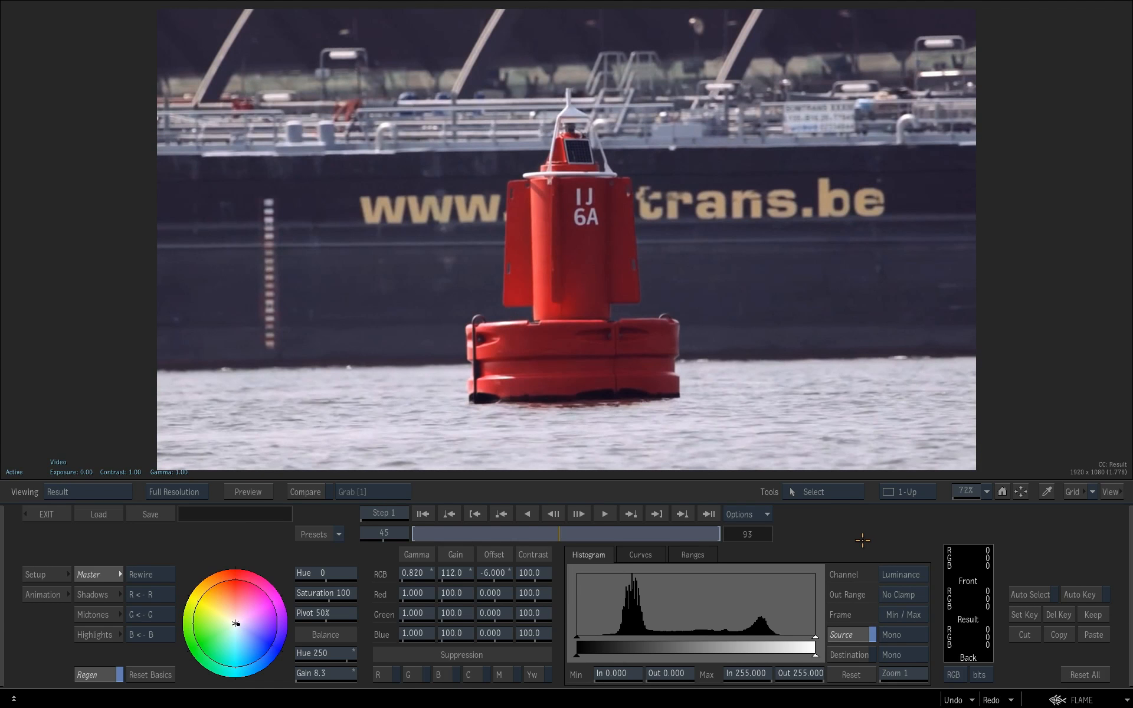
{"action": "key", "text": "F1"}
{"action": "key", "text": "F4"}
{"action": "key", "text": "F1"}
{"action": "key", "text": "F4"}
{"action": "left_click", "coordinate": [52, 514]}
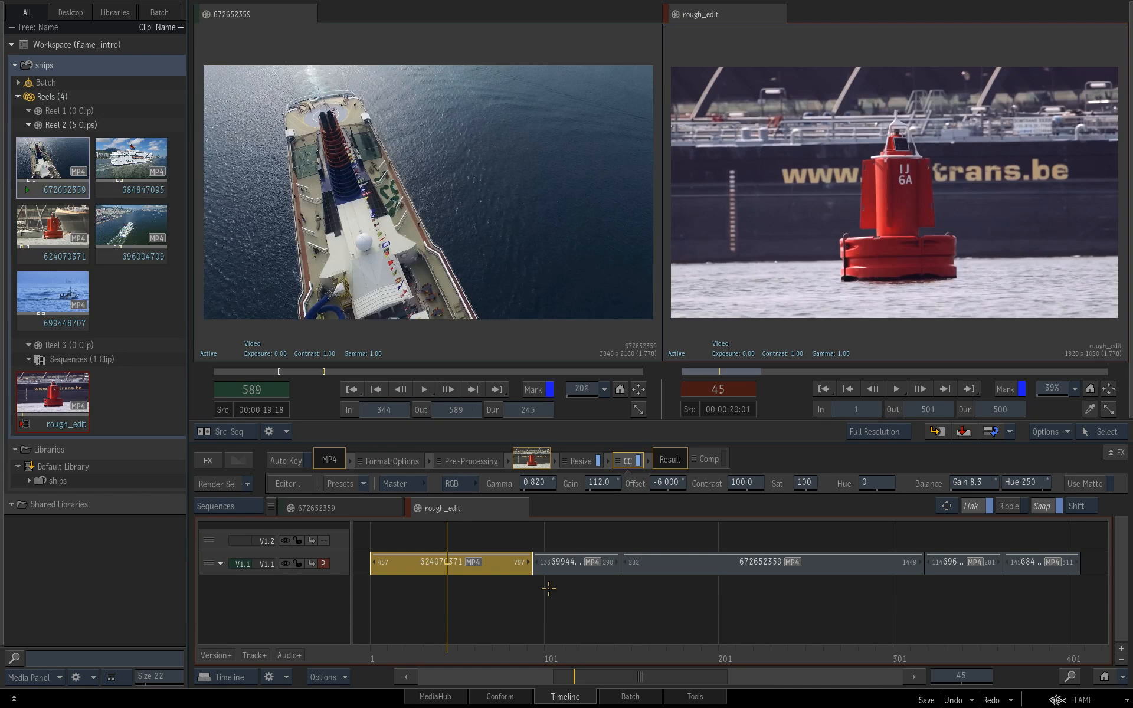
Park the positioner at frame 52 and toggle the Colour Correct effect off and on to compare the segment
{"action": "mouse_move", "coordinate": [449, 652]}
{"action": "left_mouse_down"}
{"action": "mouse_move", "coordinate": [478, 648]}
{"action": "mouse_move", "coordinate": [451, 647]}
{"action": "mouse_move", "coordinate": [459, 649]}
{"action": "left_mouse_up"}
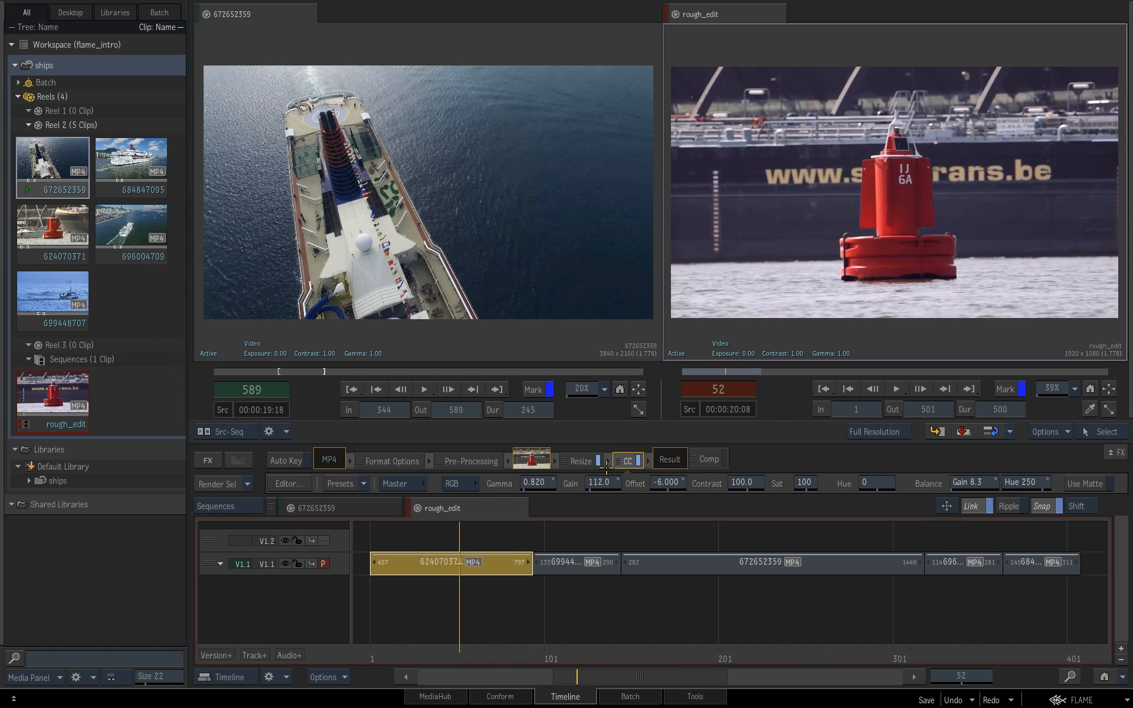
{"action": "left_click", "coordinate": [637, 460]}
{"action": "left_click", "coordinate": [639, 462]}
{"action": "left_click", "coordinate": [639, 462]}
{"action": "left_click", "coordinate": [639, 462]}
Copy the Colour Correct effect with its settings from segment 624070371 to segment 672652359 and park the positioner at frame 70
{"action": "left_click", "coordinate": [207, 564]}
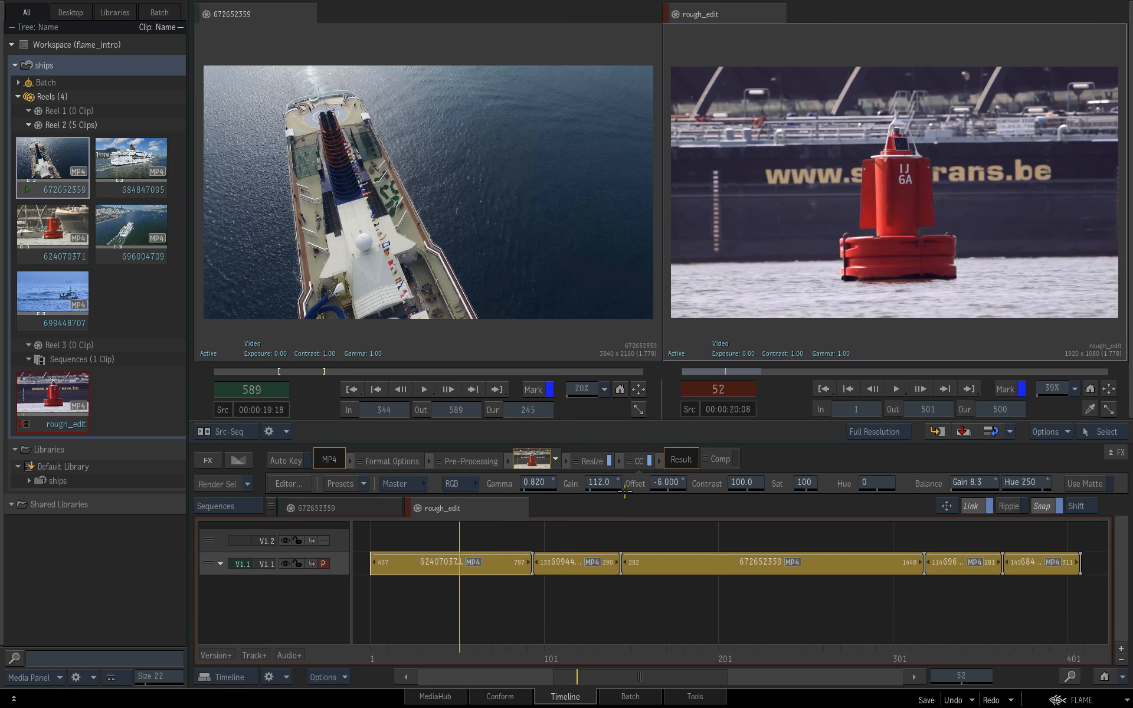
{"action": "left_click", "coordinate": [609, 617]}
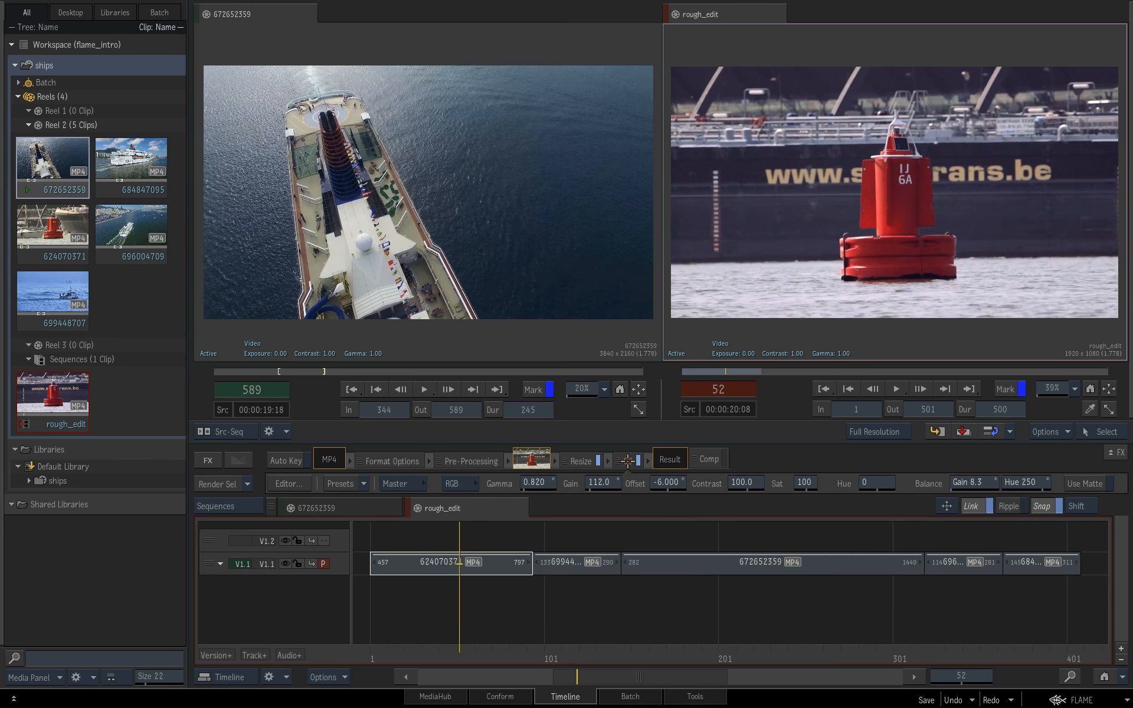
{"action": "left_click", "coordinate": [724, 570]}
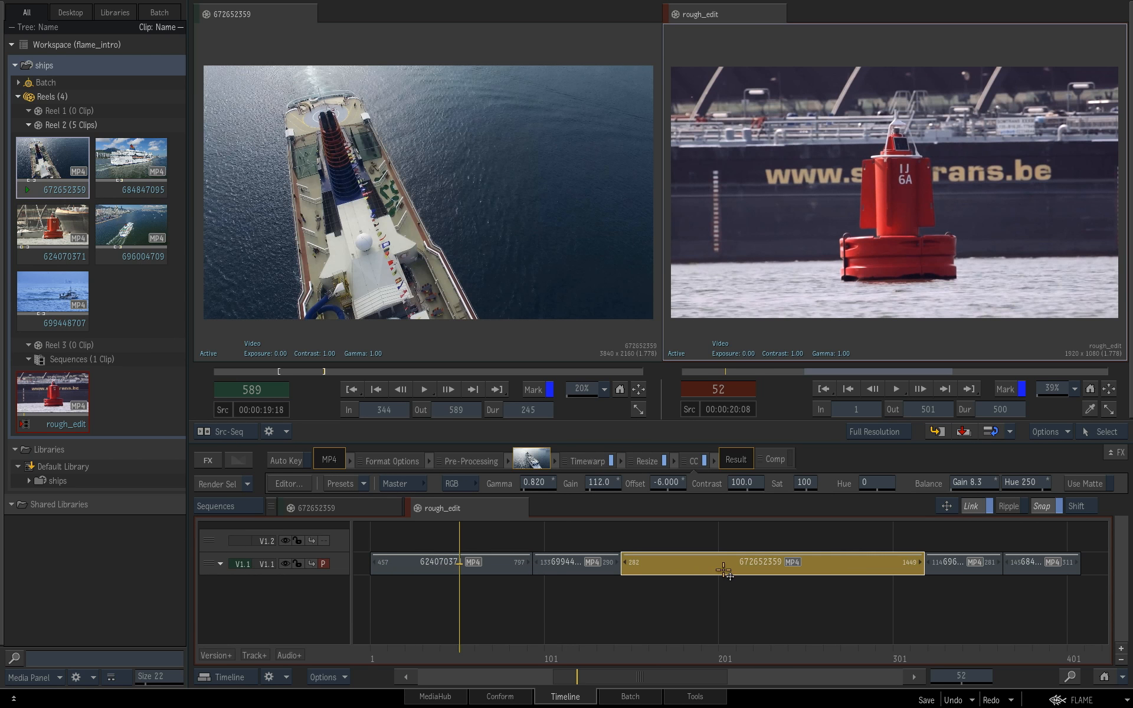
{"action": "left_click_drag", "start_coordinate": [600, 661], "coordinate": [491, 622]}
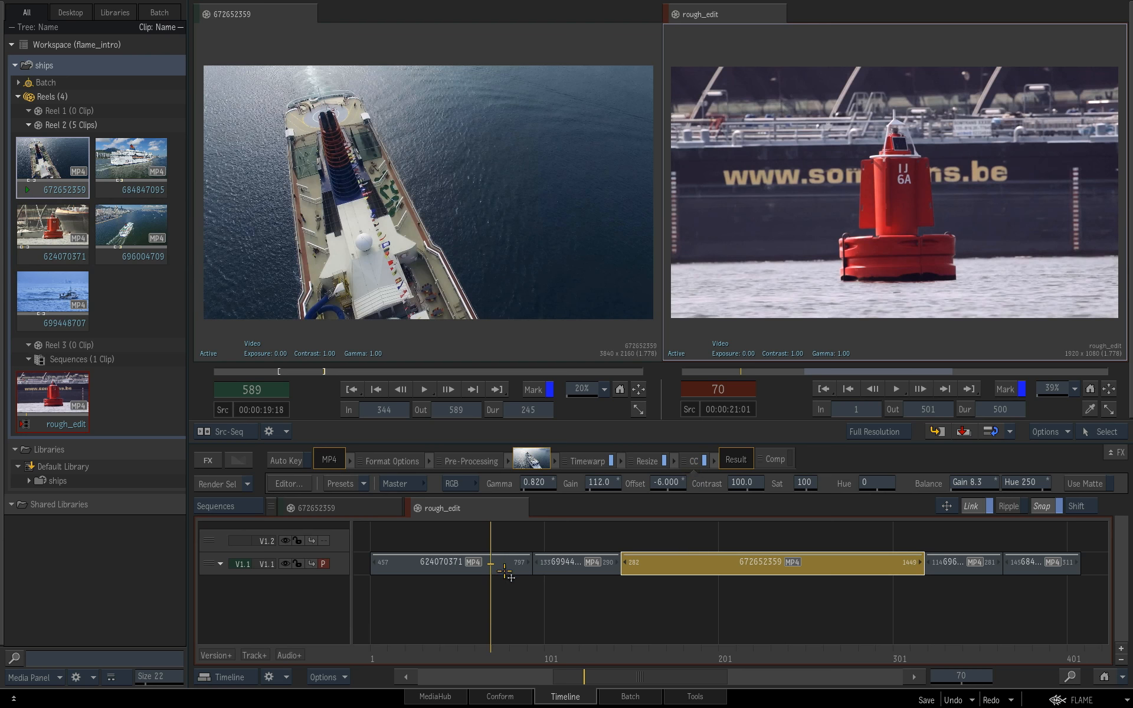
Copy the Colour Correct effect with its settings from segment 624070371 onto the empty V1.2 track as a gap effect
{"action": "left_click", "coordinate": [502, 570]}
{"action": "left_click_drag", "start_coordinate": [627, 461], "coordinate": [637, 537]}
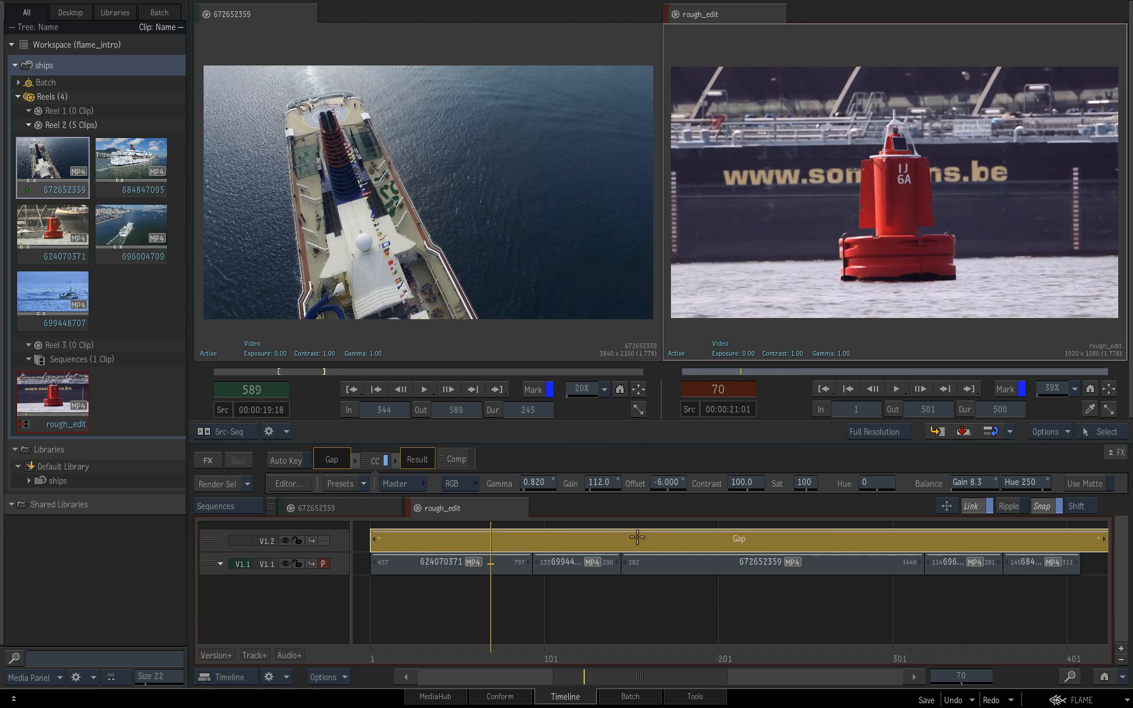
Turn off the Colour Correct effect on segments 624070371 and 672652359 on track V1.1
{"action": "left_click", "coordinate": [506, 569]}
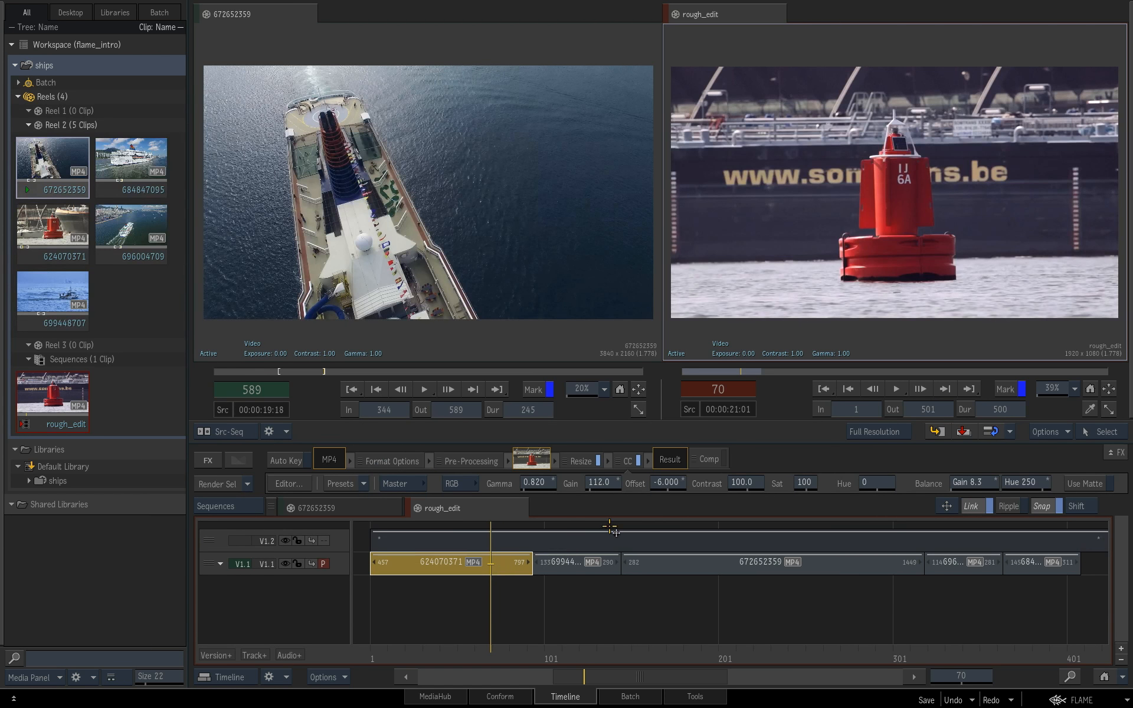
{"action": "left_click", "coordinate": [628, 461]}
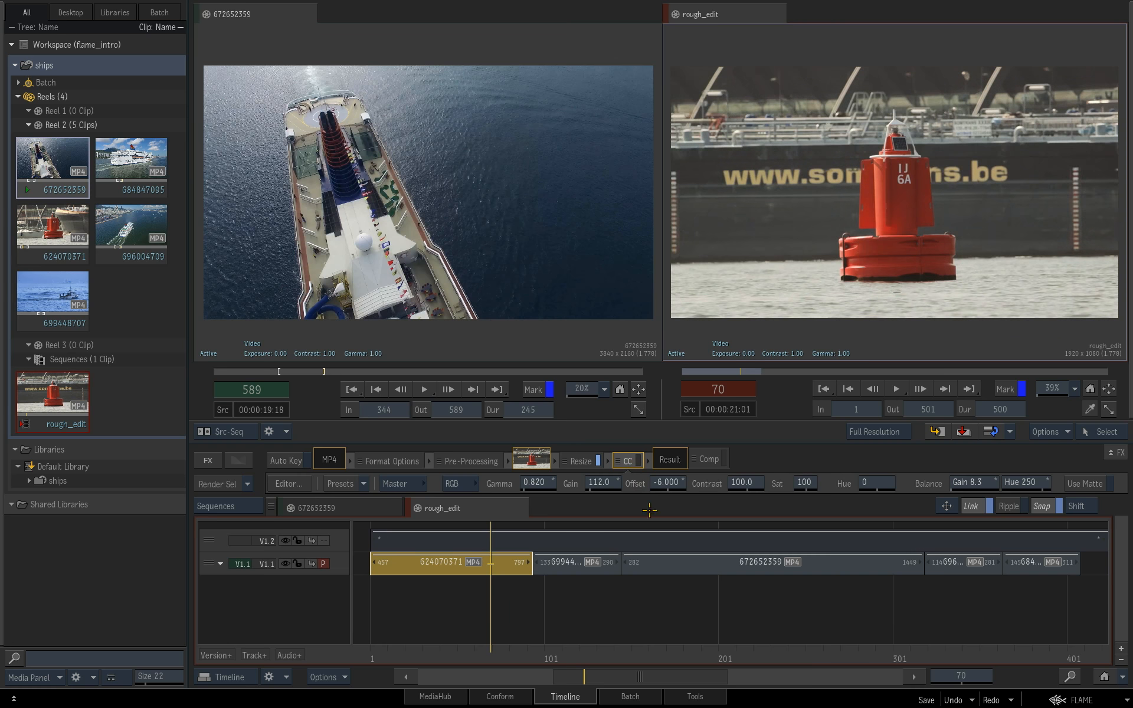
{"action": "left_click", "coordinate": [667, 564]}
{"action": "left_click", "coordinate": [702, 467]}
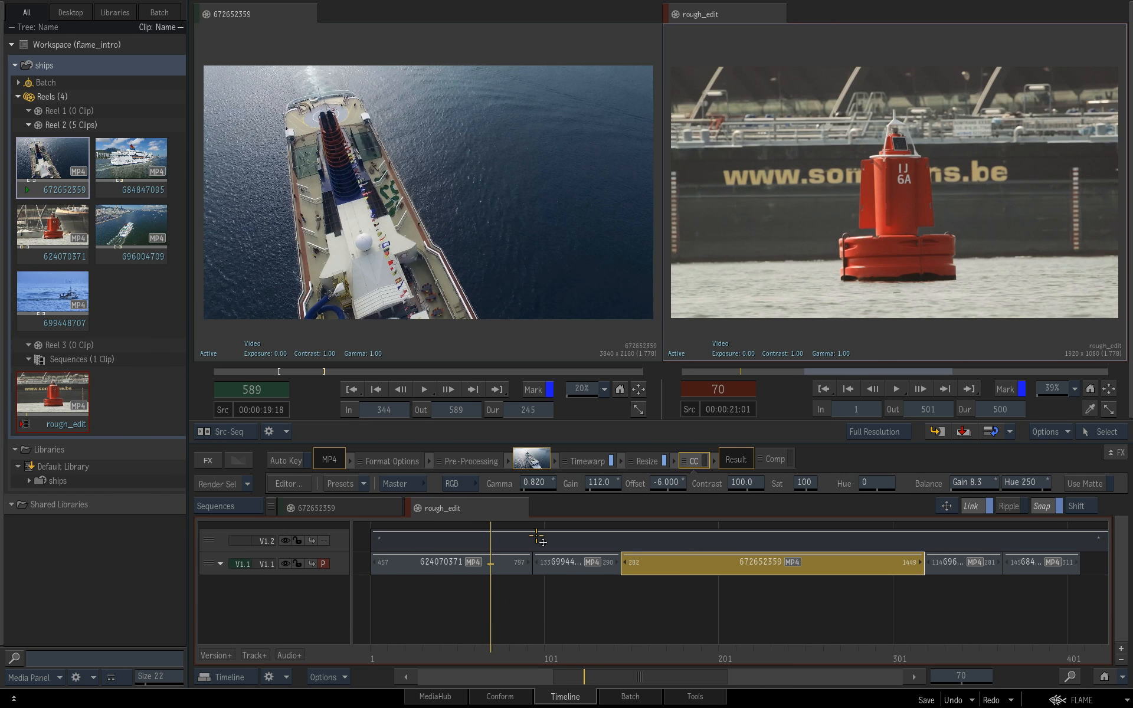
{"action": "left_click", "coordinate": [471, 564]}
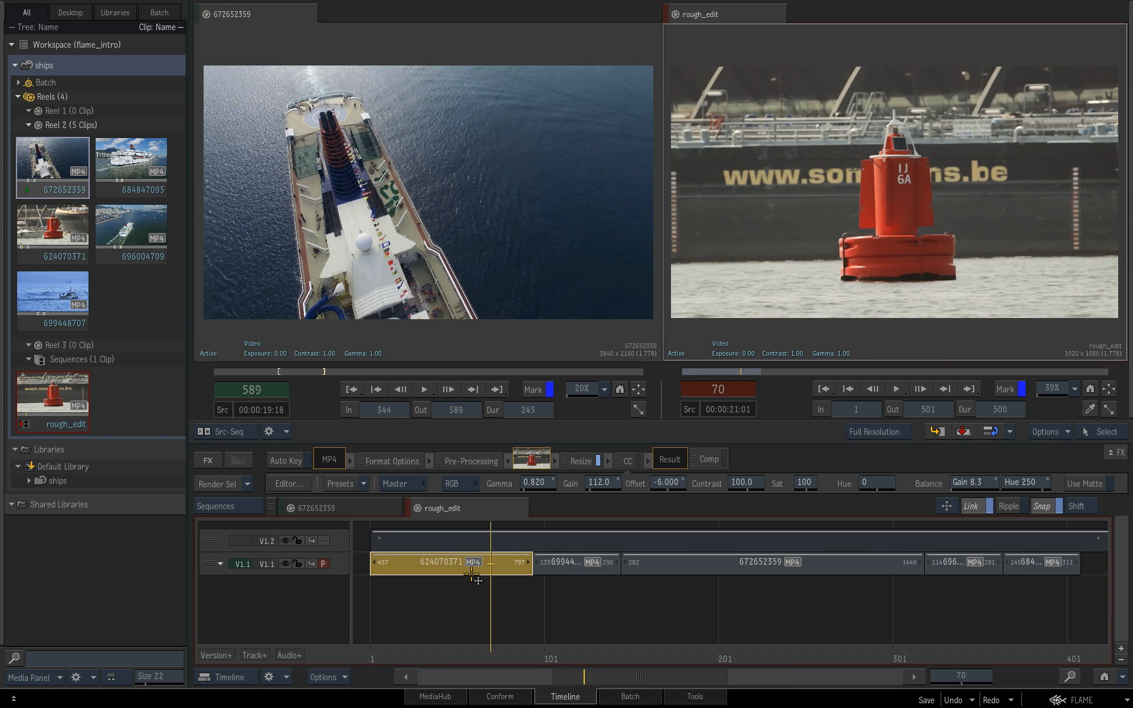
Make V1.2 the primary track and cut its Colour Correct gap at frame 174
{"action": "left_click", "coordinate": [527, 546]}
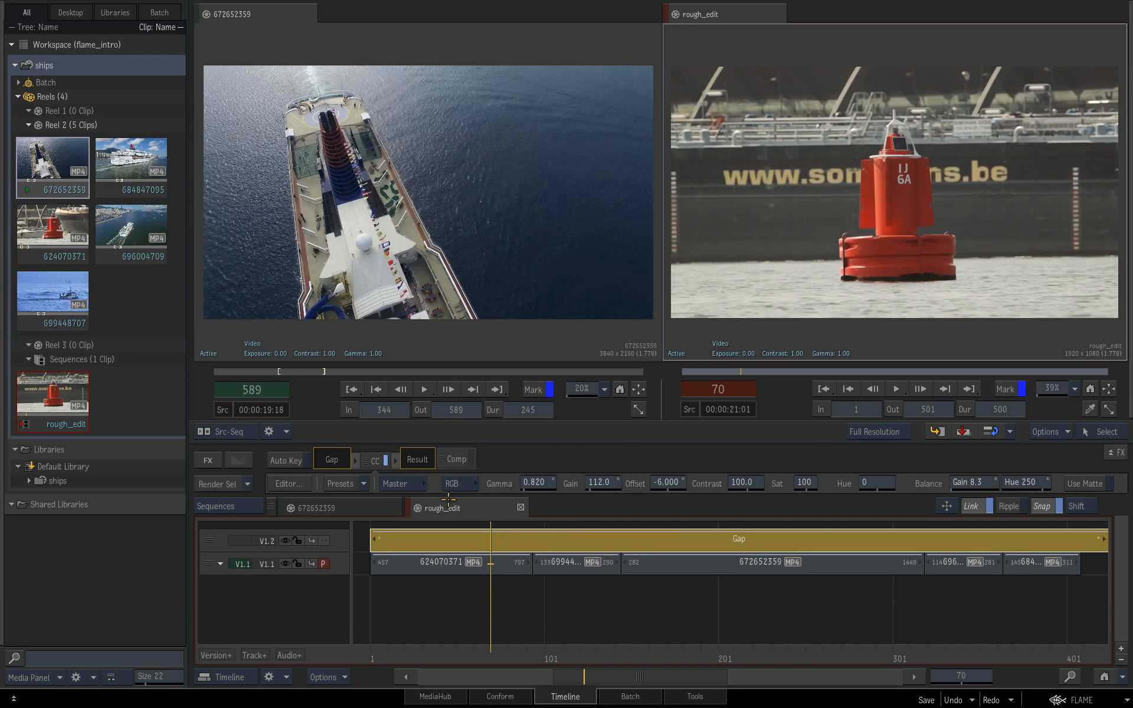
{"action": "left_click", "coordinate": [322, 541]}
{"action": "left_click_drag", "start_coordinate": [496, 650], "coordinate": [673, 657]}
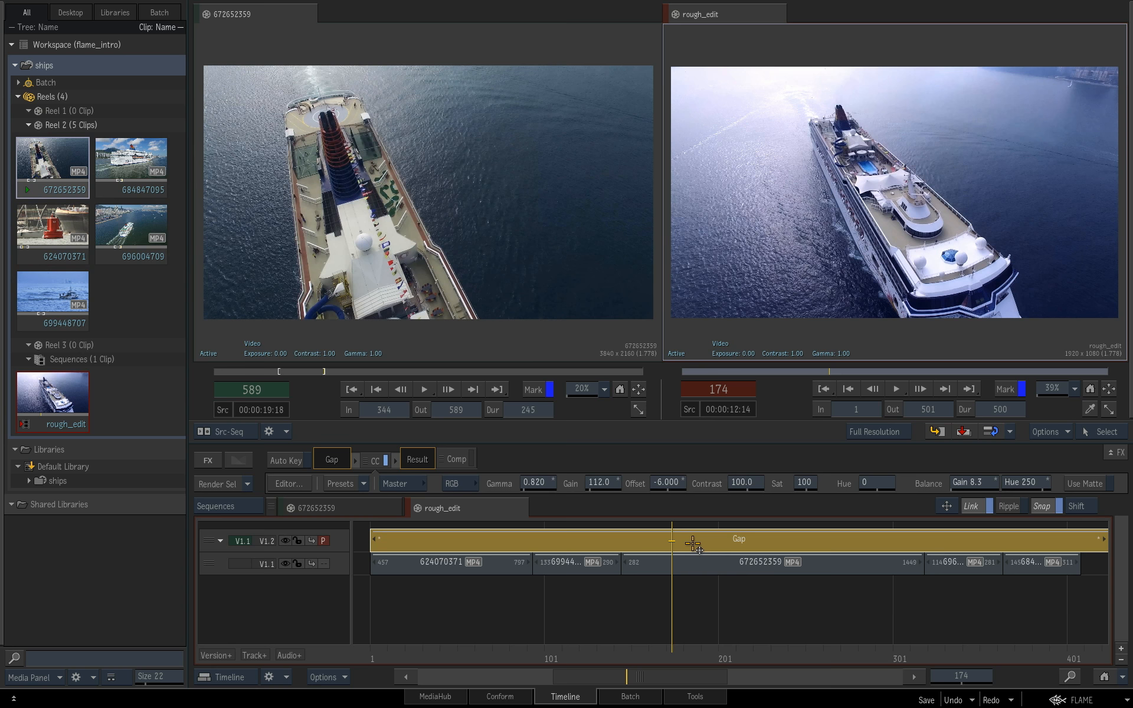
{"action": "key", "text": "ctrl+v"}
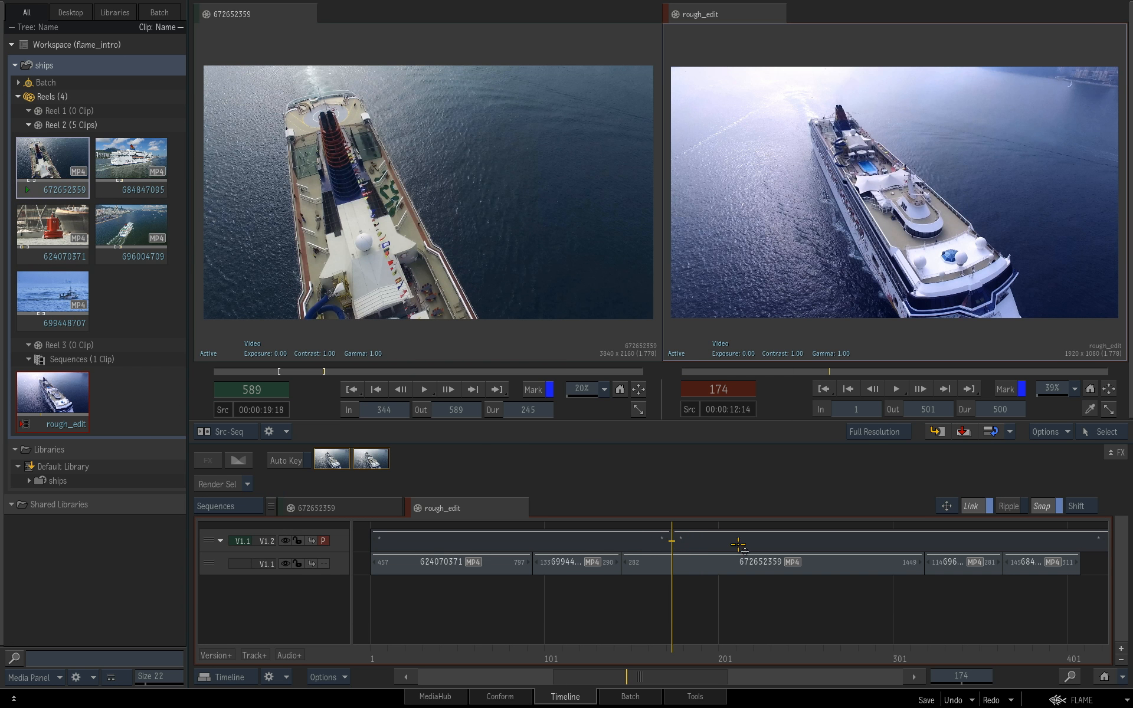
Remove the part of the V1.2 gap after frame 174 and park the positioner at frame 145
{"action": "left_click", "coordinate": [739, 545]}
{"action": "left_click_drag", "start_coordinate": [828, 523], "coordinate": [844, 655]}
{"action": "left_click", "coordinate": [650, 649]}
{"action": "left_click_drag", "start_coordinate": [650, 649], "coordinate": [622, 637]}
In Trim mode, extend the end of the V1.2 Colour Correct gap to about frame 223 over segment 672652359
{"action": "left_click", "coordinate": [644, 535]}
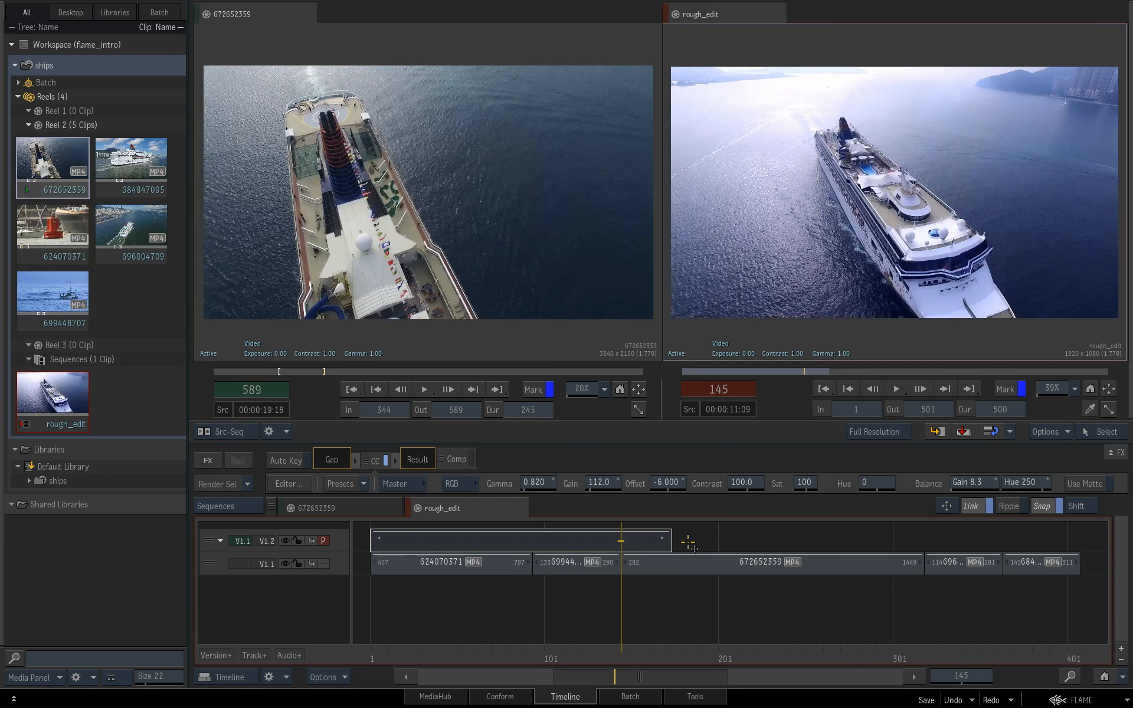
{"action": "left_click", "coordinate": [664, 544]}
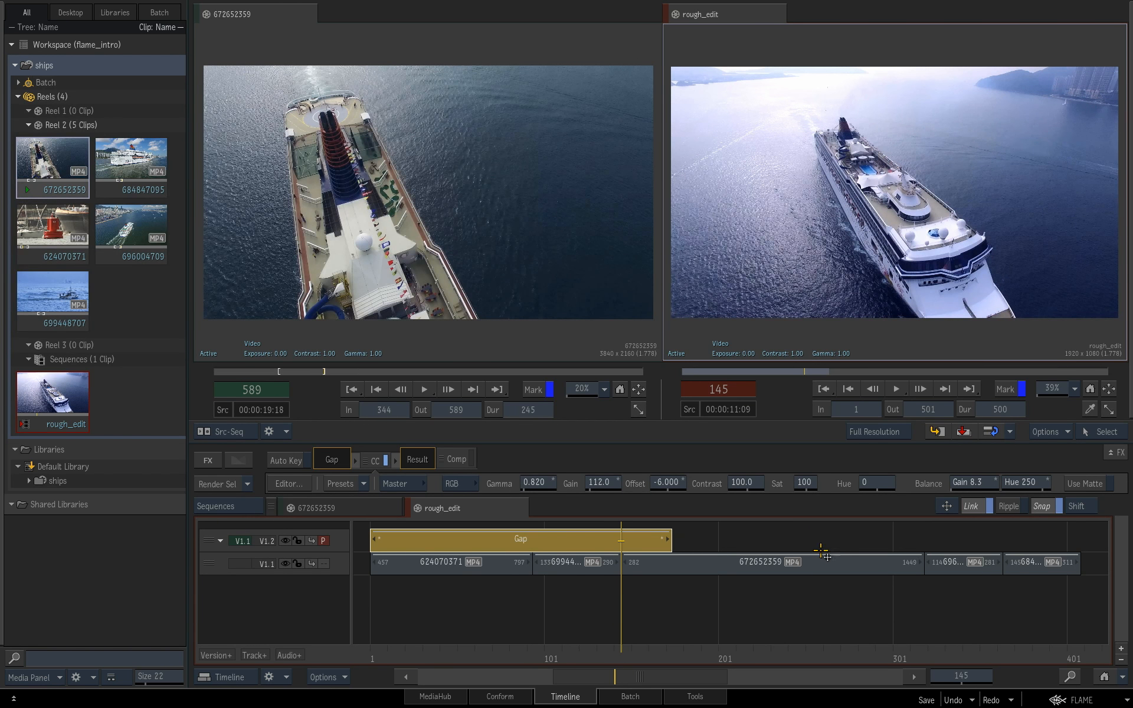
{"action": "left_click", "coordinate": [949, 507]}
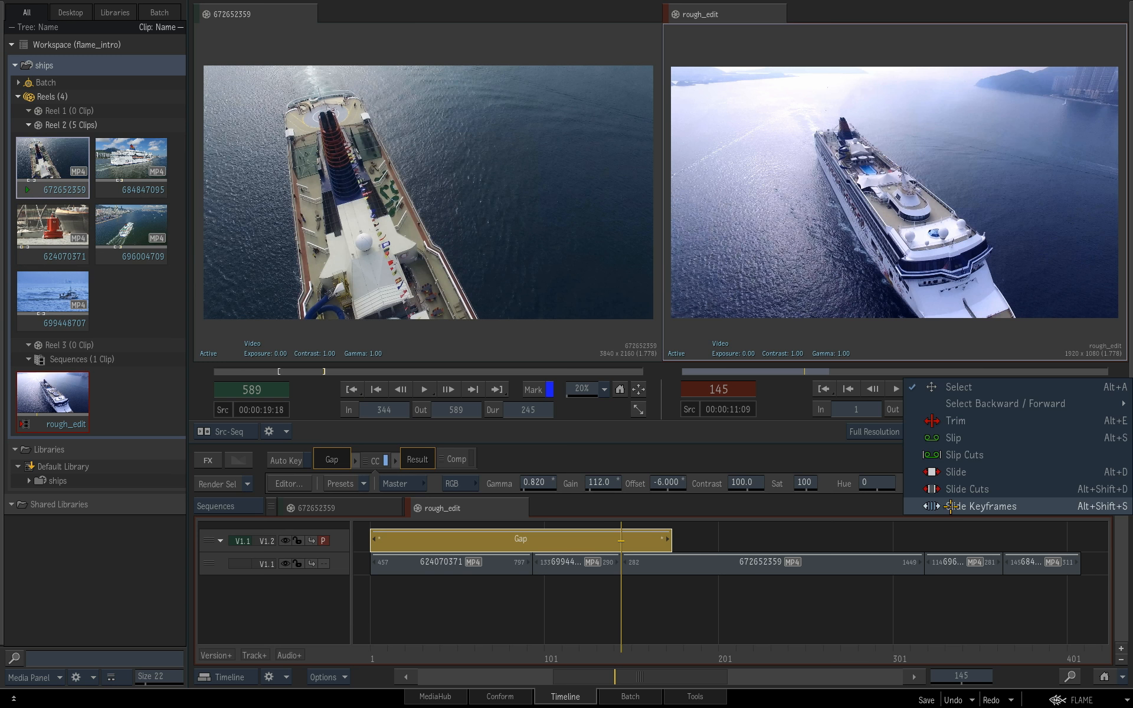
{"action": "left_click", "coordinate": [954, 421]}
{"action": "left_click_drag", "start_coordinate": [662, 540], "coordinate": [759, 538]}
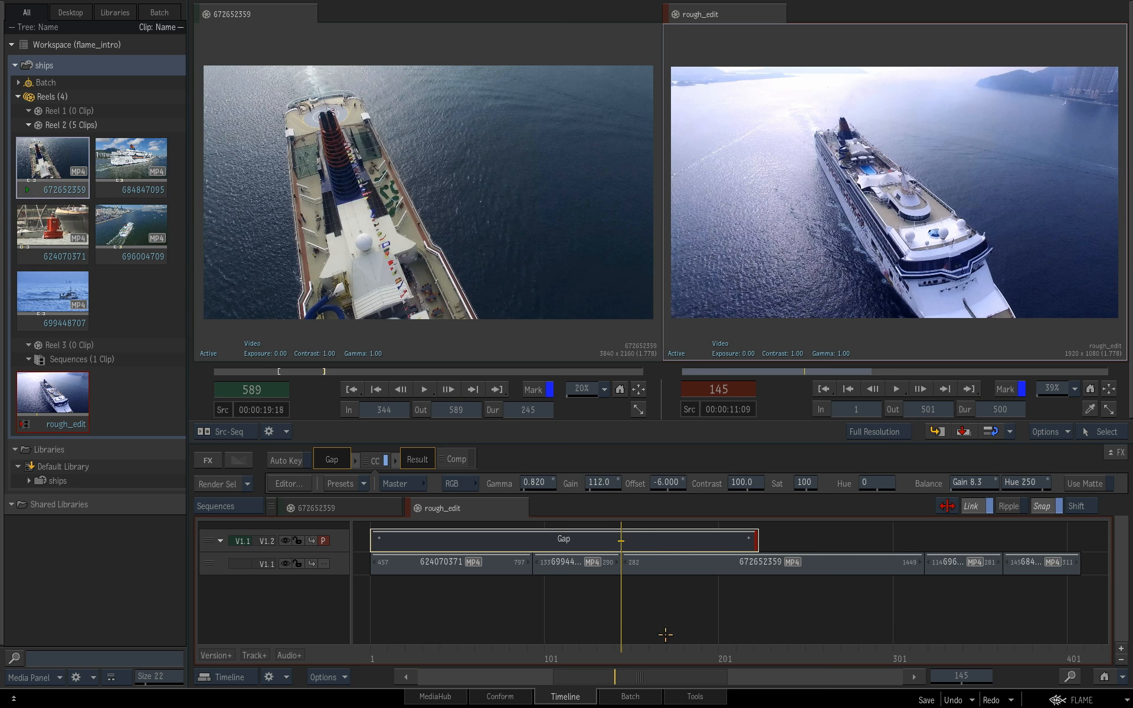
Review the gap correction on the segments below by viewing frame 66 and scrubbing to frame 189
{"action": "left_click", "coordinate": [485, 646]}
{"action": "key", "text": "Left"}
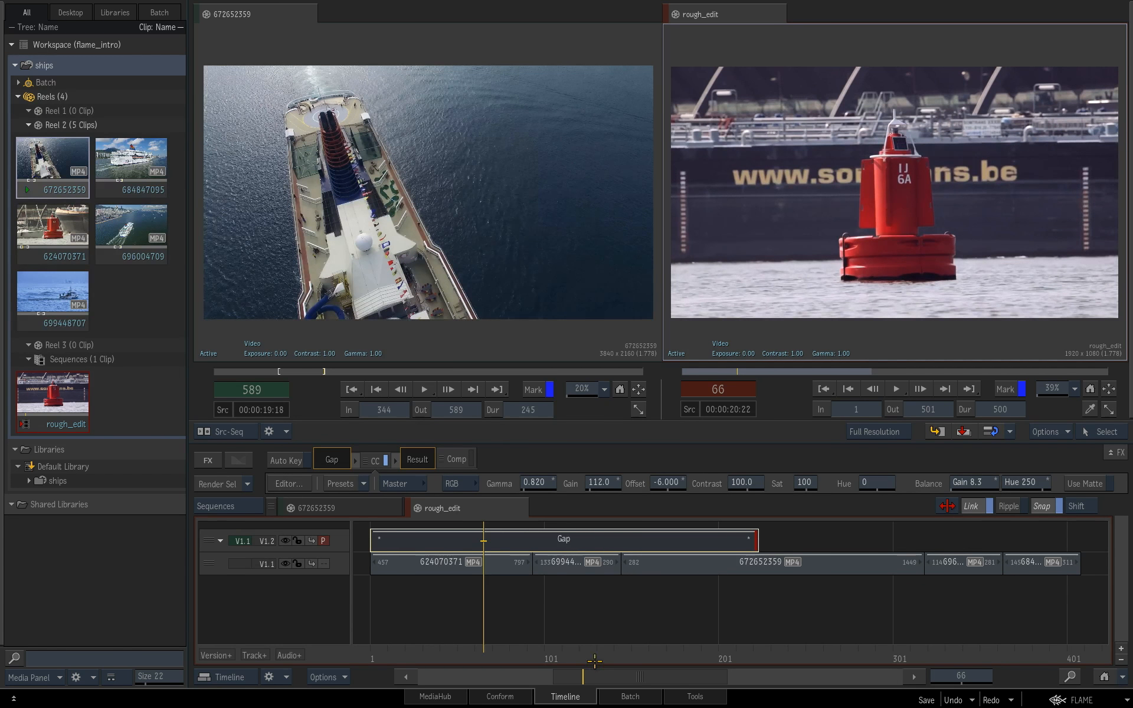
{"action": "left_click", "coordinate": [616, 654]}
{"action": "left_click_drag", "start_coordinate": [616, 654], "coordinate": [701, 654]}
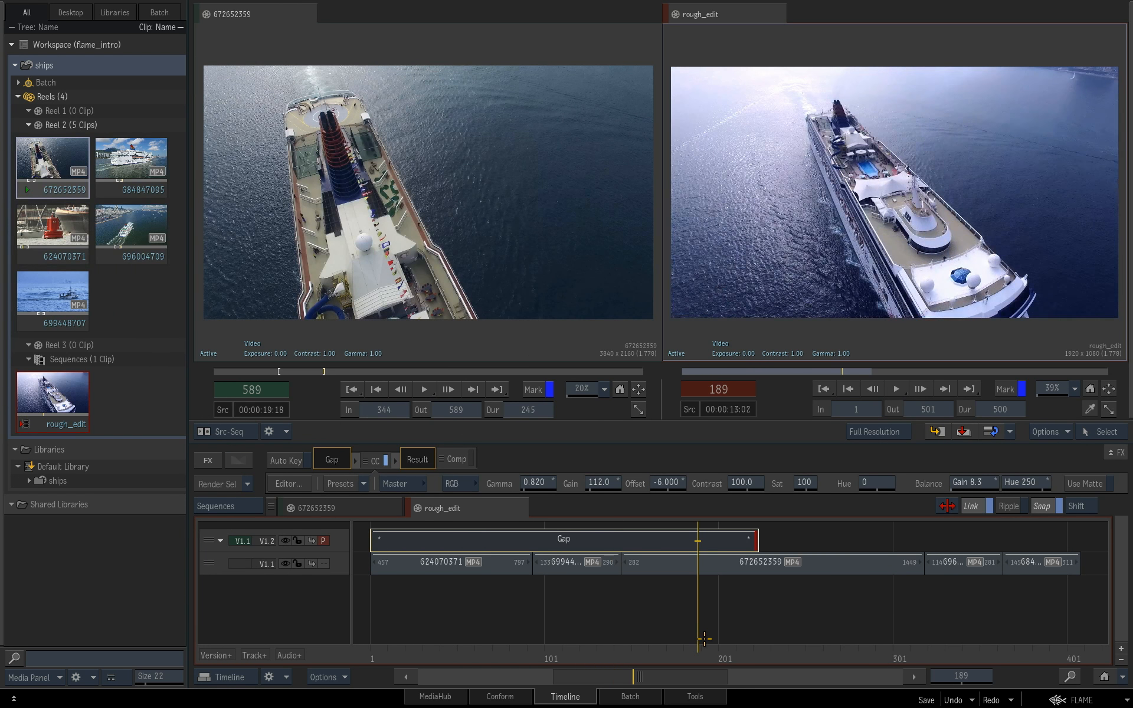